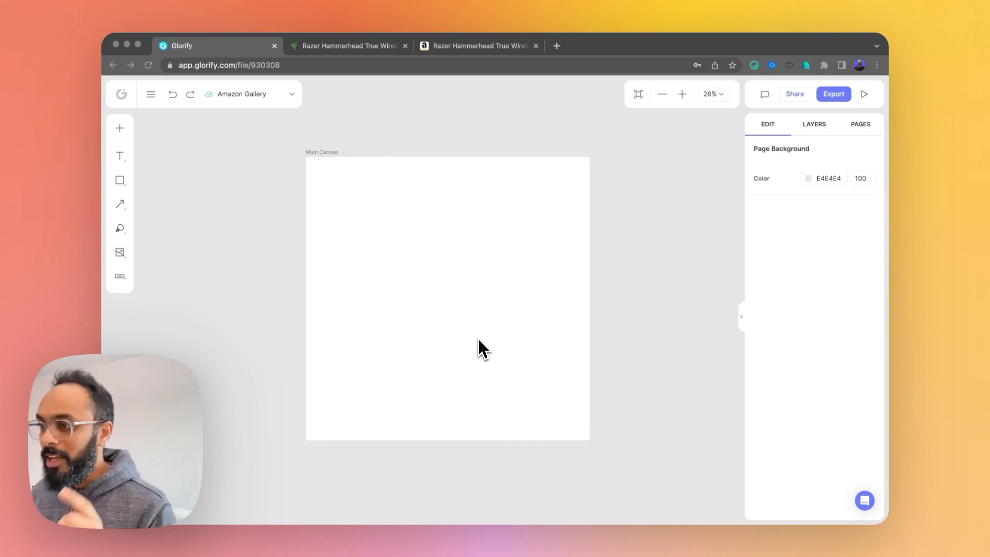
Step: Check the size and background settings of the main canvas
{"action": "left_click_drag", "start_coordinate": [576, 149], "coordinate": [586, 144]}
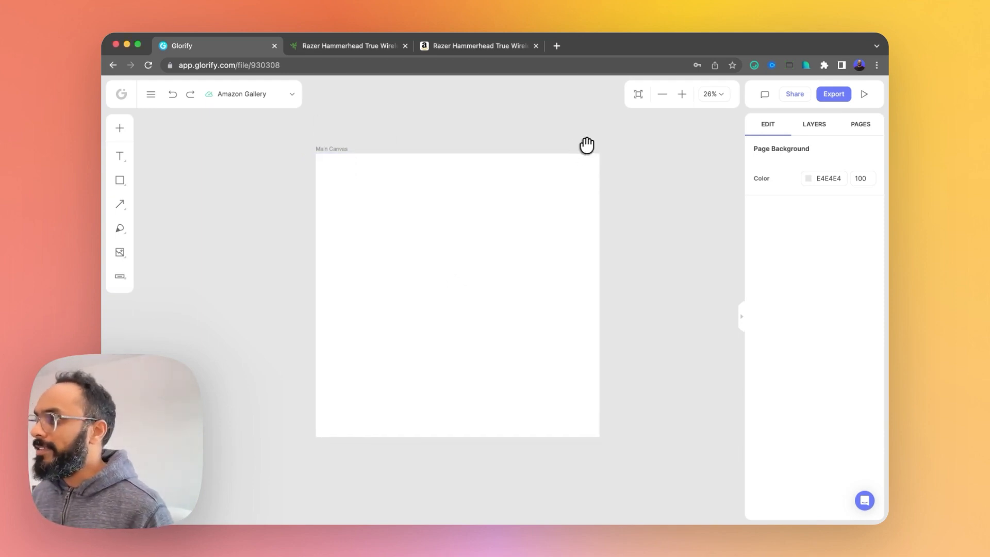
{"action": "left_click", "coordinate": [354, 149]}
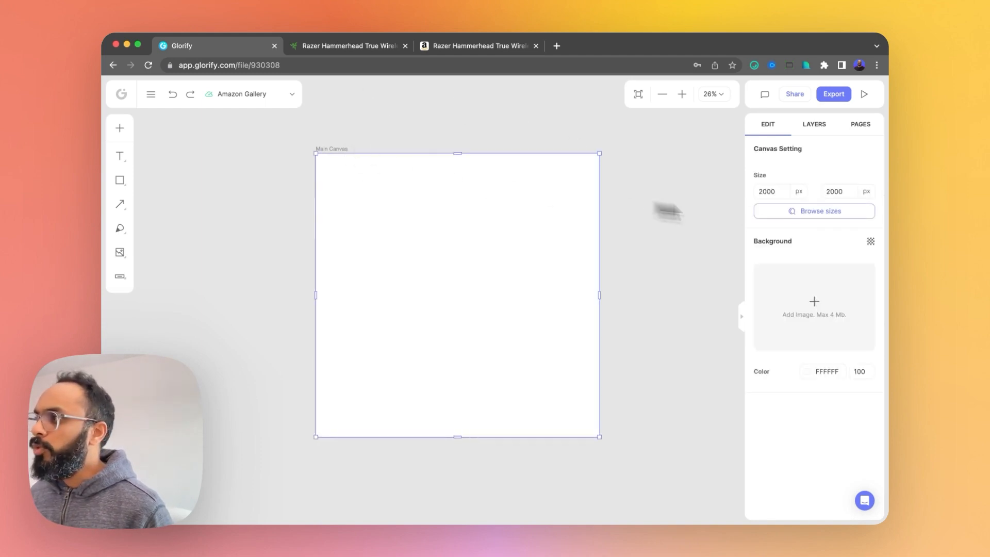
{"action": "left_click", "coordinate": [623, 228]}
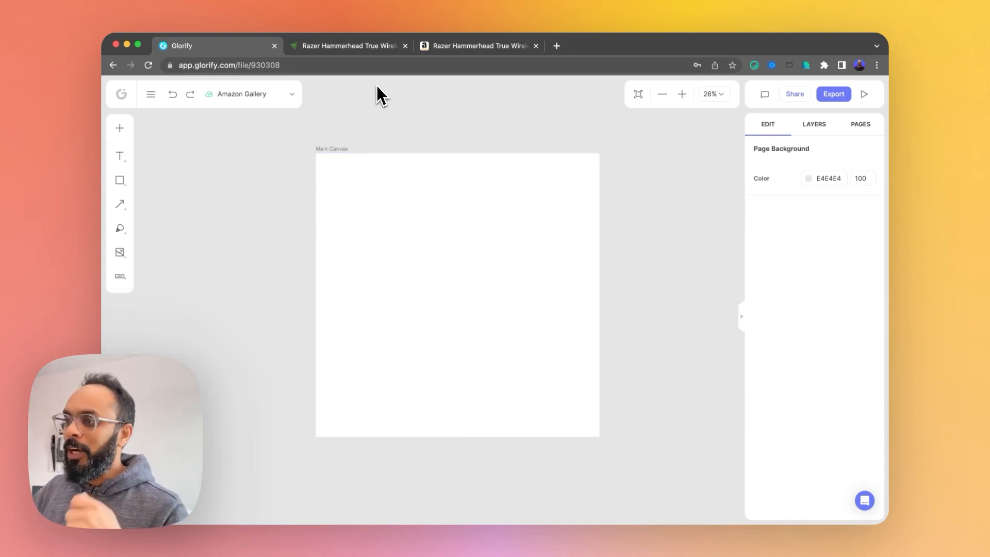
Step: Switch to the Razer Hammerhead True Wireless Pro product page and examine its imagery, feature sections and visual style
{"action": "left_click", "coordinate": [375, 45]}
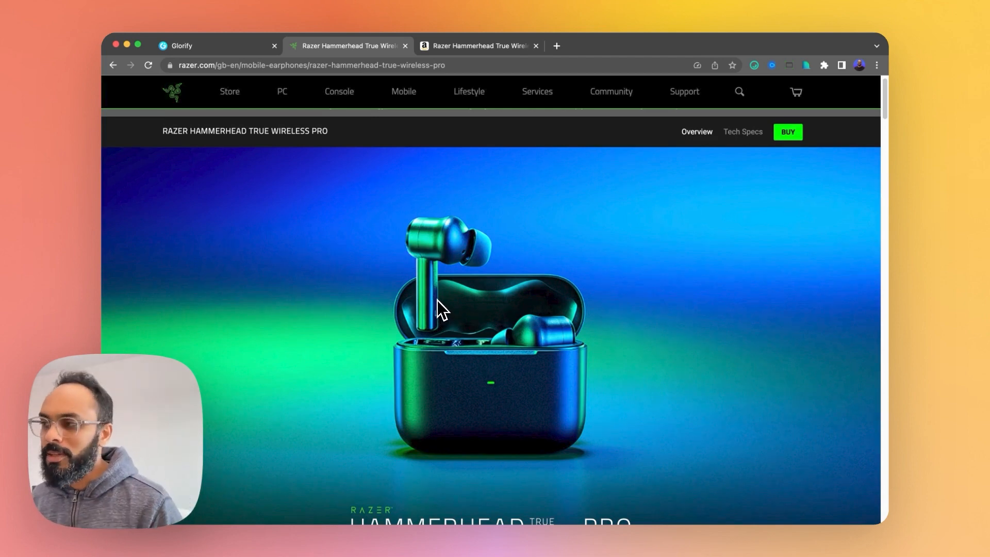
{"action": "scroll", "coordinate": [493, 296], "scroll_direction": "down", "scroll_amount": 1}
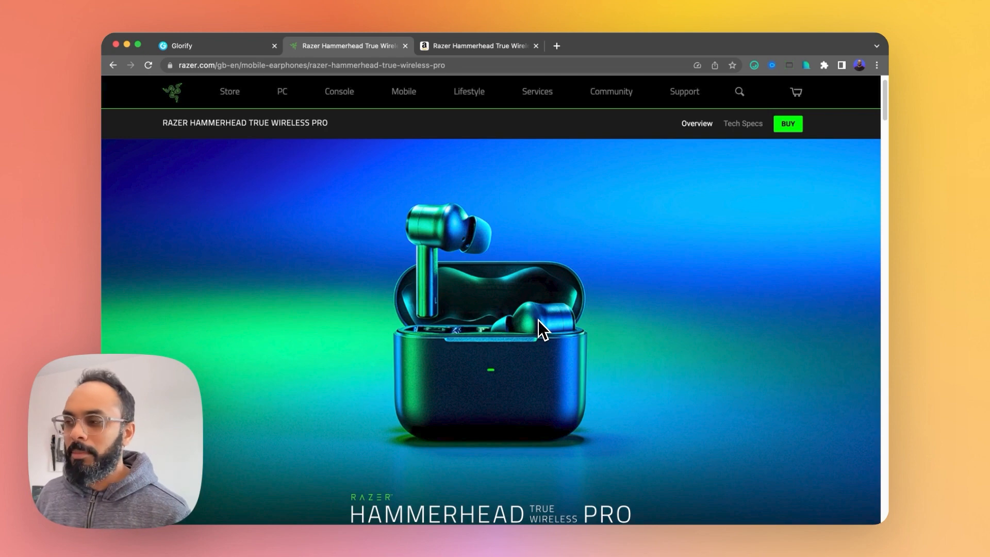
{"action": "scroll", "coordinate": [538, 324], "scroll_direction": "down", "scroll_amount": 2}
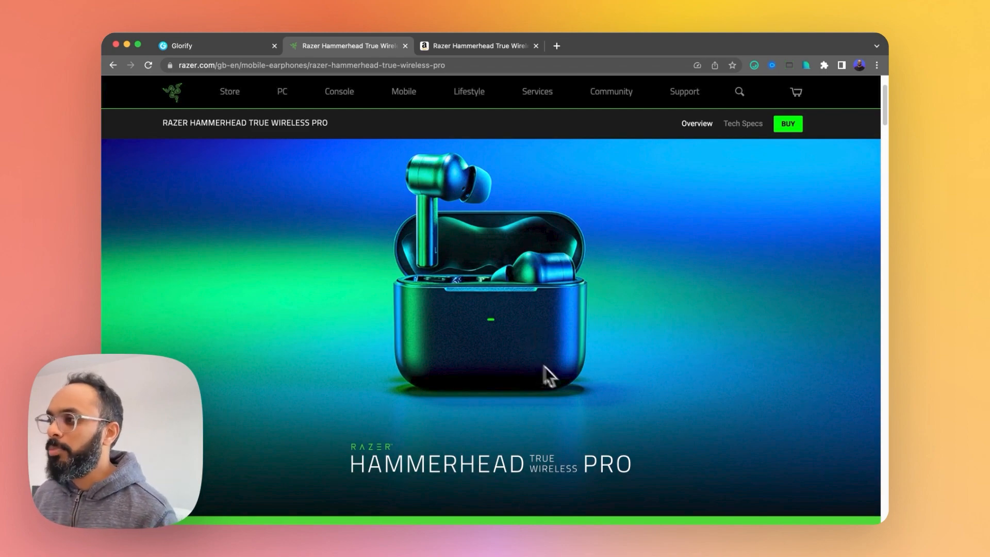
{"action": "scroll", "coordinate": [544, 366], "scroll_direction": "up", "scroll_amount": 1}
{"action": "scroll", "coordinate": [555, 313], "scroll_direction": "down", "scroll_amount": 1}
{"action": "scroll", "coordinate": [561, 301], "scroll_direction": "down", "scroll_amount": 5}
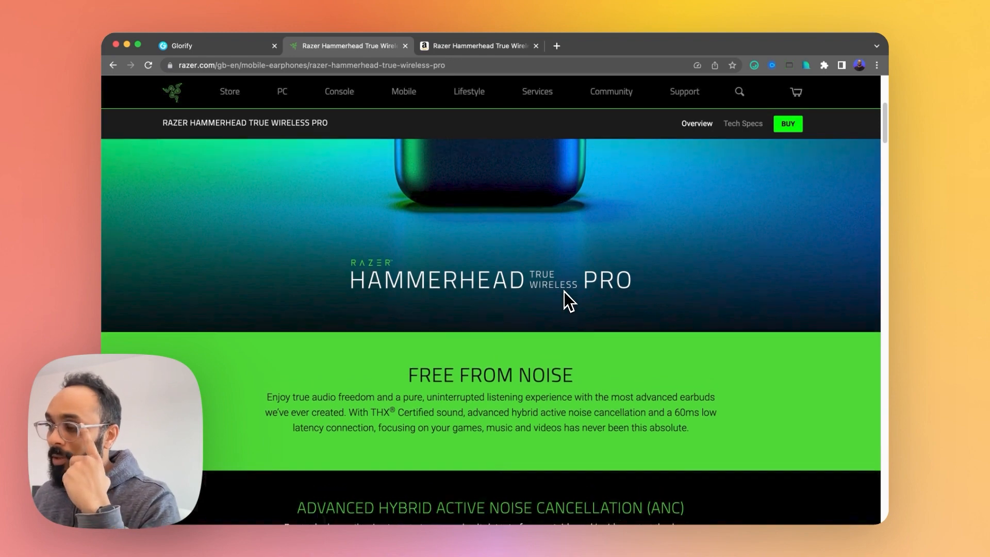
{"action": "scroll", "coordinate": [618, 257], "scroll_direction": "down", "scroll_amount": 10}
{"action": "scroll", "coordinate": [623, 252], "scroll_direction": "down", "scroll_amount": 8}
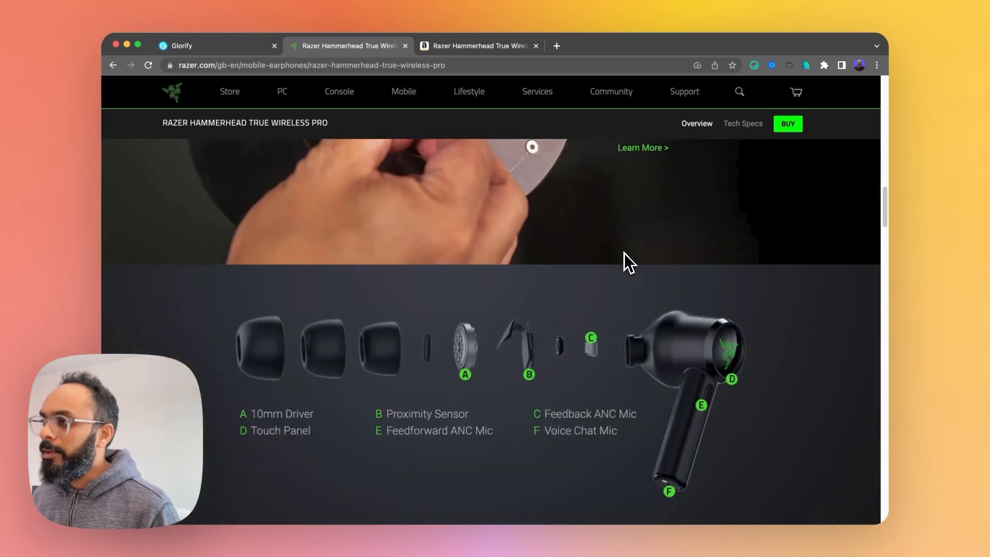
{"action": "scroll", "coordinate": [567, 276], "scroll_direction": "up", "scroll_amount": 2}
{"action": "scroll", "coordinate": [527, 283], "scroll_direction": "down", "scroll_amount": 10}
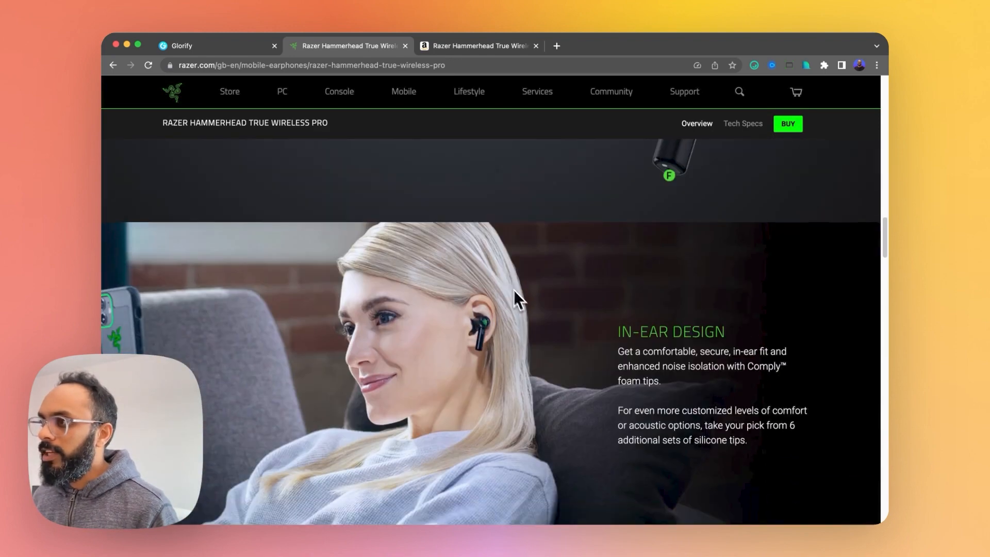
{"action": "scroll", "coordinate": [598, 289], "scroll_direction": "down", "scroll_amount": 5}
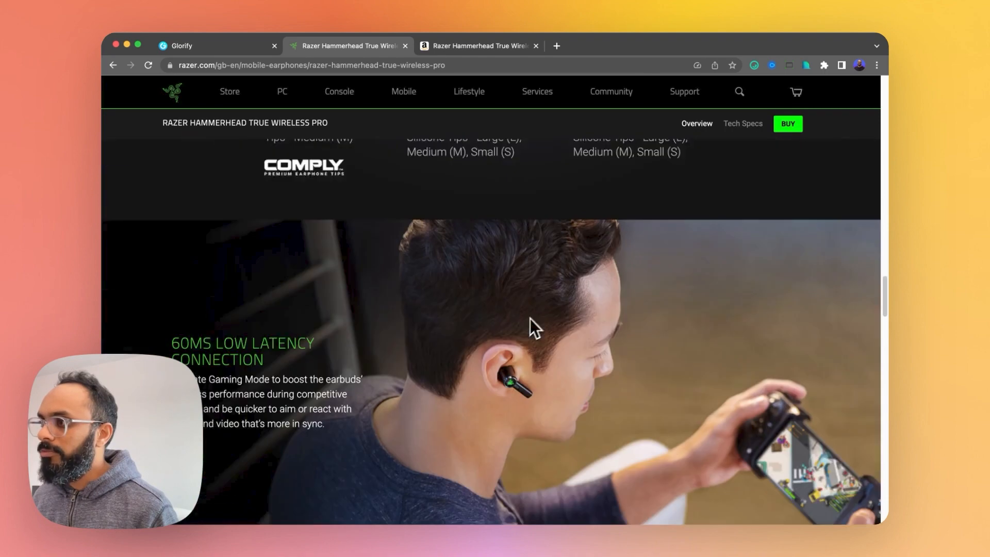
{"action": "scroll", "coordinate": [618, 319], "scroll_direction": "down", "scroll_amount": 15}
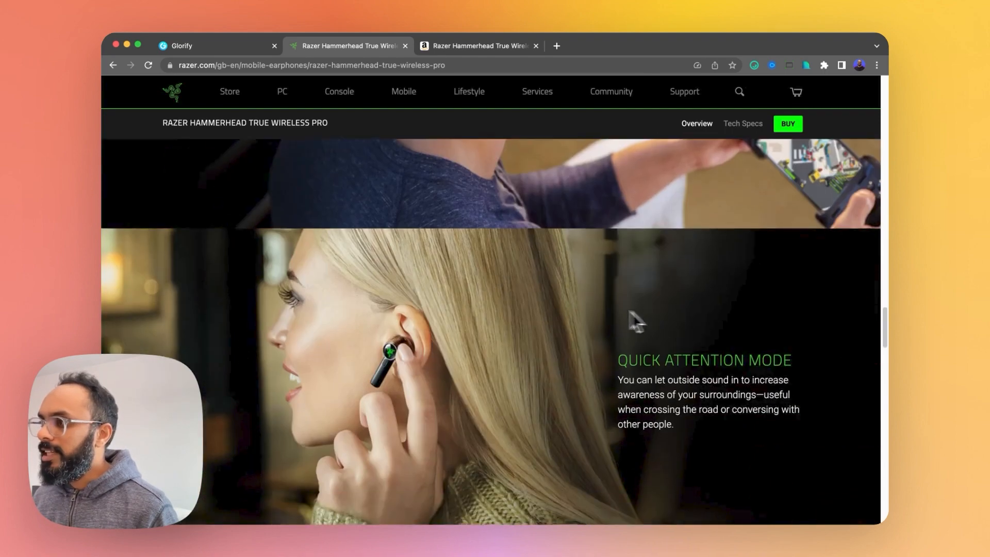
{"action": "scroll", "coordinate": [525, 335], "scroll_direction": "down", "scroll_amount": 20}
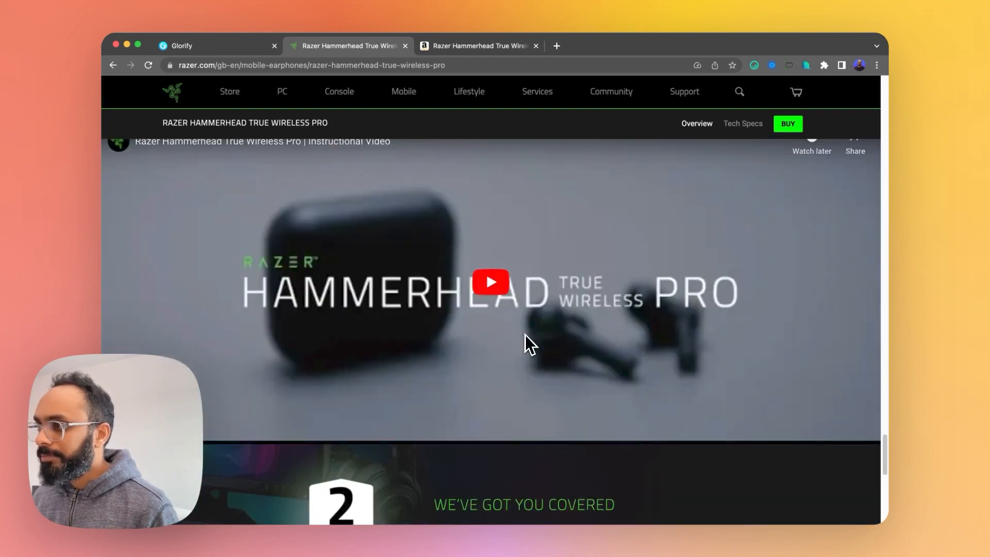
{"action": "scroll", "coordinate": [562, 330], "scroll_direction": "up", "scroll_amount": 20}
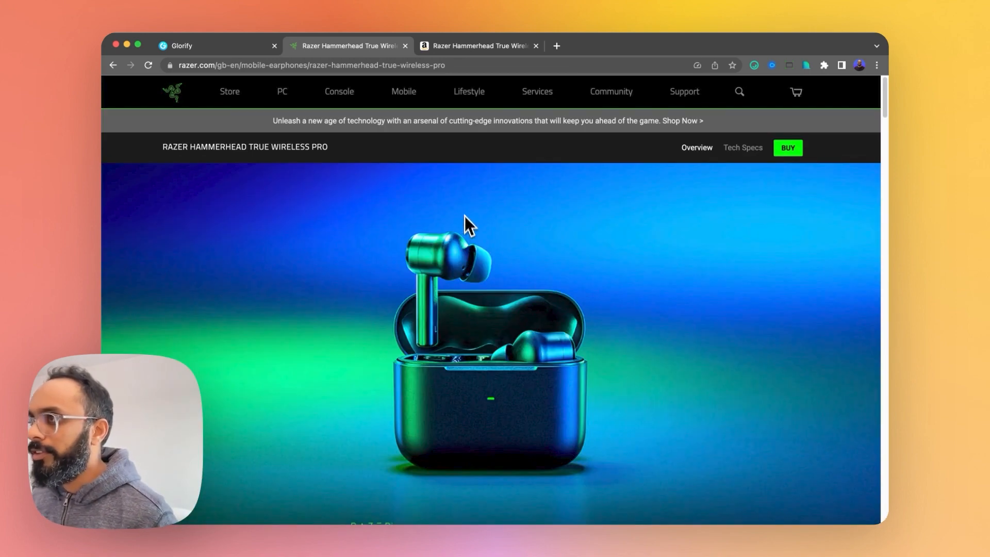
Step: Switch to the Amazon listing for the earbuds and examine each gallery image in the expanded view
{"action": "left_click", "coordinate": [464, 48]}
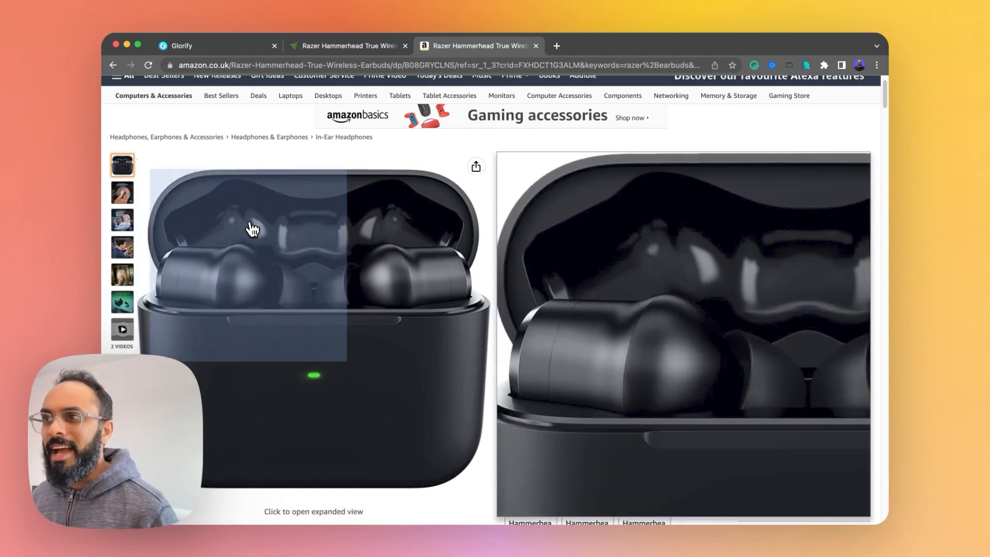
{"action": "left_click", "coordinate": [253, 232]}
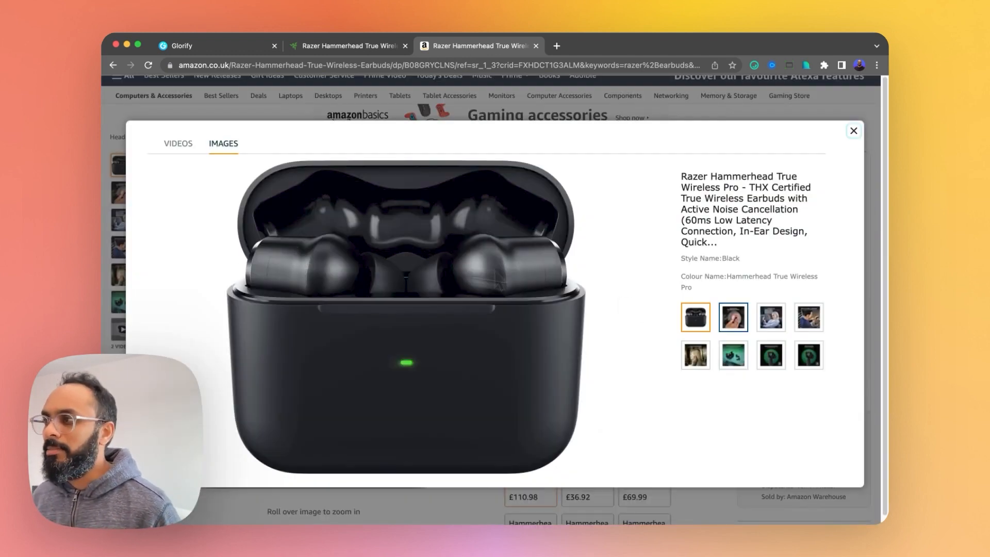
{"action": "left_click", "coordinate": [739, 322]}
{"action": "left_click", "coordinate": [776, 324]}
{"action": "left_click", "coordinate": [808, 320]}
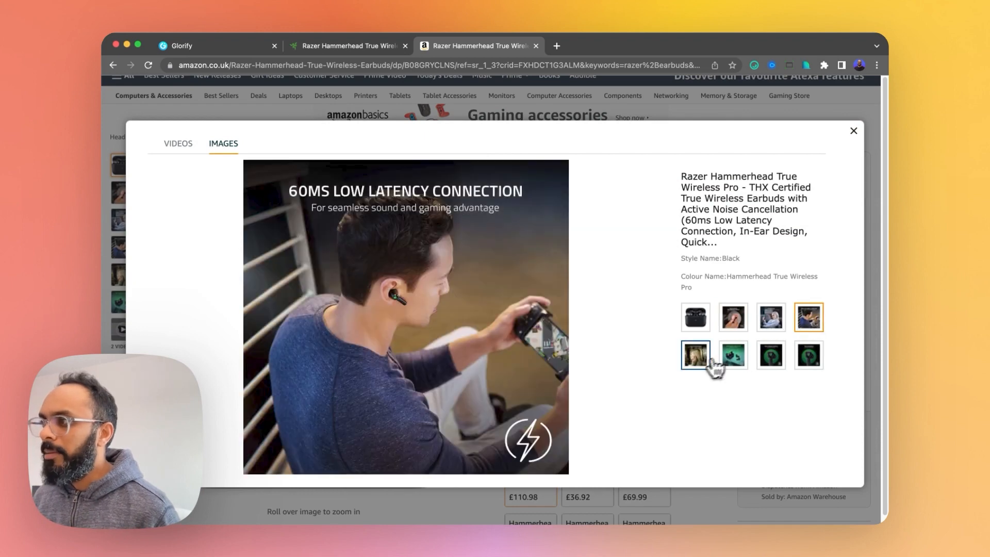
{"action": "left_click", "coordinate": [714, 366]}
{"action": "left_click", "coordinate": [742, 361]}
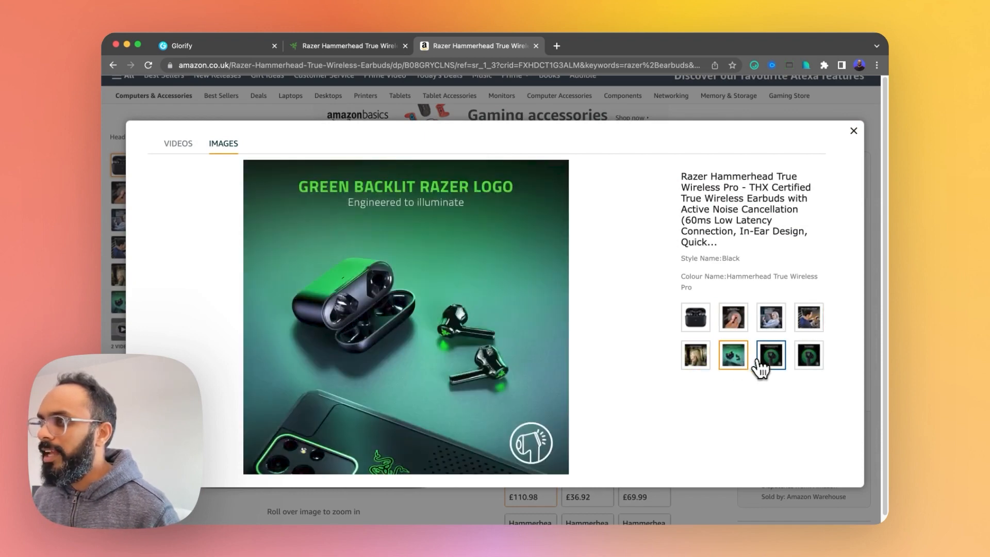
{"action": "left_click", "coordinate": [767, 363]}
{"action": "left_click", "coordinate": [812, 364]}
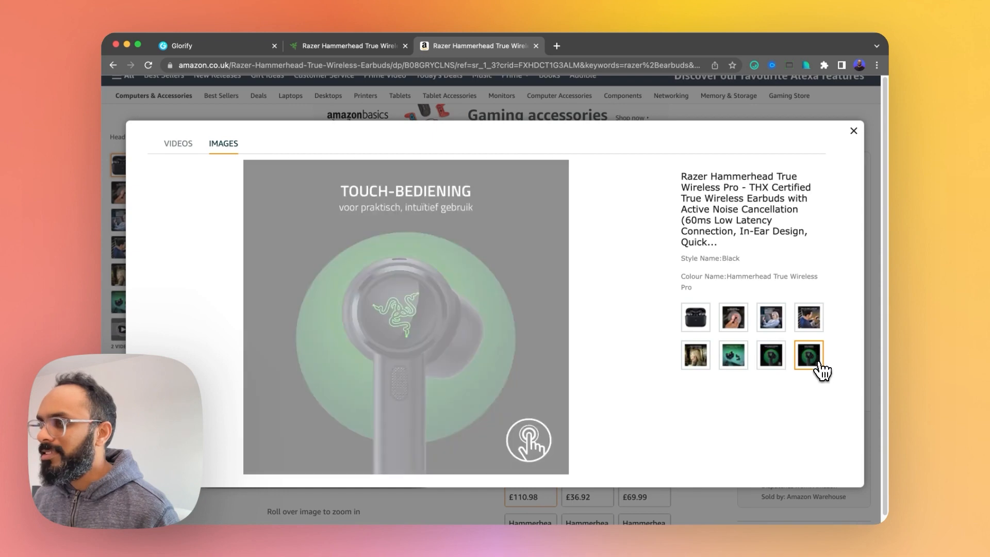
Step: Compare the headings, layout and icons of the THX certified, in-ear design and 60ms low latency gallery images
{"action": "left_click", "coordinate": [808, 324]}
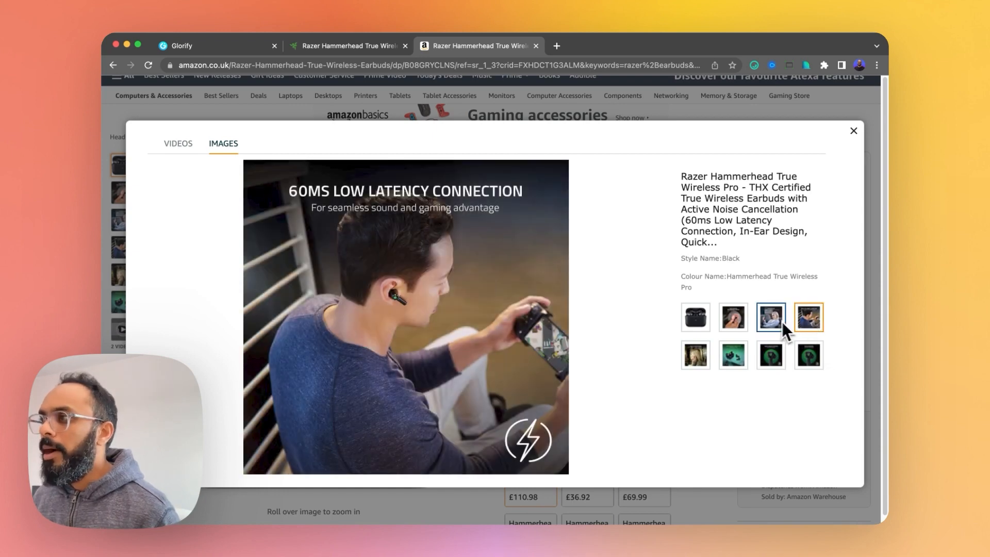
{"action": "left_click", "coordinate": [697, 324]}
{"action": "left_click", "coordinate": [740, 323]}
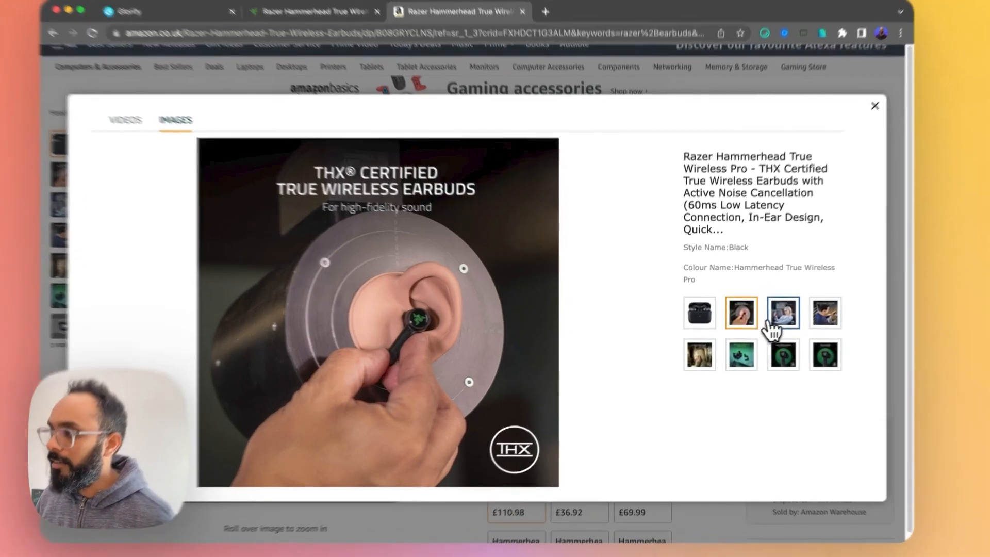
{"action": "left_click", "coordinate": [771, 317]}
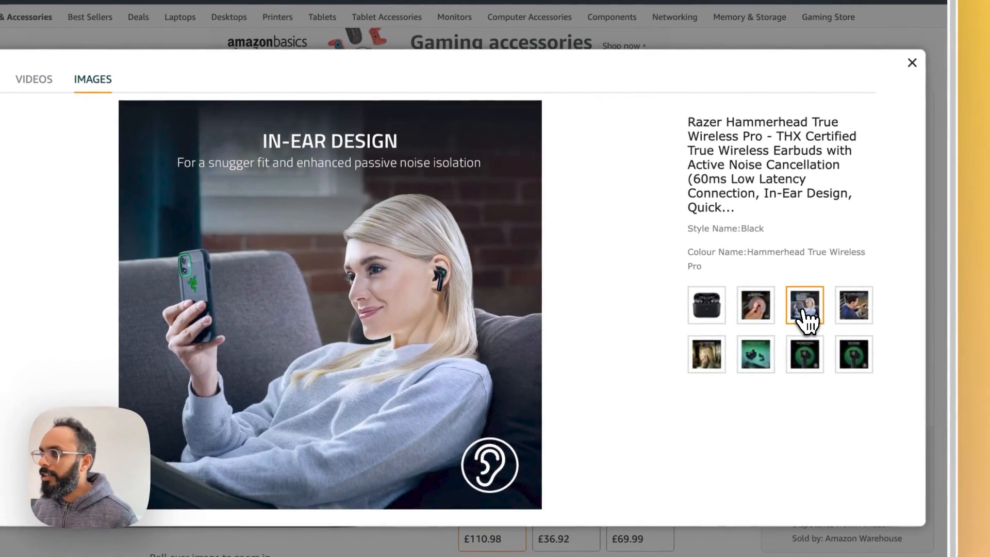
{"action": "left_click", "coordinate": [855, 315]}
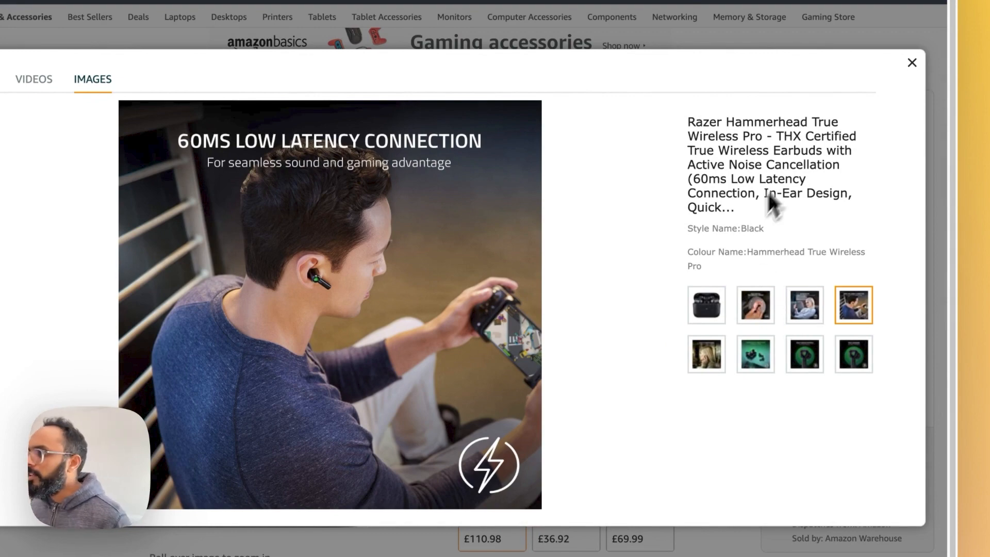
{"action": "left_click", "coordinate": [804, 307]}
{"action": "left_click", "coordinate": [762, 311]}
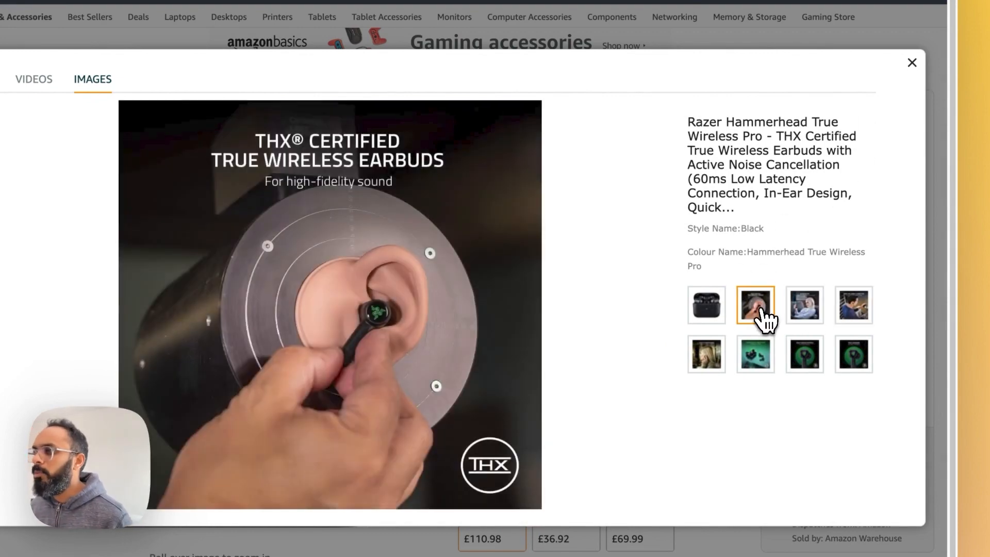
Step: Copy the charging case image from the Amazon gallery and paste it onto the main canvas in Glorify
{"action": "left_click", "coordinate": [718, 315]}
{"action": "right_click", "coordinate": [356, 231]}
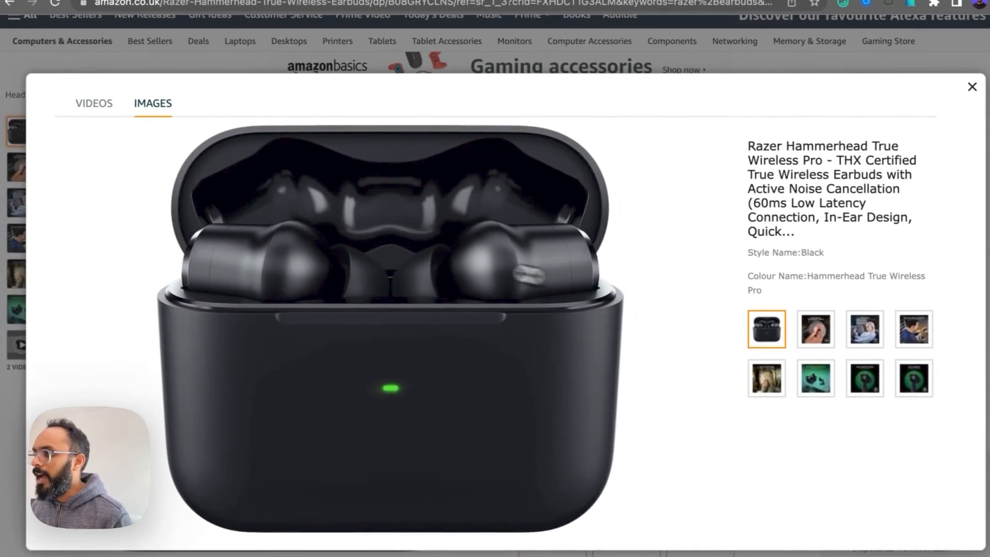
{"action": "left_click", "coordinate": [447, 294]}
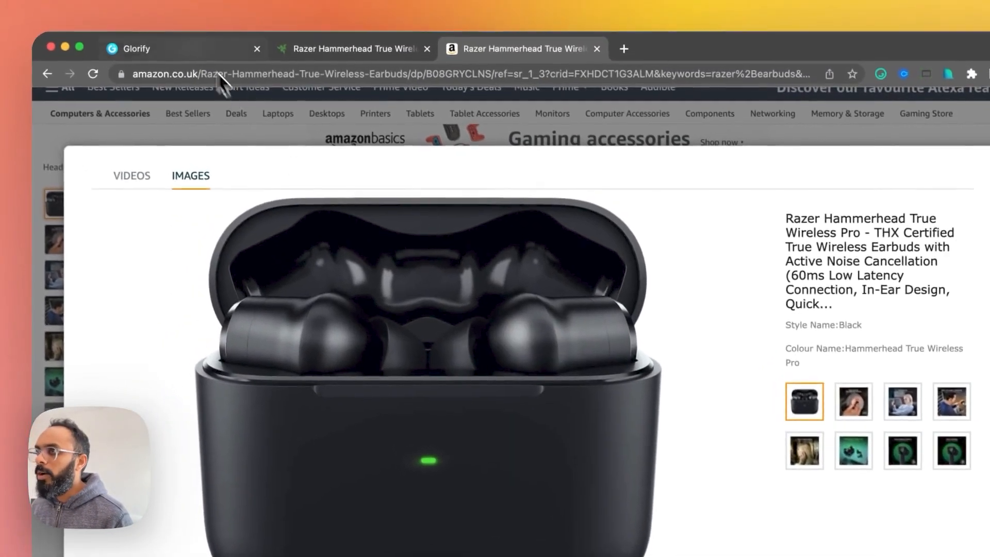
{"action": "left_click", "coordinate": [129, 42]}
{"action": "left_click", "coordinate": [416, 287]}
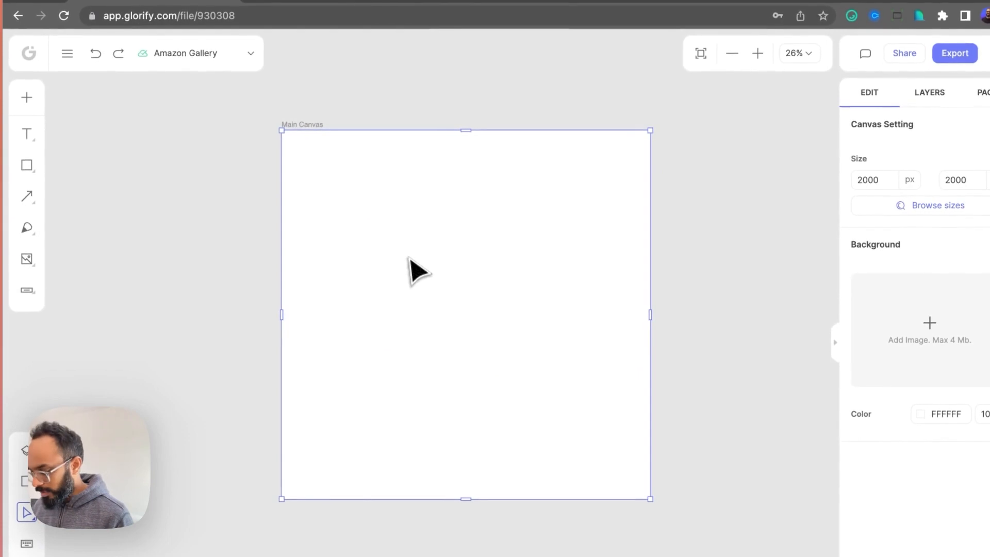
{"action": "key", "text": "super+v"}
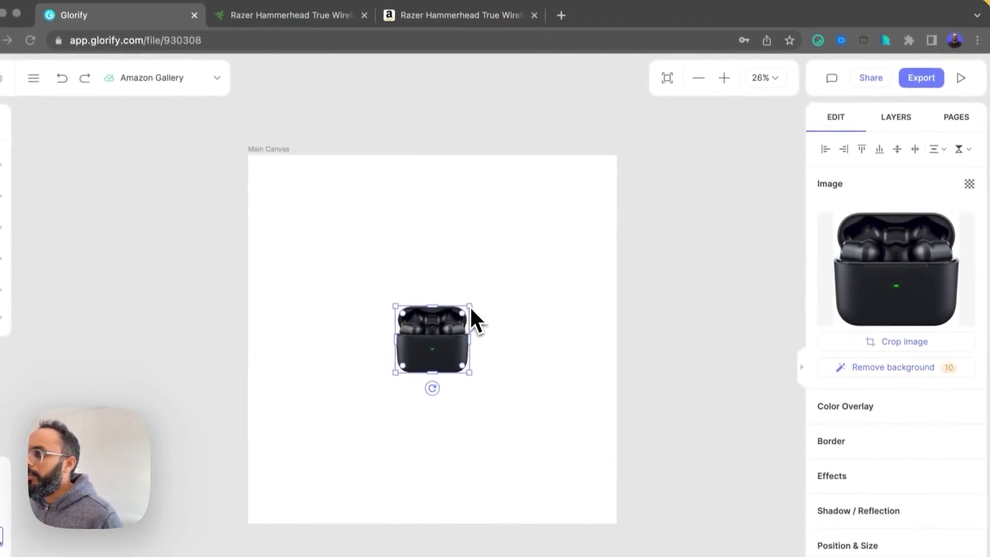
Step: Enlarge the charging case image to about 1714 × 1547 px and place it around the middle of the canvas
{"action": "left_click_drag", "start_coordinate": [448, 193], "coordinate": [496, 150]}
{"action": "left_click_drag", "start_coordinate": [517, 266], "coordinate": [495, 304]}
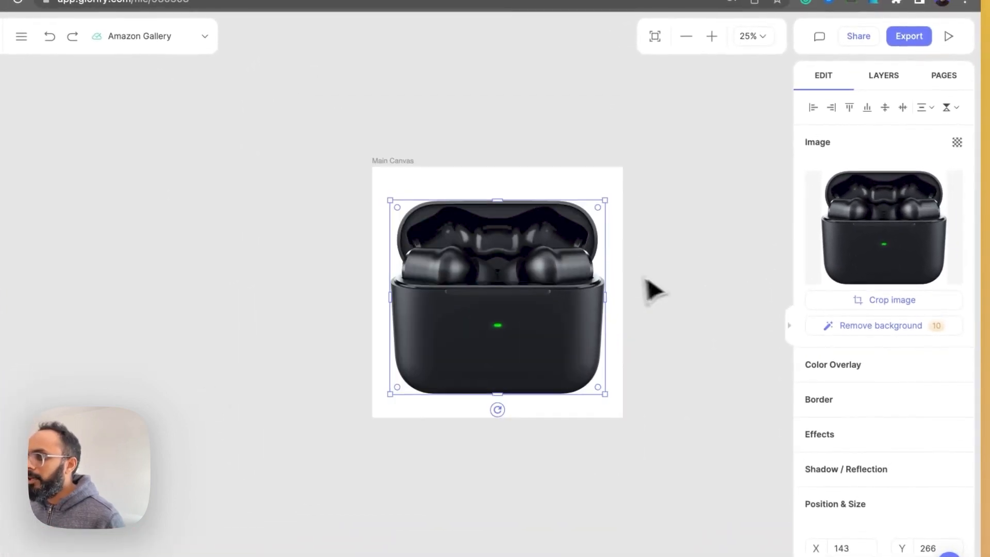
{"action": "left_click", "coordinate": [656, 312]}
Step: Add a drop shadow to the charging case image
{"action": "left_click", "coordinate": [552, 293]}
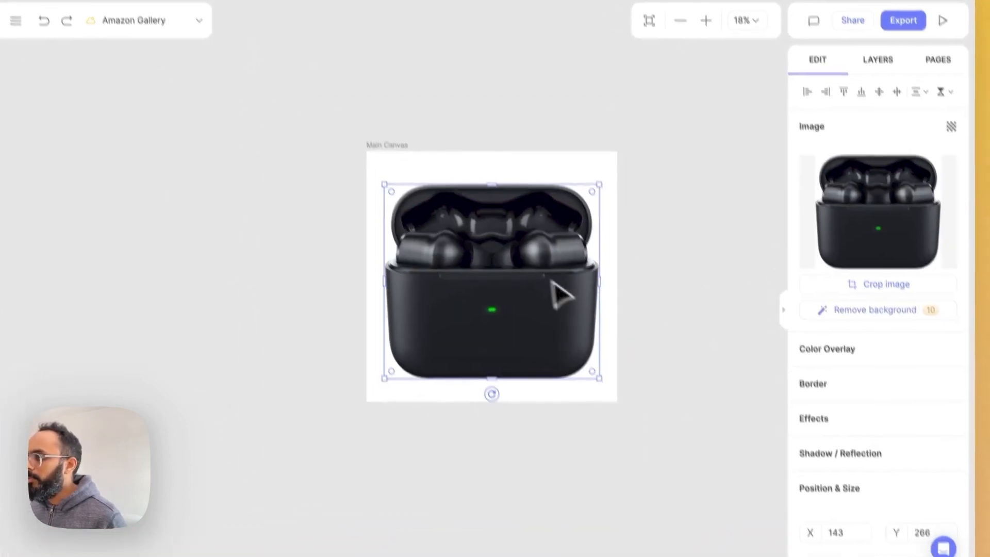
{"action": "left_click", "coordinate": [895, 470]}
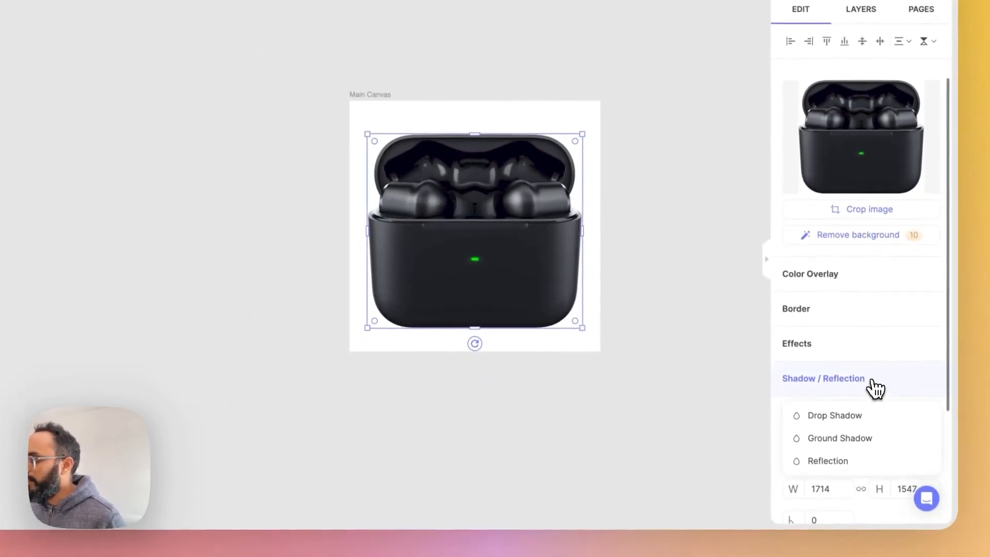
{"action": "left_click", "coordinate": [854, 415]}
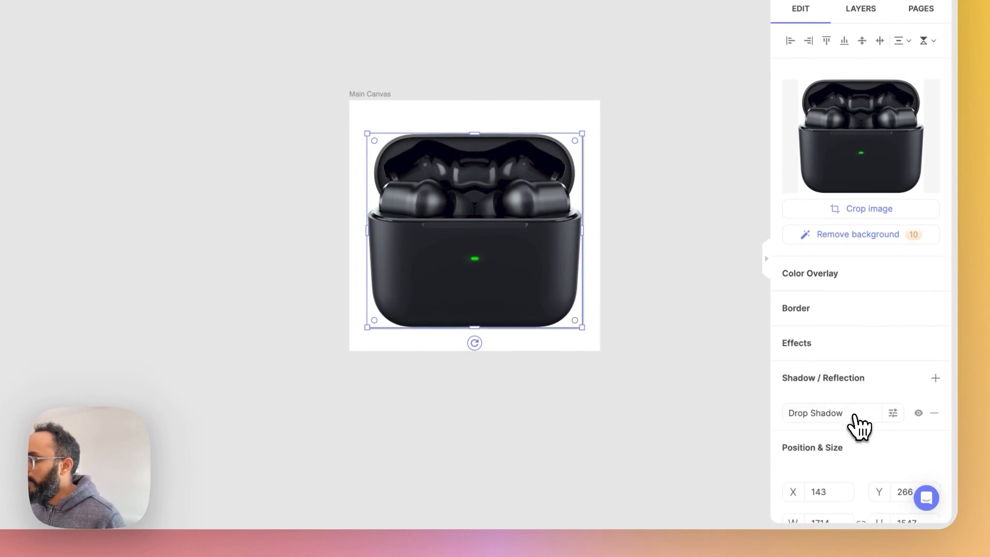
{"action": "left_click", "coordinate": [651, 315]}
Step: Remove the background from the charging case image and accept the automatic cut-out
{"action": "left_click", "coordinate": [512, 257]}
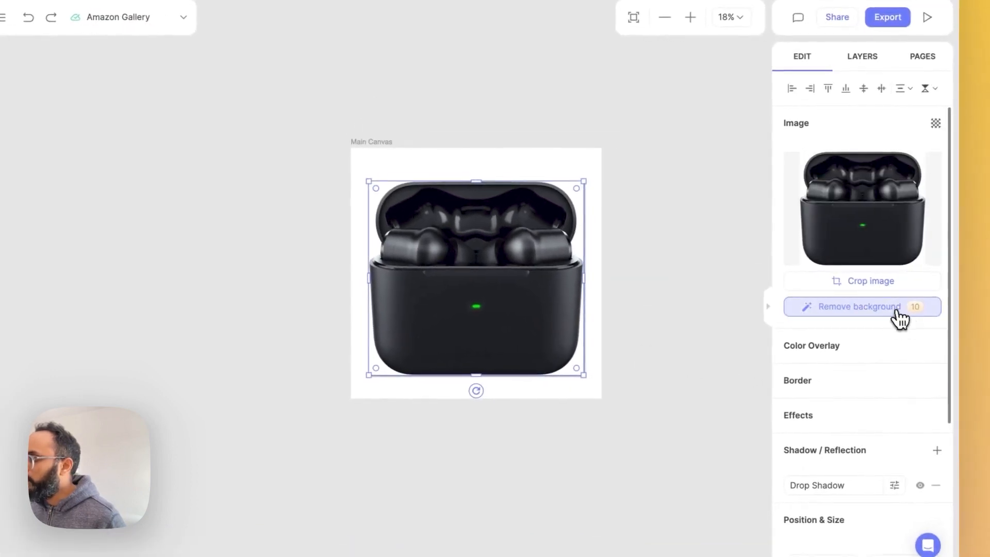
{"action": "left_click", "coordinate": [899, 318]}
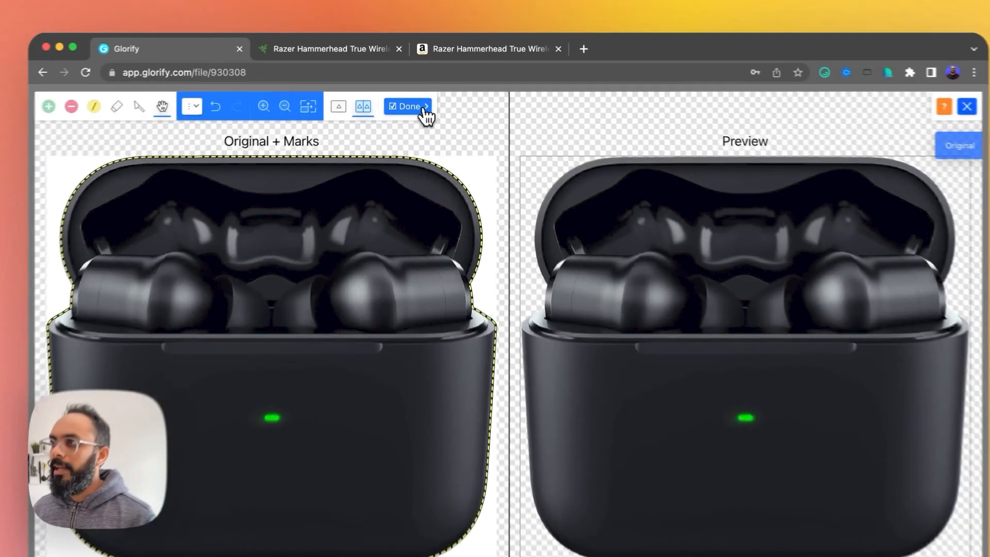
{"action": "left_click", "coordinate": [352, 19]}
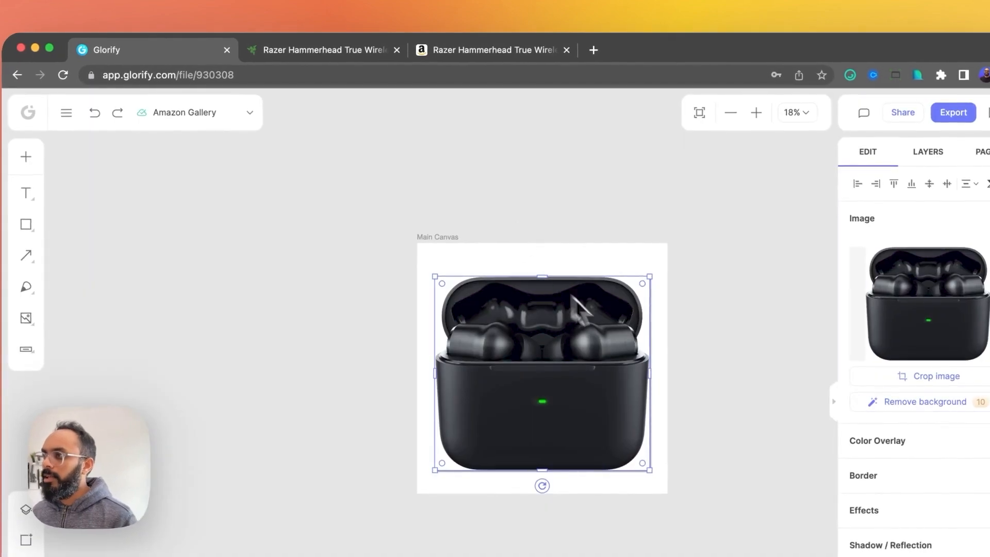
{"action": "scroll", "coordinate": [644, 454], "scroll_direction": "up", "scroll_amount": 3}
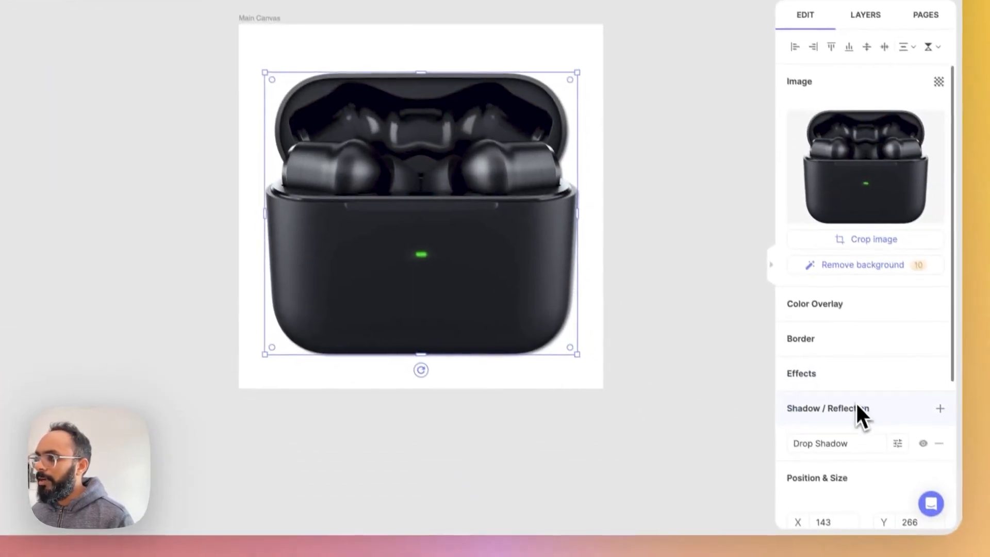
Step: Adjust the charging case image's drop shadow to vertical position 56 and opacity 20, and increase its blur
{"action": "left_click", "coordinate": [938, 532]}
{"action": "left_click_drag", "start_coordinate": [849, 367], "coordinate": [882, 396]}
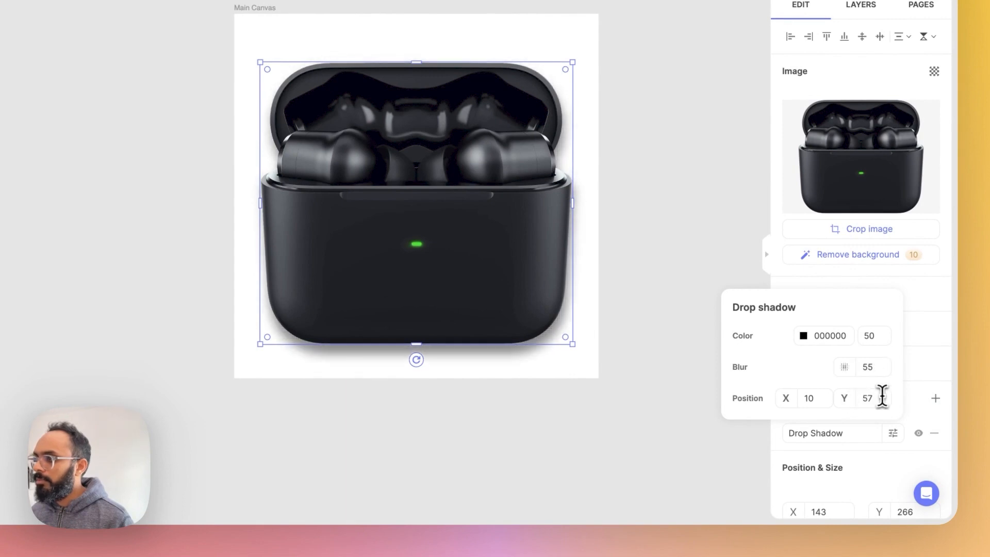
{"action": "left_click_drag", "start_coordinate": [877, 335], "coordinate": [857, 339]}
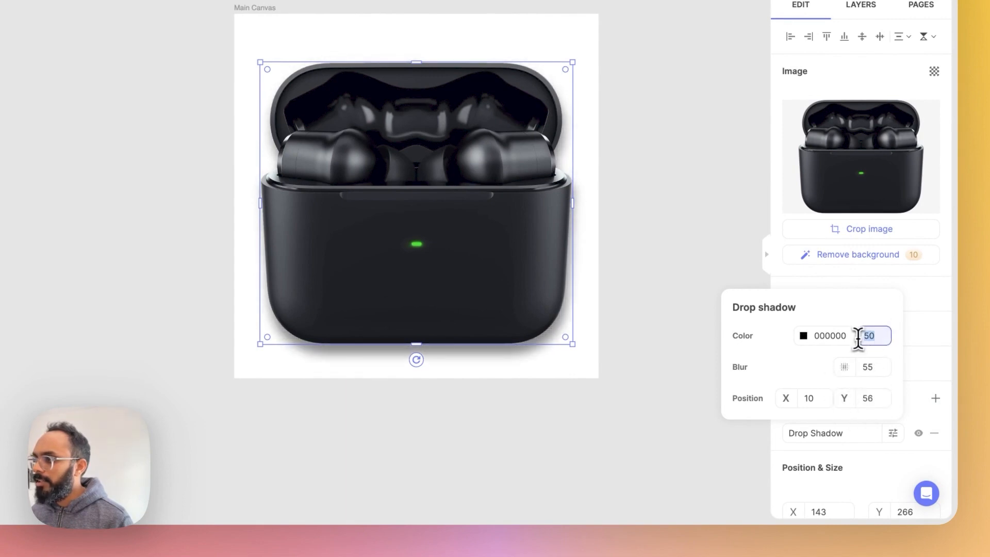
{"action": "type", "text": "20"}
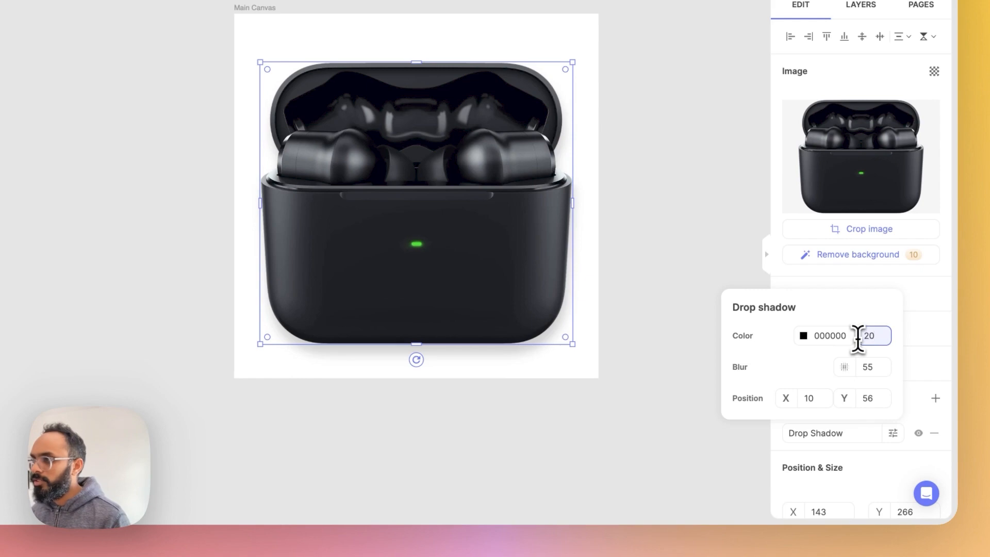
{"action": "left_click_drag", "start_coordinate": [844, 367], "coordinate": [856, 374]}
{"action": "left_click", "coordinate": [567, 394]}
Step: Shrink the charging case image proportionally to about 1629 × 1470 px, leaving more white margin around it
{"action": "left_click", "coordinate": [508, 291]}
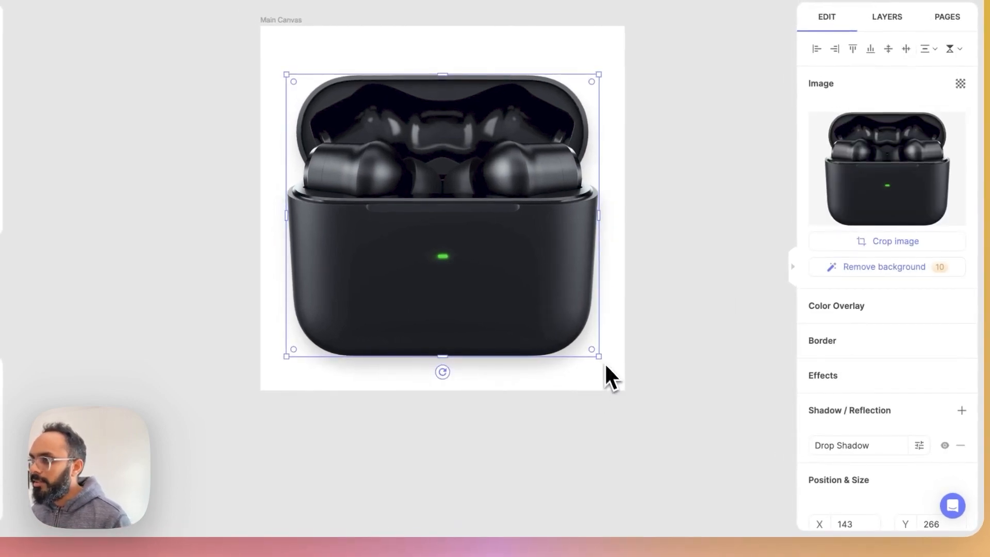
{"action": "left_click_drag", "start_coordinate": [598, 356], "coordinate": [590, 348]}
{"action": "left_click", "coordinate": [663, 336]}
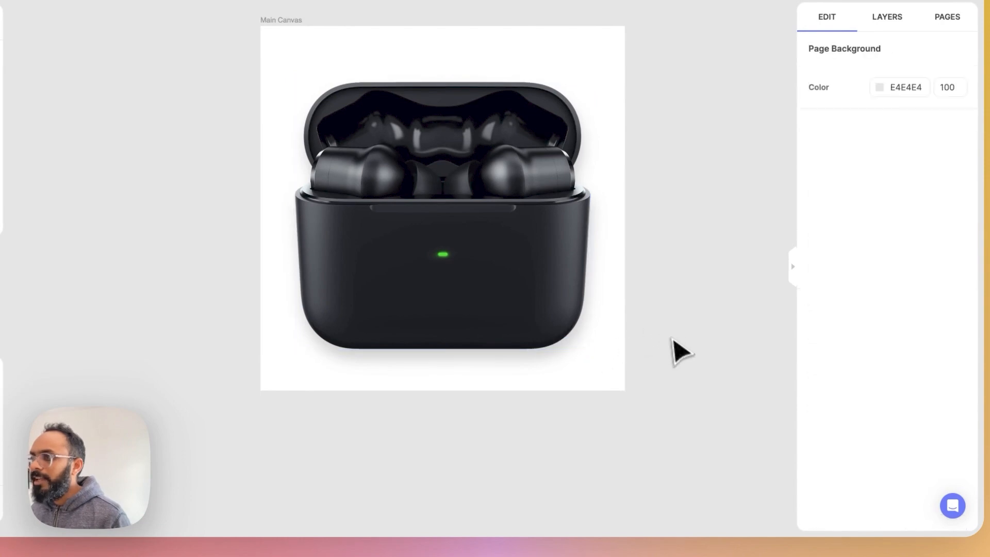
Step: Hide and show the charging case's drop shadow repeatedly to compare the image with and without it
{"action": "left_click", "coordinate": [520, 315]}
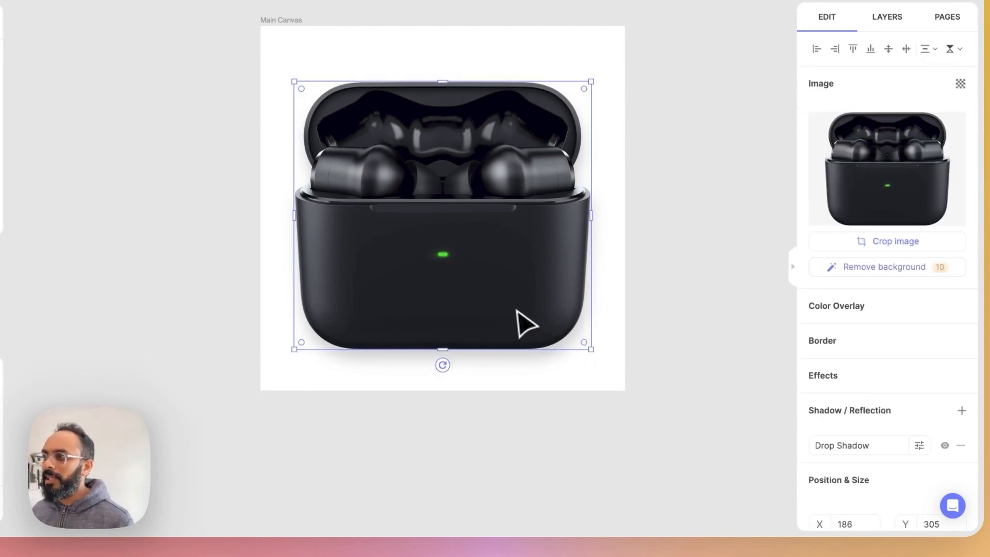
{"action": "left_click", "coordinate": [945, 445]}
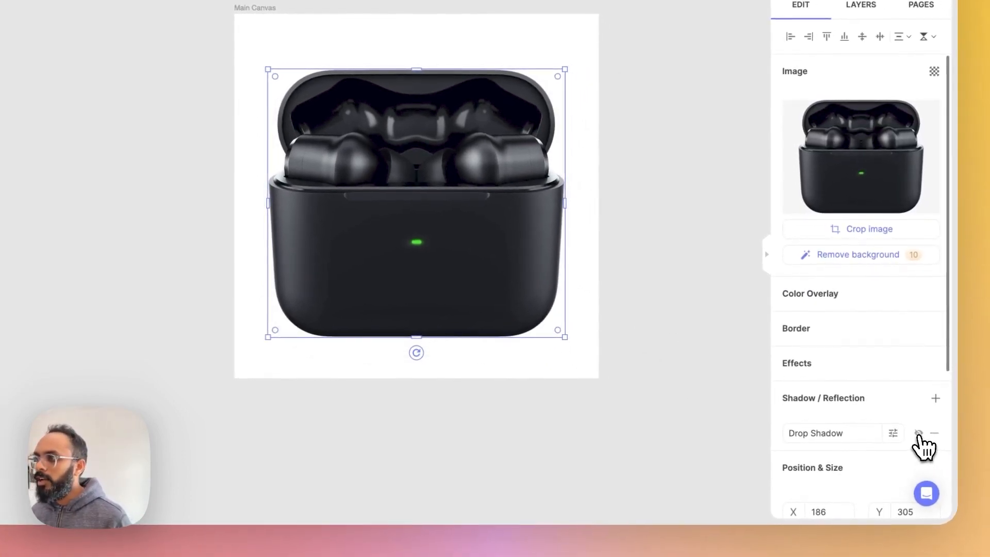
{"action": "left_click", "coordinate": [919, 435]}
{"action": "left_click", "coordinate": [919, 435]}
{"action": "left_click", "coordinate": [918, 435]}
{"action": "left_click", "coordinate": [918, 435]}
{"action": "left_click", "coordinate": [918, 435]}
{"action": "left_click", "coordinate": [649, 442]}
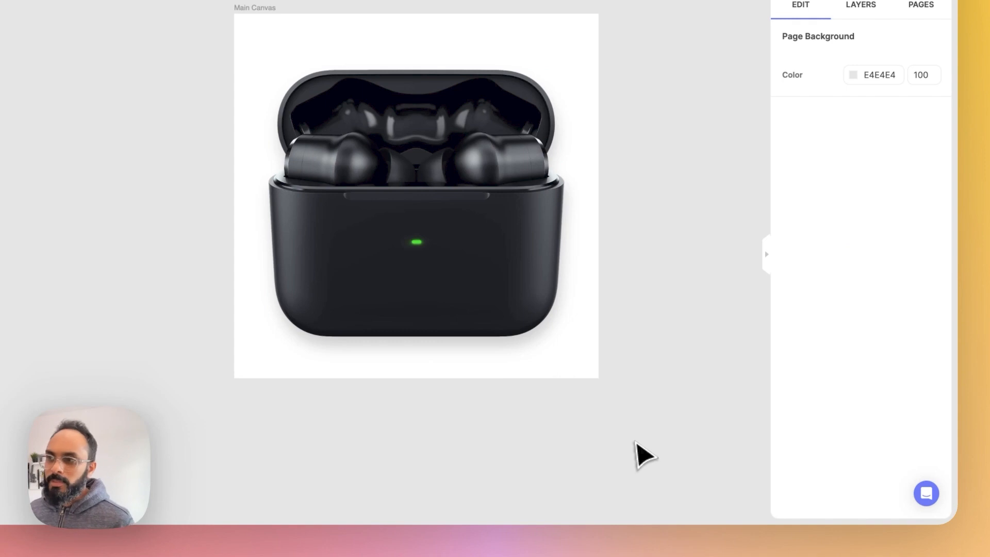
Step: Add a reflection below the charging case image
{"action": "scroll", "coordinate": [459, 373], "scroll_direction": "down", "scroll_amount": 3}
{"action": "left_click", "coordinate": [462, 322]}
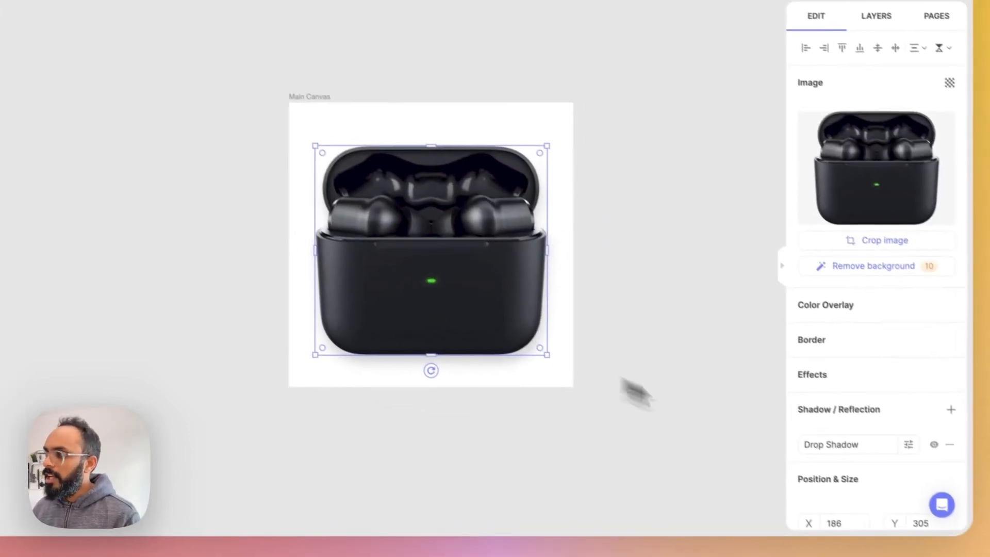
{"action": "left_click", "coordinate": [953, 411]}
{"action": "left_click", "coordinate": [876, 494]}
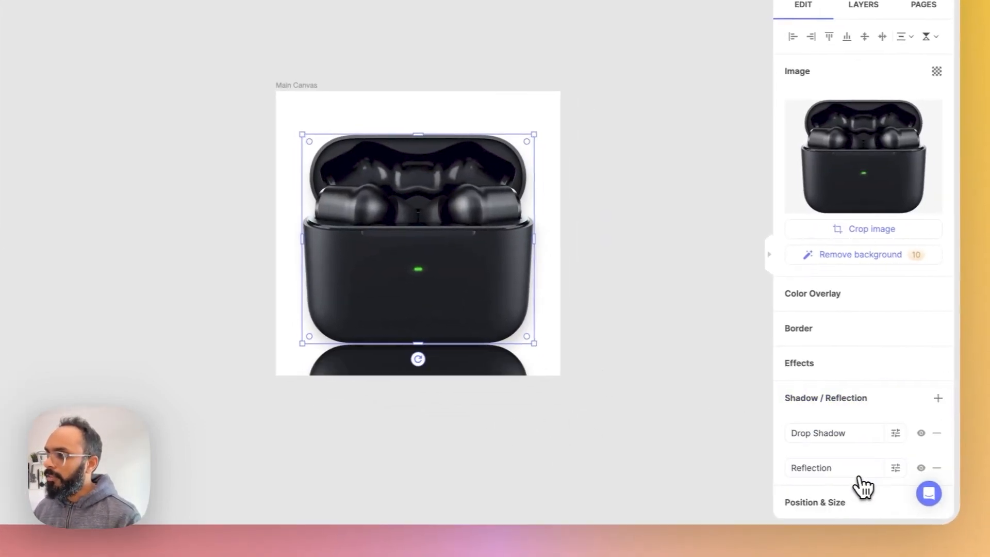
{"action": "left_click", "coordinate": [591, 464]}
Step: Set the reflection's opacity to 41 and its vertical position to -4
{"action": "left_click", "coordinate": [507, 331]}
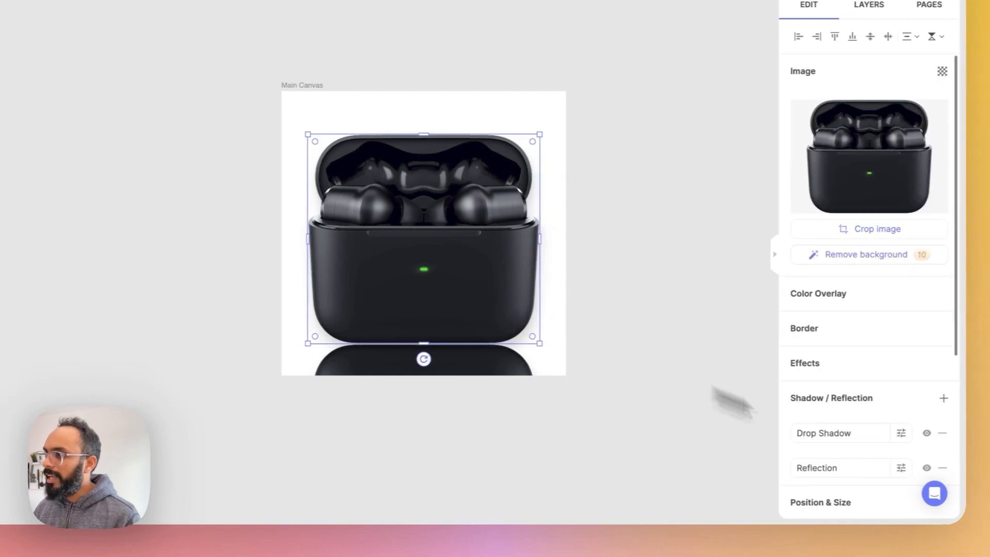
{"action": "left_click", "coordinate": [901, 469]}
{"action": "scroll", "coordinate": [884, 453], "scroll_direction": "down", "scroll_amount": 2}
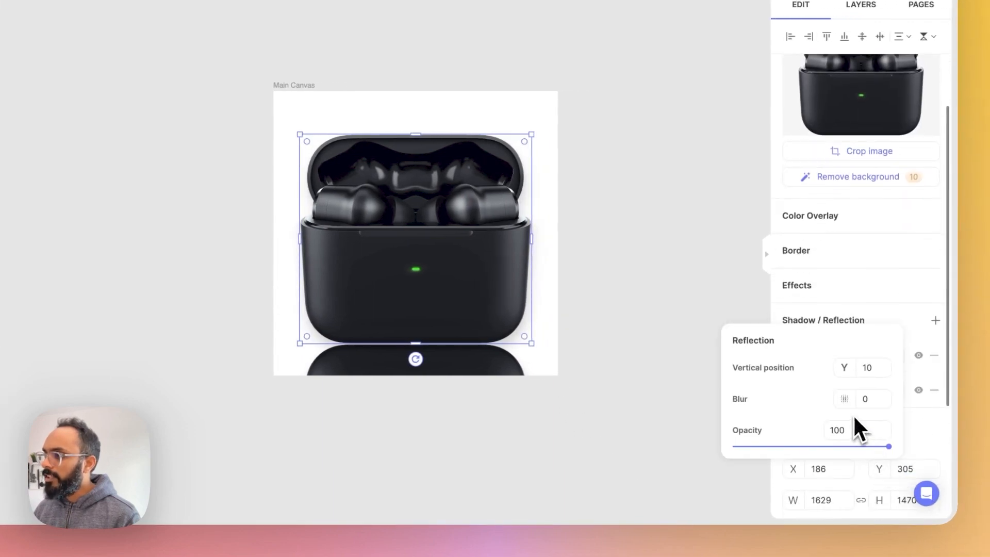
{"action": "left_click_drag", "start_coordinate": [888, 446], "coordinate": [799, 447]}
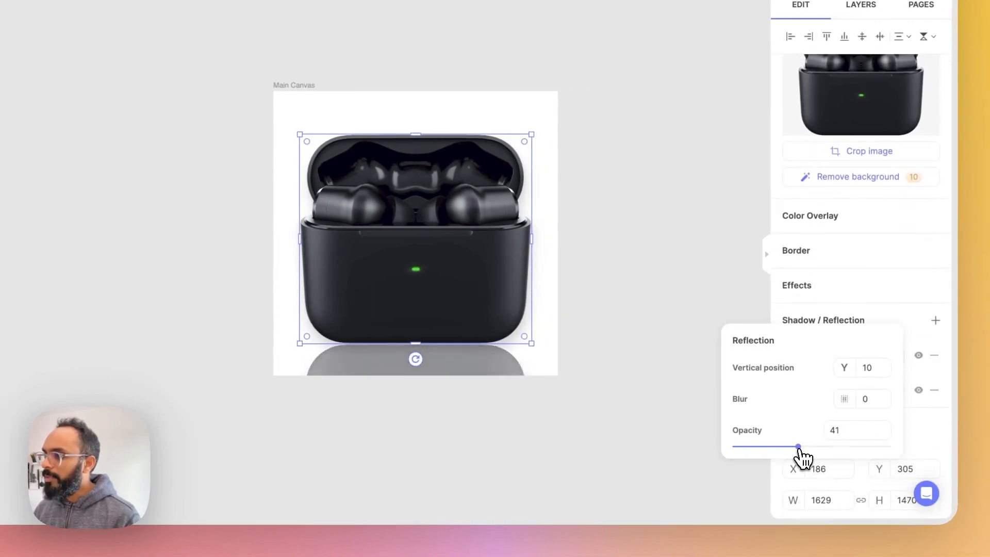
{"action": "left_click_drag", "start_coordinate": [844, 370], "coordinate": [829, 373]}
{"action": "left_click", "coordinate": [423, 494]}
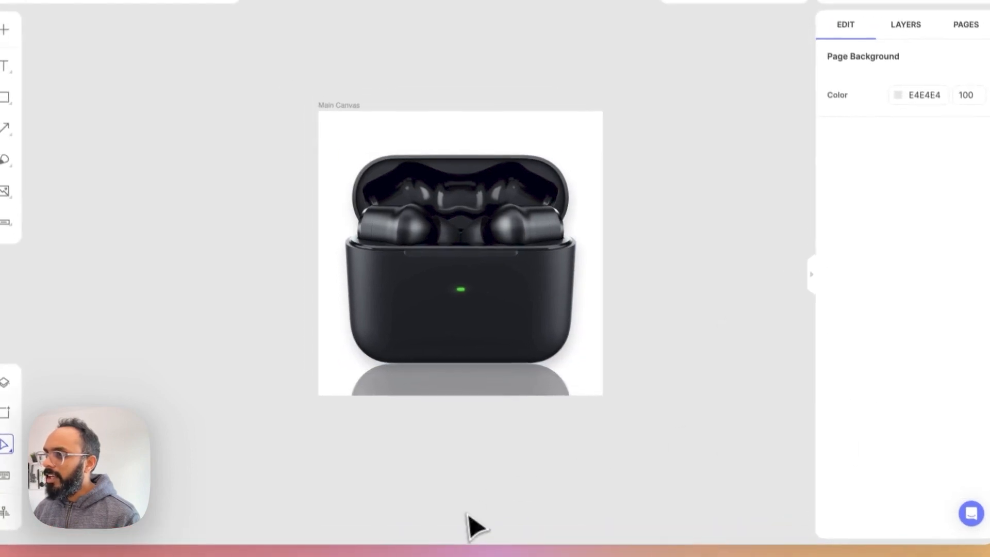
Step: Reduce the reflection's opacity to 18 and fine-tune its vertical position closer to the case
{"action": "left_click", "coordinate": [498, 300]}
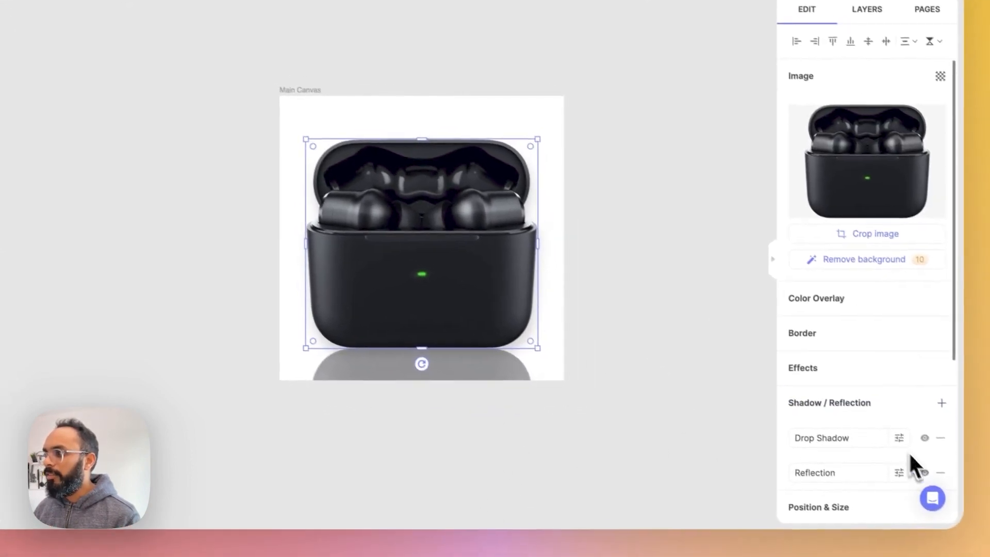
{"action": "left_click", "coordinate": [899, 472]}
{"action": "left_click_drag", "start_coordinate": [803, 453], "coordinate": [769, 451]}
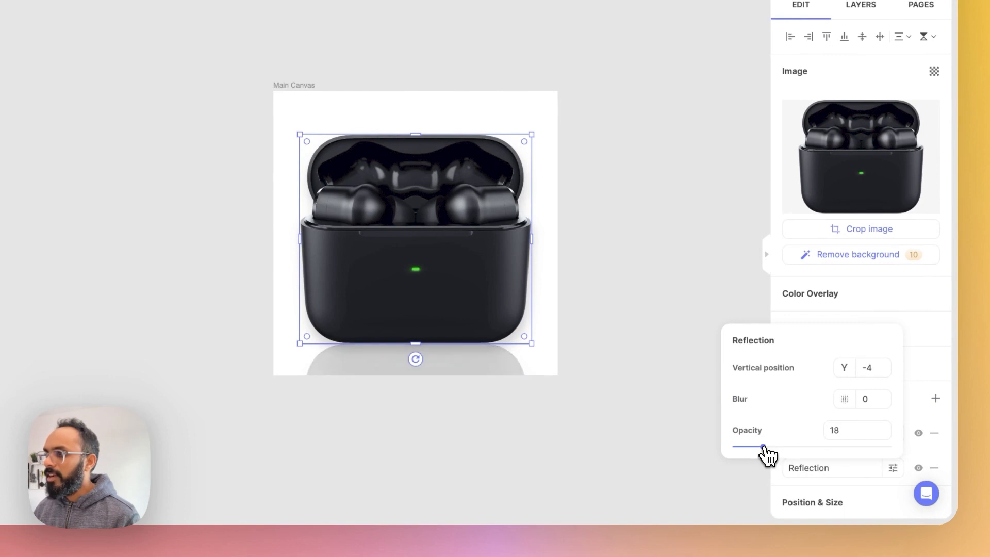
{"action": "left_click_drag", "start_coordinate": [841, 368], "coordinate": [837, 371]}
{"action": "left_click", "coordinate": [517, 497]}
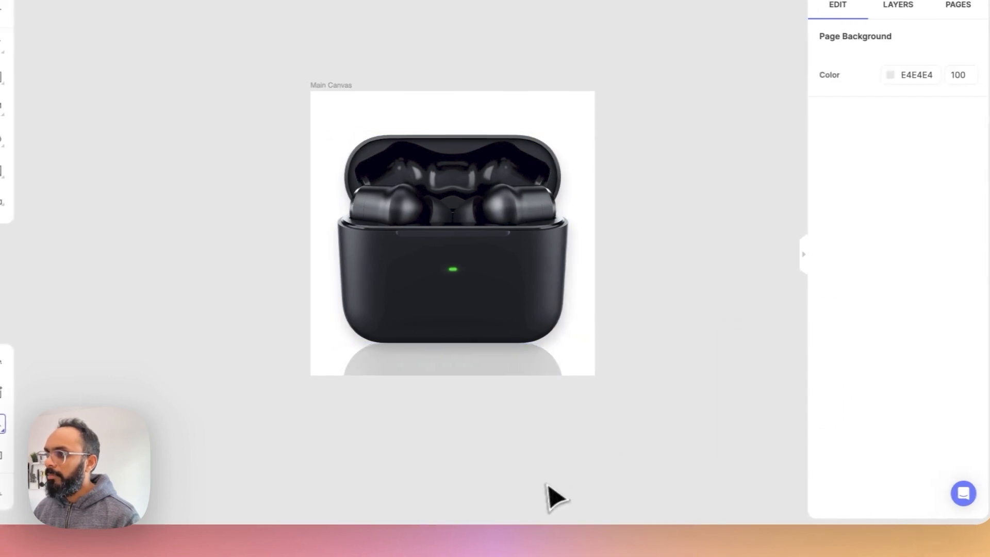
{"action": "scroll", "coordinate": [547, 487], "scroll_direction": "down", "scroll_amount": 3}
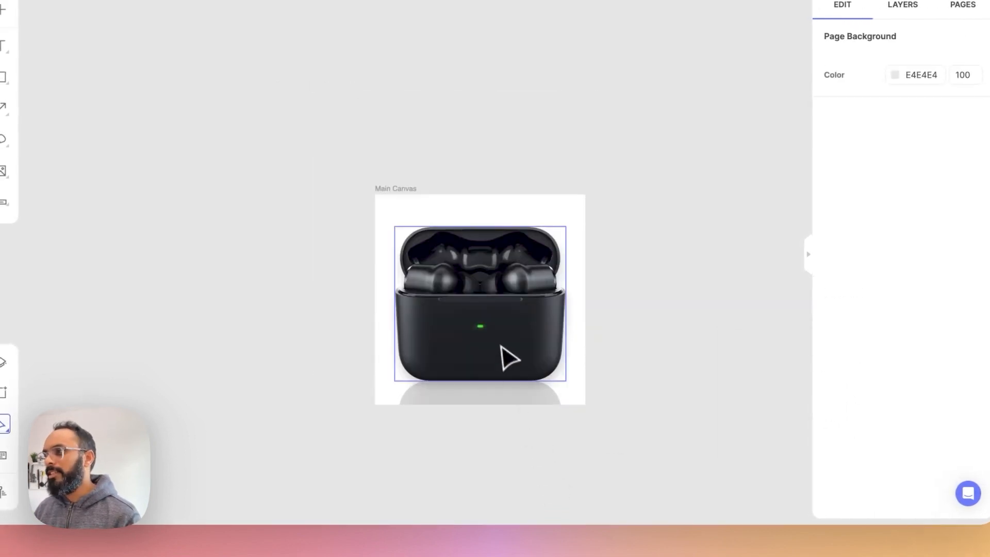
Step: Remove the reflection from the charging case image, keeping only the drop shadow
{"action": "left_click", "coordinate": [509, 358]}
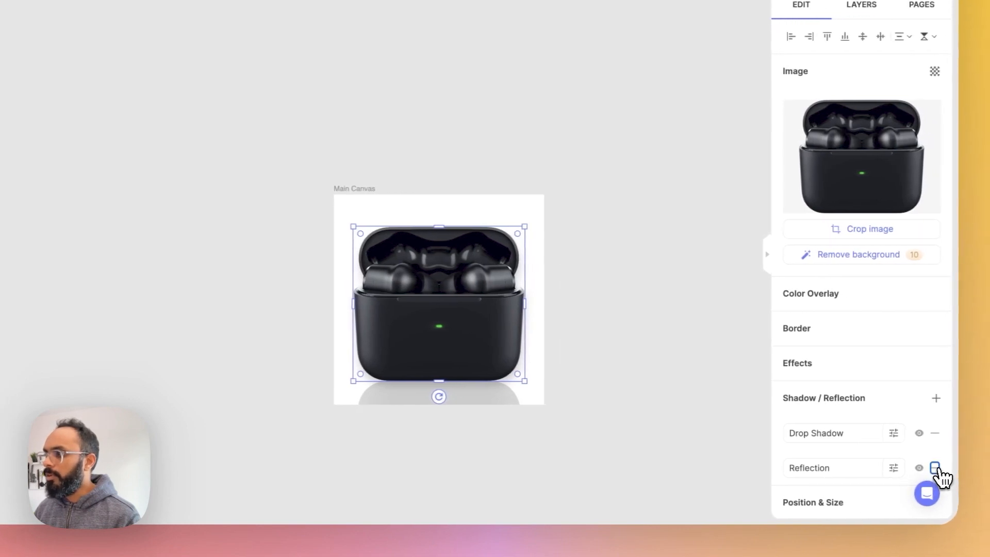
{"action": "left_click", "coordinate": [936, 468]}
{"action": "left_click", "coordinate": [725, 429]}
Step: Move the charging case image up slightly on the canvas to Y 265
{"action": "key", "text": "space"}
{"action": "left_click_drag", "start_coordinate": [663, 385], "coordinate": [573, 387]}
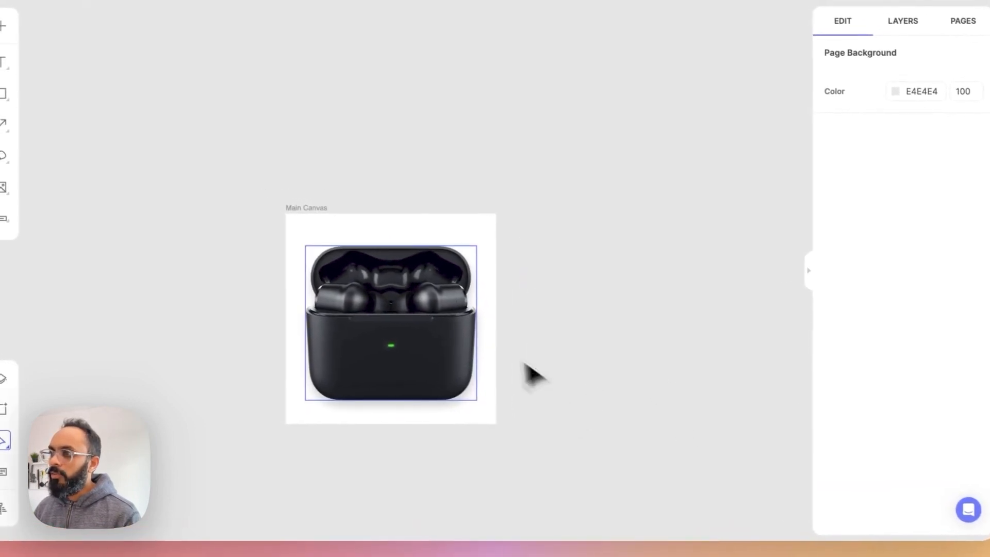
{"action": "left_click_drag", "start_coordinate": [397, 307], "coordinate": [397, 303]}
{"action": "left_click", "coordinate": [547, 307]}
Step: Duplicate the main canvas to the right of the original and delete the charging case image from the copy
{"action": "key", "text": "space"}
{"action": "left_click_drag", "start_coordinate": [580, 308], "coordinate": [534, 301]}
{"action": "scroll", "coordinate": [548, 292], "scroll_direction": "down", "scroll_amount": 3}
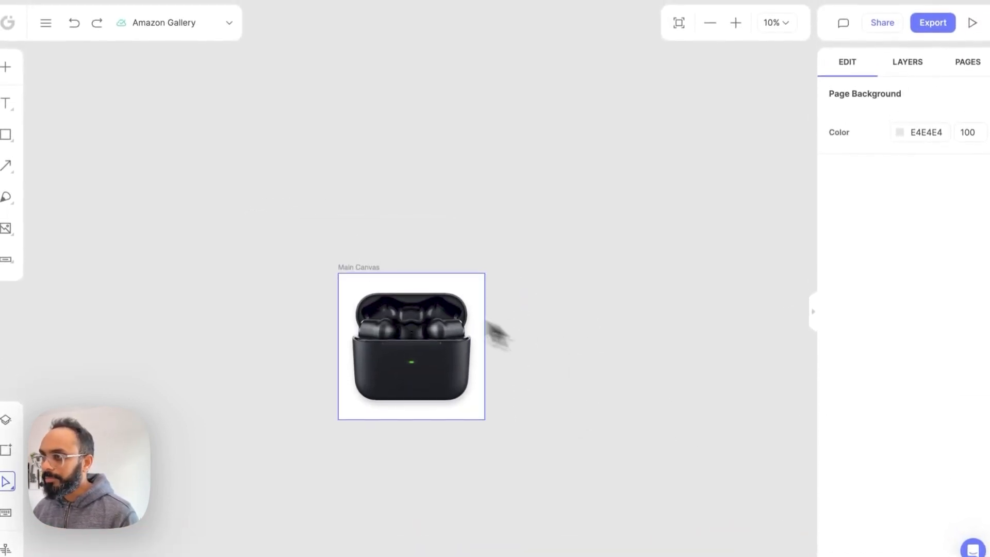
{"action": "left_click", "coordinate": [362, 250]}
{"action": "key", "text": "ctrl+d"}
{"action": "left_click_drag", "start_coordinate": [509, 277], "coordinate": [596, 274]}
{"action": "left_click", "coordinate": [637, 338]}
{"action": "key", "text": "Delete"}
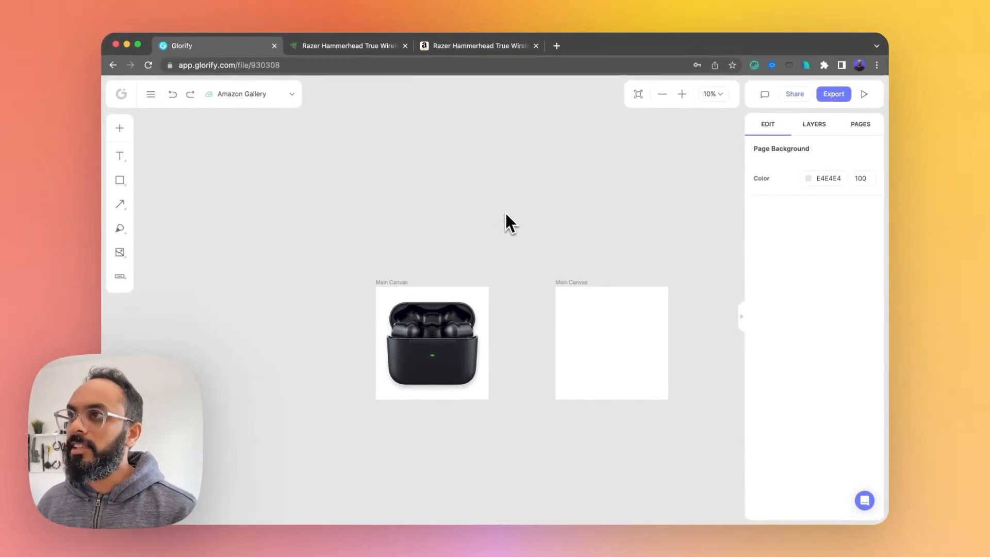
Step: Switch to the Amazon listing and look through the other gallery images for the next picture to recreate
{"action": "left_click", "coordinate": [483, 47]}
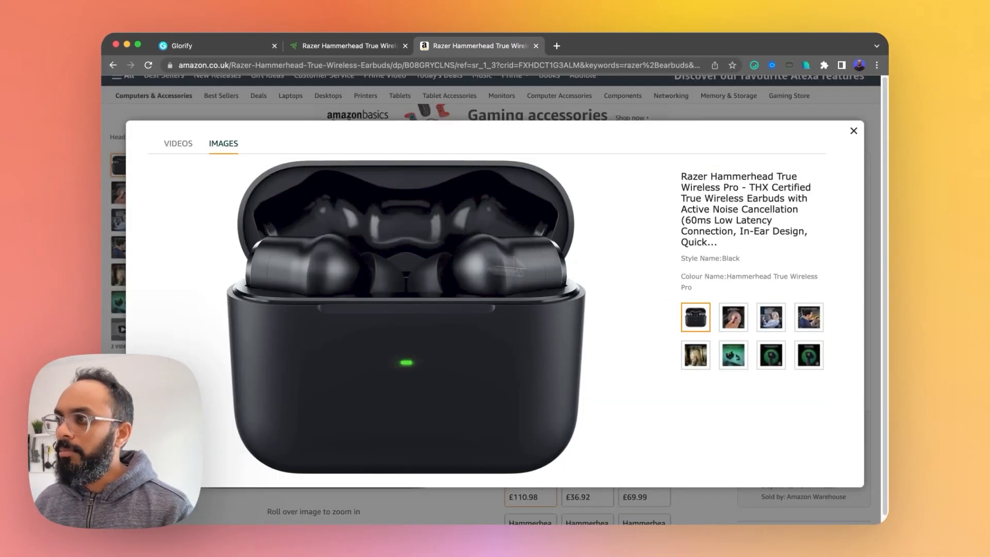
{"action": "left_click", "coordinate": [734, 319]}
{"action": "left_click", "coordinate": [772, 317]}
{"action": "left_click", "coordinate": [807, 324]}
{"action": "left_click", "coordinate": [768, 360]}
{"action": "left_click", "coordinate": [740, 360]}
Step: Switch to the Razer product page and copy the blue-green hero image of the earbuds and case
{"action": "left_click", "coordinate": [328, 49]}
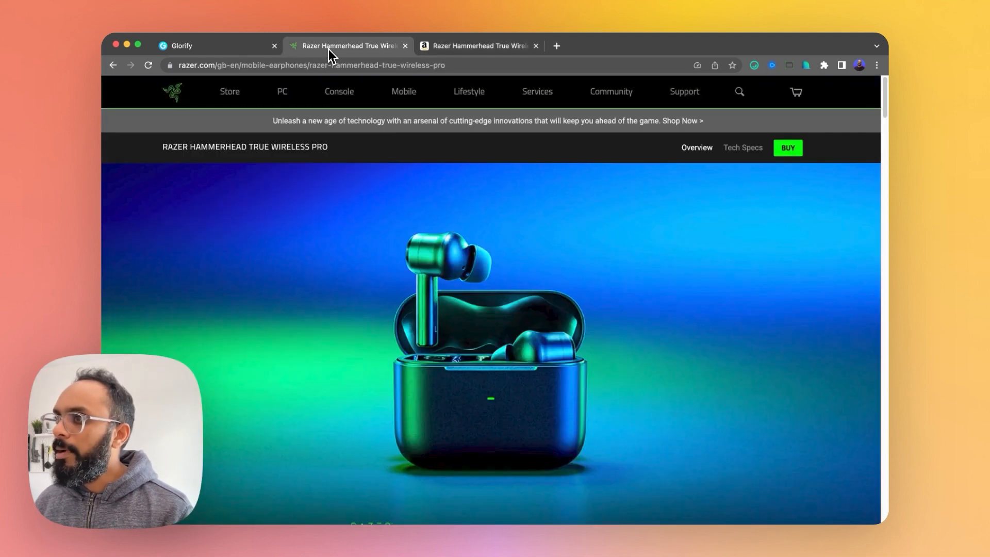
{"action": "scroll", "coordinate": [537, 273], "scroll_direction": "down", "scroll_amount": 10}
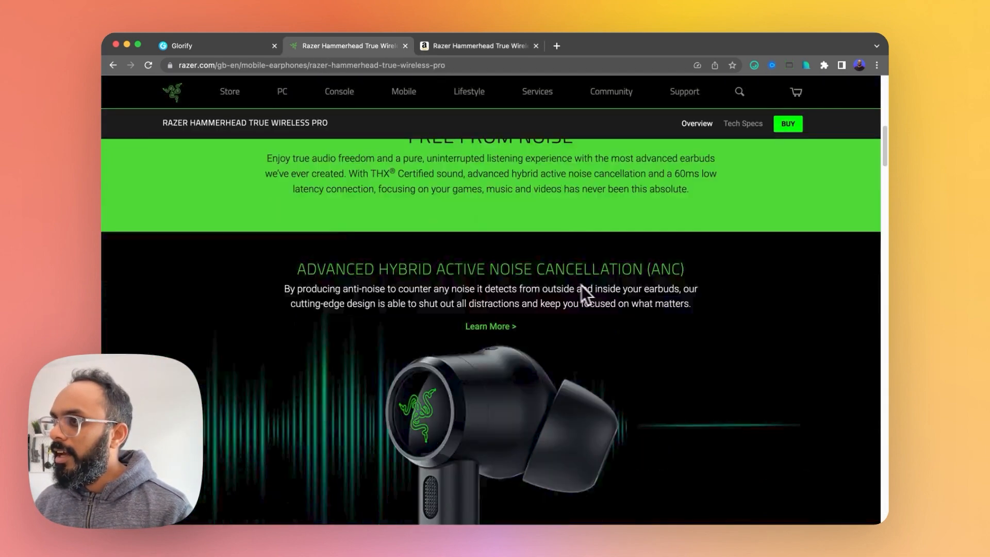
{"action": "scroll", "coordinate": [581, 285], "scroll_direction": "up", "scroll_amount": 10}
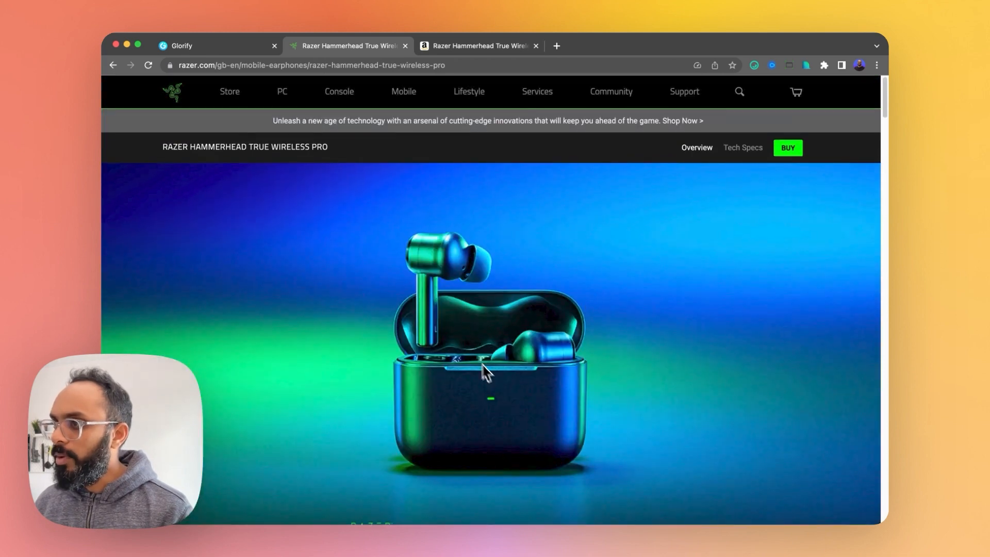
{"action": "right_click", "coordinate": [479, 347]}
{"action": "left_click", "coordinate": [459, 289]}
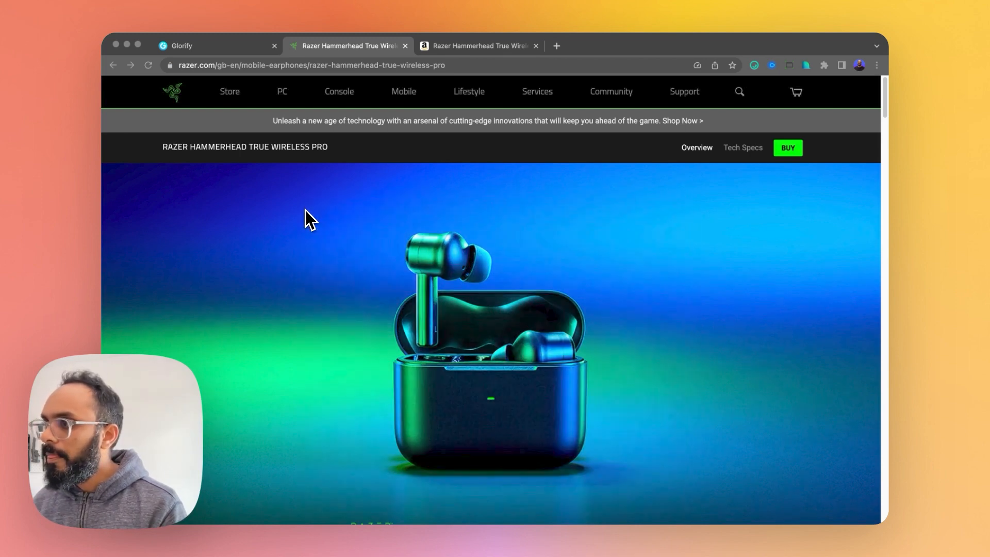
Step: Paste the Razer hero image onto the empty second canvas in Glorify and enlarge it to about 2723 × 2274 px, covering the canvas
{"action": "left_click", "coordinate": [210, 45]}
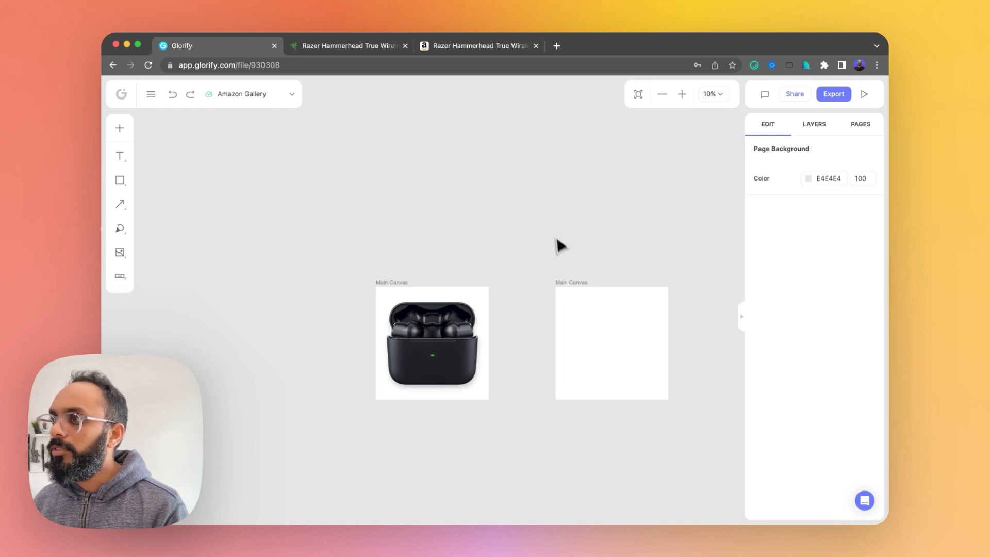
{"action": "left_click", "coordinate": [551, 283]}
{"action": "key", "text": "super+v"}
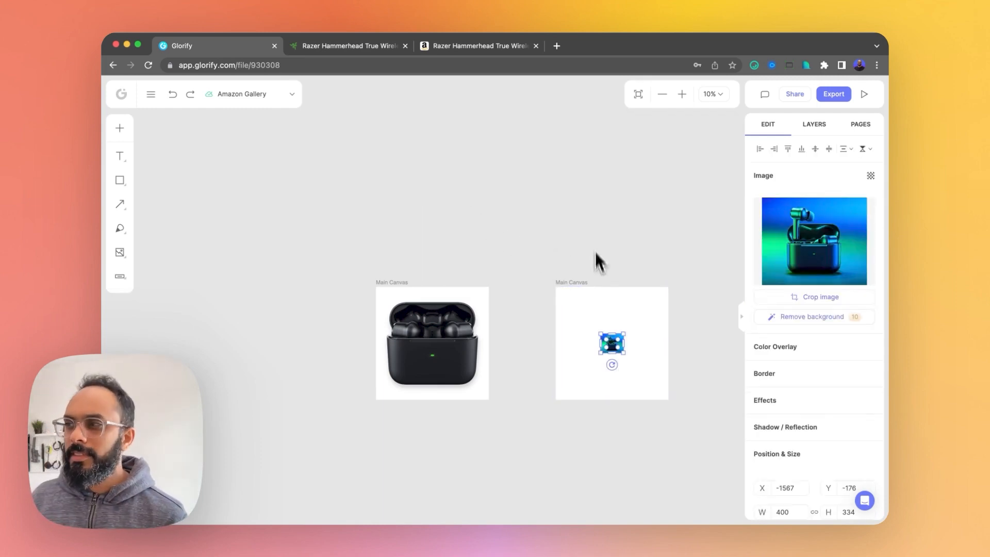
{"action": "left_click_drag", "start_coordinate": [624, 334], "coordinate": [753, 225]}
{"action": "left_click_drag", "start_coordinate": [661, 299], "coordinate": [599, 355]}
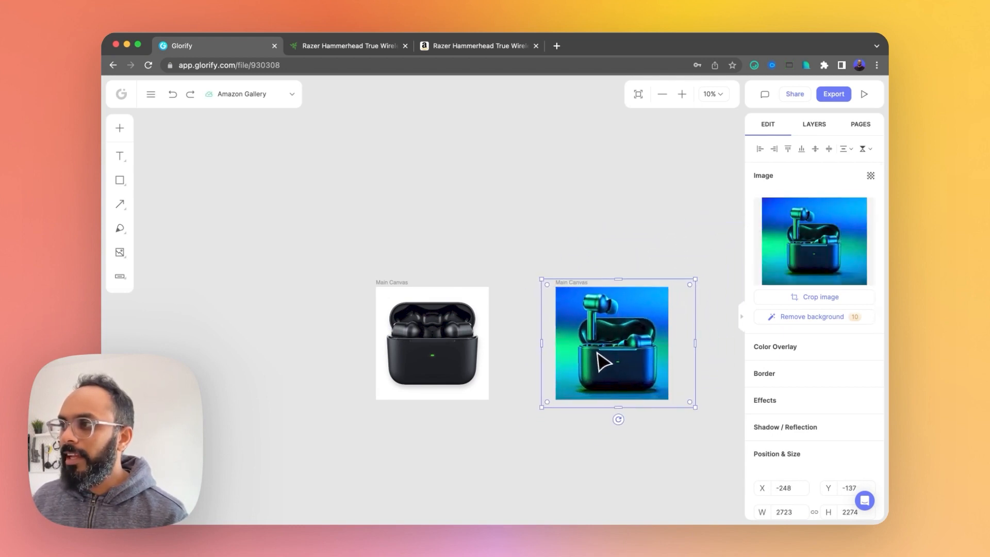
{"action": "left_click", "coordinate": [597, 281]}
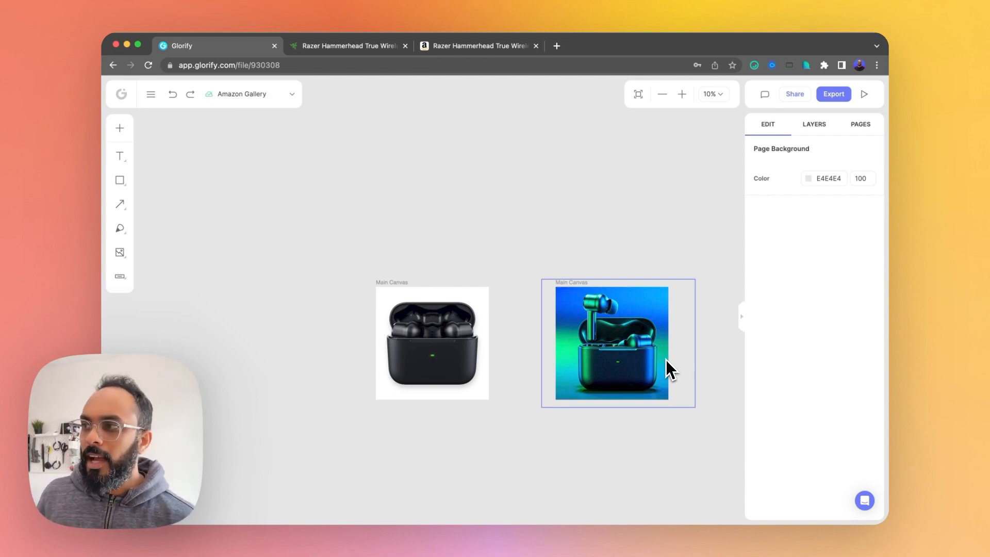
Step: Move the second canvas slightly farther right of the first, keeping their top edges aligned
{"action": "left_click", "coordinate": [372, 47]}
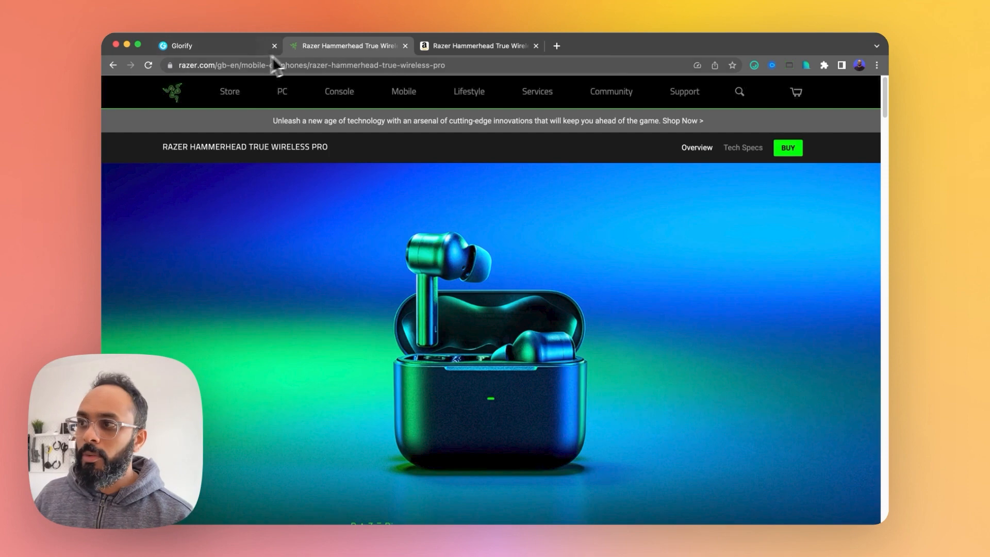
{"action": "left_click", "coordinate": [227, 52]}
{"action": "left_click_drag", "start_coordinate": [558, 246], "coordinate": [497, 201]}
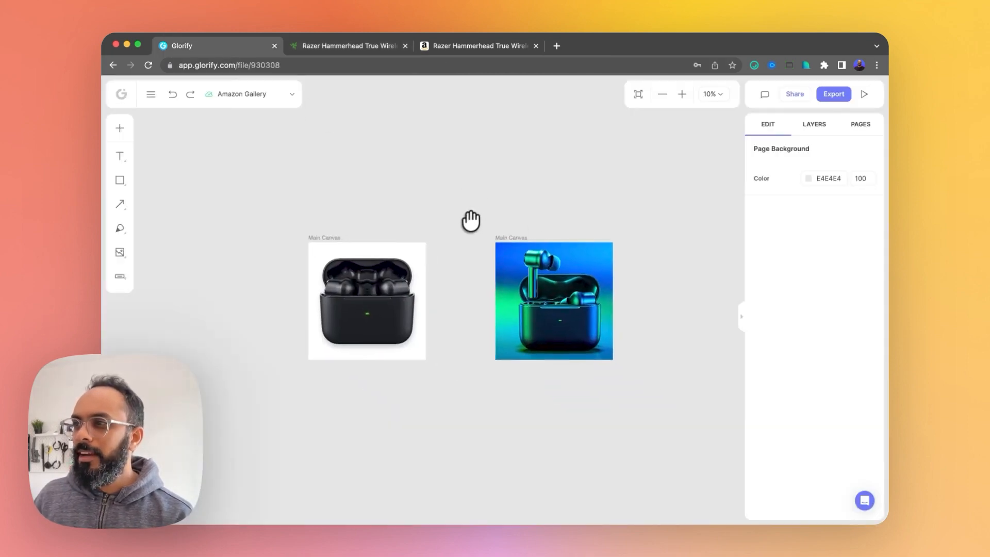
{"action": "scroll", "coordinate": [471, 221], "scroll_direction": "up", "scroll_amount": 3}
{"action": "left_click_drag", "start_coordinate": [513, 247], "coordinate": [539, 255]}
{"action": "left_click", "coordinate": [561, 239]}
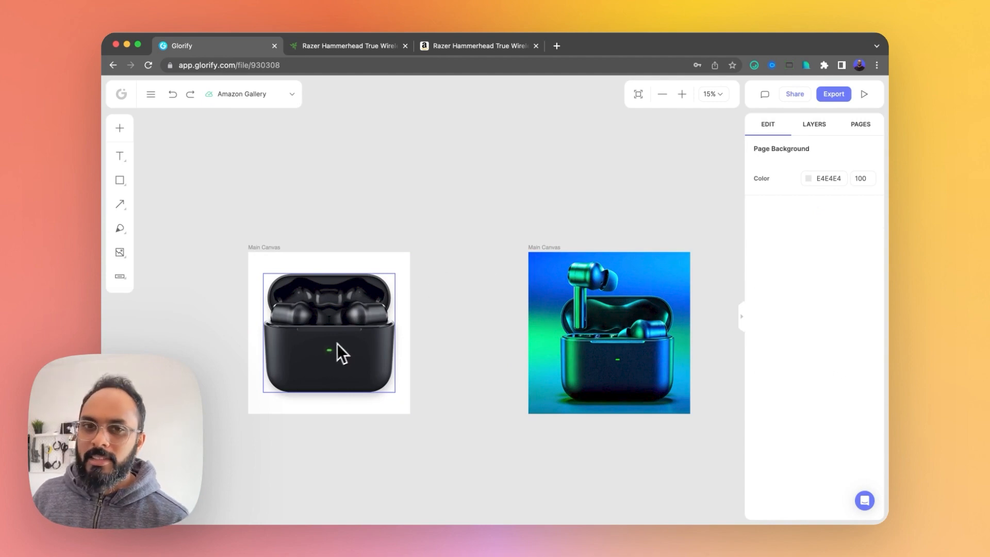
Step: Add a Noise effect of 14 to the black earbuds case image on the first canvas
{"action": "left_click", "coordinate": [320, 329]}
{"action": "scroll", "coordinate": [308, 331], "scroll_direction": "up", "scroll_amount": 5}
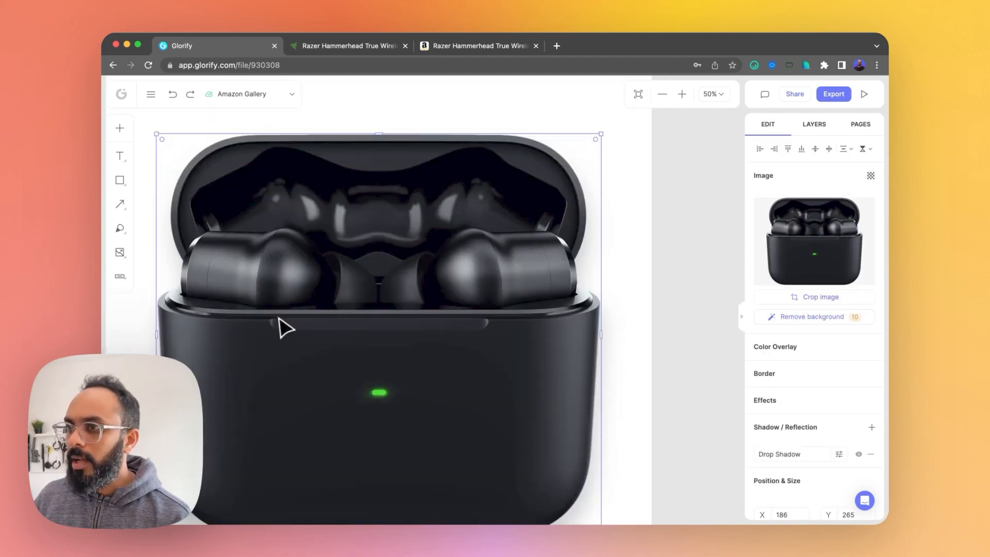
{"action": "left_click_drag", "start_coordinate": [194, 367], "coordinate": [349, 364]}
{"action": "scroll", "coordinate": [369, 273], "scroll_direction": "up", "scroll_amount": 2}
{"action": "scroll", "coordinate": [443, 276], "scroll_direction": "down", "scroll_amount": 5}
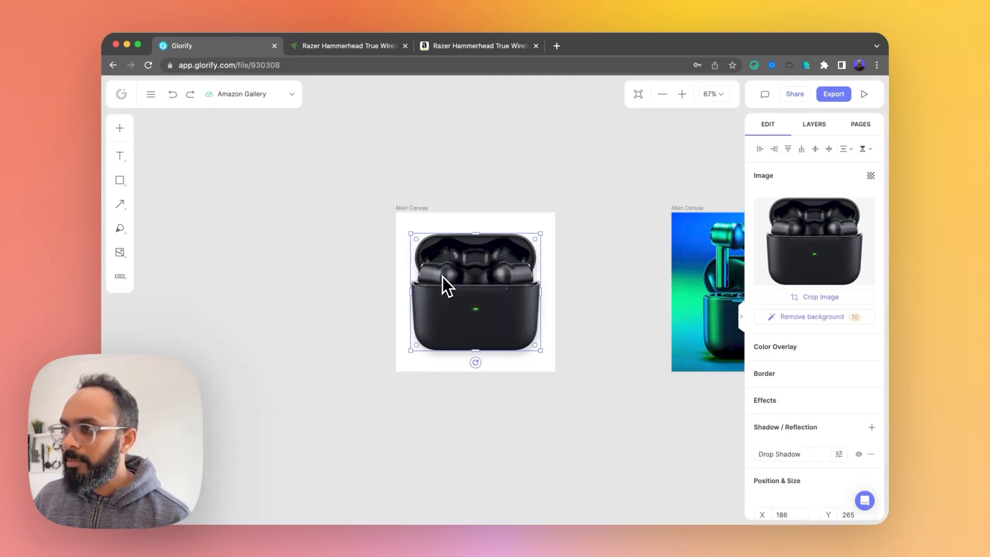
{"action": "scroll", "coordinate": [444, 277], "scroll_direction": "up", "scroll_amount": 5}
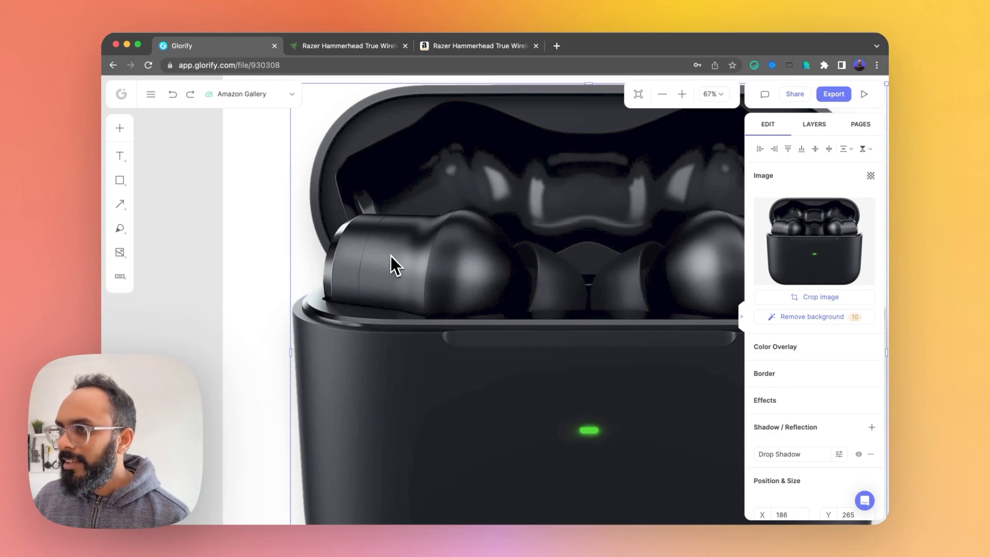
{"action": "scroll", "coordinate": [387, 263], "scroll_direction": "up", "scroll_amount": 2}
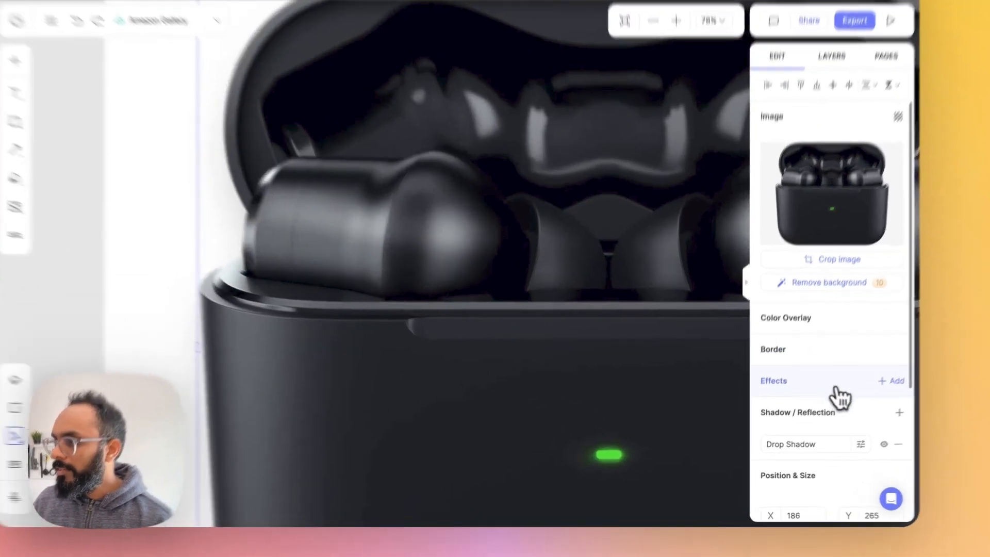
{"action": "left_click", "coordinate": [823, 408]}
{"action": "scroll", "coordinate": [873, 436], "scroll_direction": "down", "scroll_amount": 3}
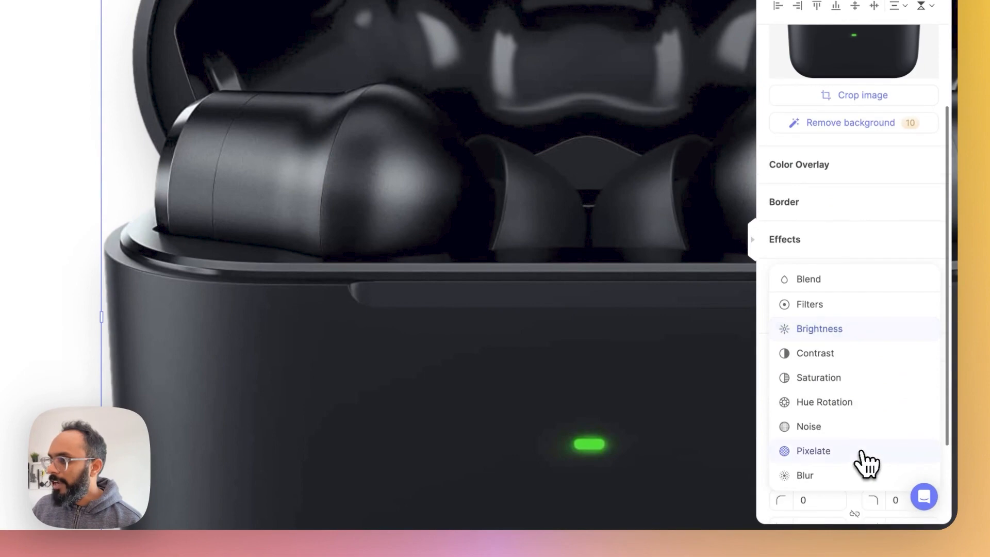
{"action": "left_click", "coordinate": [828, 434]}
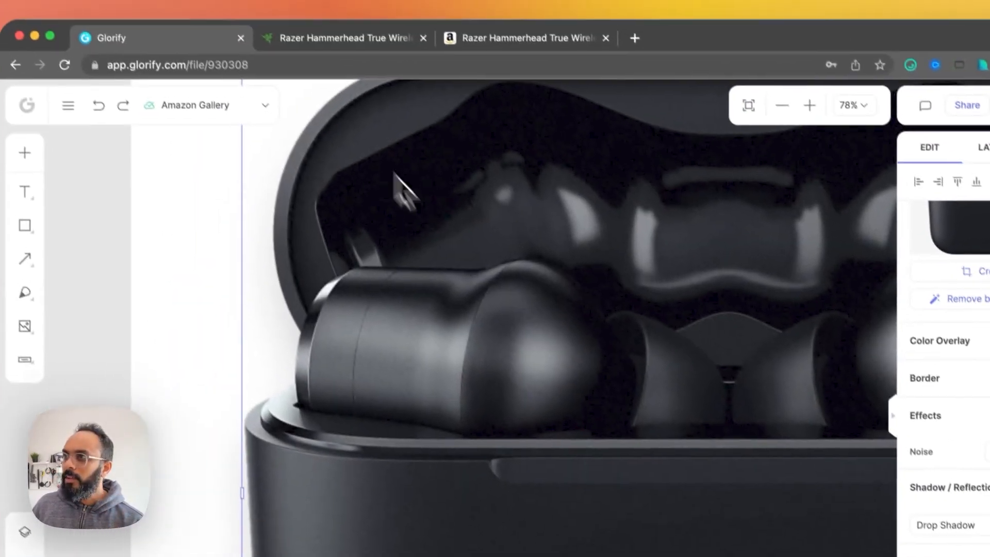
Step: Switch to the Razer product page and examine the surface texture in its earbud images
{"action": "left_click", "coordinate": [356, 44]}
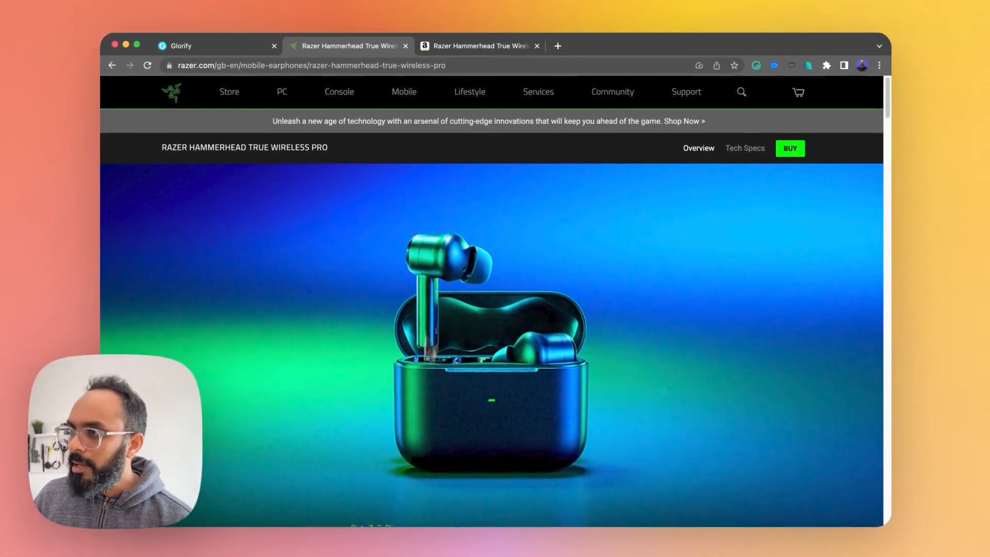
{"action": "scroll", "coordinate": [454, 549], "scroll_direction": "down", "scroll_amount": 5}
{"action": "scroll", "coordinate": [426, 395], "scroll_direction": "down", "scroll_amount": 5}
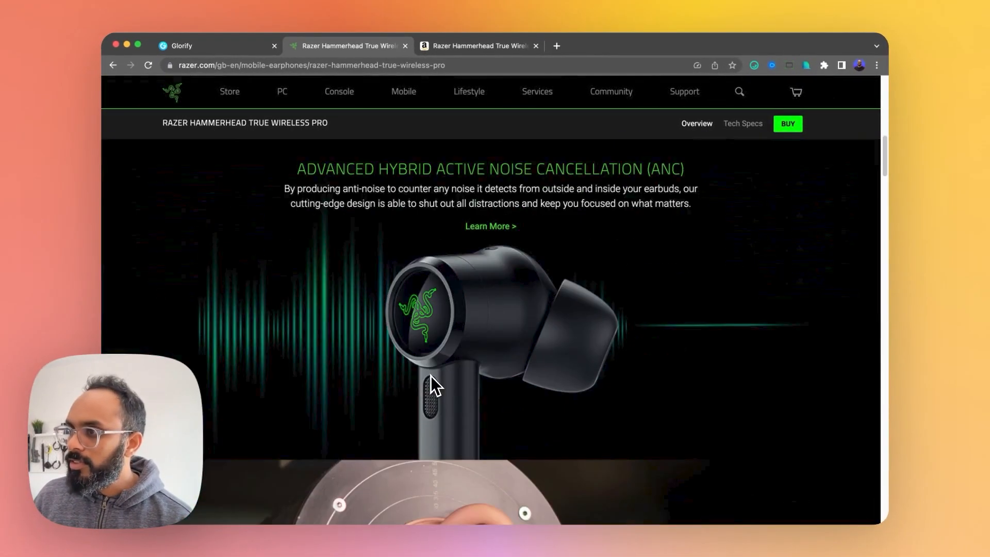
{"action": "scroll", "coordinate": [447, 437], "scroll_direction": "down", "scroll_amount": 10}
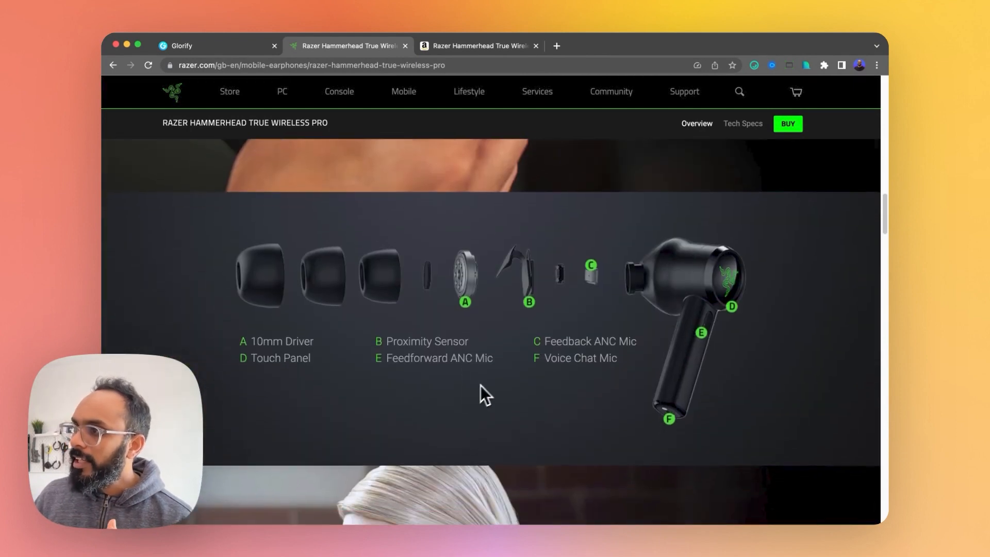
Step: Switch back to Glorify and set the black case image's Noise to 18
{"action": "left_click", "coordinate": [238, 47]}
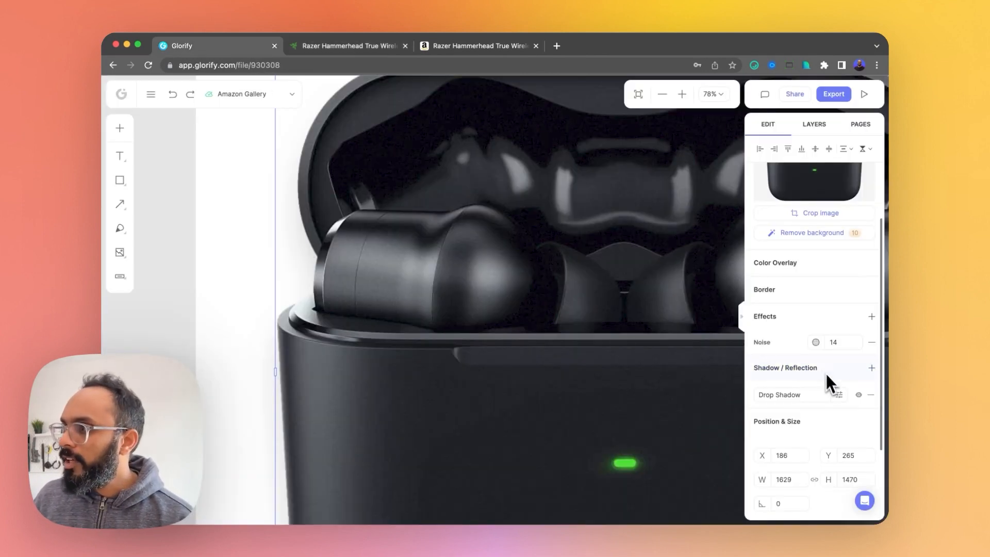
{"action": "left_click_drag", "start_coordinate": [822, 358], "coordinate": [816, 346]}
{"action": "scroll", "coordinate": [509, 376], "scroll_direction": "down", "scroll_amount": 10}
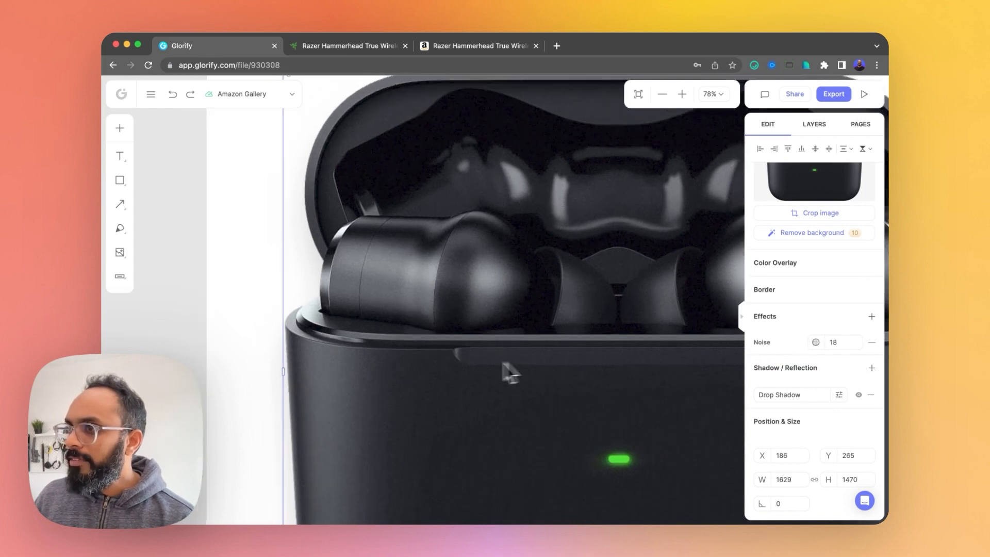
{"action": "left_click", "coordinate": [662, 369]}
Step: Compare the earbud's surface up close with Noise at 0 and back at 18
{"action": "scroll", "coordinate": [388, 282], "scroll_direction": "up", "scroll_amount": 3}
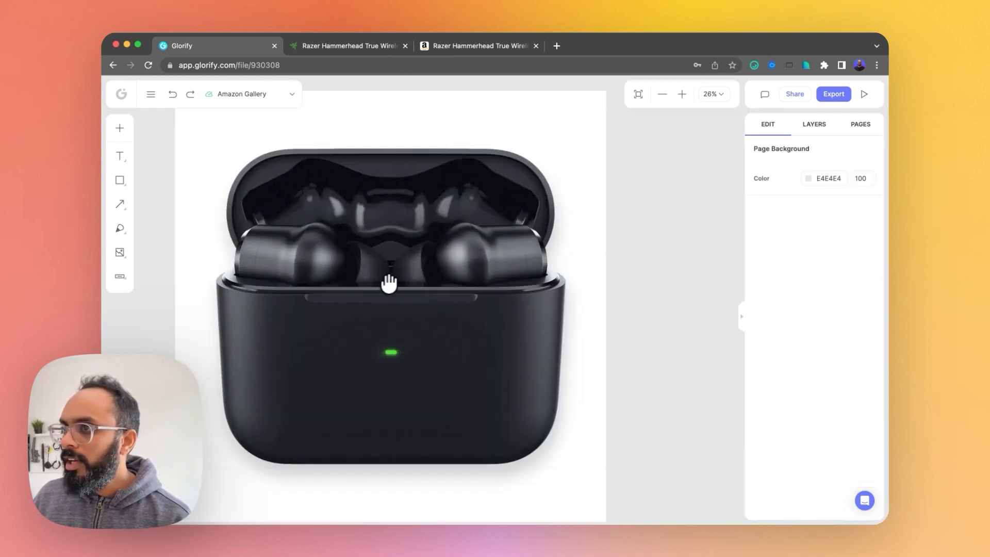
{"action": "left_click_drag", "start_coordinate": [357, 318], "coordinate": [404, 320]}
{"action": "scroll", "coordinate": [691, 233], "scroll_direction": "up", "scroll_amount": 8}
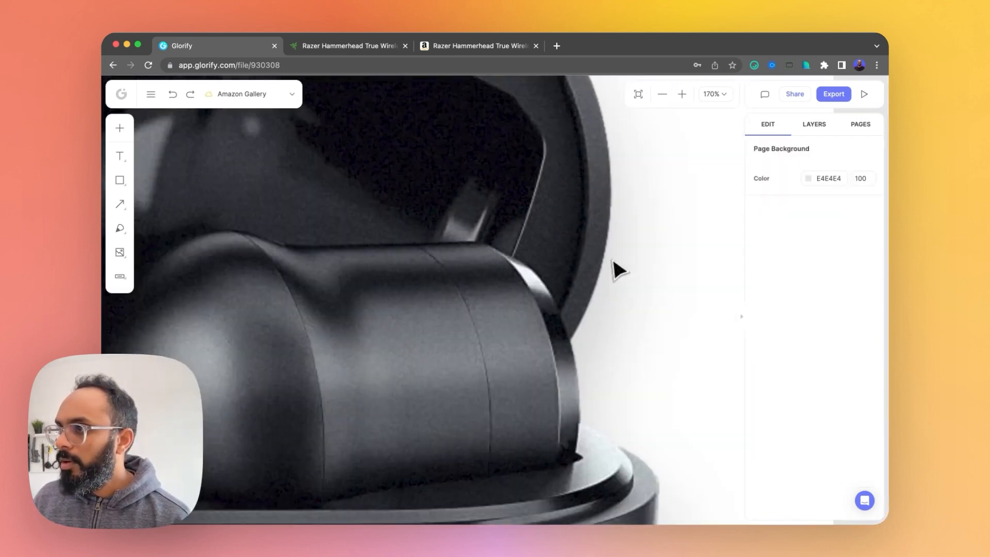
{"action": "left_click", "coordinate": [523, 314]}
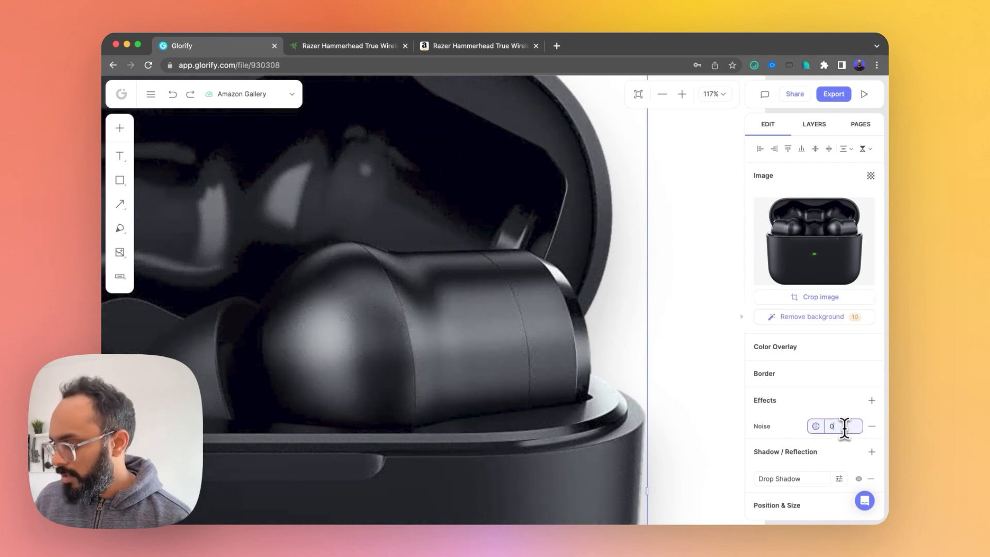
{"action": "type", "text": "0"}
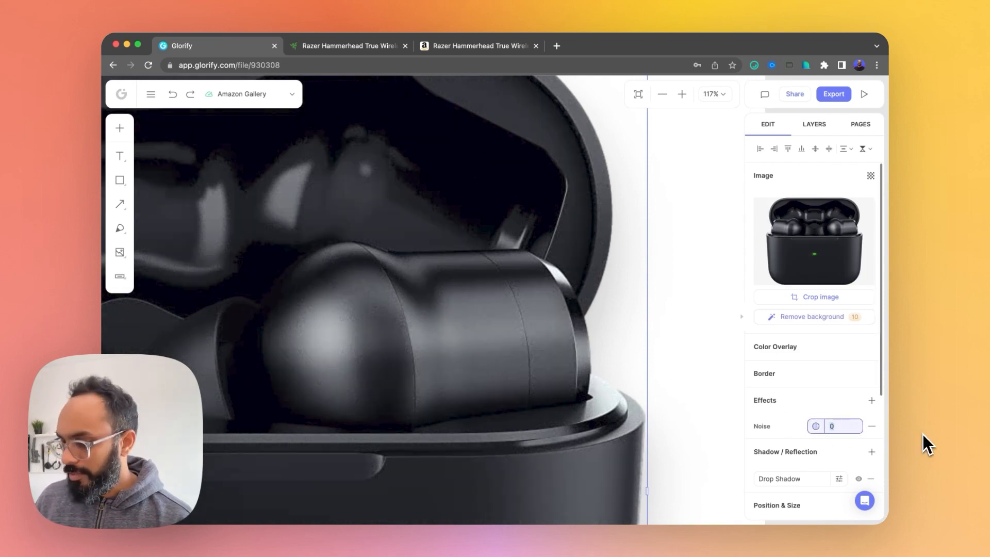
{"action": "key", "text": "super+a"}
{"action": "type", "text": "18"}
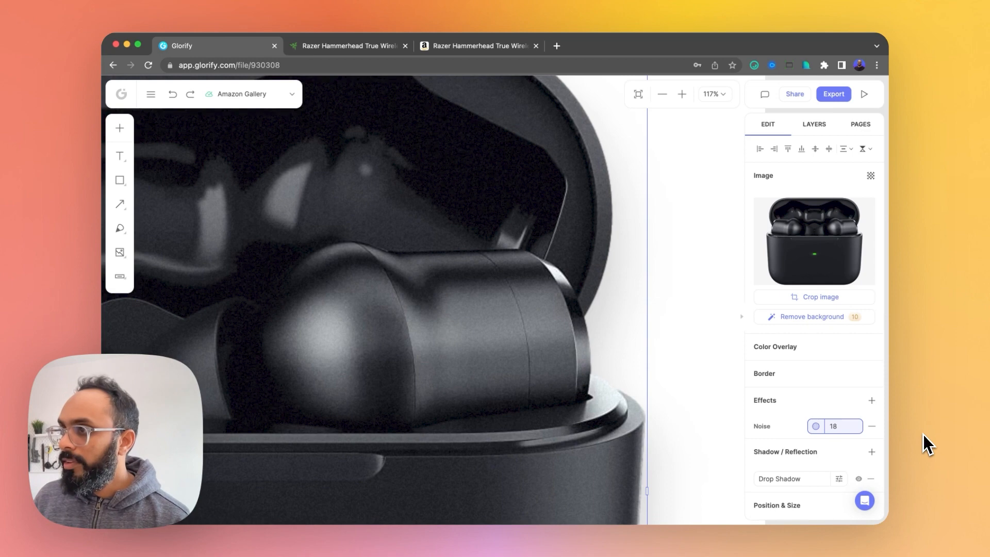
Step: Move the second canvas slightly closer to the first one, keeping their top edges aligned
{"action": "scroll", "coordinate": [596, 261], "scroll_direction": "down", "scroll_amount": 10}
{"action": "left_click", "coordinate": [644, 273]}
{"action": "scroll", "coordinate": [660, 289], "scroll_direction": "down", "scroll_amount": 3}
{"action": "left_click_drag", "start_coordinate": [670, 295], "coordinate": [416, 305]}
{"action": "scroll", "coordinate": [565, 284], "scroll_direction": "down", "scroll_amount": 3}
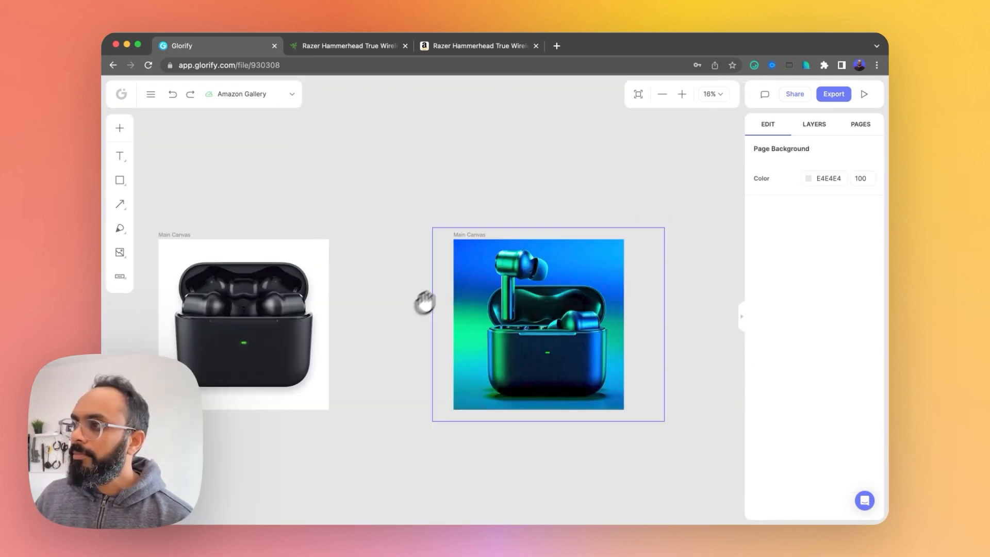
{"action": "mouse_move", "coordinate": [476, 236]}
{"action": "left_mouse_down"}
{"action": "mouse_move", "coordinate": [419, 237]}
{"action": "mouse_move", "coordinate": [466, 237]}
{"action": "left_mouse_up"}
Step: Remove the blue-green background from the hero image on the second canvas and accept the automatic cutout
{"action": "left_click", "coordinate": [525, 309]}
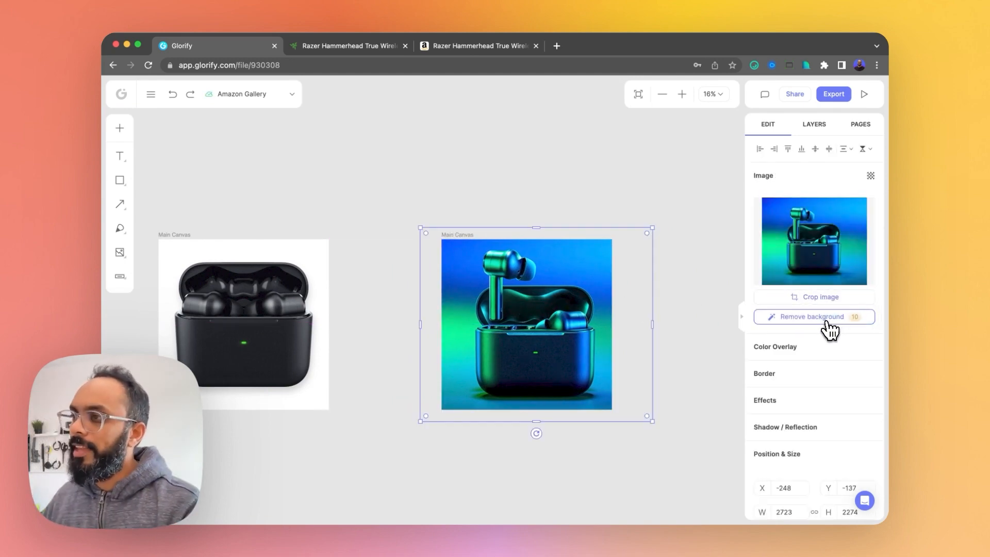
{"action": "left_click", "coordinate": [778, 318]}
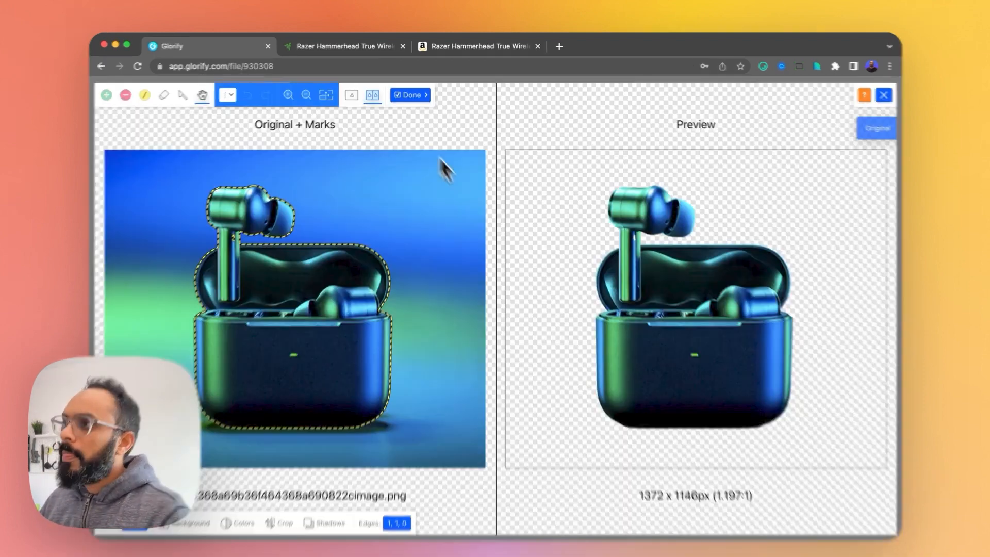
{"action": "left_click", "coordinate": [410, 95]}
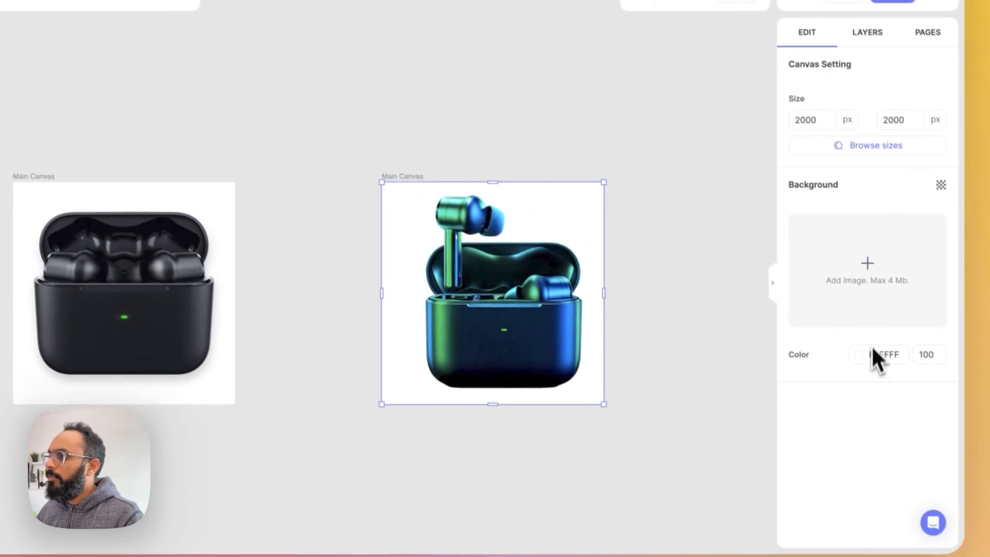
Step: Set the second canvas's background color to black (000000)
{"action": "left_click", "coordinate": [910, 424]}
{"action": "left_click", "coordinate": [587, 342]}
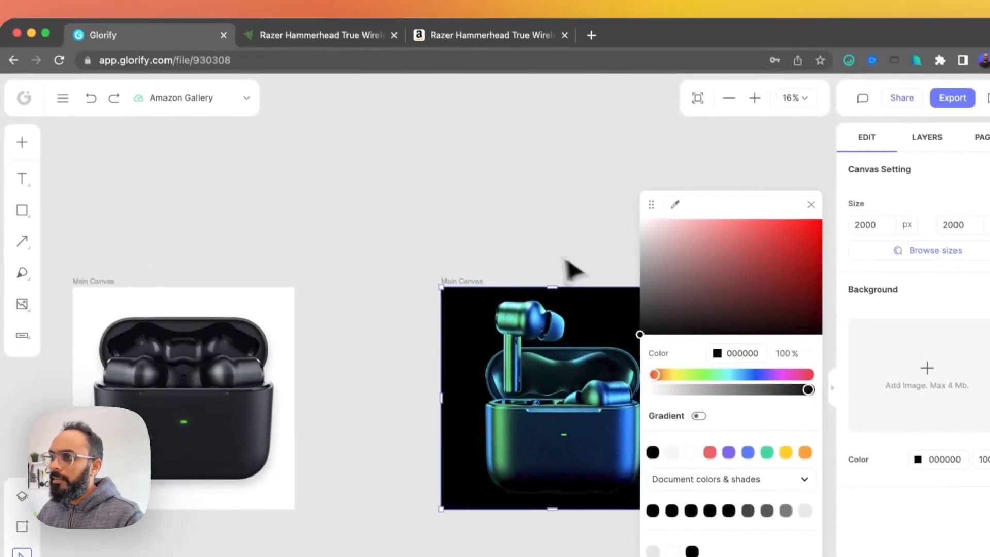
{"action": "left_click", "coordinate": [372, 113]}
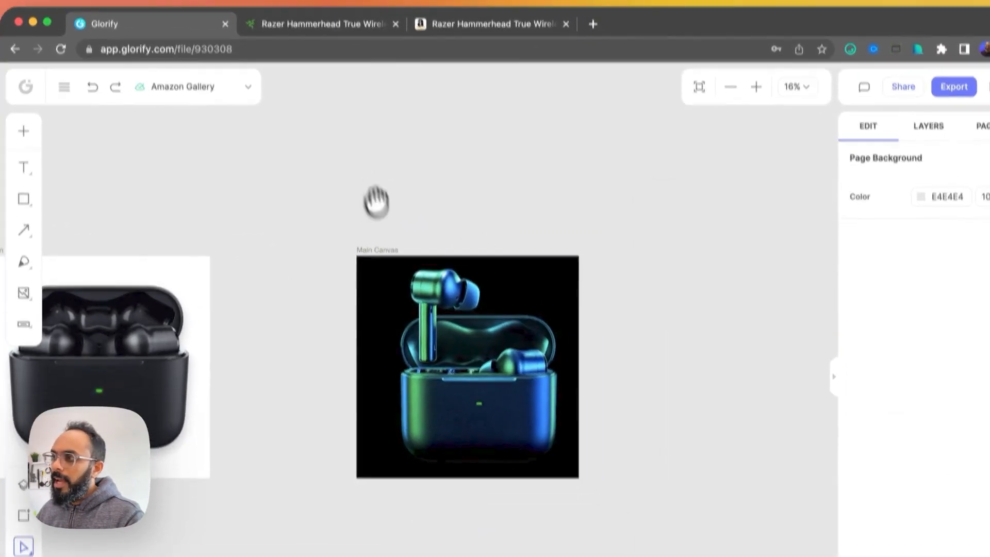
Step: Enlarge the cutout to about 3126 × 2611 px and place it at about X -111, Y 33, so the case is cropped by the canvas's lower-right edges
{"action": "left_click", "coordinate": [543, 428]}
{"action": "left_click_drag", "start_coordinate": [469, 338], "coordinate": [496, 352]}
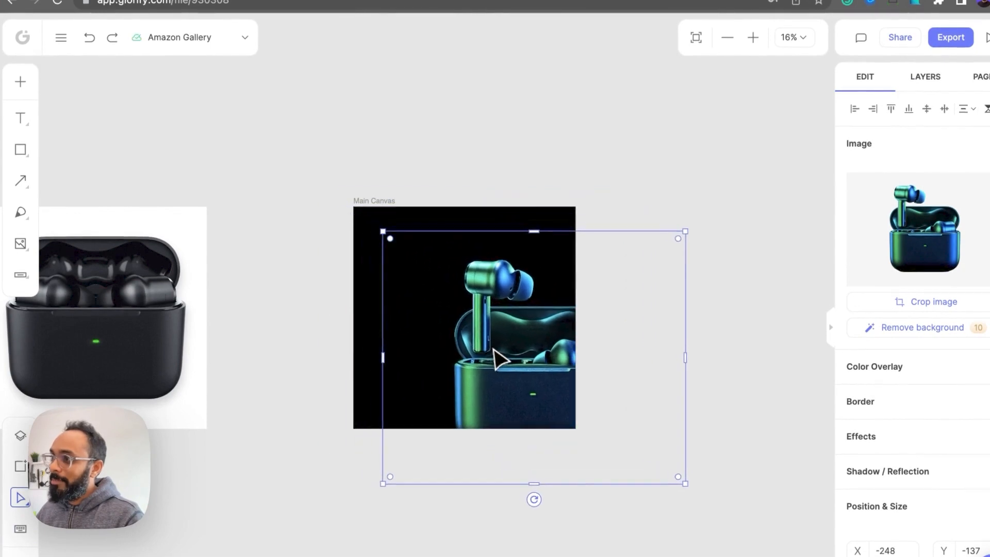
{"action": "left_click_drag", "start_coordinate": [384, 233], "coordinate": [339, 196]}
{"action": "left_click_drag", "start_coordinate": [525, 308], "coordinate": [522, 322]}
{"action": "left_click", "coordinate": [585, 134]}
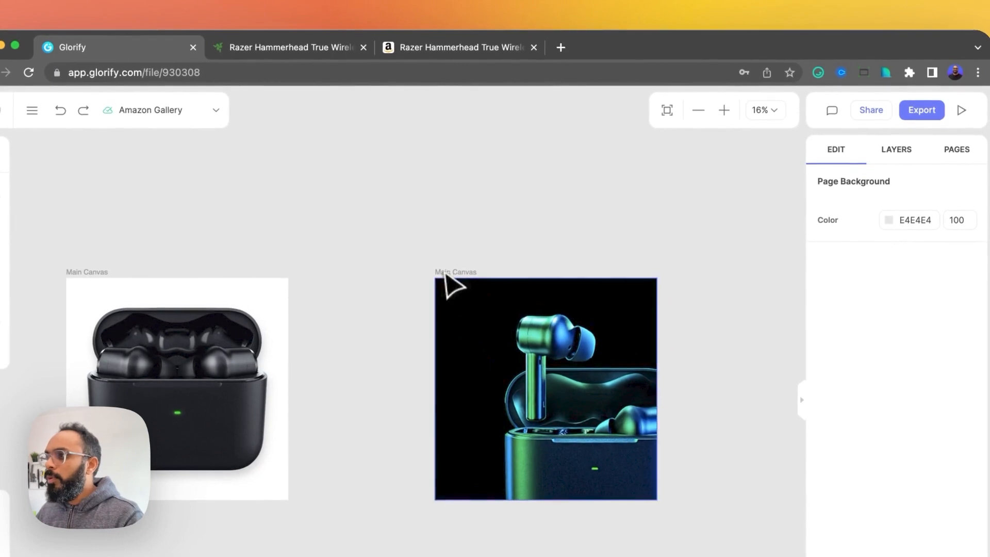
Step: Add a Saturation effect to the cutout on the black canvas and set it to -71
{"action": "scroll", "coordinate": [625, 415], "scroll_direction": "up", "scroll_amount": 3}
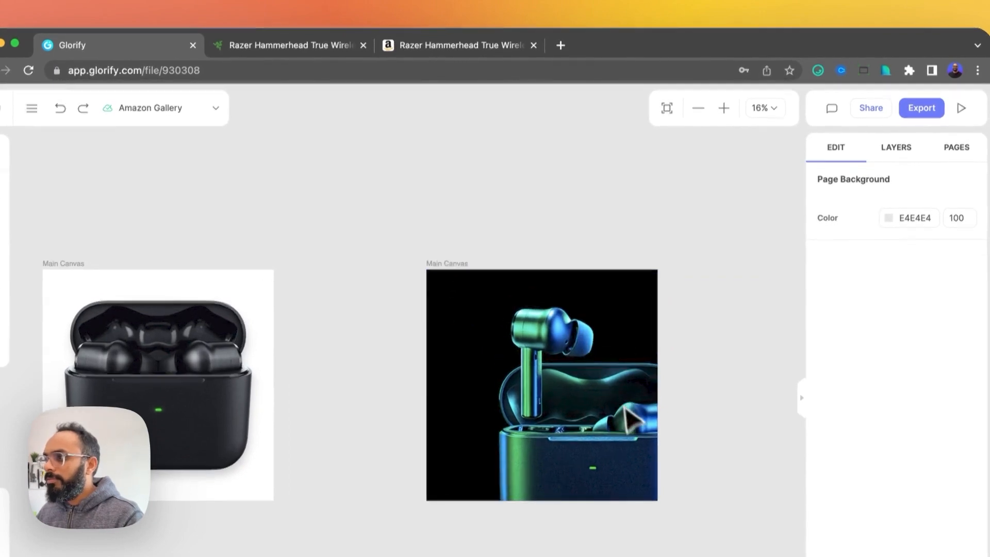
{"action": "left_click", "coordinate": [598, 324]}
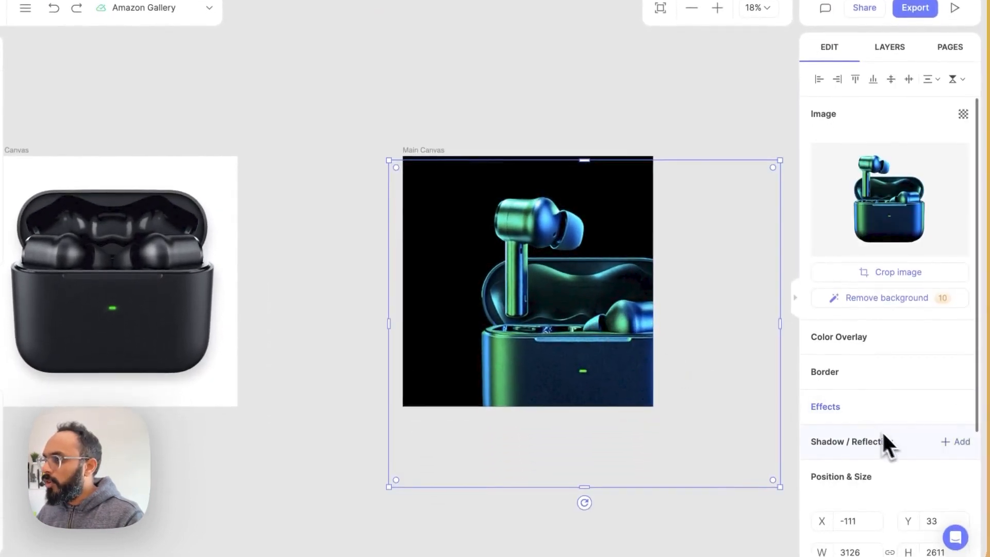
{"action": "left_click", "coordinate": [897, 392]}
{"action": "scroll", "coordinate": [895, 393], "scroll_direction": "down", "scroll_amount": 3}
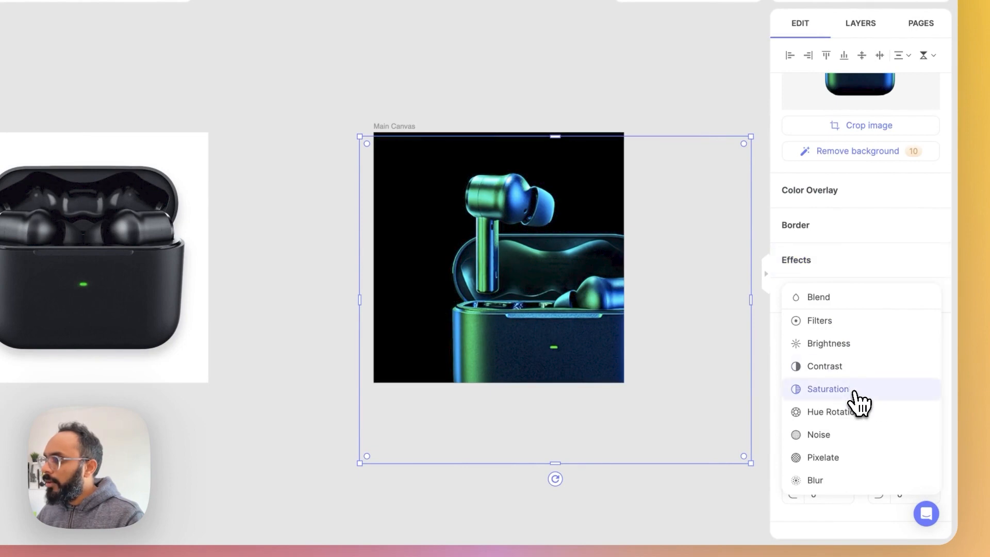
{"action": "left_click", "coordinate": [827, 388]}
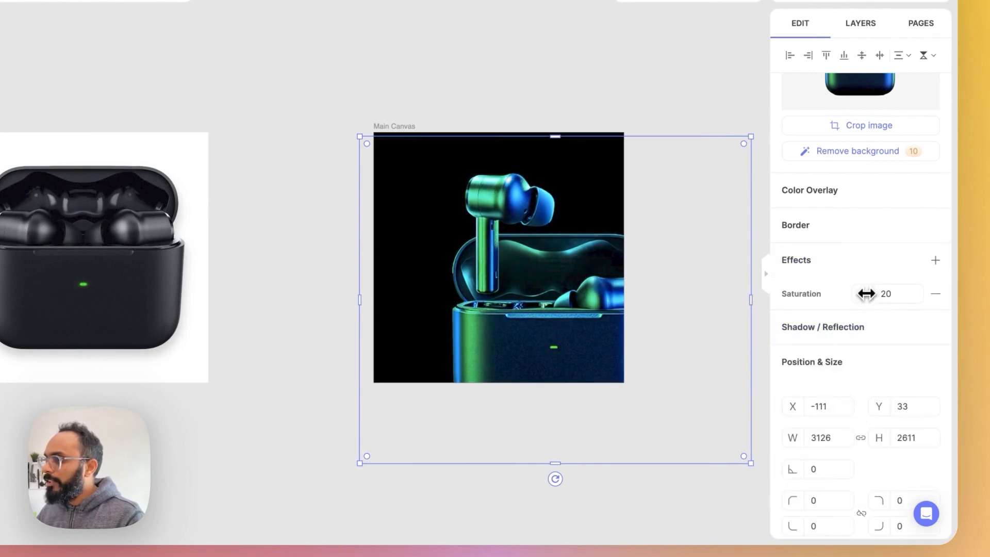
{"action": "left_click_drag", "start_coordinate": [845, 298], "coordinate": [798, 299]}
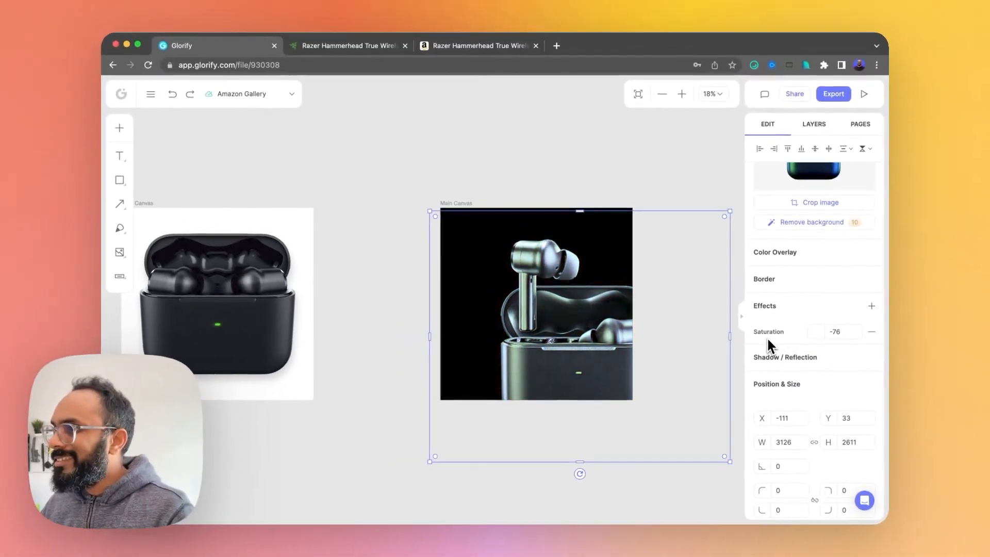
{"action": "mouse_move", "coordinate": [768, 340]}
{"action": "left_mouse_down"}
{"action": "mouse_move", "coordinate": [784, 343]}
{"action": "mouse_move", "coordinate": [769, 338]}
{"action": "left_mouse_up"}
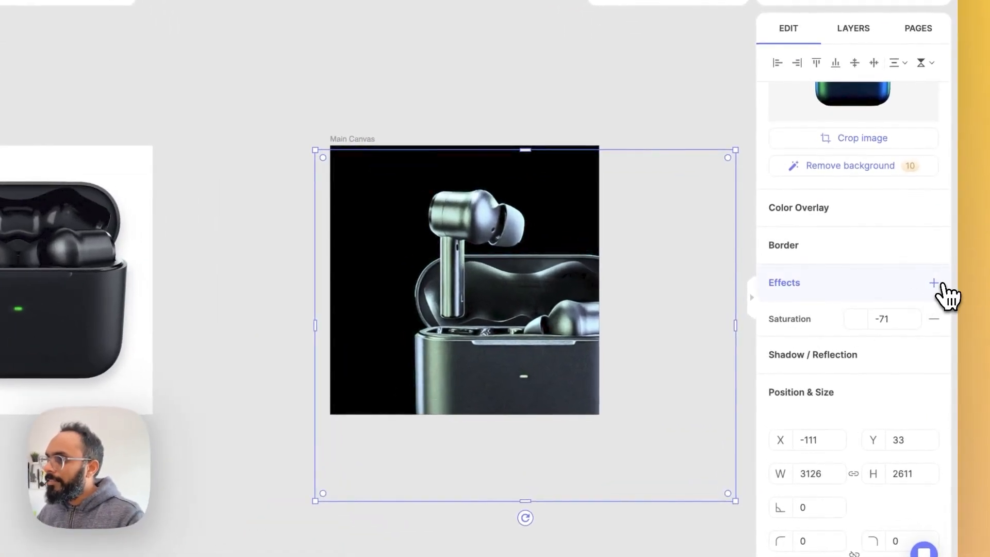
Step: Add a Noise effect of 25 to the desaturated earbuds cutout
{"action": "left_click", "coordinate": [933, 283]}
{"action": "scroll", "coordinate": [508, 310], "scroll_direction": "up", "scroll_amount": 5}
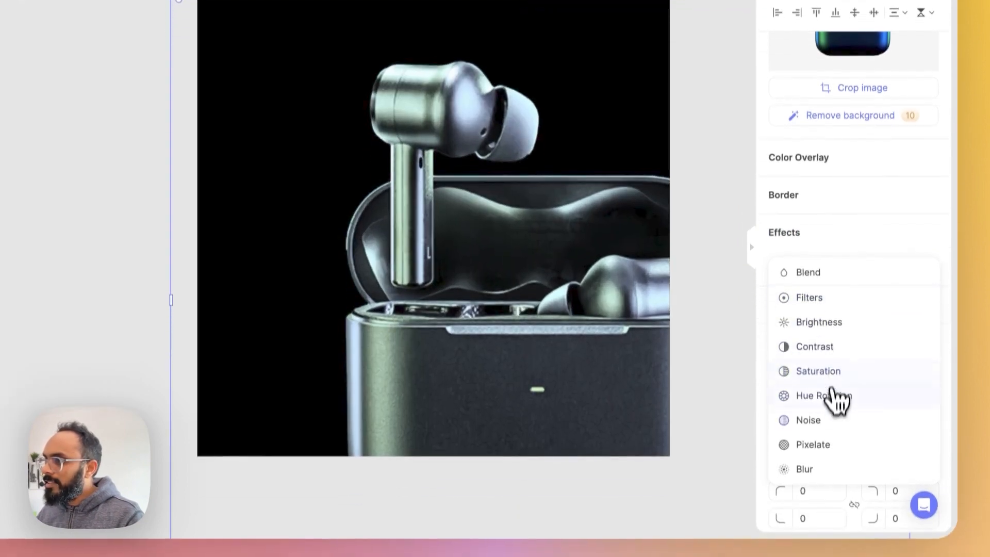
{"action": "left_click", "coordinate": [822, 419]}
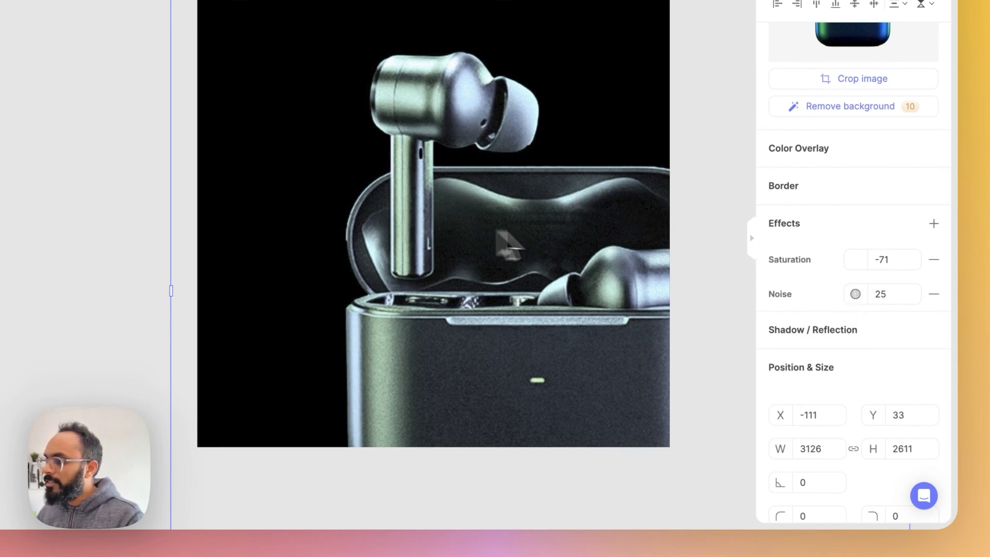
Step: Add a Contrast effect of 20 to the earbuds cutout on the black canvas
{"action": "left_click", "coordinate": [933, 223]}
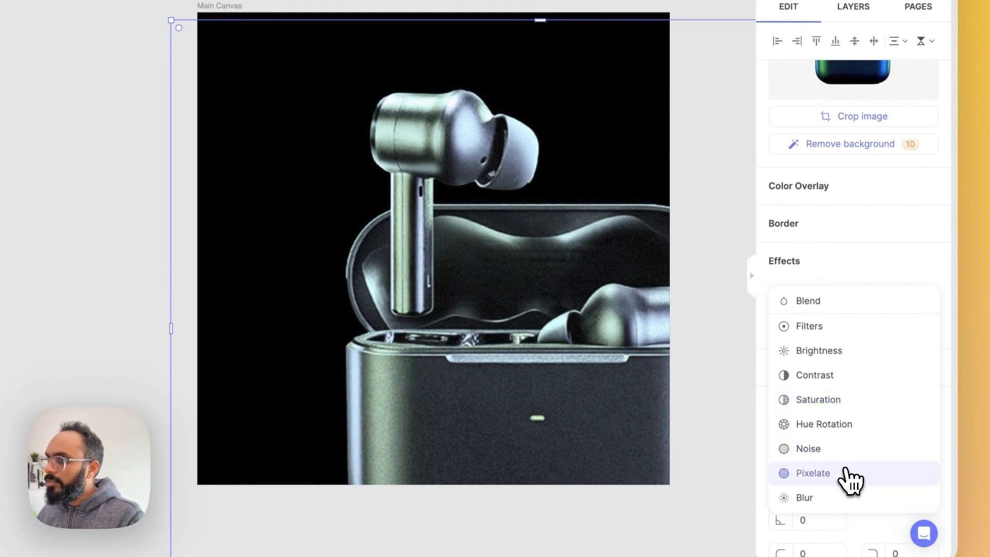
{"action": "scroll", "coordinate": [851, 482], "scroll_direction": "down", "scroll_amount": 1}
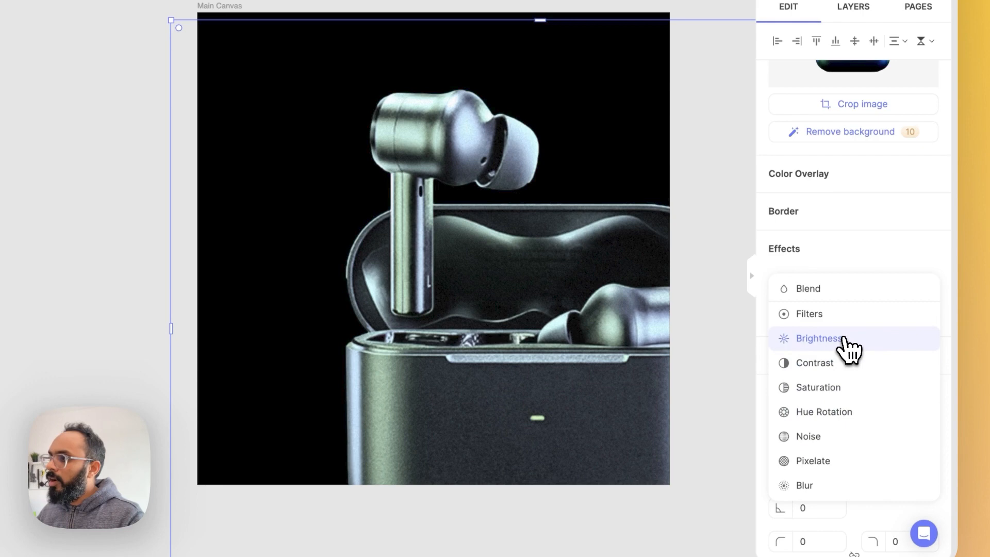
{"action": "left_click", "coordinate": [840, 362]}
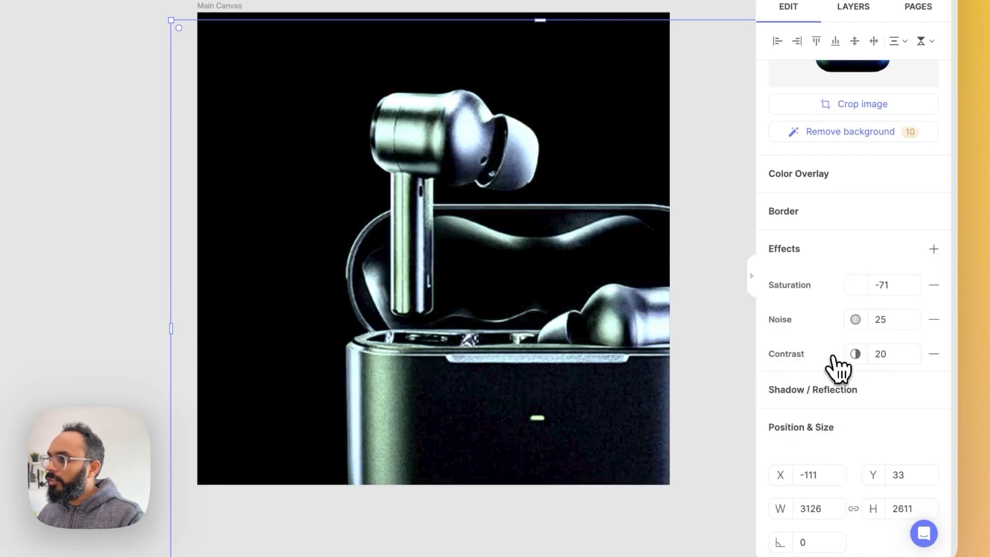
Step: Lower the earbuds cutout's Contrast effect to -9 and add a Brightness effect of -21
{"action": "left_click_drag", "start_coordinate": [860, 365], "coordinate": [840, 363]}
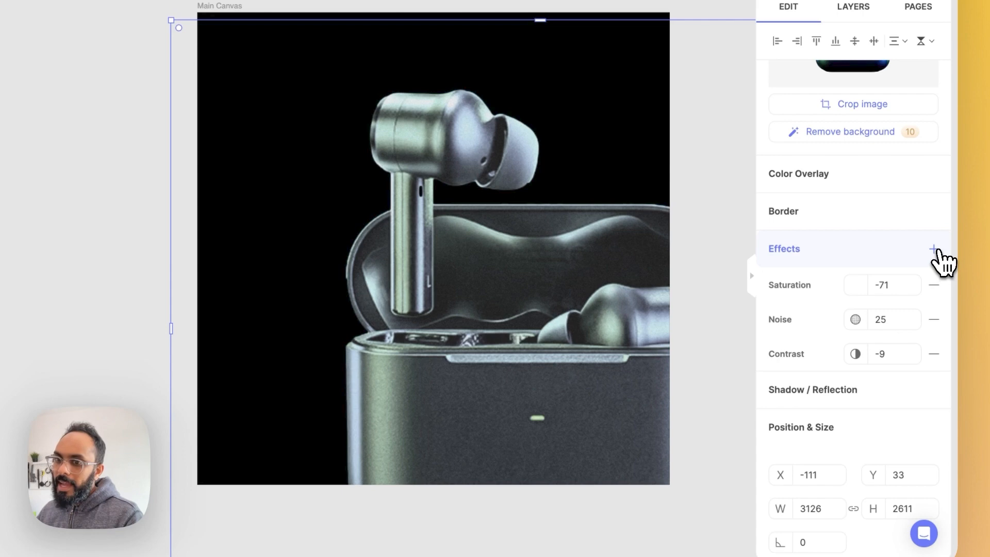
{"action": "left_click", "coordinate": [934, 249]}
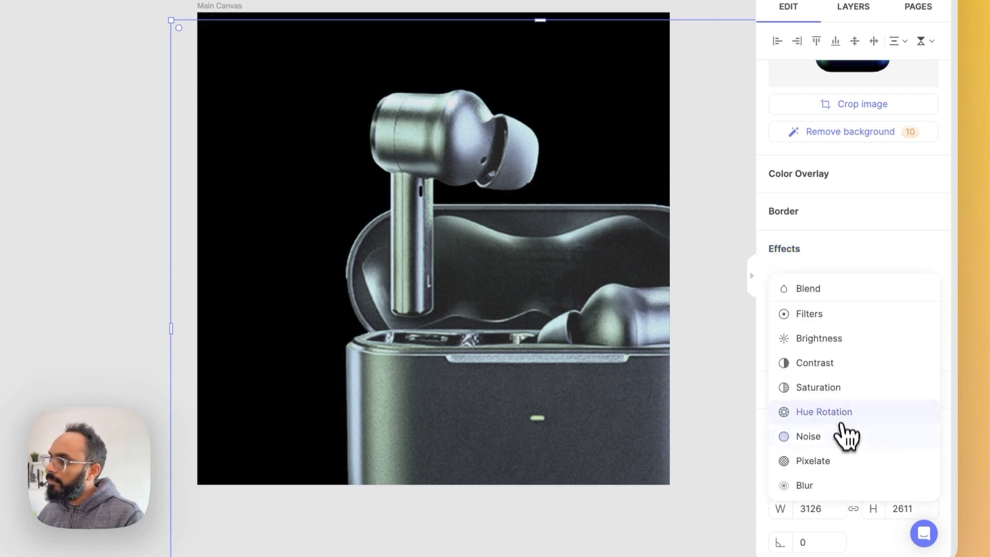
{"action": "left_click", "coordinate": [853, 363]}
{"action": "left_click_drag", "start_coordinate": [861, 388], "coordinate": [830, 395]}
{"action": "scroll", "coordinate": [462, 411], "scroll_direction": "down", "scroll_amount": 5}
{"action": "left_click", "coordinate": [425, 247]}
{"action": "left_click_drag", "start_coordinate": [421, 266], "coordinate": [383, 265]}
{"action": "scroll", "coordinate": [276, 321], "scroll_direction": "up", "scroll_amount": 3}
{"action": "left_click_drag", "start_coordinate": [267, 416], "coordinate": [414, 392]}
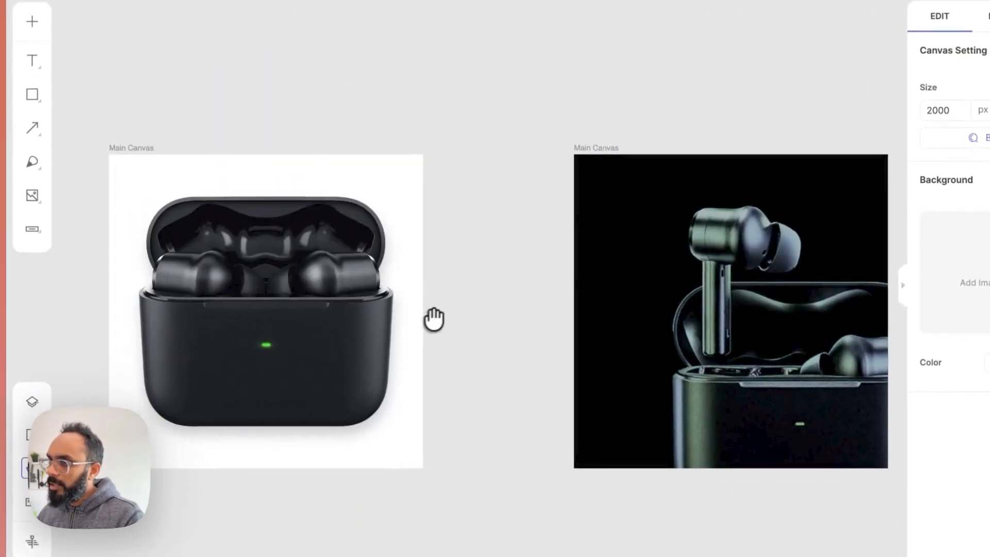
Step: Retune the cutout's effects on the black canvas to Saturation -84, Contrast -24 and Brightness -24
{"action": "left_click", "coordinate": [605, 451]}
{"action": "left_click", "coordinate": [546, 348]}
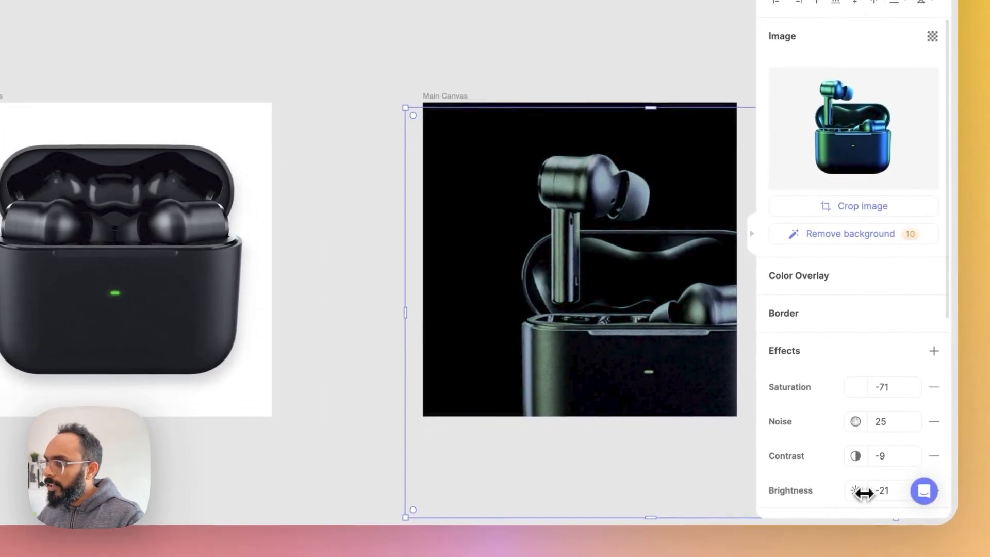
{"action": "left_click_drag", "start_coordinate": [864, 493], "coordinate": [860, 493]}
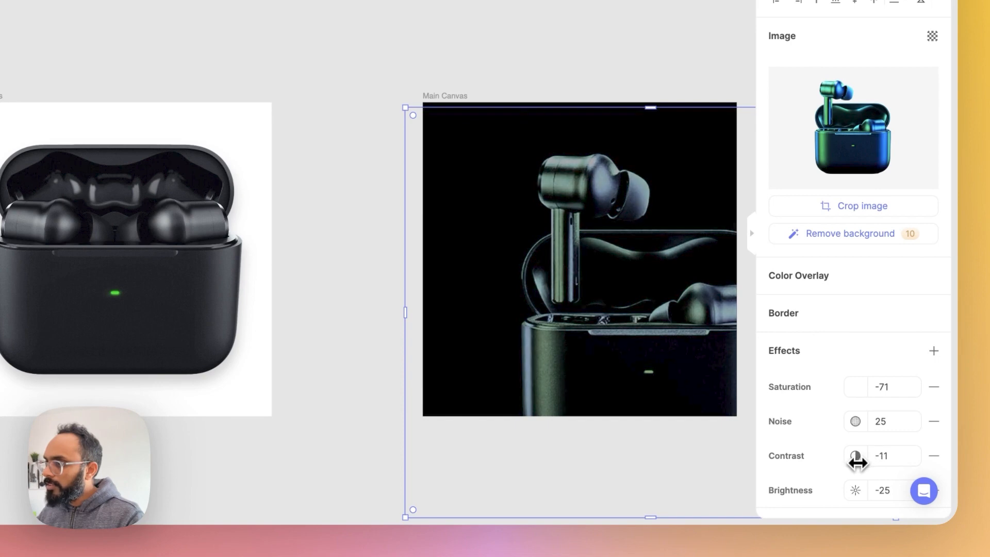
{"action": "left_click_drag", "start_coordinate": [857, 488], "coordinate": [858, 493]}
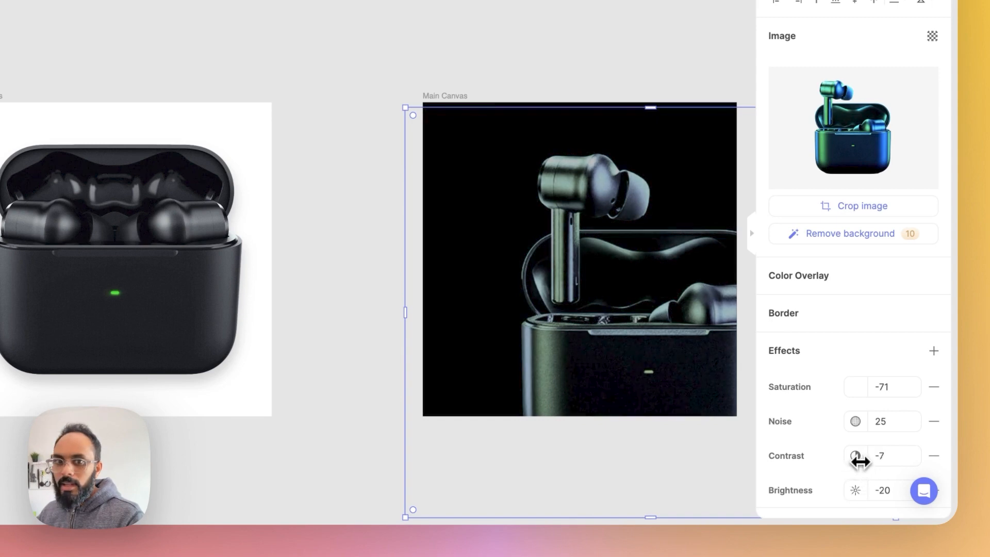
{"action": "left_click_drag", "start_coordinate": [859, 461], "coordinate": [858, 461]}
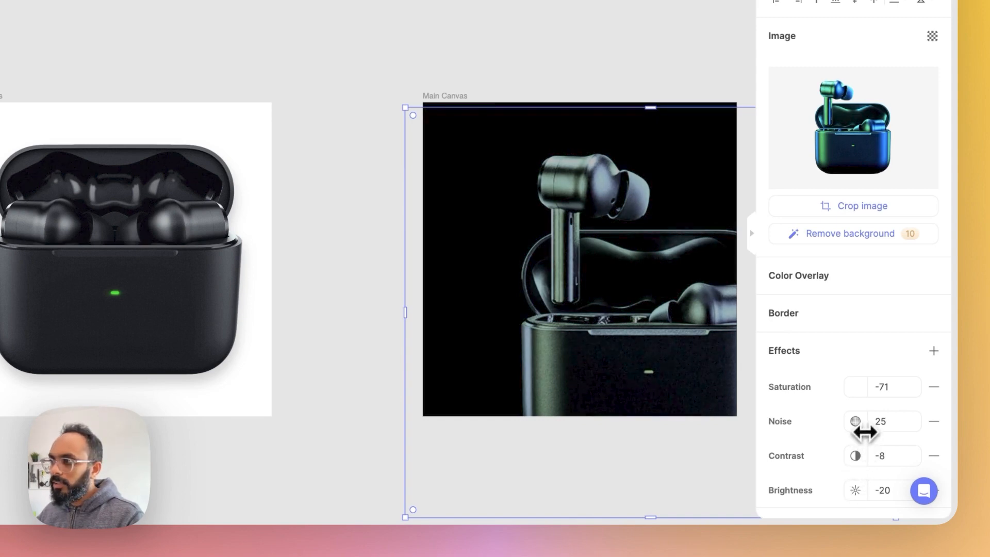
{"action": "left_click_drag", "start_coordinate": [868, 387], "coordinate": [866, 386]}
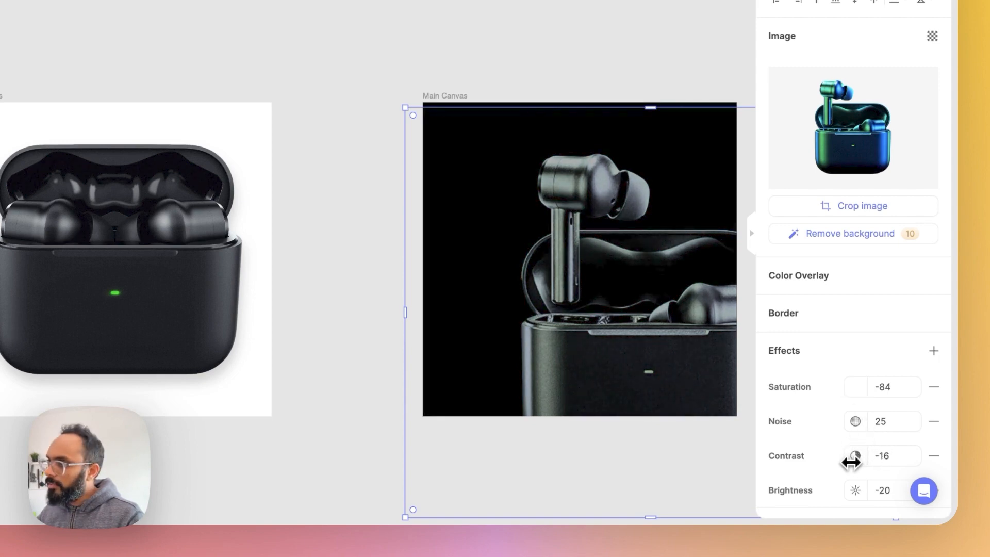
{"action": "left_click_drag", "start_coordinate": [847, 463], "coordinate": [843, 461]}
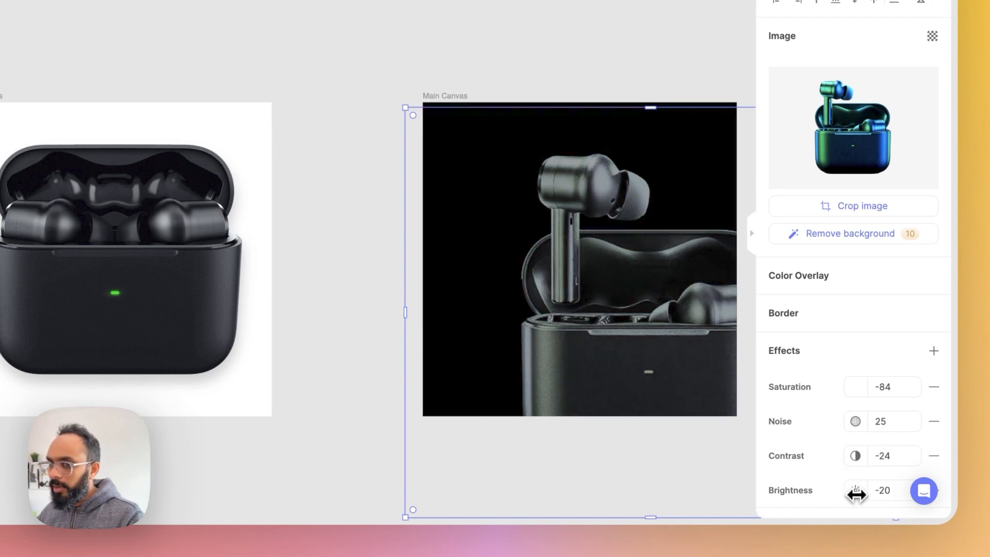
{"action": "left_click_drag", "start_coordinate": [856, 495], "coordinate": [851, 492]}
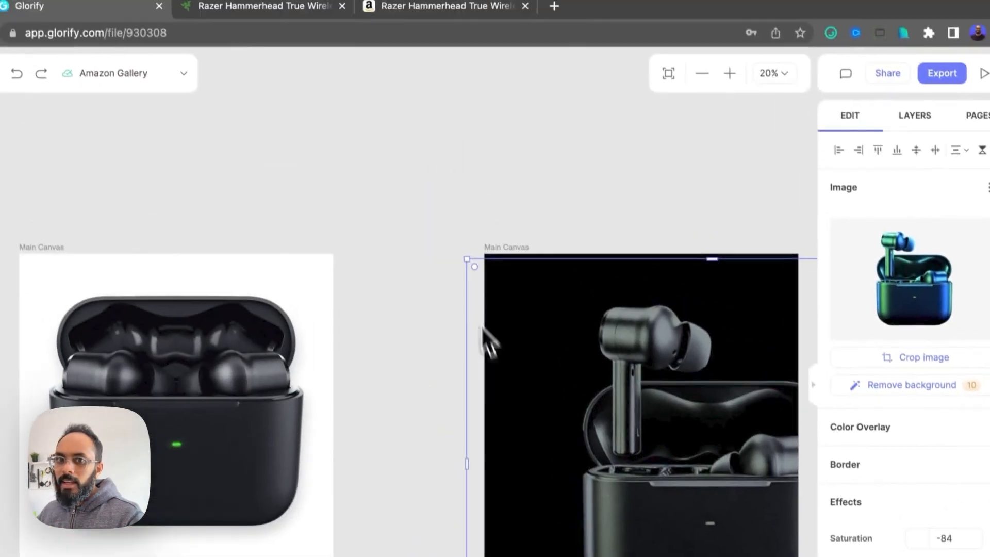
Step: Set the Contrast effect of the earbuds cutout on the black canvas to -28
{"action": "left_click", "coordinate": [449, 80]}
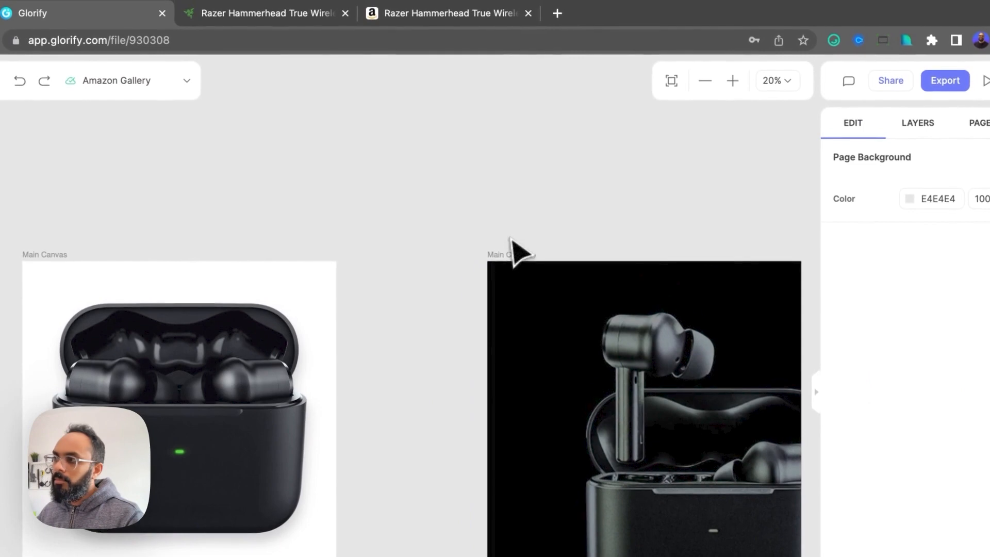
{"action": "key", "text": "space"}
{"action": "left_click_drag", "start_coordinate": [548, 88], "coordinate": [420, 76]}
{"action": "left_click", "coordinate": [535, 499]}
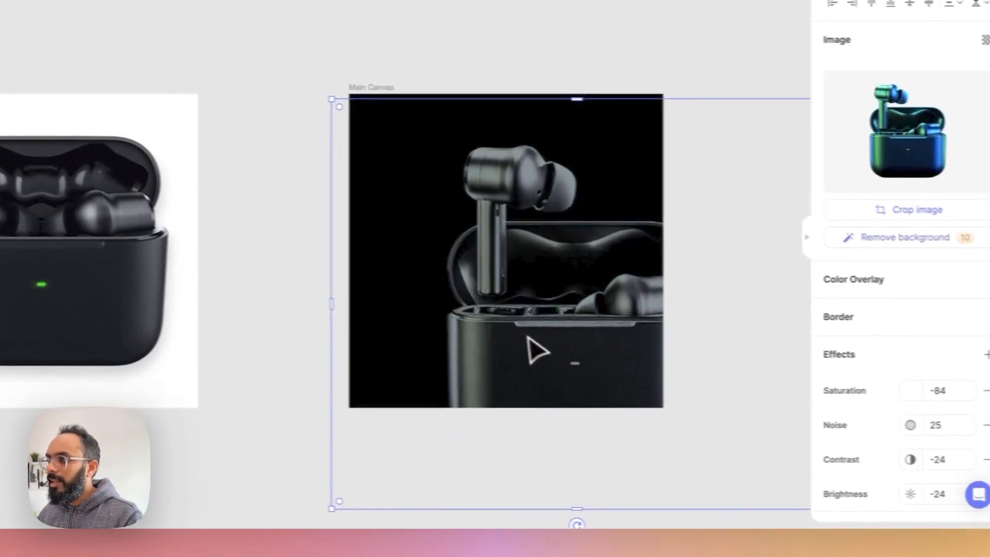
{"action": "left_click_drag", "start_coordinate": [863, 456], "coordinate": [883, 456]}
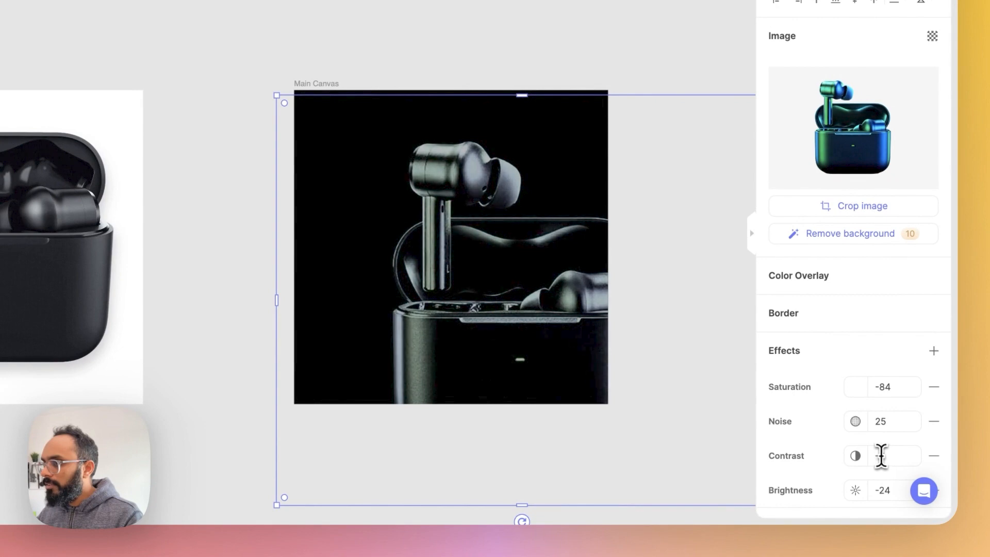
{"action": "left_click_drag", "start_coordinate": [883, 455], "coordinate": [865, 455]}
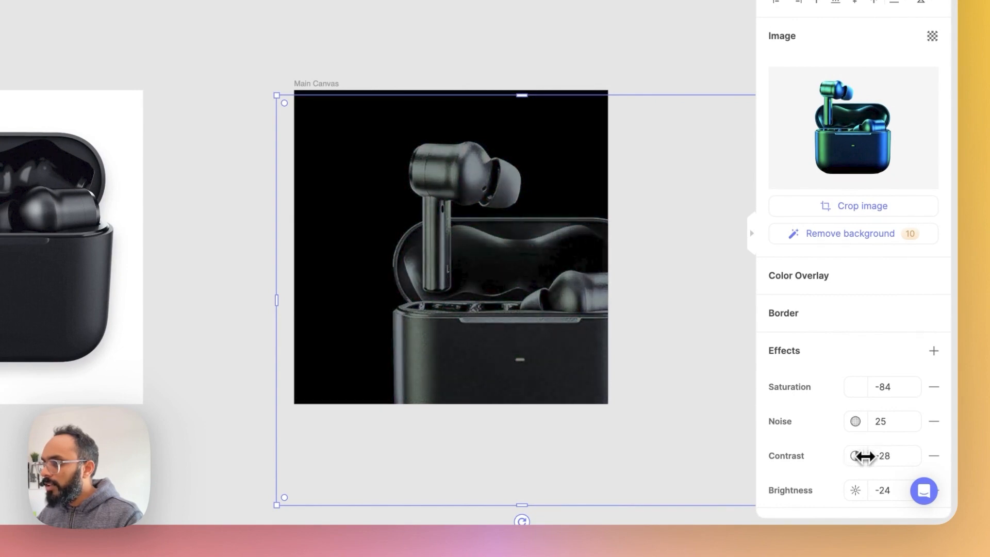
Step: Add a second Contrast effect to the cutout, set it to 0, and change the first Contrast effect to -16
{"action": "left_click", "coordinate": [934, 353]}
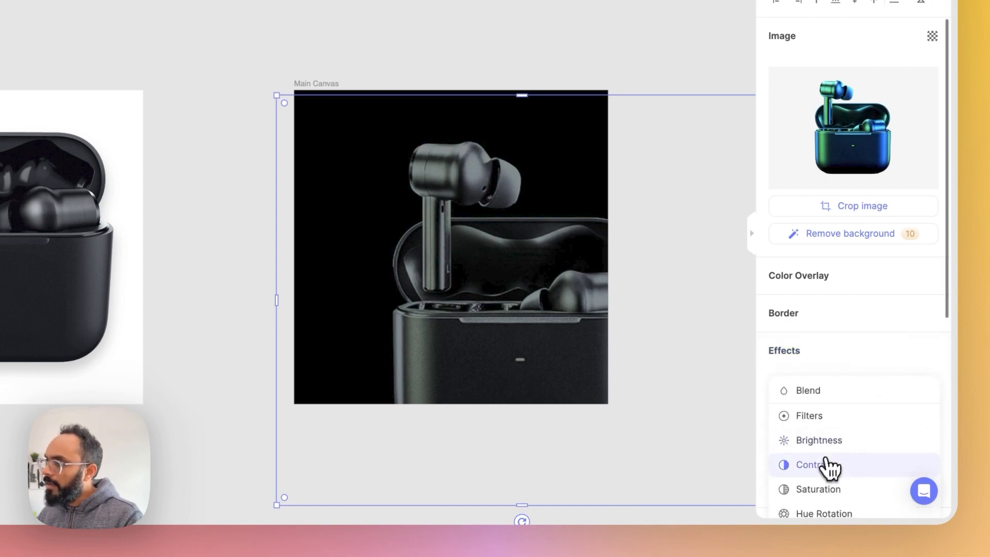
{"action": "left_click", "coordinate": [828, 465]}
{"action": "scroll", "coordinate": [858, 482], "scroll_direction": "down", "scroll_amount": 4}
{"action": "left_click_drag", "start_coordinate": [864, 434], "coordinate": [851, 437]}
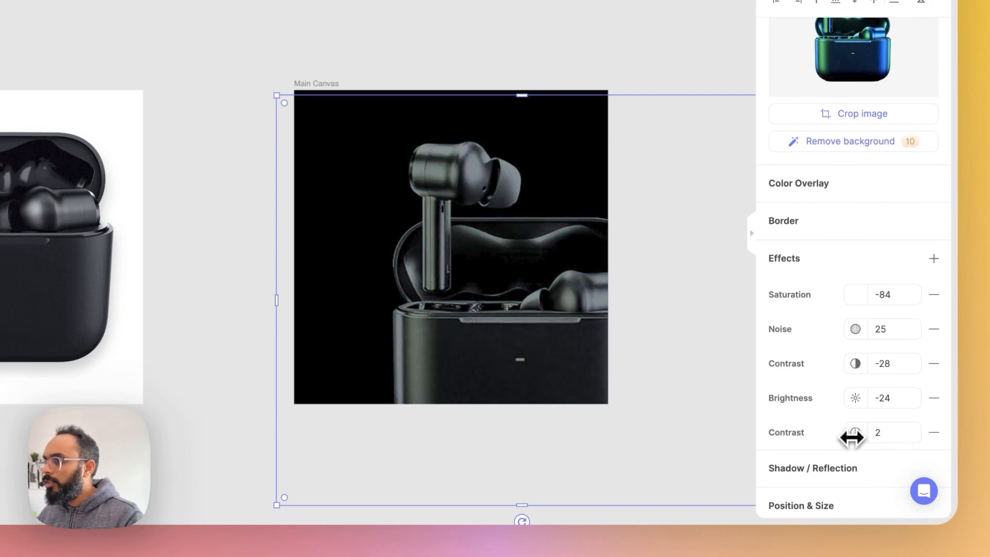
{"action": "left_click_drag", "start_coordinate": [848, 367], "coordinate": [859, 364]}
{"action": "left_click_drag", "start_coordinate": [852, 436], "coordinate": [838, 429]}
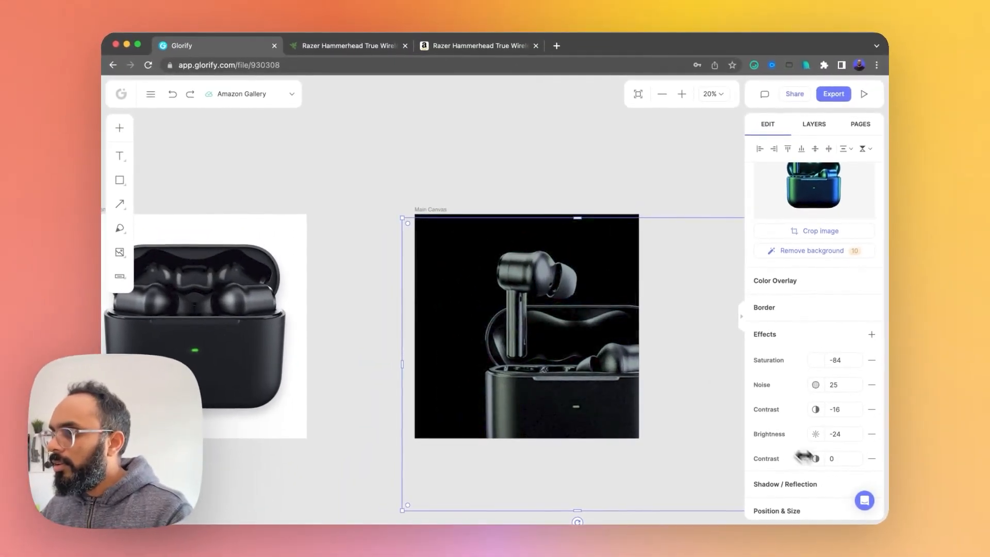
Step: Crop the empty area off the cutout's left and top sides, close to the case and the raised earbud
{"action": "left_click", "coordinate": [493, 156]}
{"action": "scroll", "coordinate": [468, 215], "scroll_direction": "down", "scroll_amount": 3}
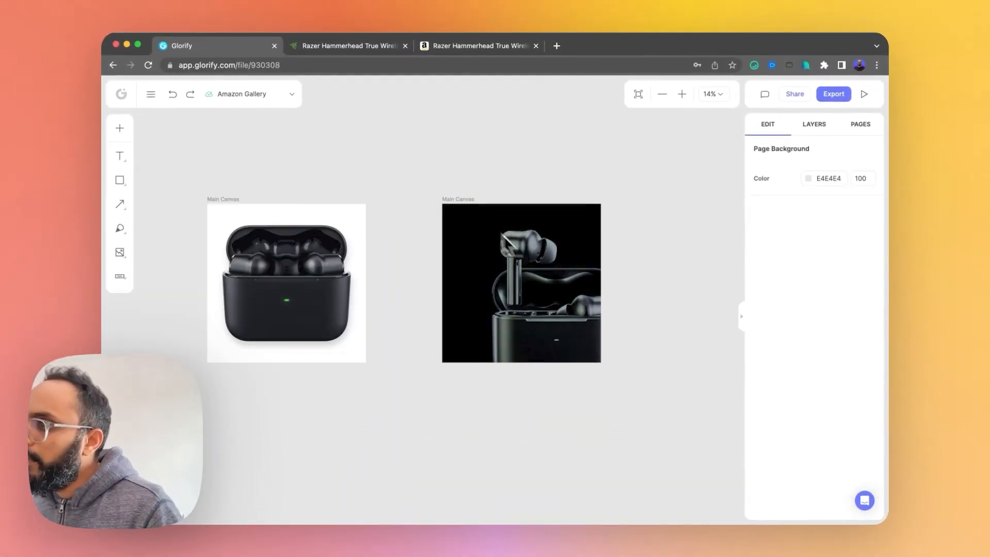
{"action": "scroll", "coordinate": [499, 203], "scroll_direction": "left", "scroll_amount": 3}
{"action": "scroll", "coordinate": [530, 262], "scroll_direction": "up", "scroll_amount": 3}
{"action": "left_click_drag", "start_coordinate": [577, 226], "coordinate": [519, 212]}
{"action": "left_click", "coordinate": [566, 367]}
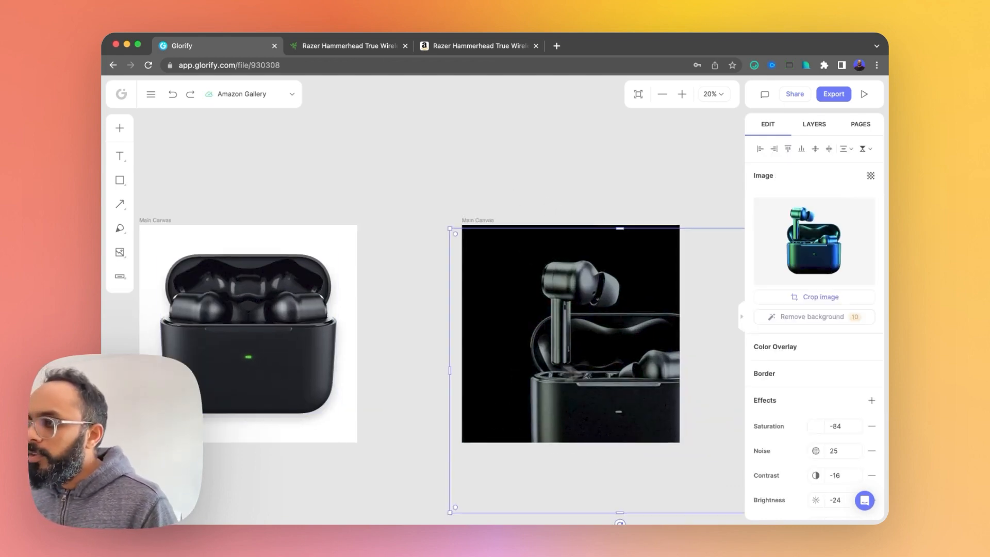
{"action": "double_click", "coordinate": [581, 375]}
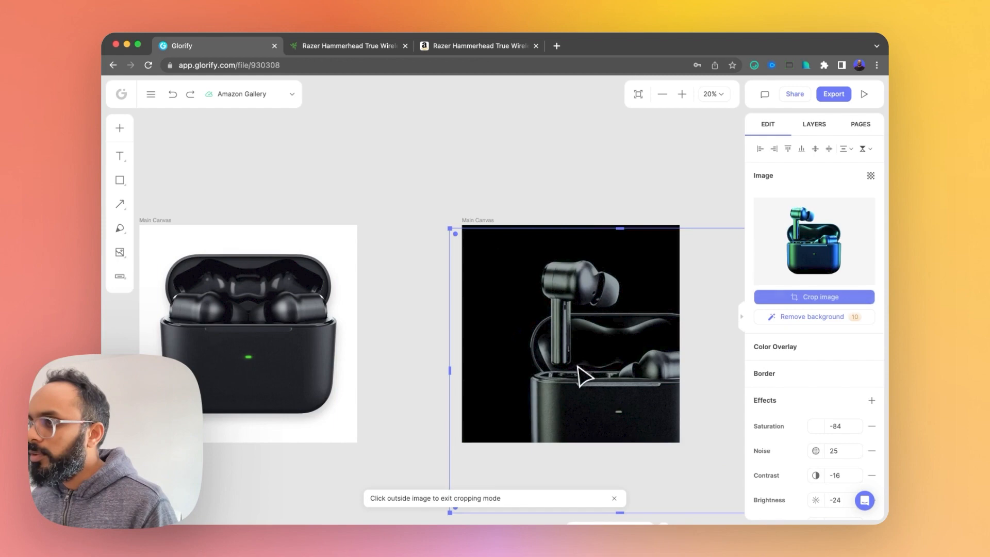
{"action": "left_click_drag", "start_coordinate": [450, 371], "coordinate": [515, 369]}
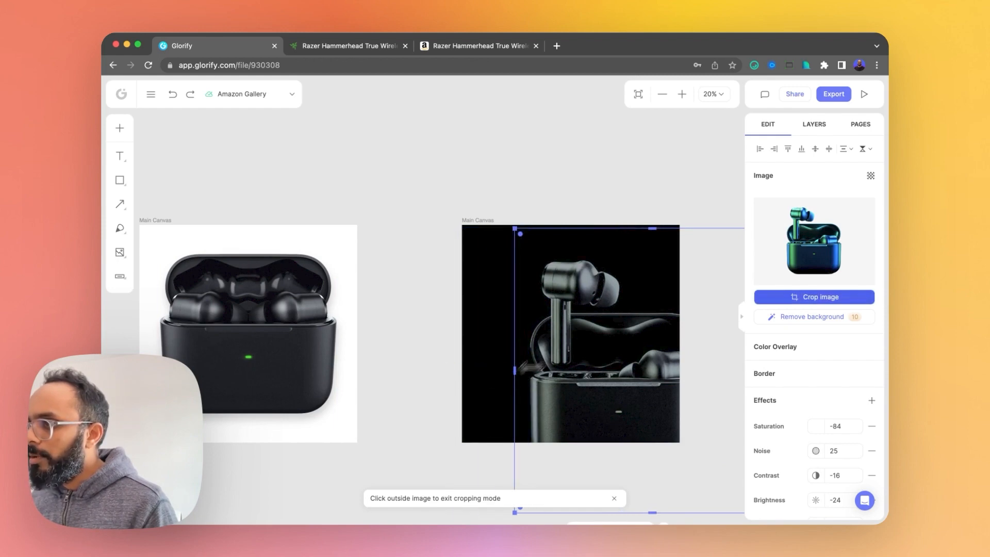
{"action": "left_click_drag", "start_coordinate": [658, 230], "coordinate": [658, 253]}
Step: Crop the cutout's right and bottom sides to just past the canvas edges, leaving it about 1603 × 1885 px
{"action": "left_click_drag", "start_coordinate": [723, 325], "coordinate": [584, 241]}
{"action": "left_click", "coordinate": [464, 238]}
{"action": "double_click", "coordinate": [601, 277]}
{"action": "left_click_drag", "start_coordinate": [650, 298], "coordinate": [544, 317]}
{"action": "left_click_drag", "start_coordinate": [470, 428], "coordinate": [472, 376]}
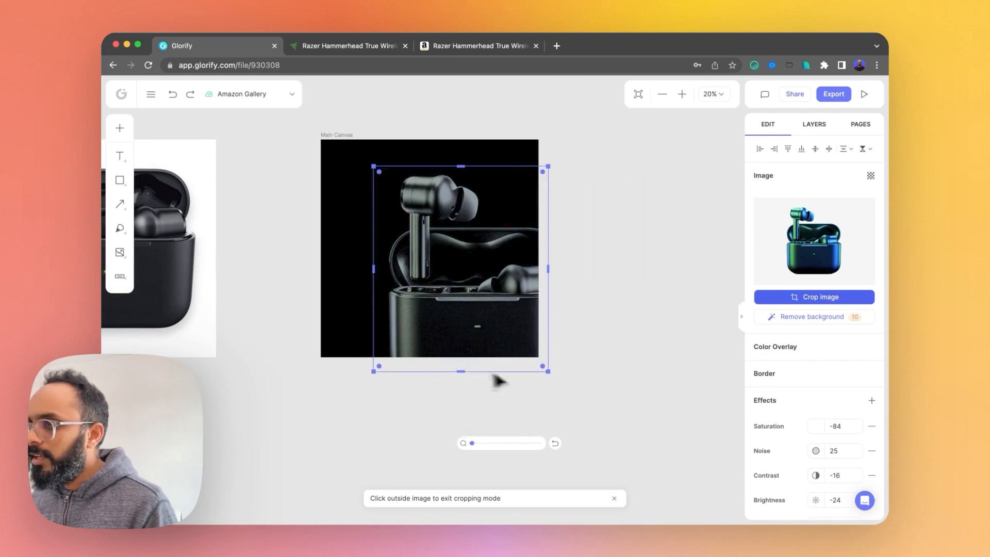
{"action": "left_click", "coordinate": [486, 377]}
Step: Duplicate the cutout, align the copy over the original and crop it to a small rectangle around the case's indicator light
{"action": "key", "text": "super+d"}
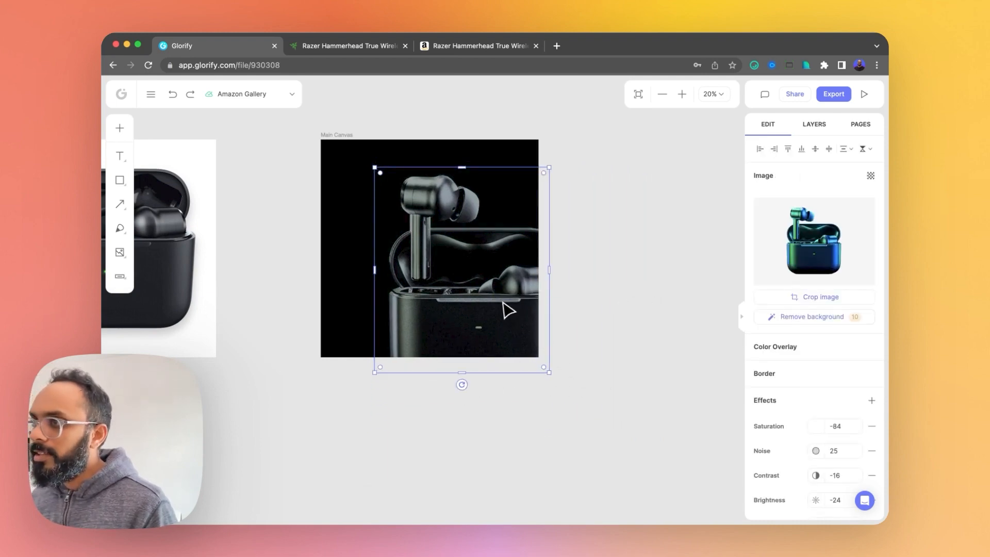
{"action": "left_click_drag", "start_coordinate": [509, 310], "coordinate": [504, 311]}
{"action": "double_click", "coordinate": [471, 282]}
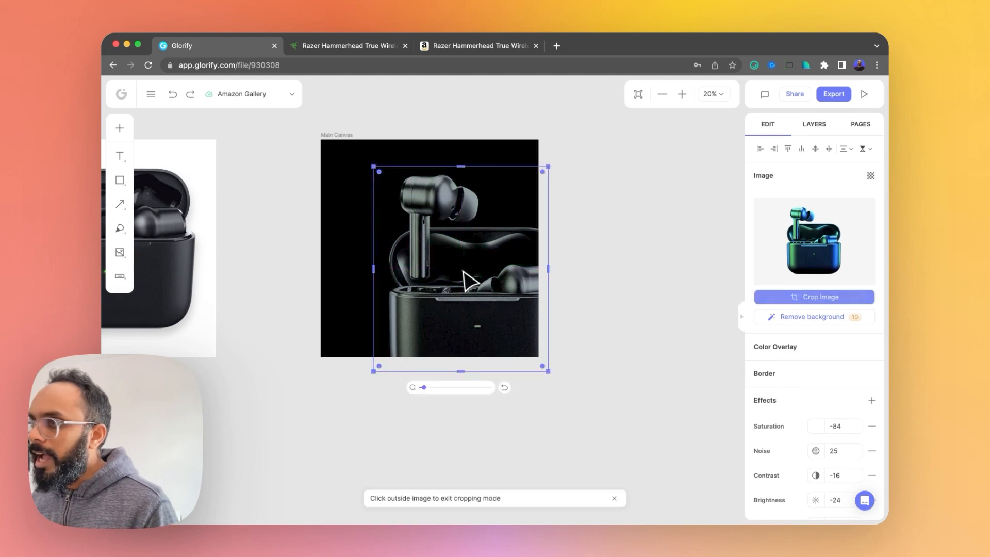
{"action": "left_click_drag", "start_coordinate": [466, 172], "coordinate": [481, 323]}
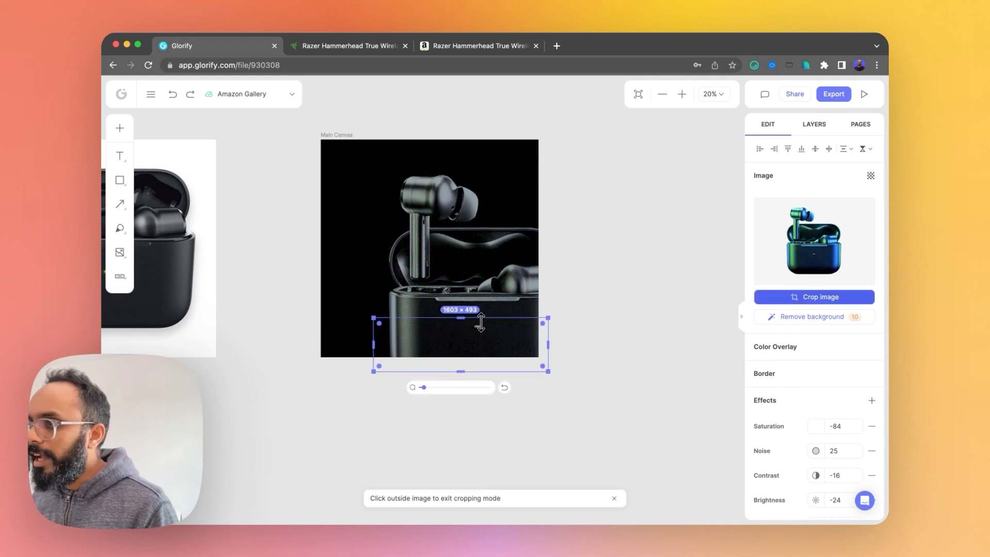
{"action": "left_click_drag", "start_coordinate": [376, 351], "coordinate": [500, 331]}
{"action": "left_click", "coordinate": [619, 311]}
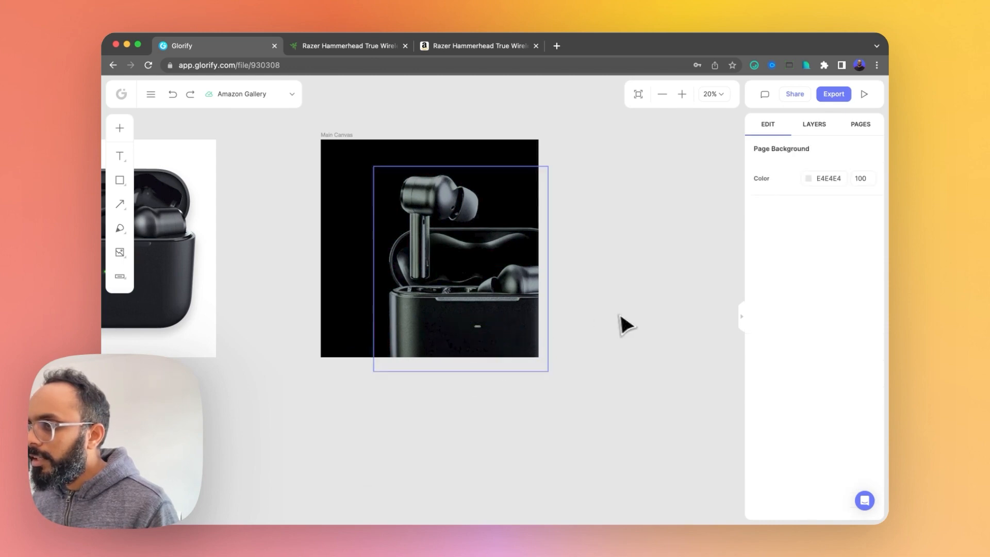
Step: Remove the Saturation effect from the small indicator-light copy to restore the light's green colour
{"action": "left_click", "coordinate": [477, 329]}
{"action": "scroll", "coordinate": [835, 435], "scroll_direction": "down", "scroll_amount": 3}
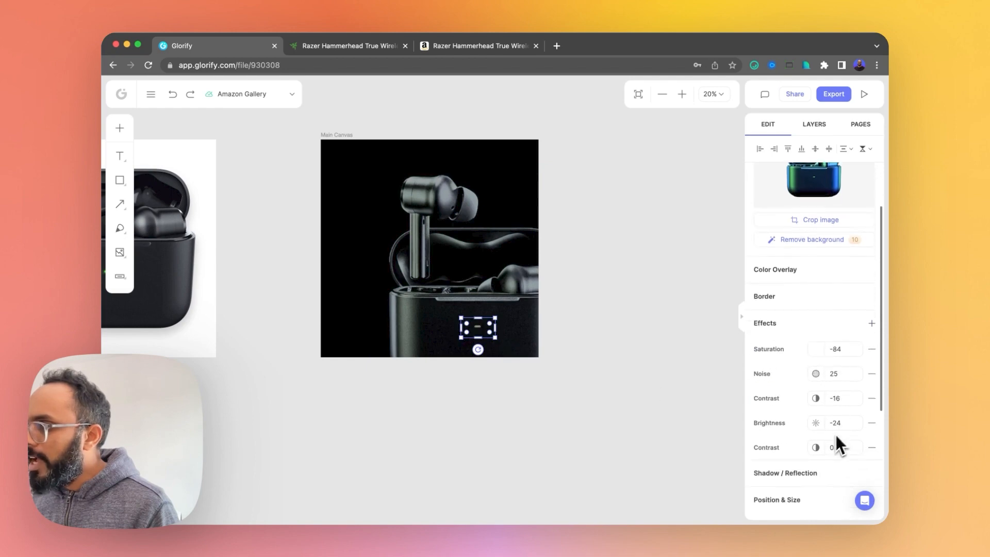
{"action": "left_click", "coordinate": [871, 349]}
{"action": "left_click", "coordinate": [656, 320]}
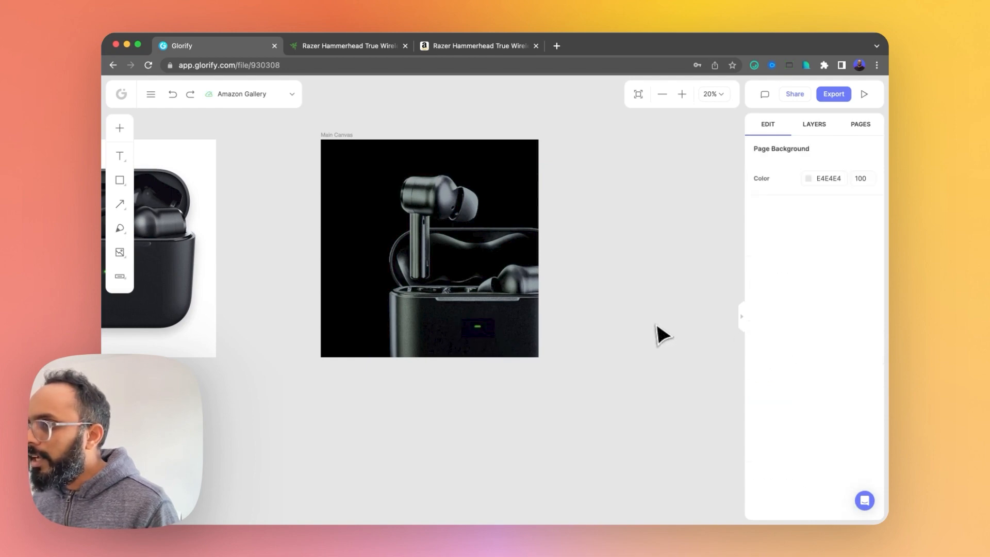
Step: Remove both Contrast effects from the small indicator-light copy on the case
{"action": "left_click", "coordinate": [486, 327]}
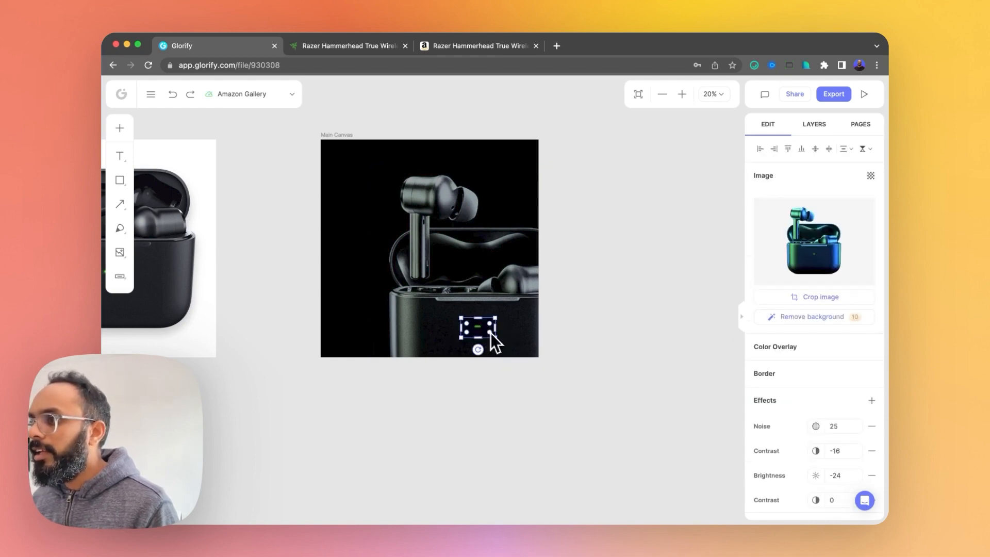
{"action": "scroll", "coordinate": [875, 469], "scroll_direction": "down", "scroll_amount": 1}
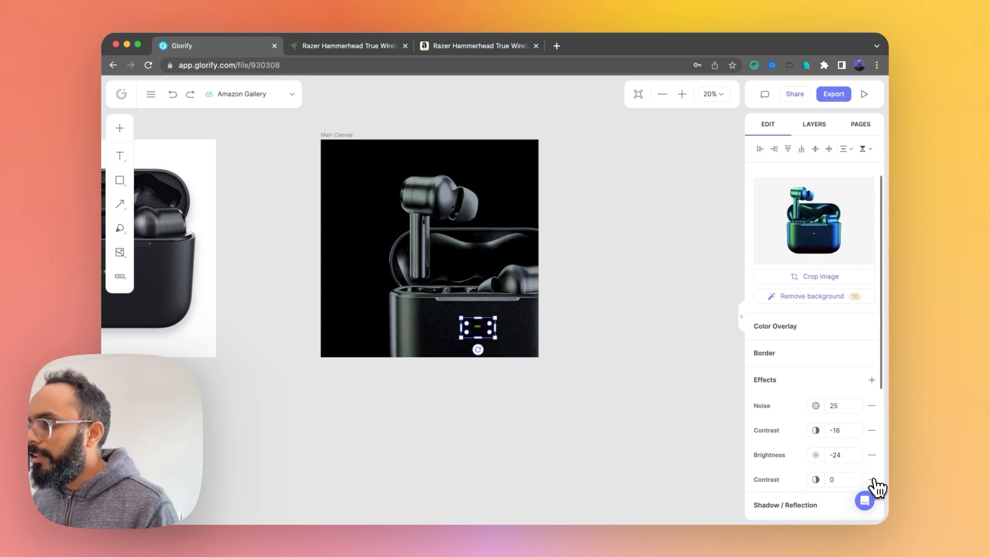
{"action": "left_click", "coordinate": [871, 479]}
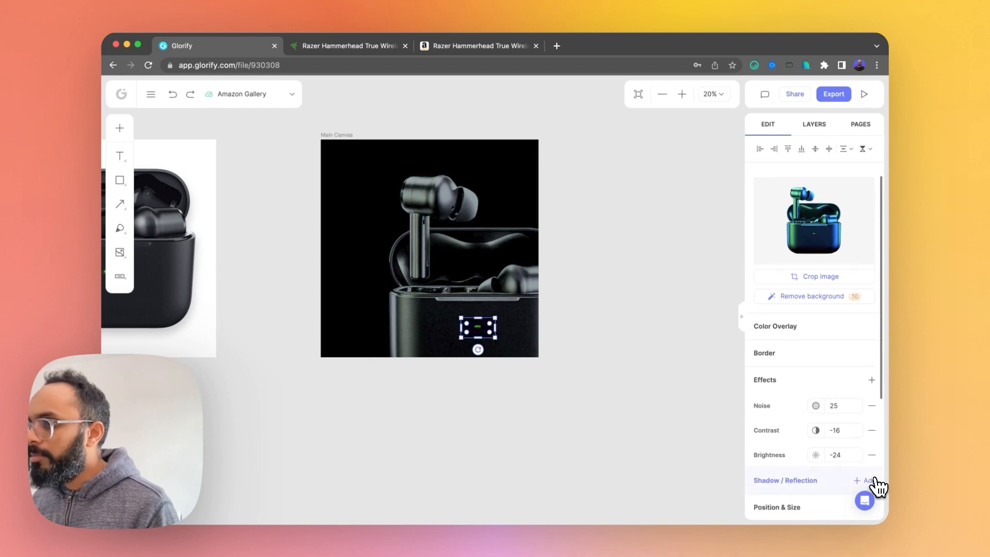
{"action": "left_click", "coordinate": [871, 431]}
{"action": "left_click", "coordinate": [594, 345]}
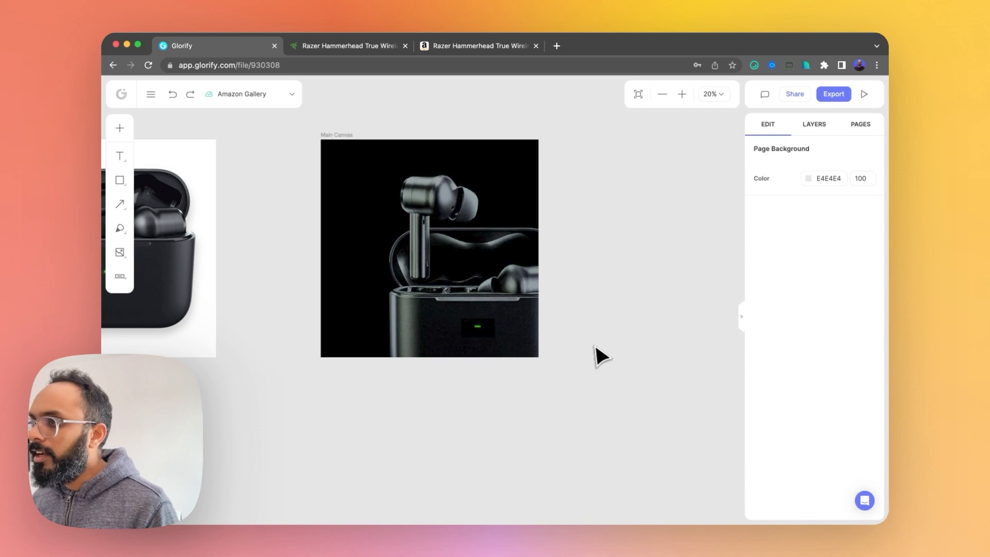
Step: Select the earbuds cutout together with the indicator-light copy on the black canvas and open their context options
{"action": "left_click_drag", "start_coordinate": [359, 410], "coordinate": [460, 439]}
{"action": "scroll", "coordinate": [452, 436], "scroll_direction": "down", "scroll_amount": 1}
{"action": "left_click_drag", "start_coordinate": [707, 274], "coordinate": [564, 392]}
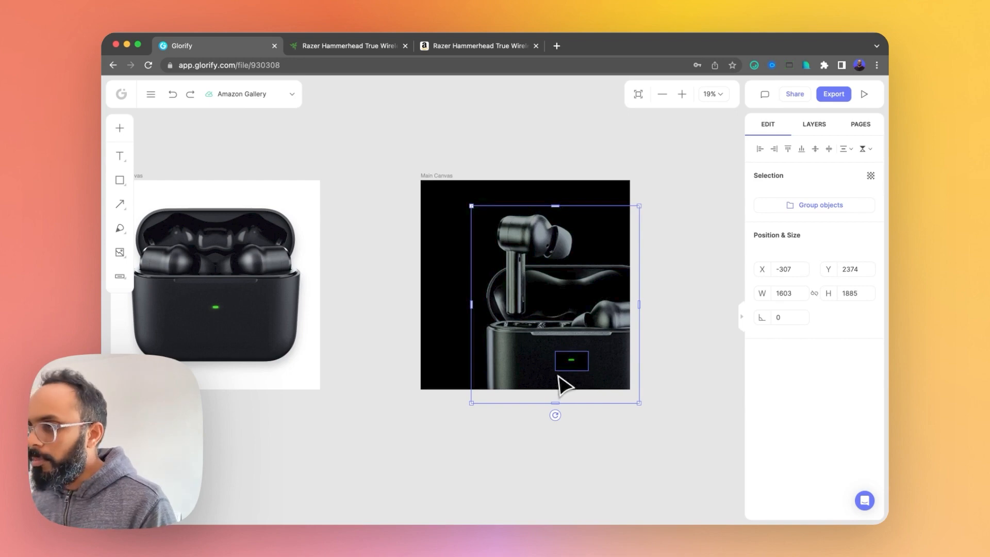
{"action": "right_click", "coordinate": [567, 343]}
{"action": "left_click", "coordinate": [624, 330]}
{"action": "left_click", "coordinate": [688, 316]}
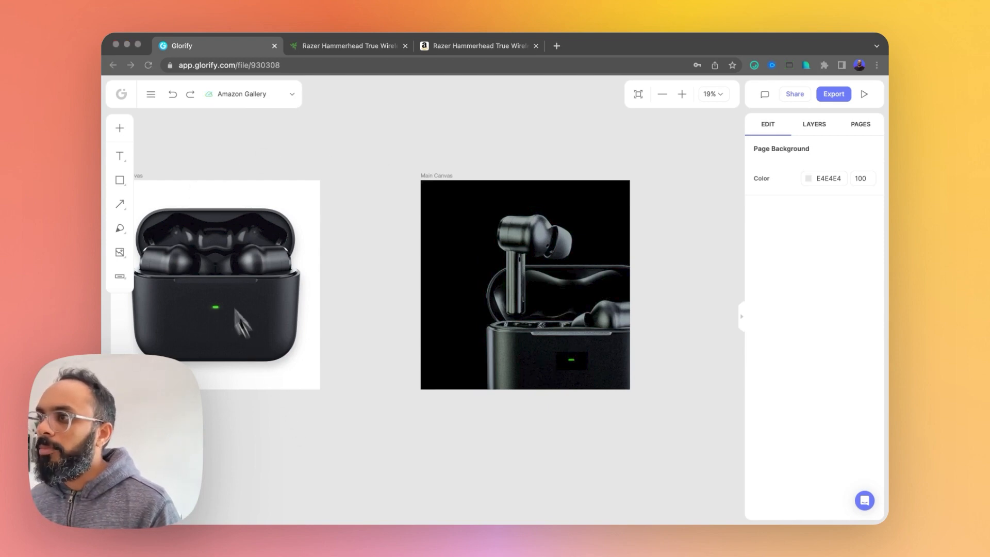
Step: Open the element libraries and collapse the editing sidebar, with both gallery canvases in view
{"action": "left_click", "coordinate": [120, 128]}
{"action": "scroll", "coordinate": [361, 152], "scroll_direction": "left", "scroll_amount": 2}
{"action": "scroll", "coordinate": [453, 162], "scroll_direction": "down", "scroll_amount": 5}
{"action": "left_click", "coordinate": [742, 316]}
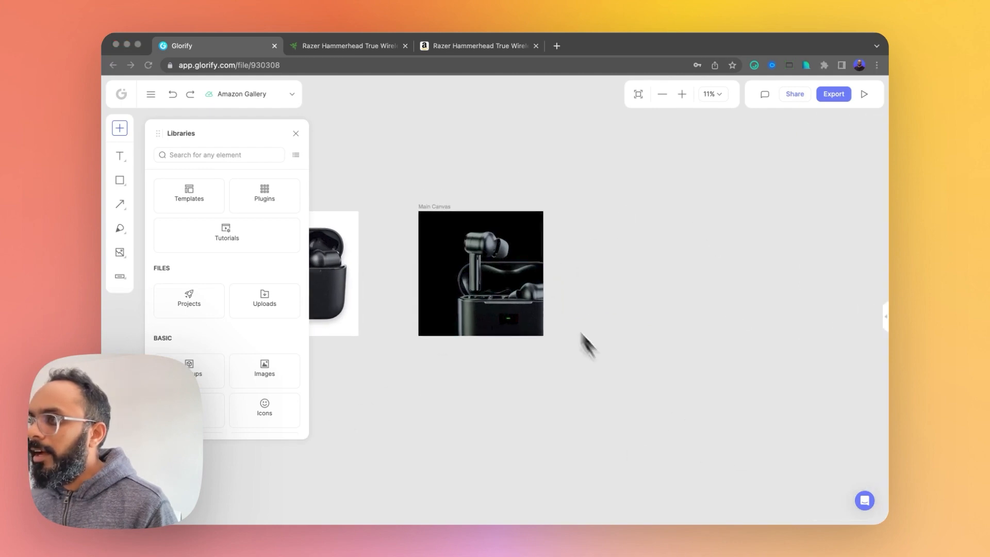
Step: Review the Advanced Hybrid Active Noise Cancellation section on the Razer product page, and return to the Glorify file
{"action": "left_click", "coordinate": [340, 46]}
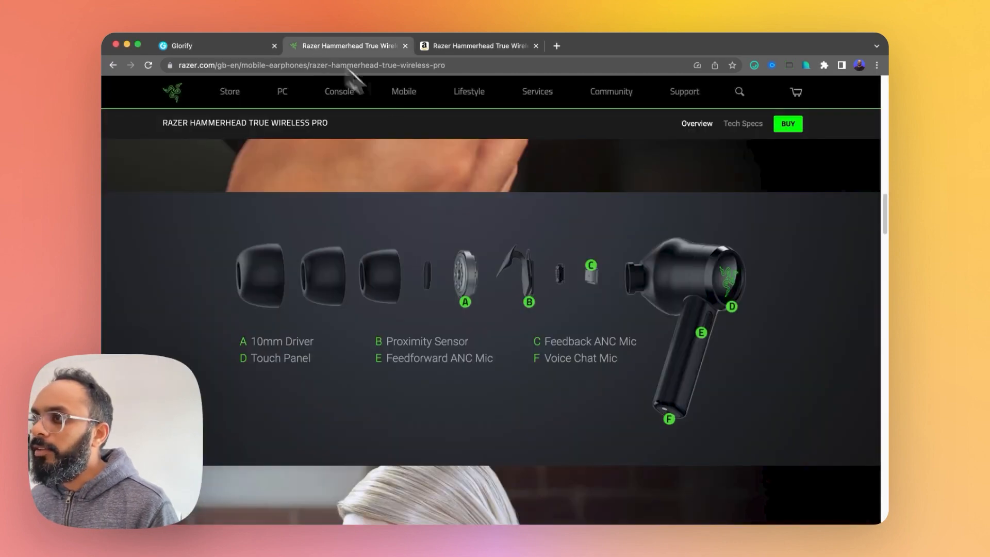
{"action": "scroll", "coordinate": [524, 250], "scroll_direction": "up", "scroll_amount": 10}
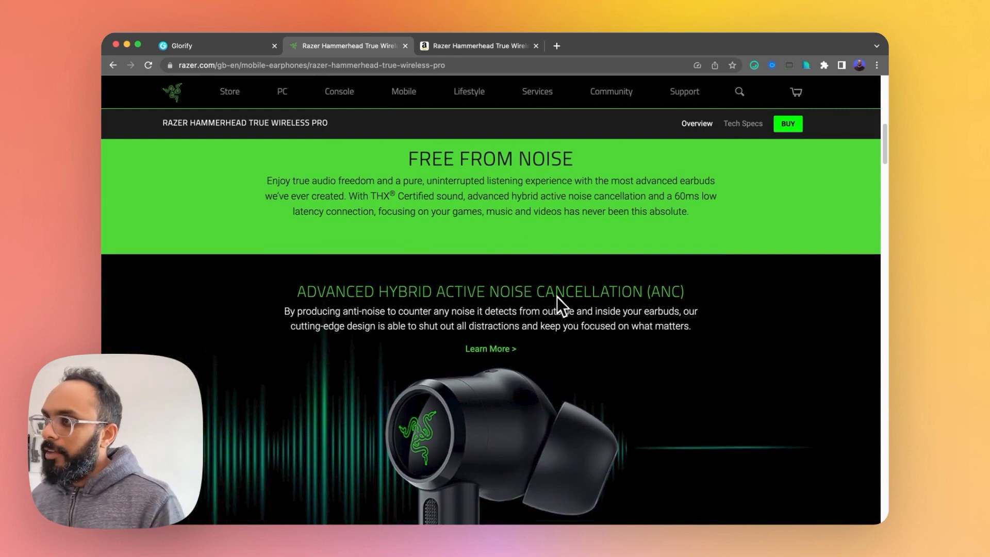
{"action": "scroll", "coordinate": [541, 295], "scroll_direction": "down", "scroll_amount": 4}
{"action": "left_click", "coordinate": [204, 46]}
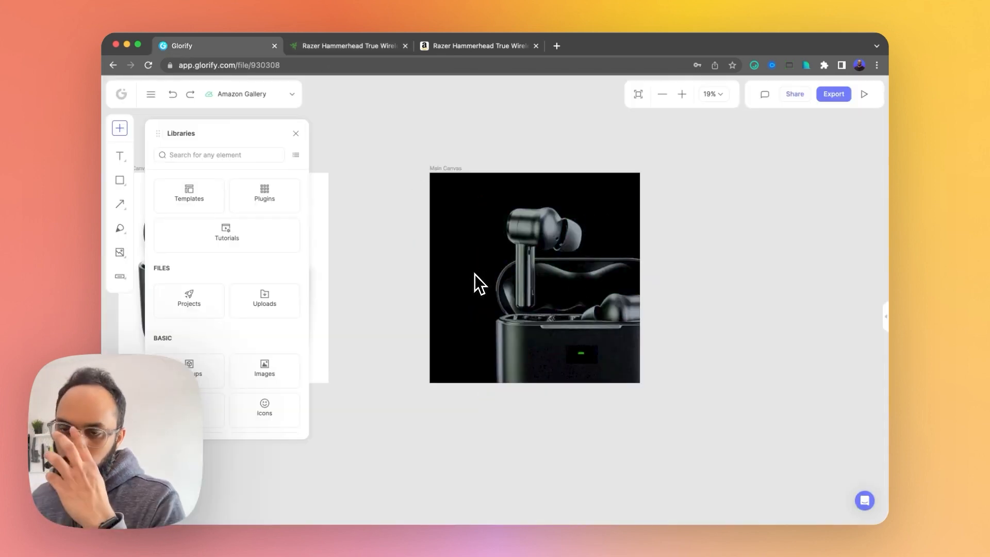
Step: Search the Pixabay Illustrations library for "sound wave" and place the dense black waveform on the black canvas beside the earbud
{"action": "scroll", "coordinate": [252, 330], "scroll_direction": "down", "scroll_amount": 5}
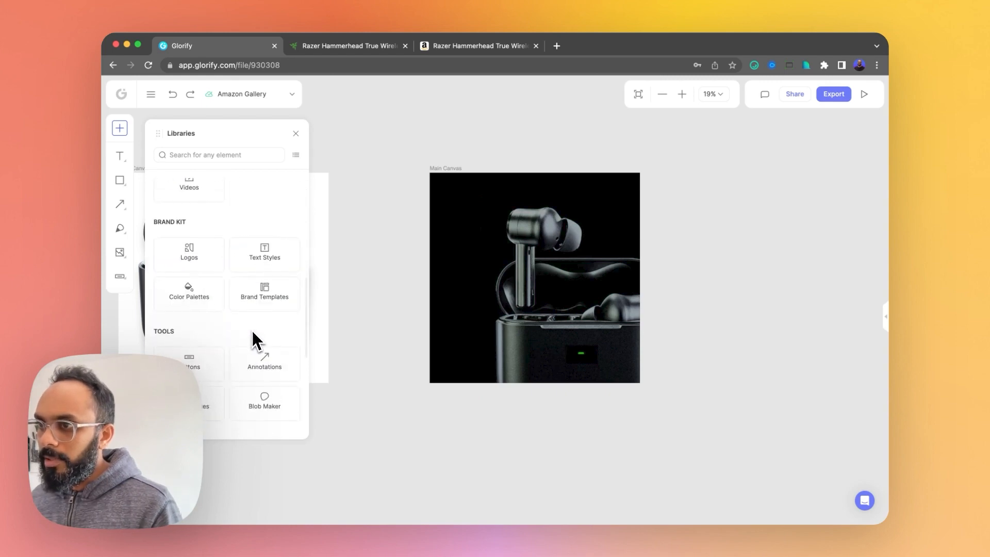
{"action": "scroll", "coordinate": [207, 342], "scroll_direction": "down", "scroll_amount": 3}
{"action": "left_click", "coordinate": [193, 294]}
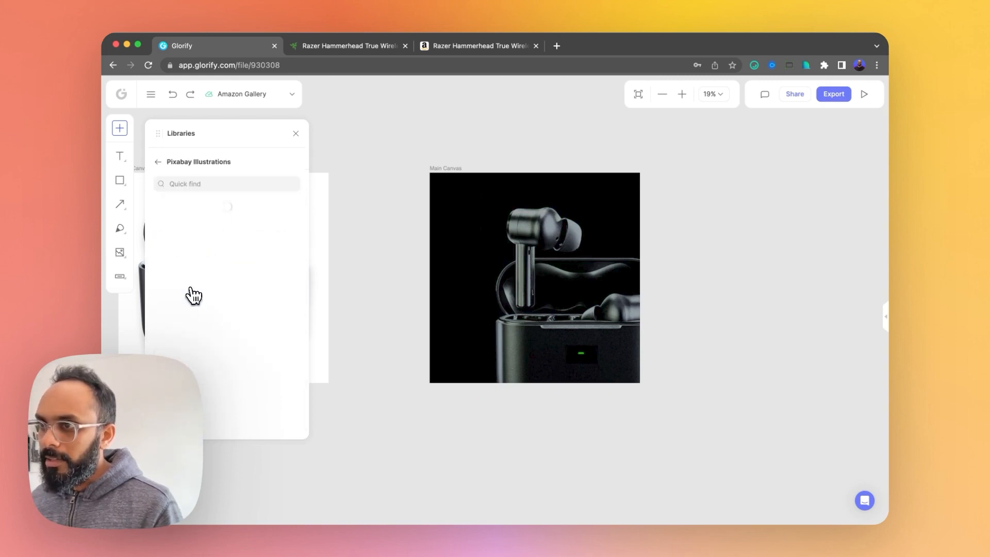
{"action": "left_click", "coordinate": [216, 184]}
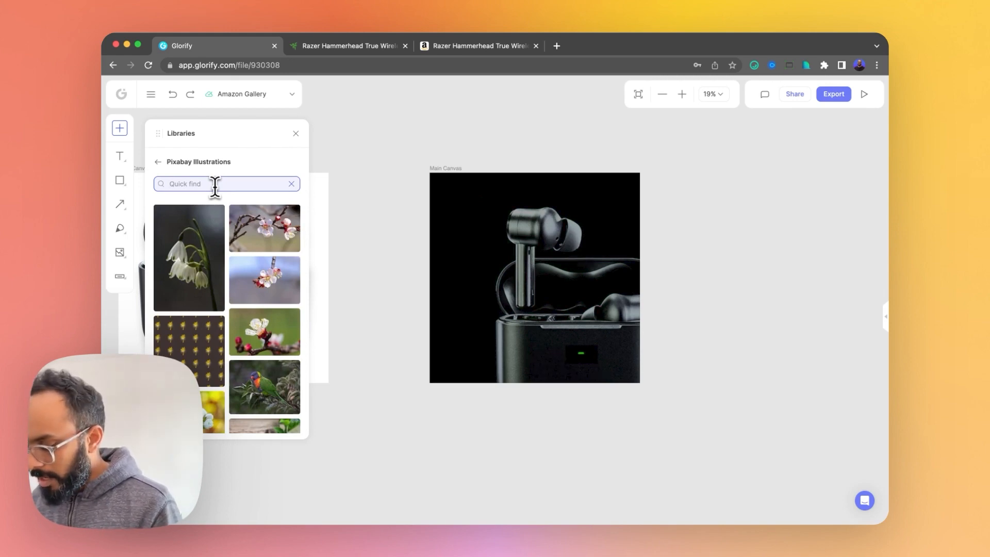
{"action": "type", "text": "sound wave"}
{"action": "key", "text": "Return"}
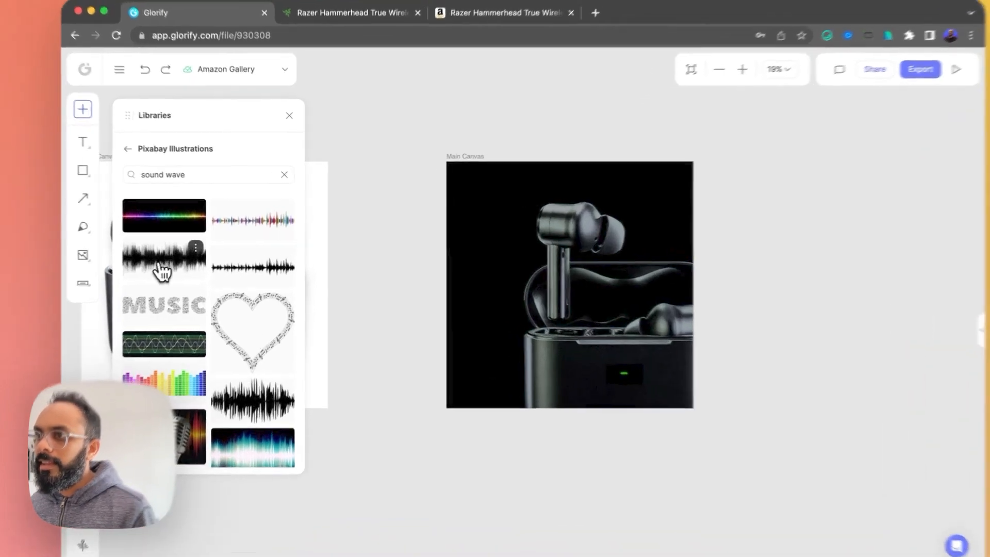
{"action": "left_click_drag", "start_coordinate": [183, 267], "coordinate": [456, 249]}
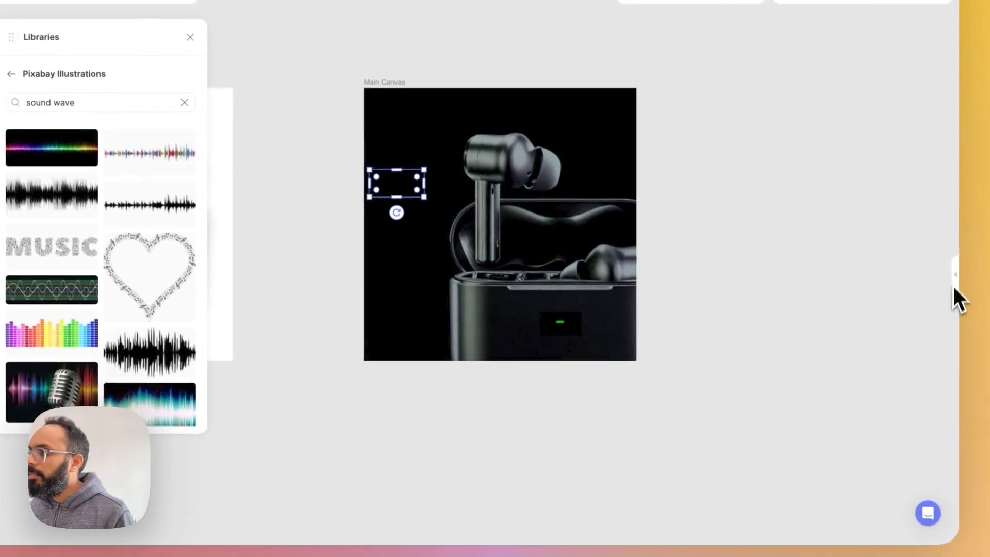
Step: Enlarge the sound wave to about 1158 by 579, position it behind the earbud's head, and add a green 6EEF32 colour overlay
{"action": "left_click", "coordinate": [954, 275]}
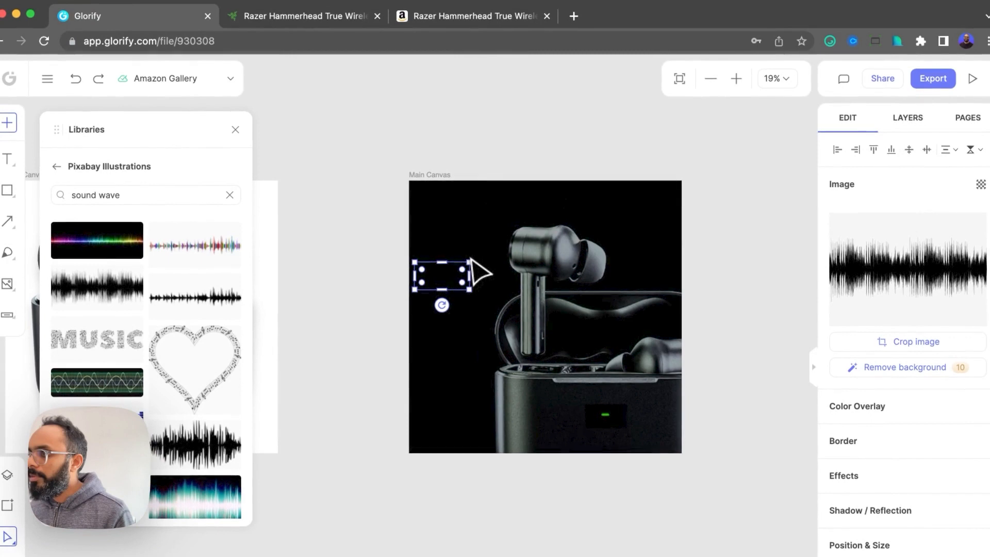
{"action": "left_click_drag", "start_coordinate": [471, 261], "coordinate": [579, 205]}
{"action": "left_click_drag", "start_coordinate": [469, 238], "coordinate": [427, 242]}
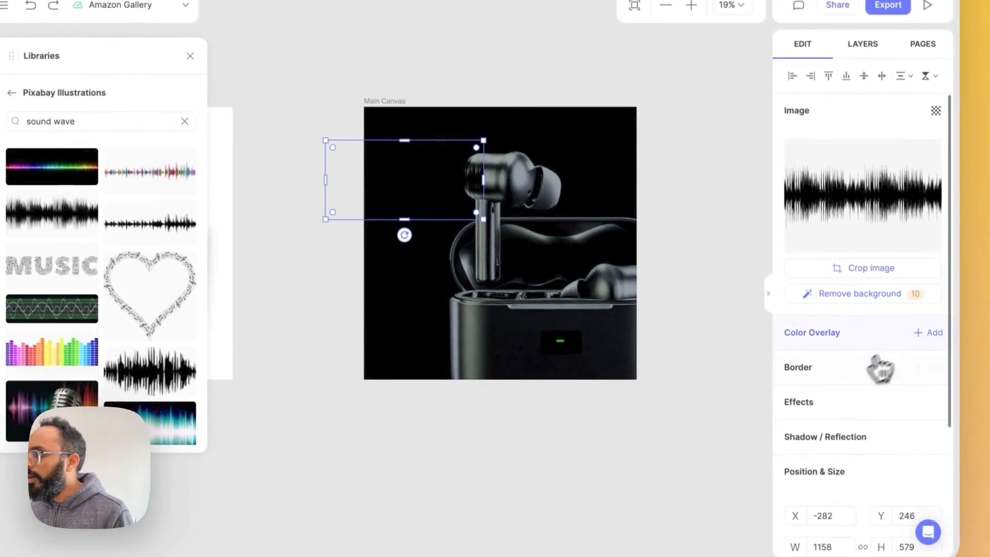
{"action": "left_click", "coordinate": [936, 416]}
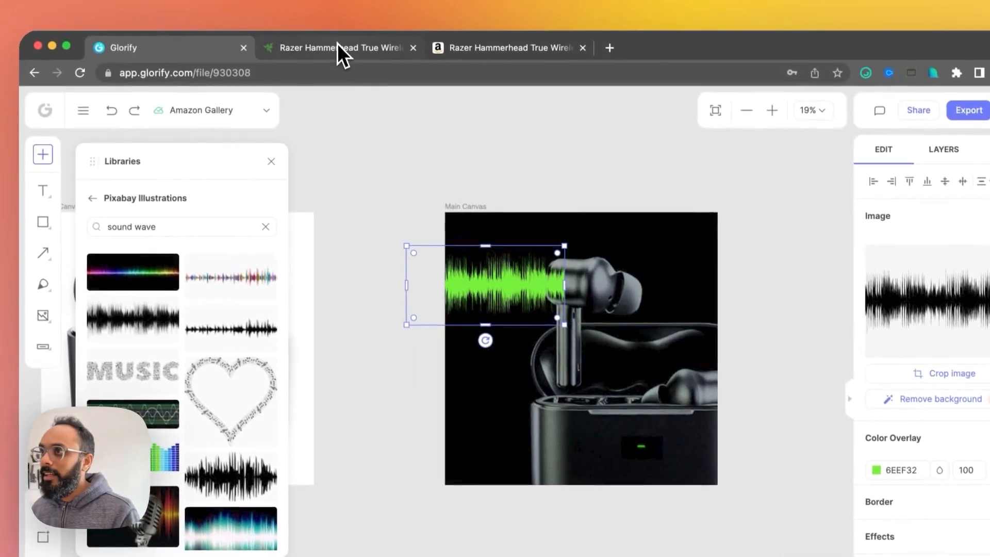
Step: Capture the green "Free From Noise" area of the Razer page, paste it into the Glorify file, and place it above the canvases
{"action": "left_click", "coordinate": [340, 52]}
{"action": "scroll", "coordinate": [420, 340], "scroll_direction": "up", "scroll_amount": 3}
{"action": "scroll", "coordinate": [419, 340], "scroll_direction": "up", "scroll_amount": 3}
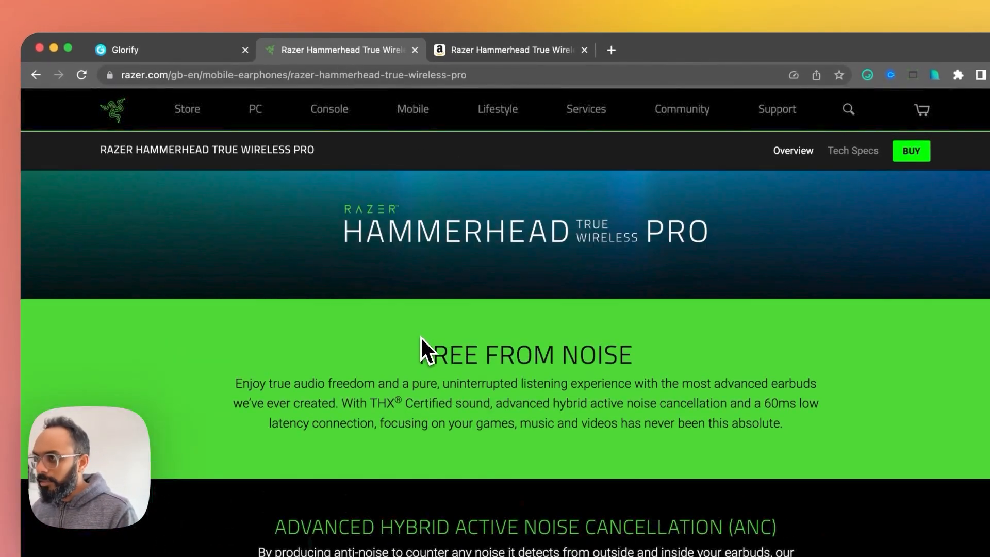
{"action": "key", "text": "super+shift+4"}
{"action": "left_click_drag", "start_coordinate": [197, 163], "coordinate": [573, 492]}
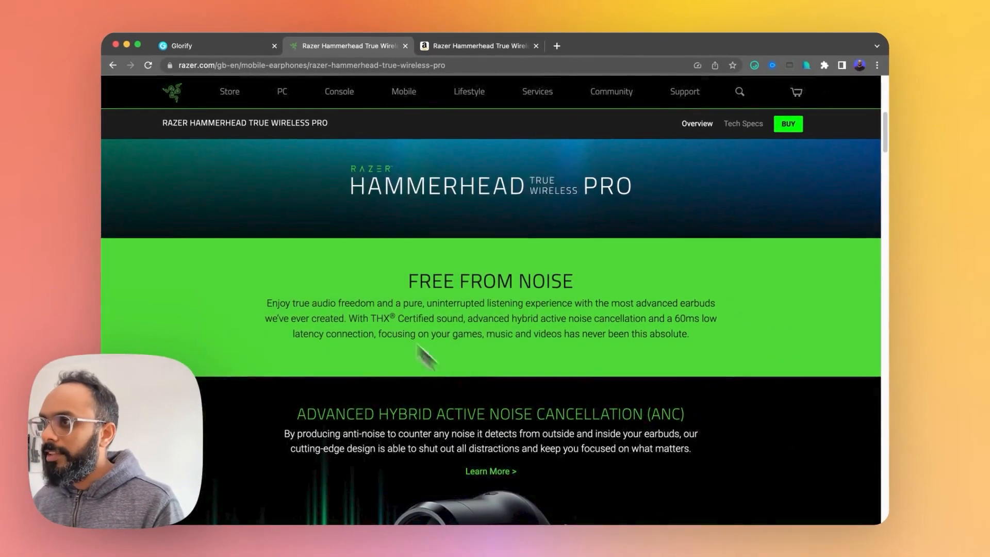
{"action": "left_click", "coordinate": [227, 48]}
{"action": "key", "text": "super+v"}
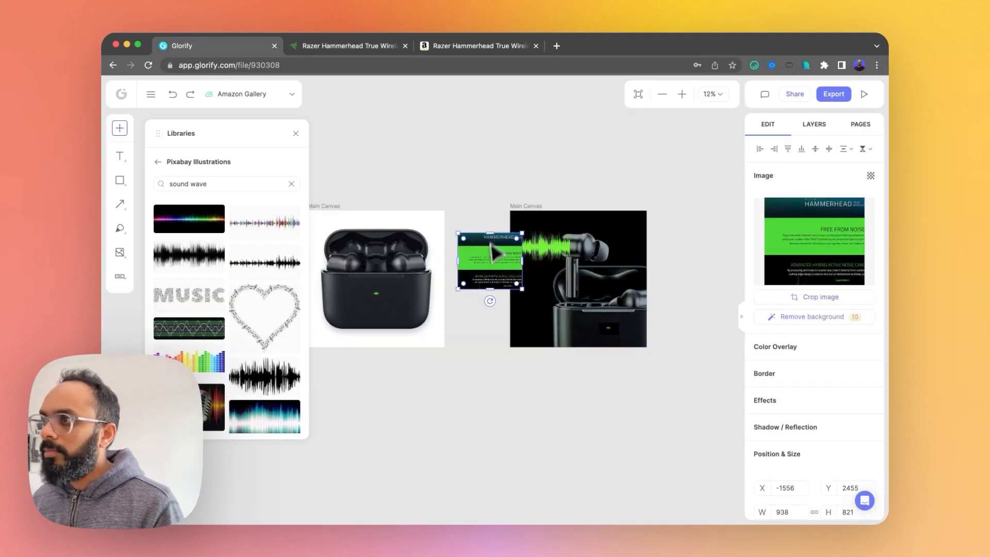
{"action": "left_click_drag", "start_coordinate": [492, 248], "coordinate": [440, 135]}
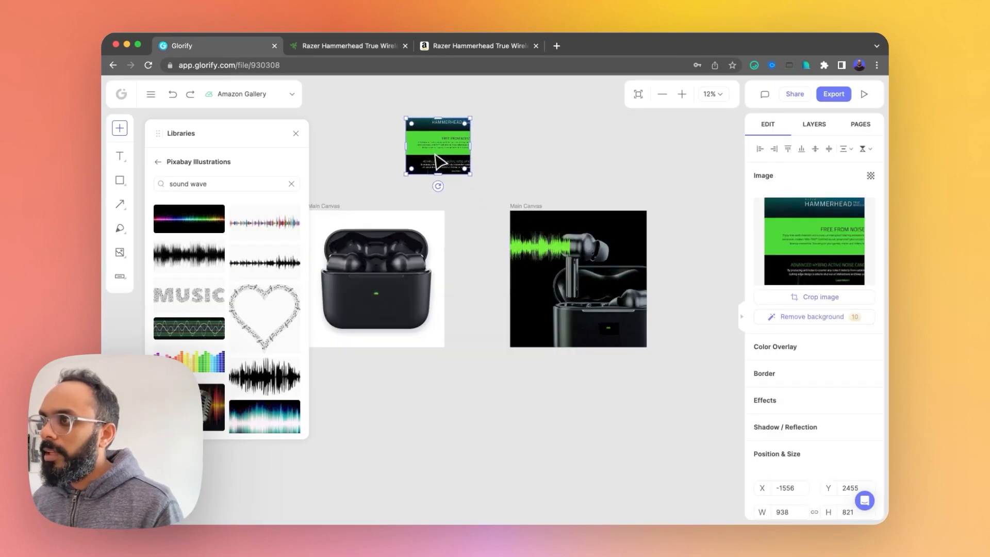
Step: Change the sound wave's overlay to 44D62C, sampled from the green band in the pasted page capture
{"action": "left_click", "coordinate": [530, 181]}
{"action": "left_click", "coordinate": [531, 247]}
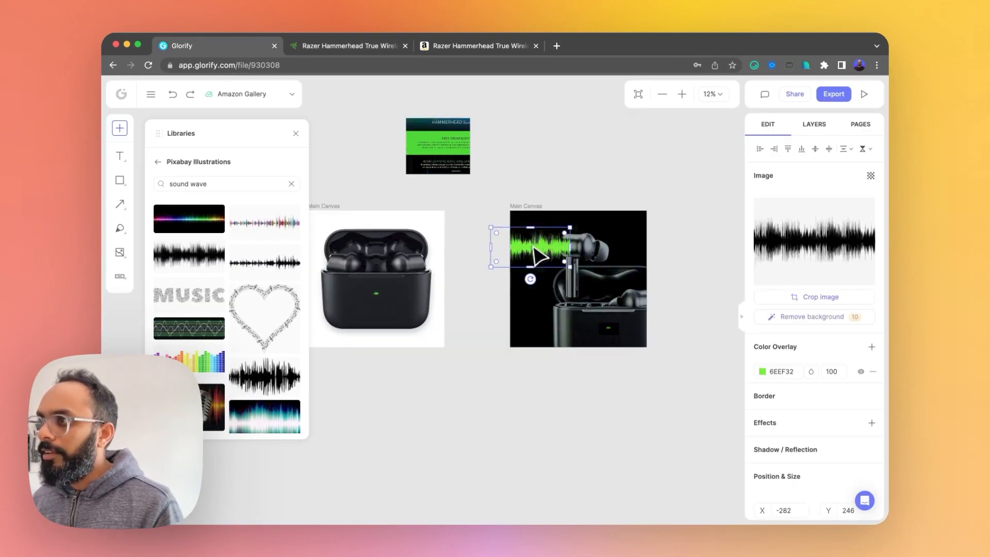
{"action": "left_click", "coordinate": [762, 371]}
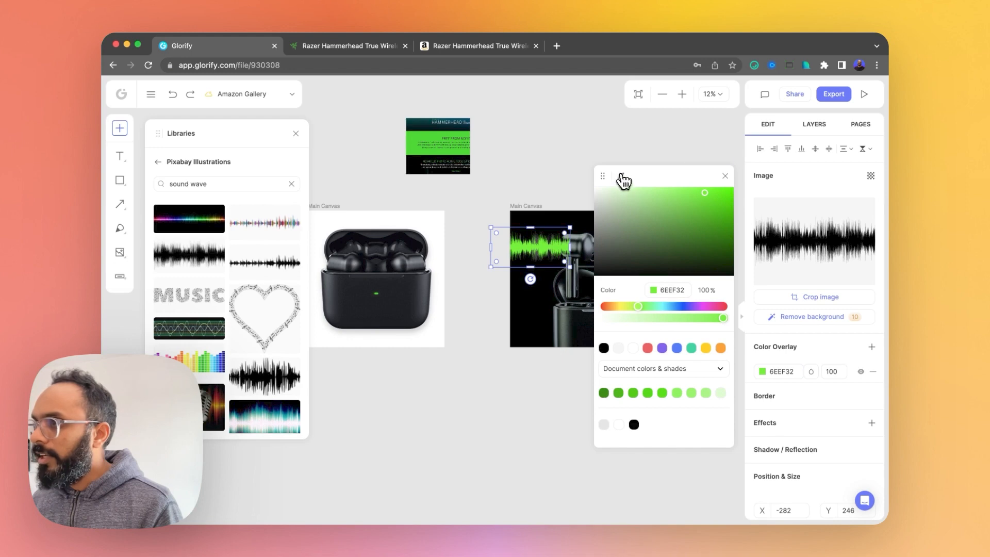
{"action": "left_click", "coordinate": [514, 158]}
Step: Send the sound wave behind the earbuds cutout and nudge it slightly upward to about X -286, Y 222
{"action": "scroll", "coordinate": [521, 247], "scroll_direction": "up", "scroll_amount": 3}
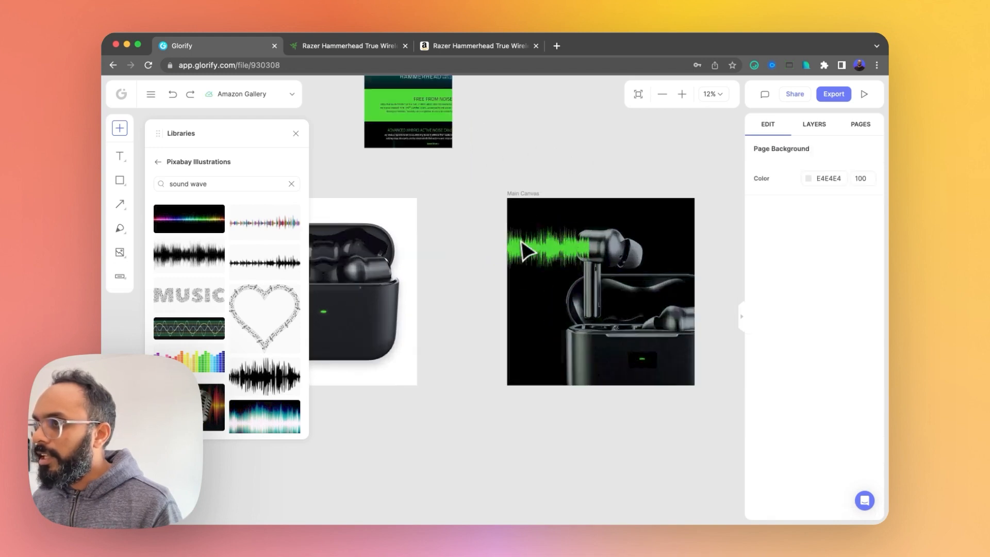
{"action": "scroll", "coordinate": [523, 252], "scroll_direction": "up", "scroll_amount": 4}
{"action": "left_click", "coordinate": [514, 254]}
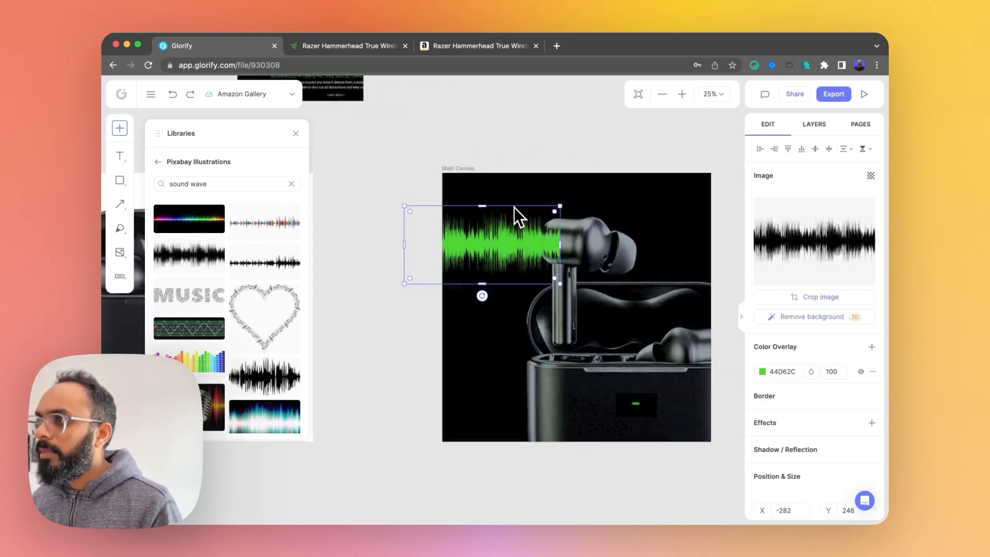
{"action": "right_click", "coordinate": [505, 246]}
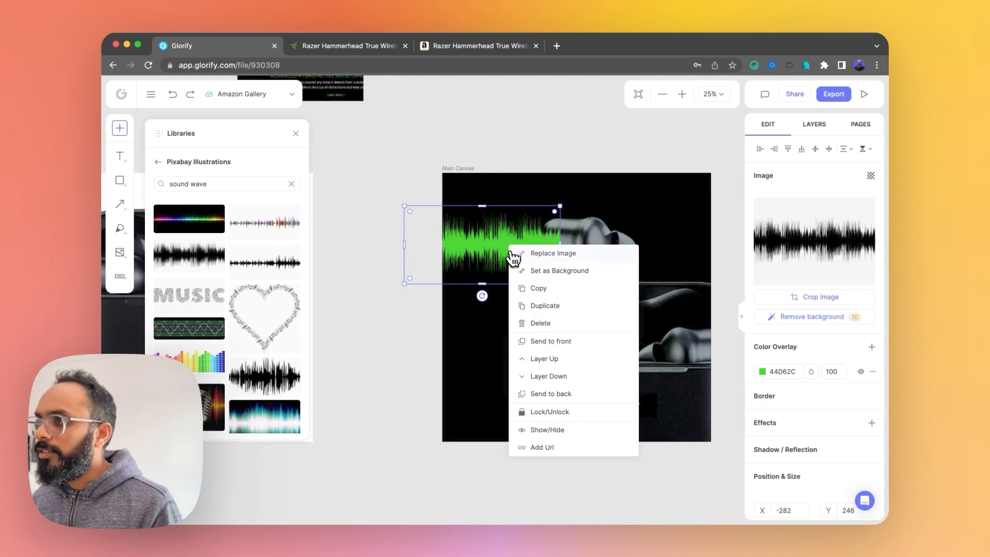
{"action": "left_click", "coordinate": [554, 392]}
{"action": "left_click_drag", "start_coordinate": [477, 250], "coordinate": [476, 247]}
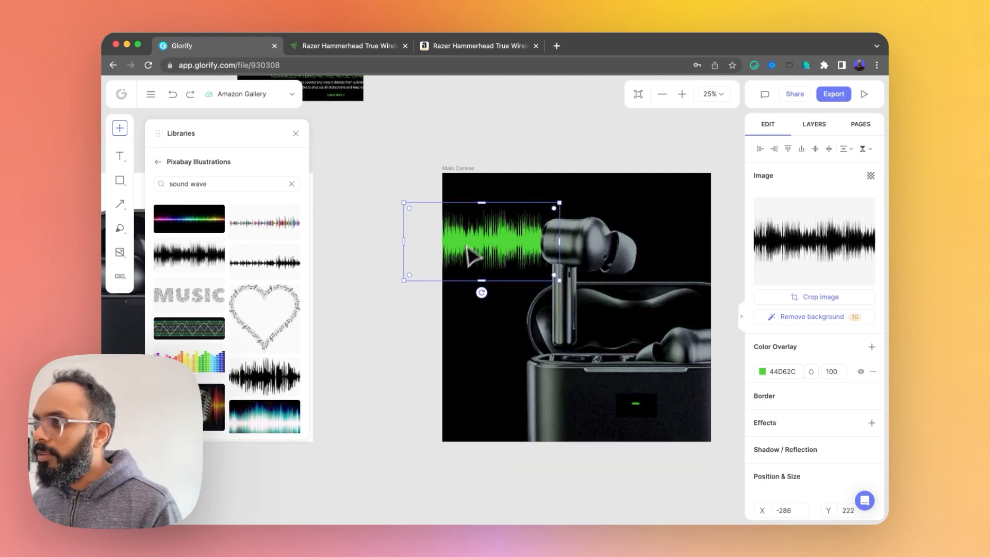
Step: Enlarge the sound wave beyond the canvas's left edge, shift the earbuds slightly right, align the wave with the earbud's head, and close the libraries
{"action": "left_click_drag", "start_coordinate": [406, 283], "coordinate": [309, 413]}
{"action": "left_click", "coordinate": [510, 242]}
{"action": "left_click_drag", "start_coordinate": [510, 243], "coordinate": [536, 285]}
{"action": "mouse_move", "coordinate": [462, 256]}
{"action": "left_mouse_down"}
{"action": "mouse_move", "coordinate": [458, 231]}
{"action": "mouse_move", "coordinate": [467, 237]}
{"action": "left_mouse_up"}
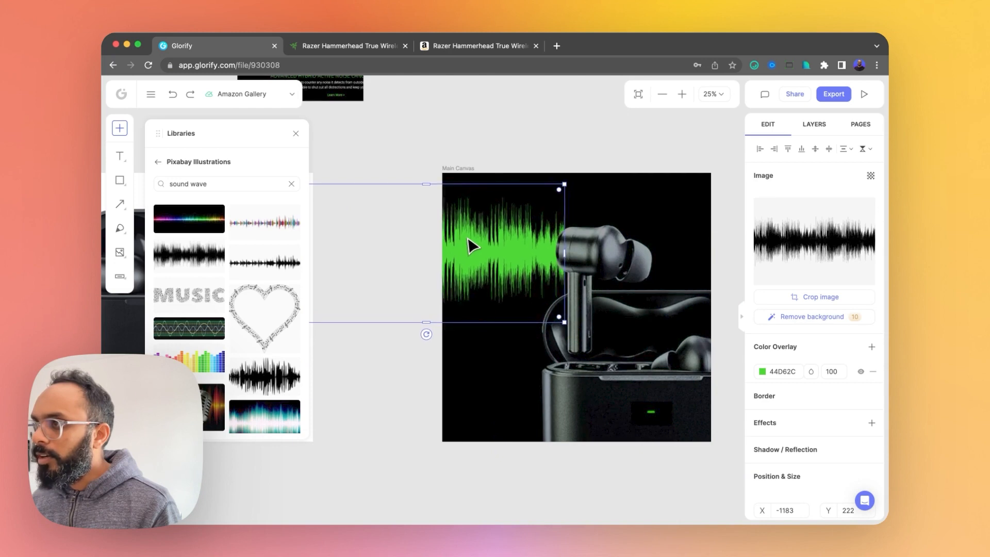
{"action": "left_click", "coordinate": [622, 168]}
{"action": "left_click_drag", "start_coordinate": [631, 188], "coordinate": [521, 170]}
{"action": "left_click", "coordinate": [296, 134]}
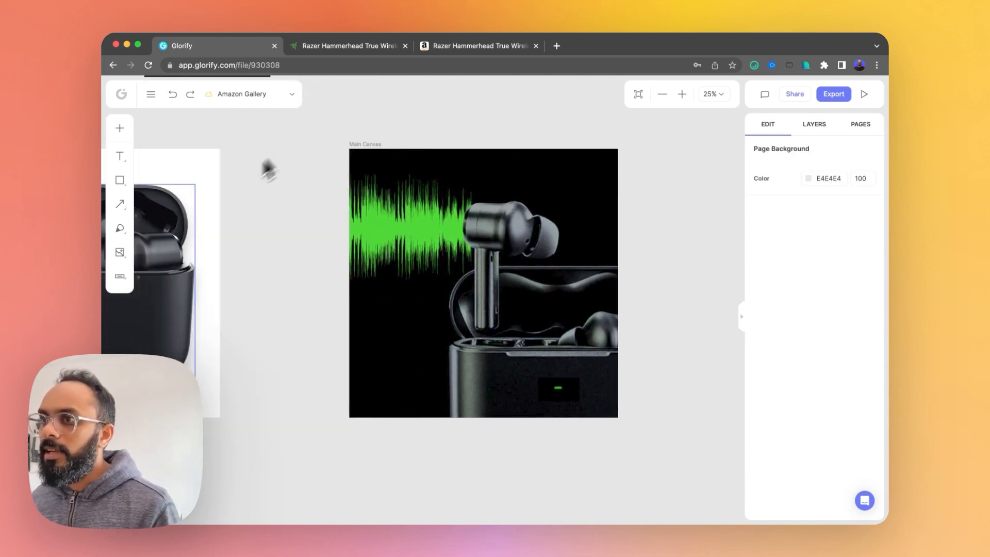
Step: Draw a circle about 546 px wide over the earbud's head and hollow it out into a ring
{"action": "left_click", "coordinate": [152, 201]}
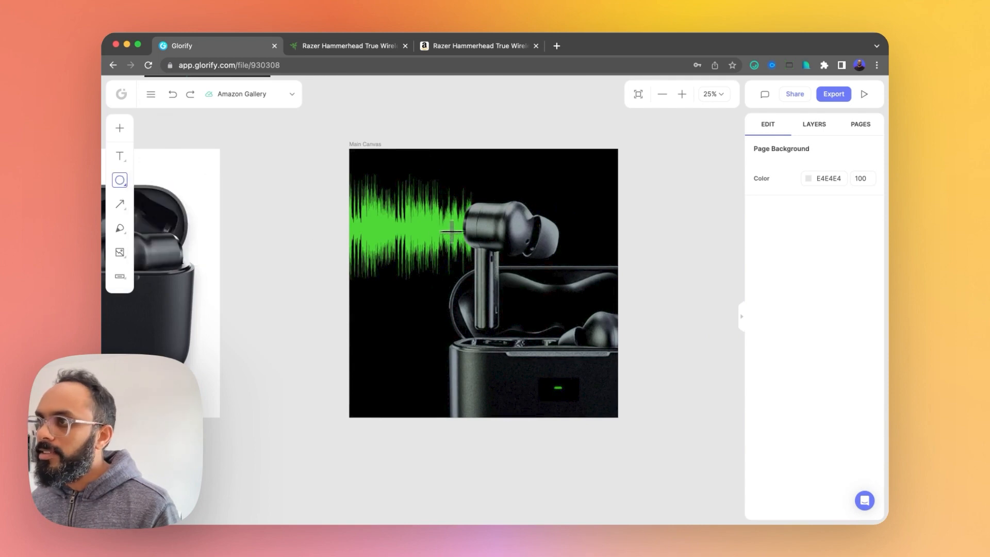
{"action": "left_click_drag", "start_coordinate": [503, 225], "coordinate": [577, 151]}
{"action": "left_click_drag", "start_coordinate": [537, 187], "coordinate": [458, 252]}
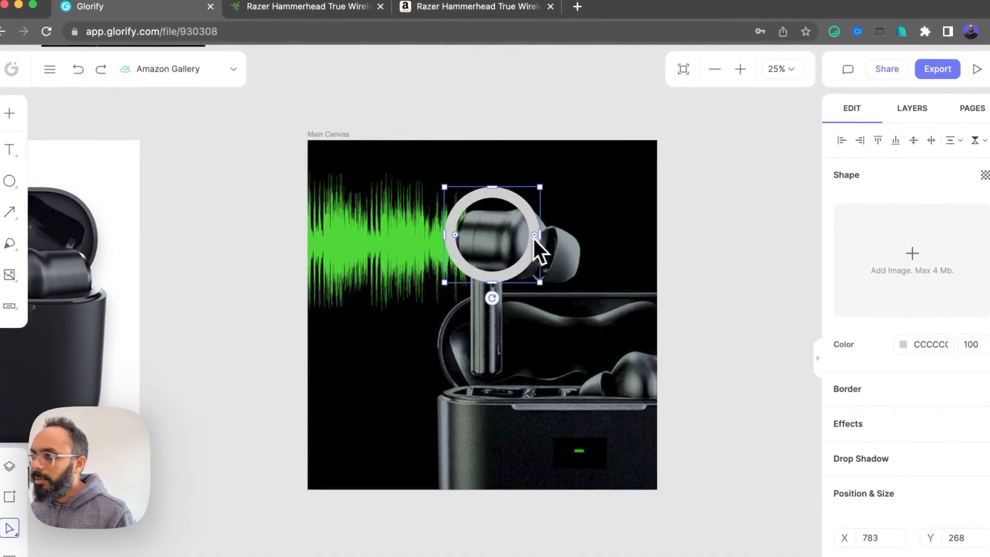
Step: Trim the ring to a thin left-hand arc and place it where the sound wave meets the earbud, at about X 727, Y 308
{"action": "left_click_drag", "start_coordinate": [535, 235], "coordinate": [485, 192]}
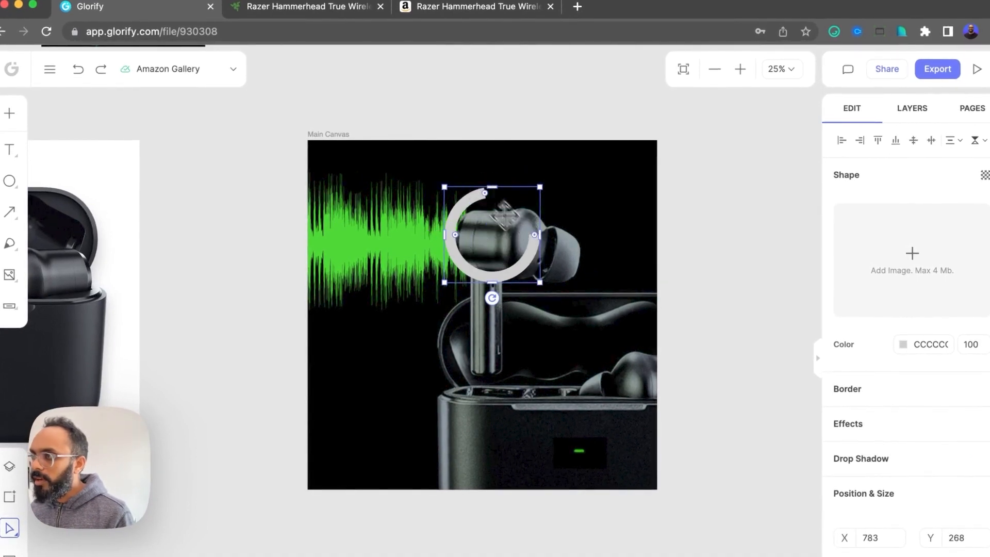
{"action": "left_click_drag", "start_coordinate": [531, 233], "coordinate": [490, 261]}
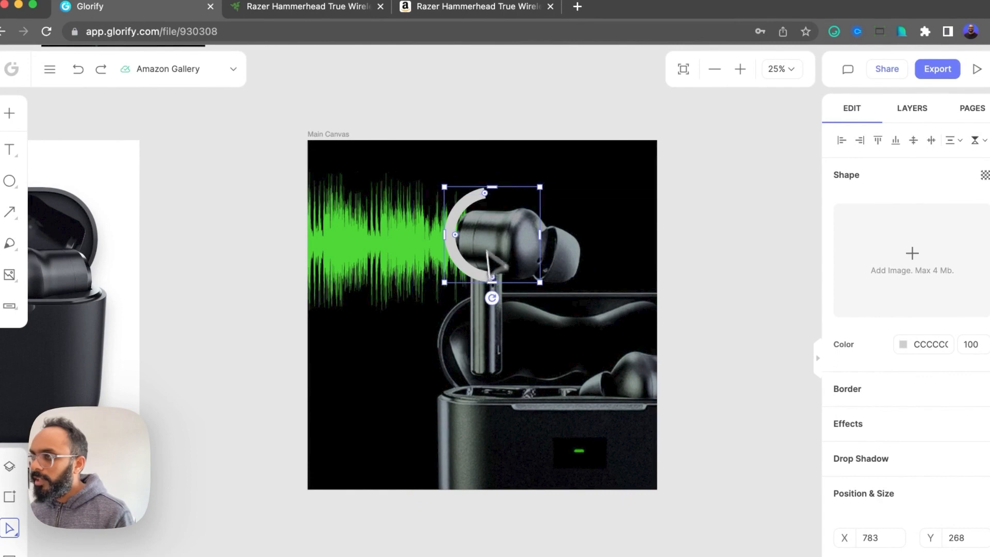
{"action": "mouse_move", "coordinate": [474, 270]}
{"action": "left_mouse_down"}
{"action": "mouse_move", "coordinate": [456, 276]}
{"action": "mouse_move", "coordinate": [471, 282]}
{"action": "mouse_move", "coordinate": [459, 280]}
{"action": "left_mouse_up"}
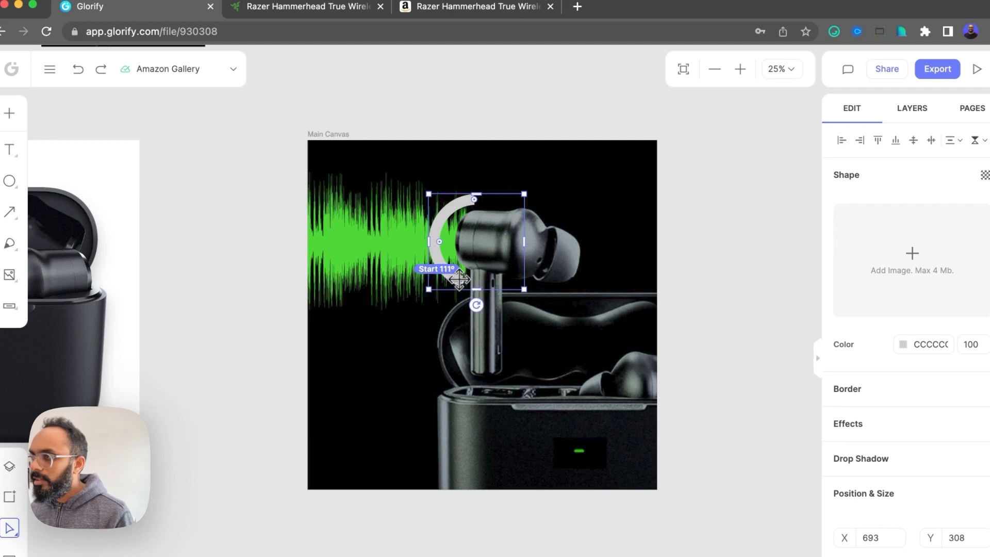
{"action": "left_click_drag", "start_coordinate": [466, 239], "coordinate": [433, 232]}
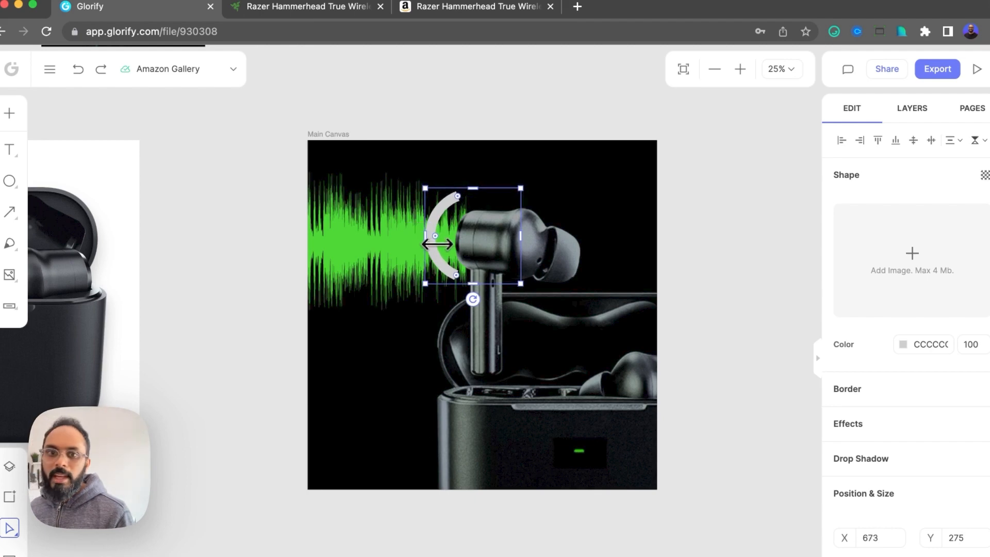
{"action": "mouse_move", "coordinate": [449, 237]}
{"action": "left_mouse_down"}
{"action": "mouse_move", "coordinate": [468, 244]}
{"action": "mouse_move", "coordinate": [446, 255]}
{"action": "left_mouse_up"}
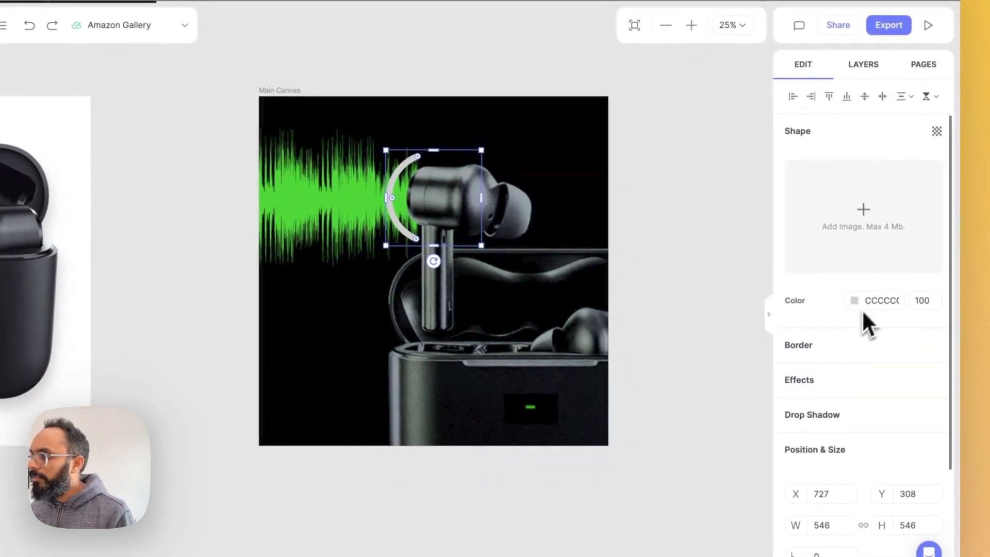
Step: Recolour the arc light green 9AFF89, starting from a green sampled on the sound wave
{"action": "left_click", "coordinate": [902, 344]}
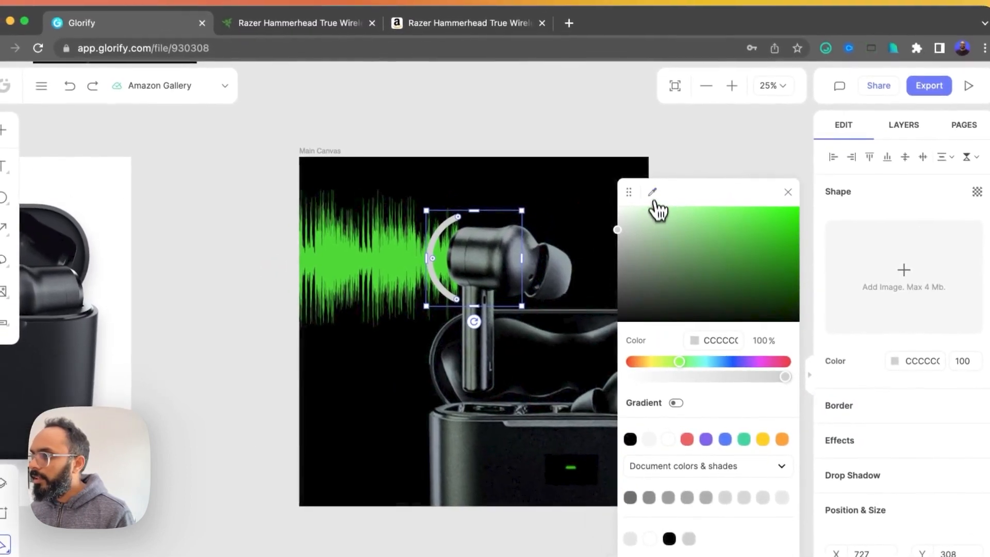
{"action": "left_click", "coordinate": [608, 129]}
{"action": "left_click", "coordinate": [342, 192]}
{"action": "left_click_drag", "start_coordinate": [709, 272], "coordinate": [688, 187]}
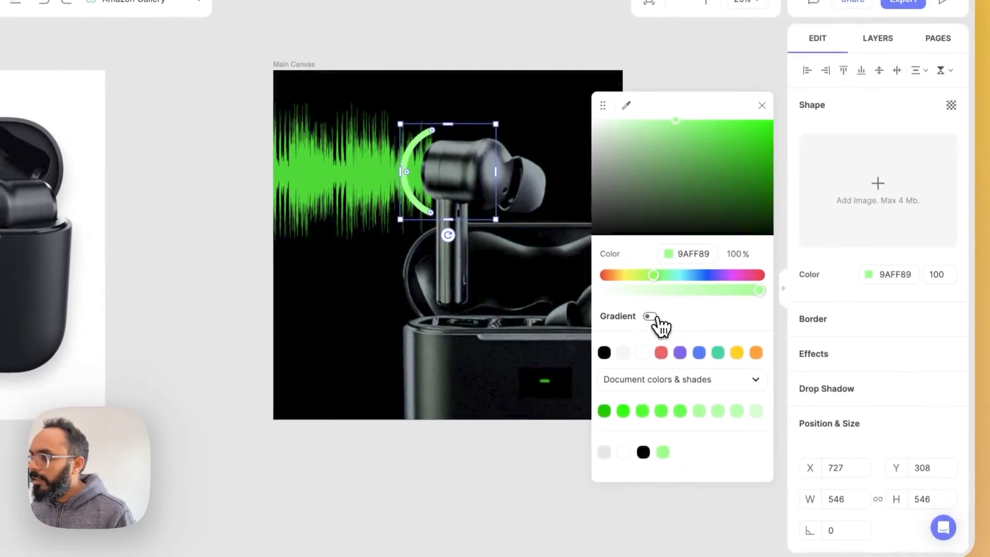
Step: Apply a radial gradient from 25FF00 to 9AFF89 to the arc and move the gradient's centre onto the arc's left side
{"action": "left_click", "coordinate": [636, 411]}
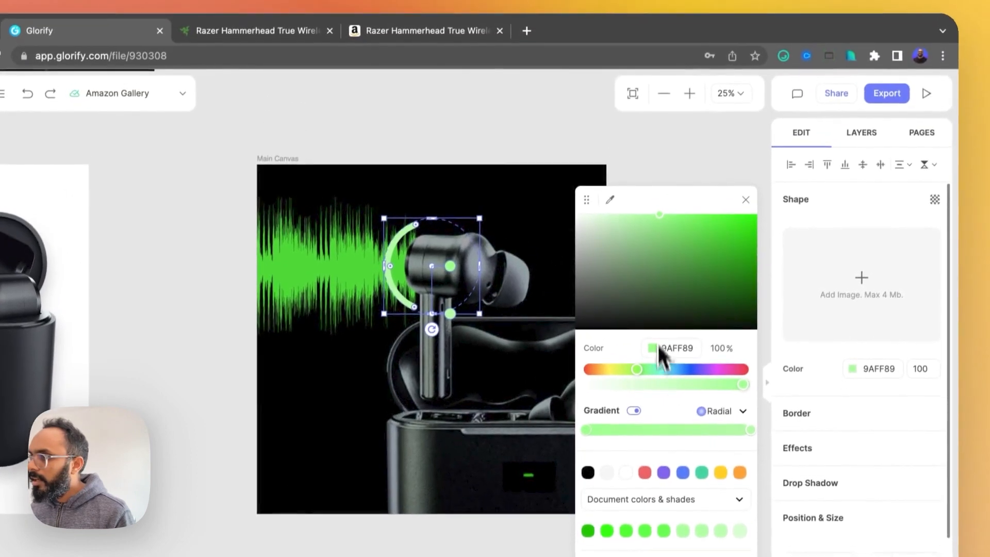
{"action": "left_click_drag", "start_coordinate": [729, 244], "coordinate": [766, 165]}
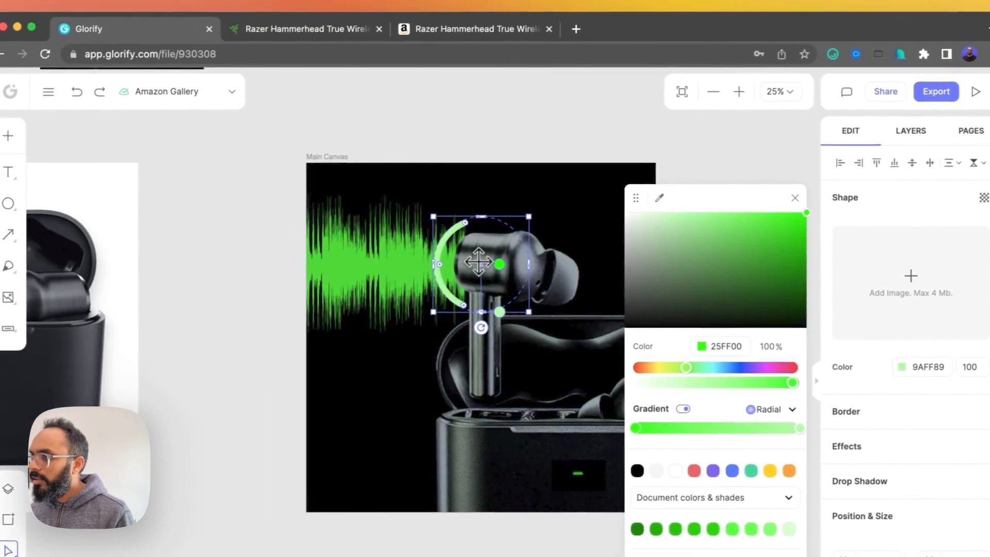
{"action": "left_click_drag", "start_coordinate": [431, 270], "coordinate": [460, 264]}
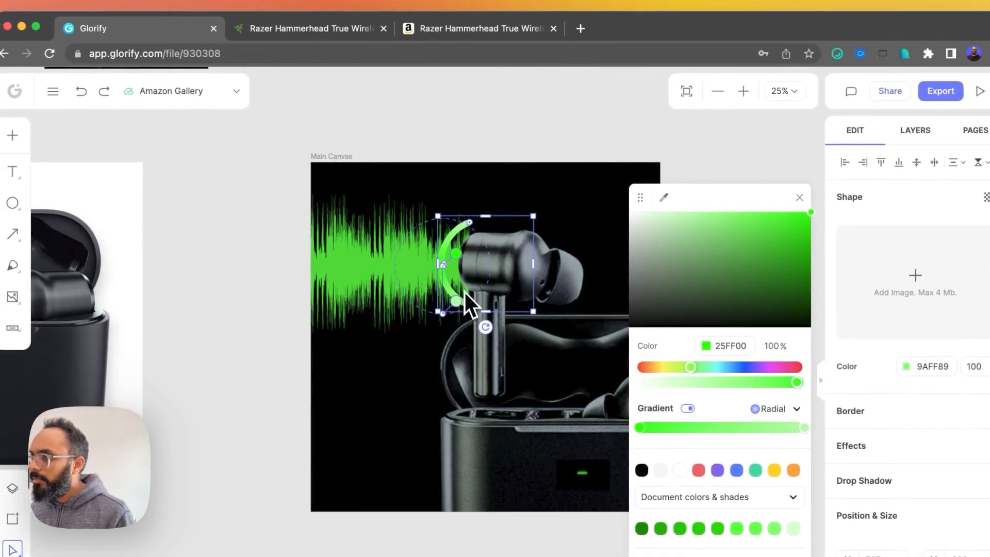
Step: Add a drop shadow to the green arc and open the shadow's settings
{"action": "left_click", "coordinate": [512, 186]}
{"action": "left_click", "coordinate": [451, 267]}
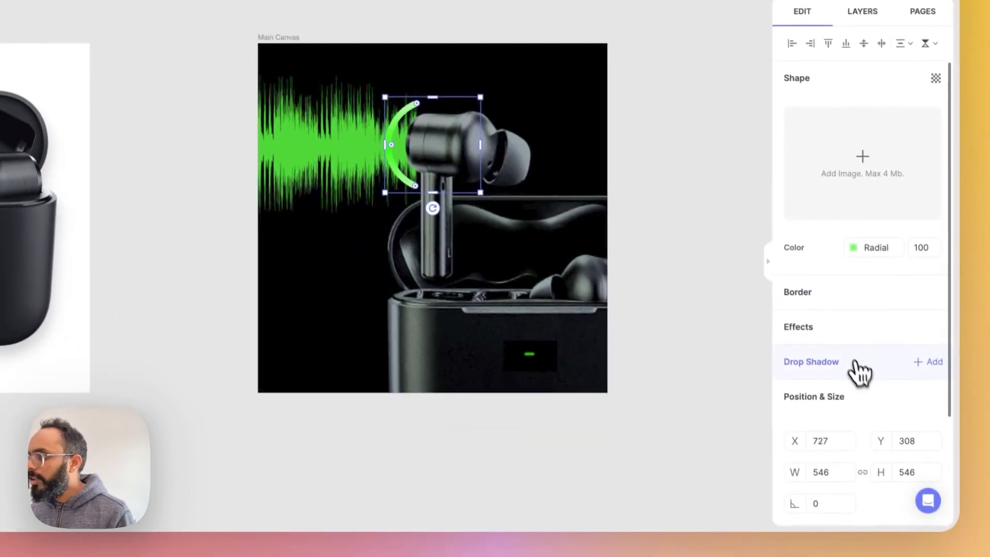
{"action": "left_click", "coordinate": [876, 402]}
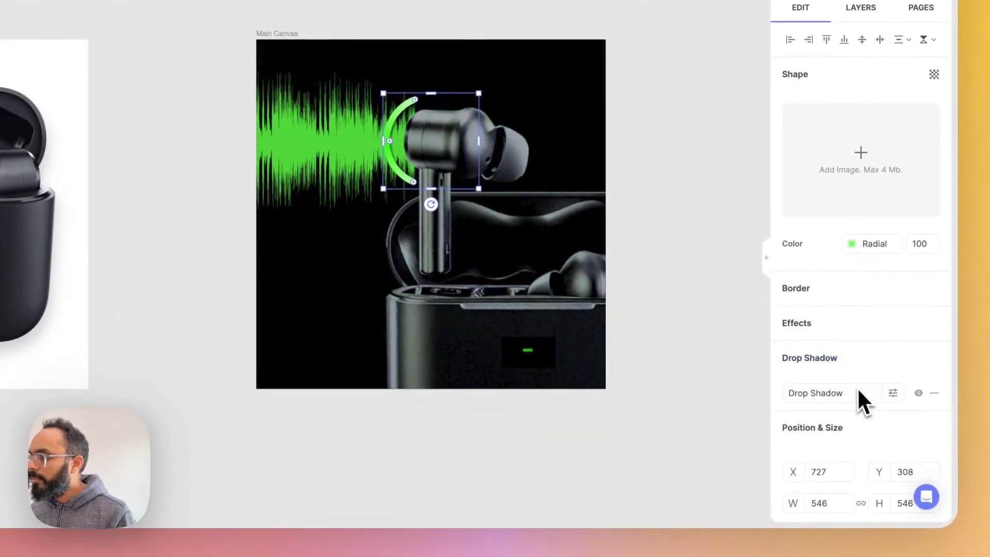
{"action": "left_click", "coordinate": [892, 393]}
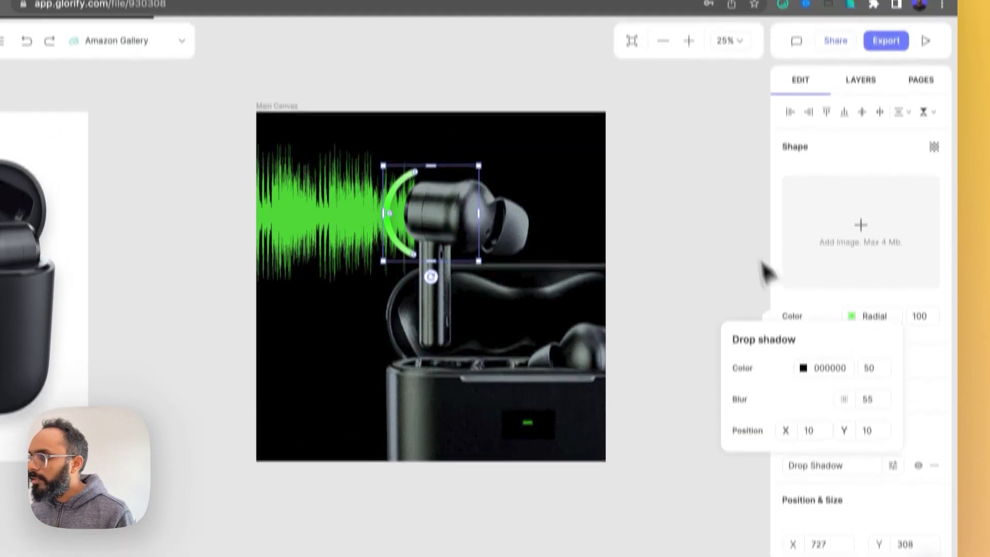
{"action": "left_click", "coordinate": [735, 132]}
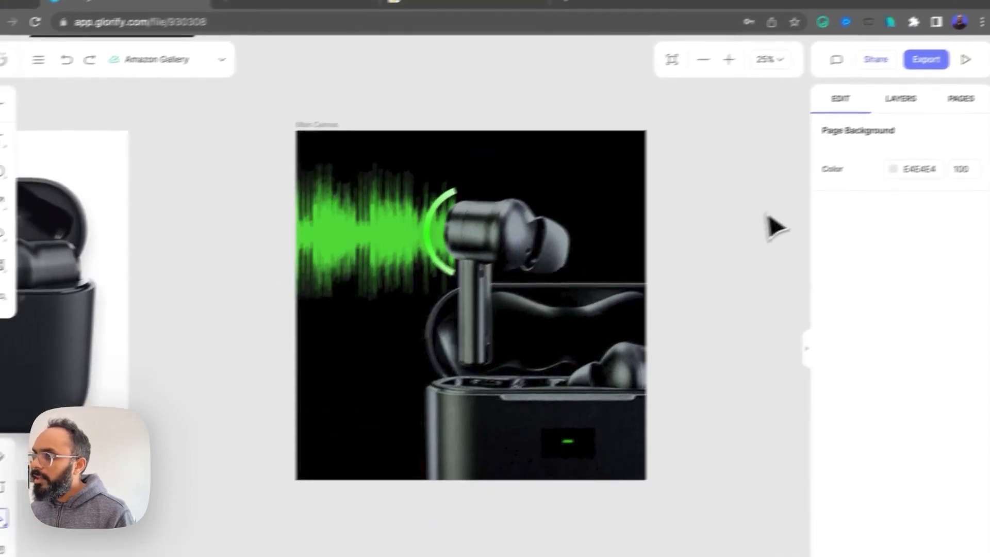
Step: Trace a closed Pen shape along the green arc and around the earbud's head, covering the wave inside the arc
{"action": "left_click", "coordinate": [306, 121]}
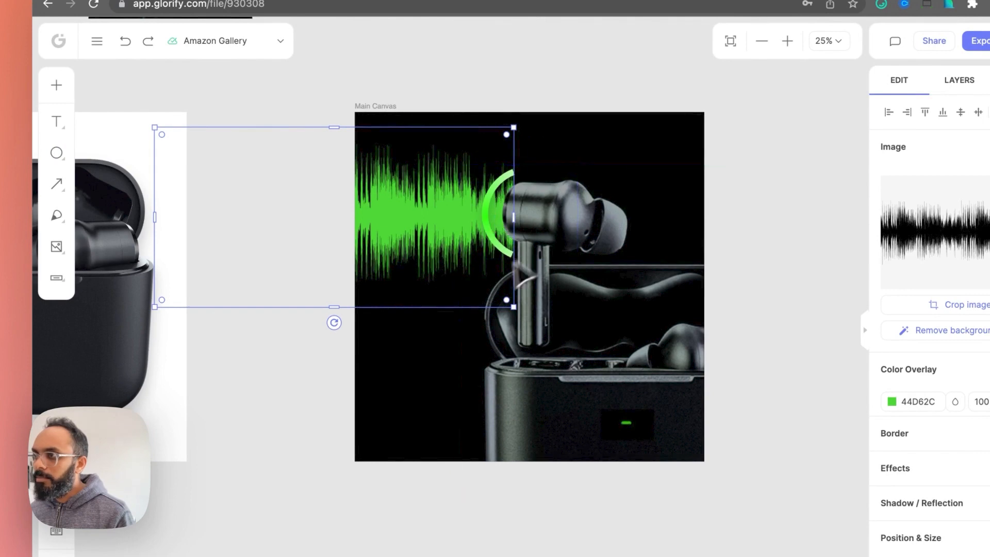
{"action": "left_click", "coordinate": [303, 342]}
{"action": "mouse_move", "coordinate": [57, 184]}
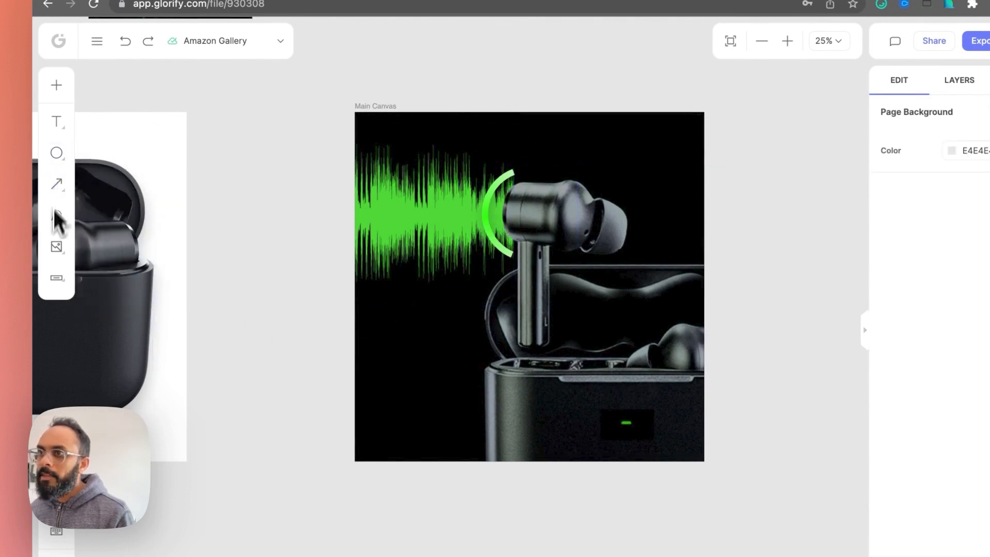
{"action": "left_click", "coordinate": [108, 245]}
{"action": "left_click", "coordinate": [492, 184]}
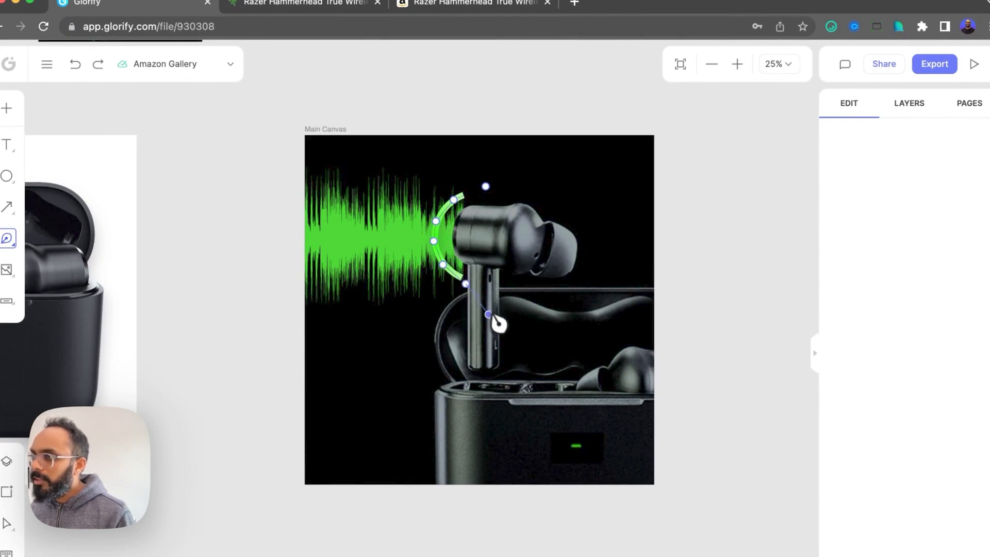
{"action": "left_click", "coordinate": [488, 188]}
Step: Send the pen shape to the back and reorder it directly above the Pixabay Illustrations sound-wave layer
{"action": "right_click", "coordinate": [489, 216]}
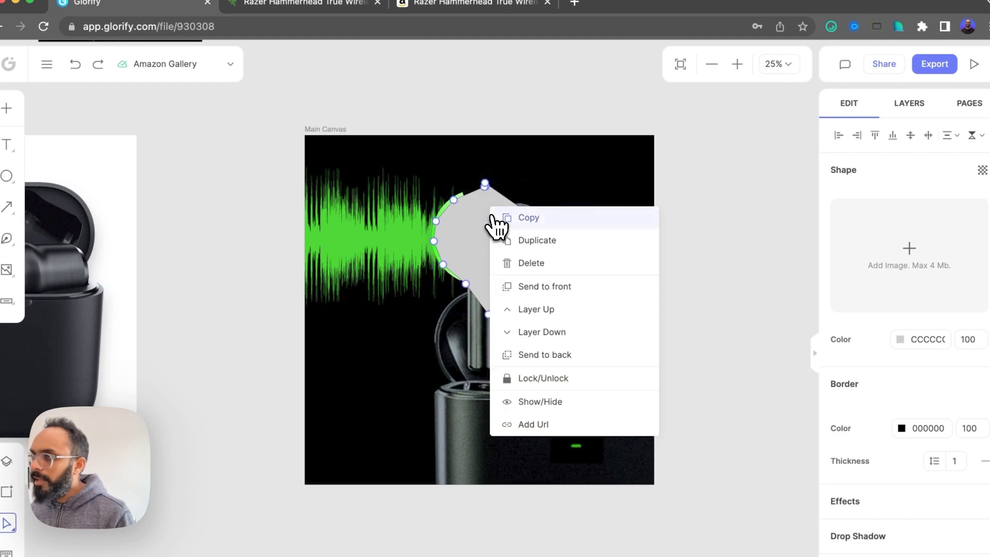
{"action": "left_click", "coordinate": [526, 353]}
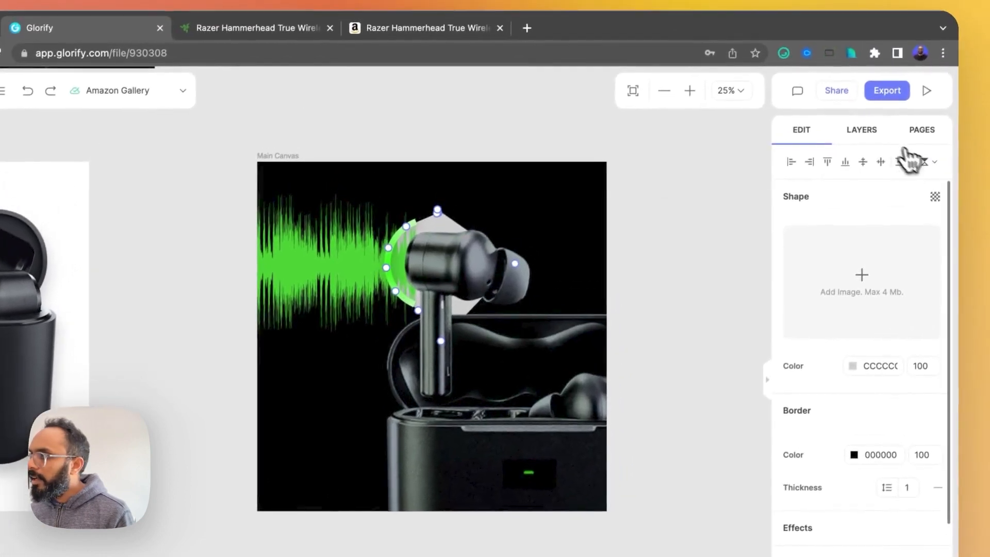
{"action": "left_click", "coordinate": [903, 57]}
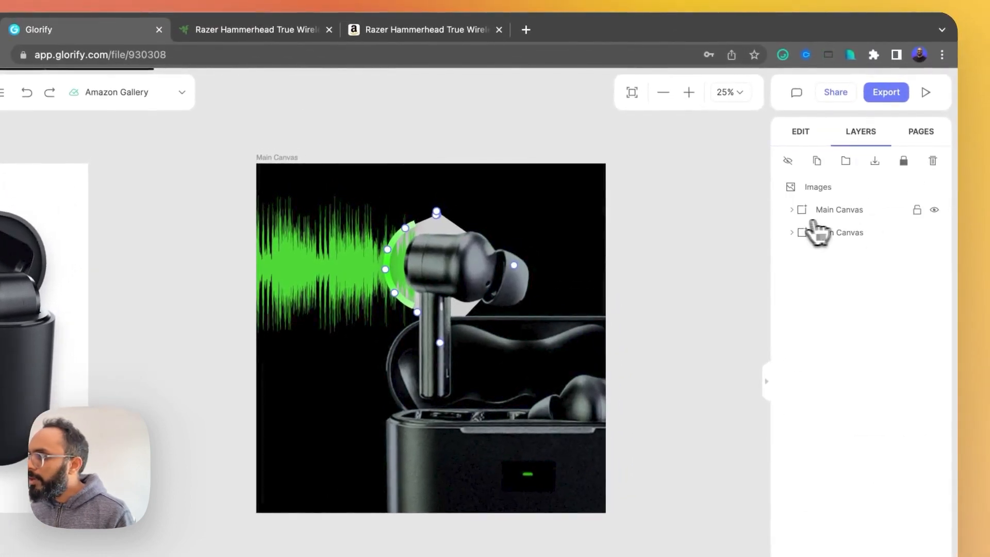
{"action": "left_click", "coordinate": [793, 209]}
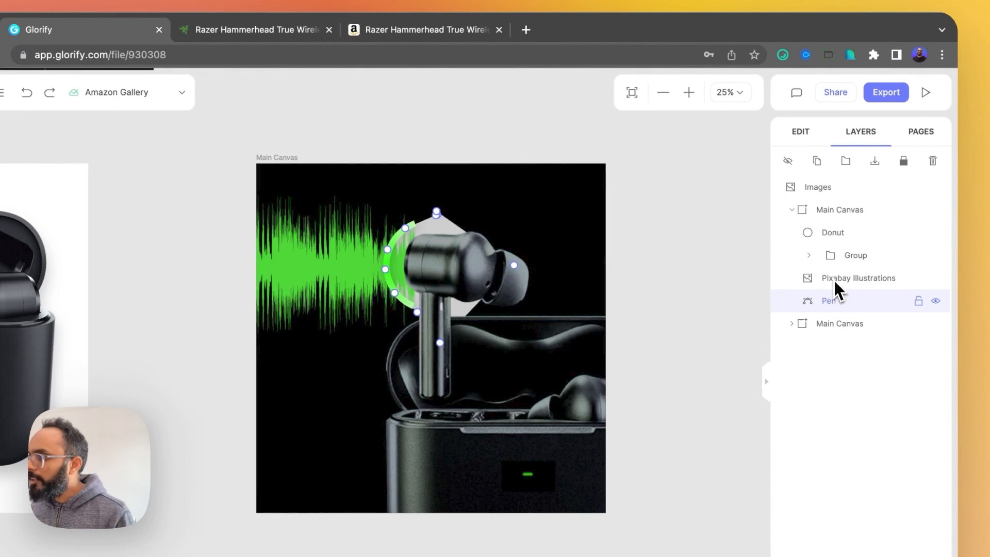
{"action": "left_click_drag", "start_coordinate": [837, 283], "coordinate": [839, 285]}
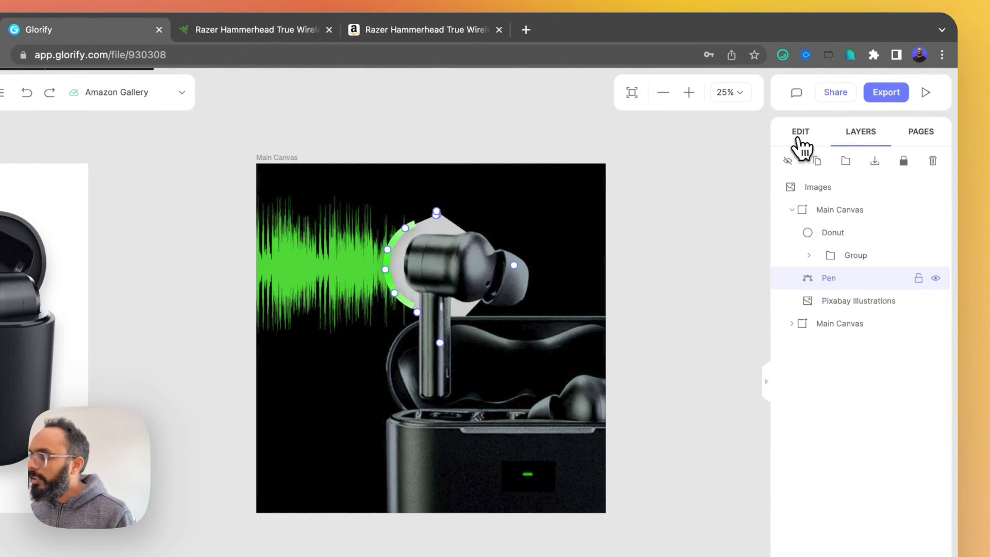
Step: Fill the pen shape with black sampled from the canvas so it masks the wave behind the arc
{"action": "left_click", "coordinate": [799, 135]}
{"action": "left_click", "coordinate": [851, 368]}
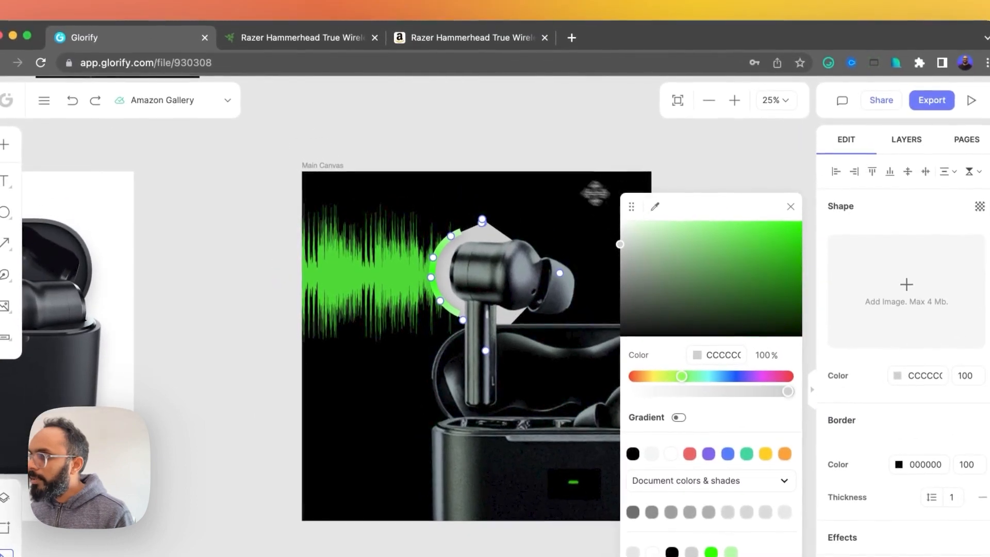
{"action": "left_click", "coordinate": [656, 207]}
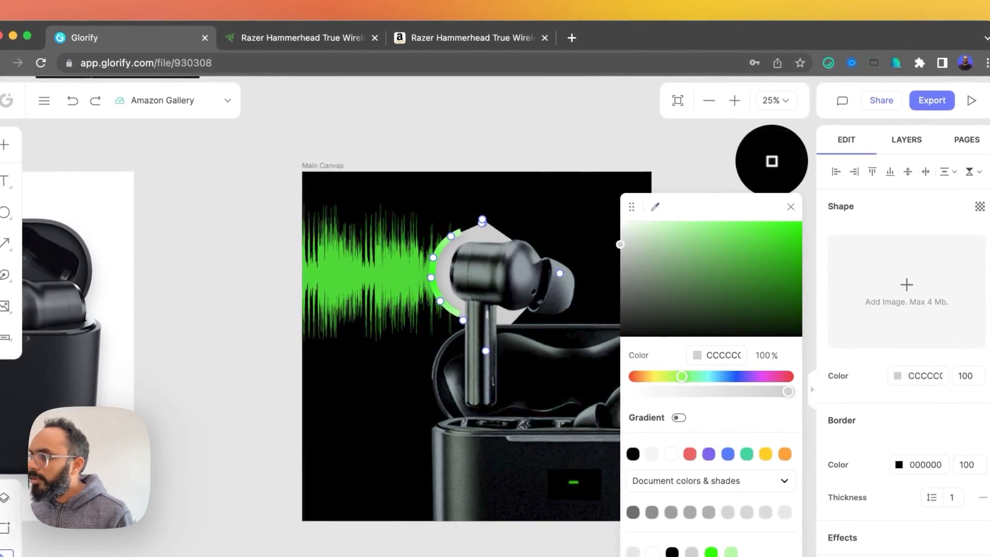
{"action": "left_click", "coordinate": [772, 161]}
{"action": "left_click", "coordinate": [576, 145]}
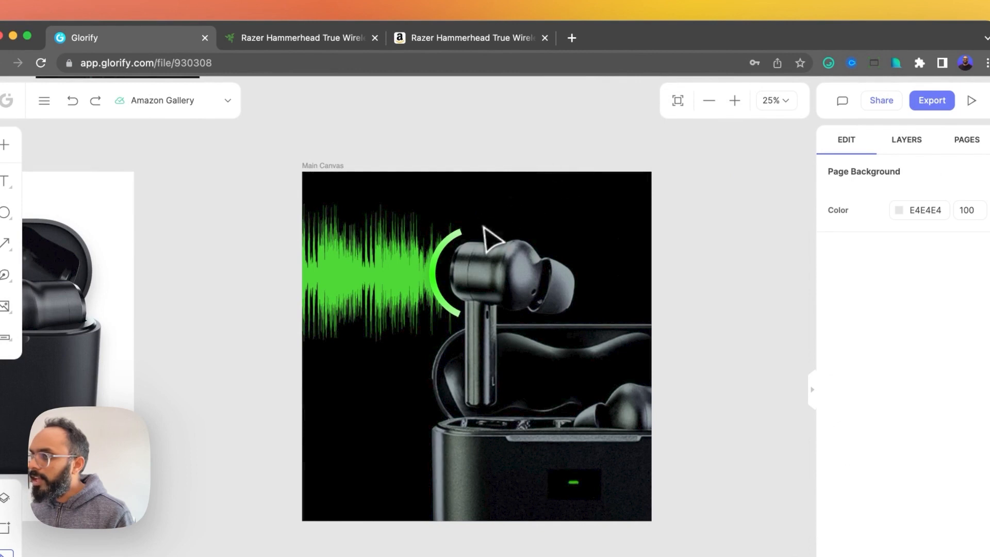
Step: Place a smaller copy of the sound wave at its centre, about X -296, Y 337, and recolour its overlay 00FF2A
{"action": "left_click", "coordinate": [382, 323]}
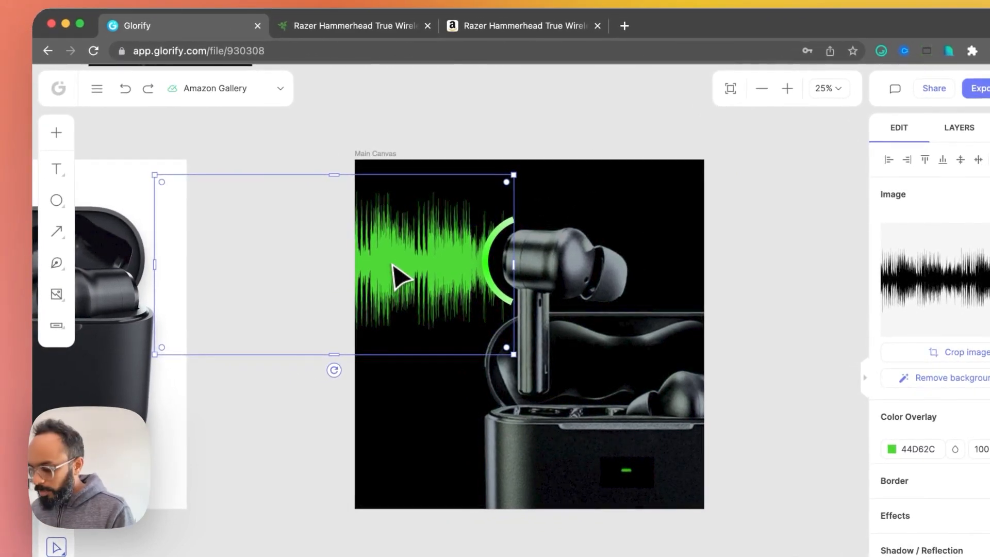
{"action": "left_click_drag", "start_coordinate": [157, 178], "coordinate": [246, 223]}
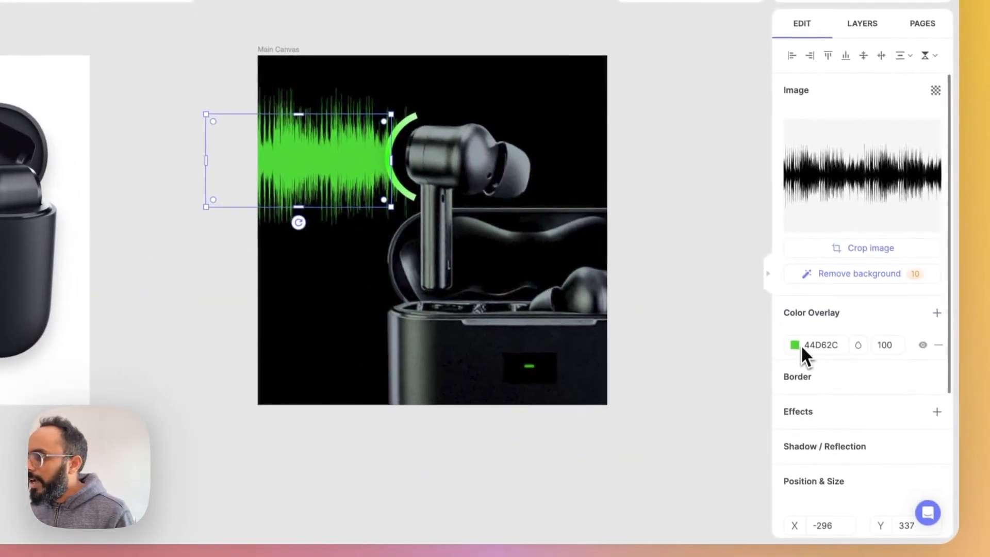
{"action": "left_click", "coordinate": [866, 436]}
{"action": "left_click_drag", "start_coordinate": [629, 183], "coordinate": [740, 121]}
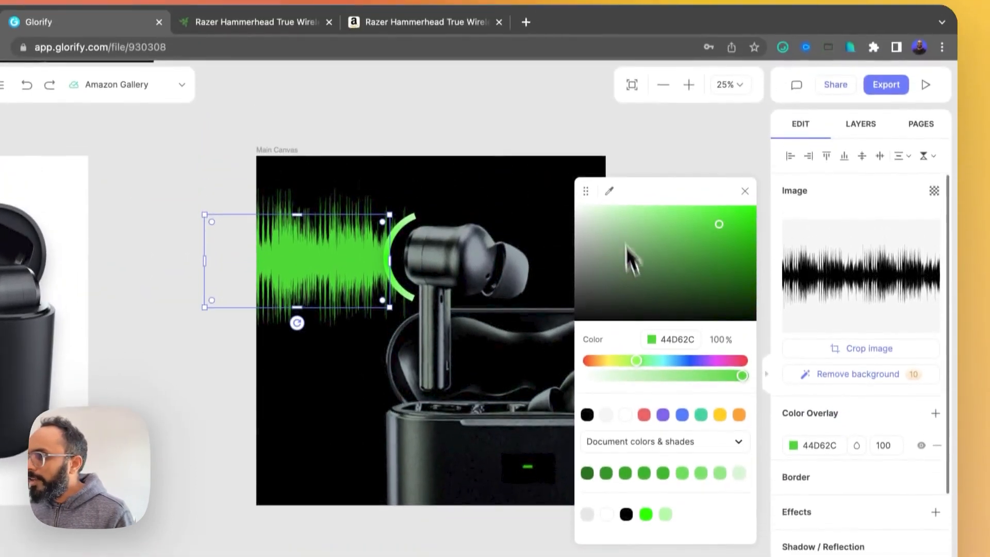
{"action": "left_click_drag", "start_coordinate": [720, 233], "coordinate": [692, 242]}
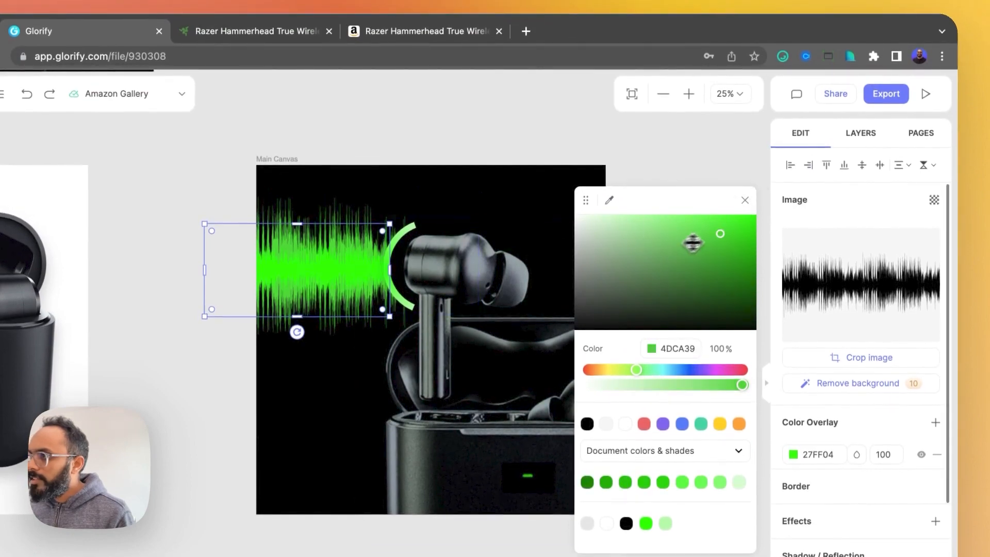
{"action": "left_click_drag", "start_coordinate": [769, 206], "coordinate": [745, 187]}
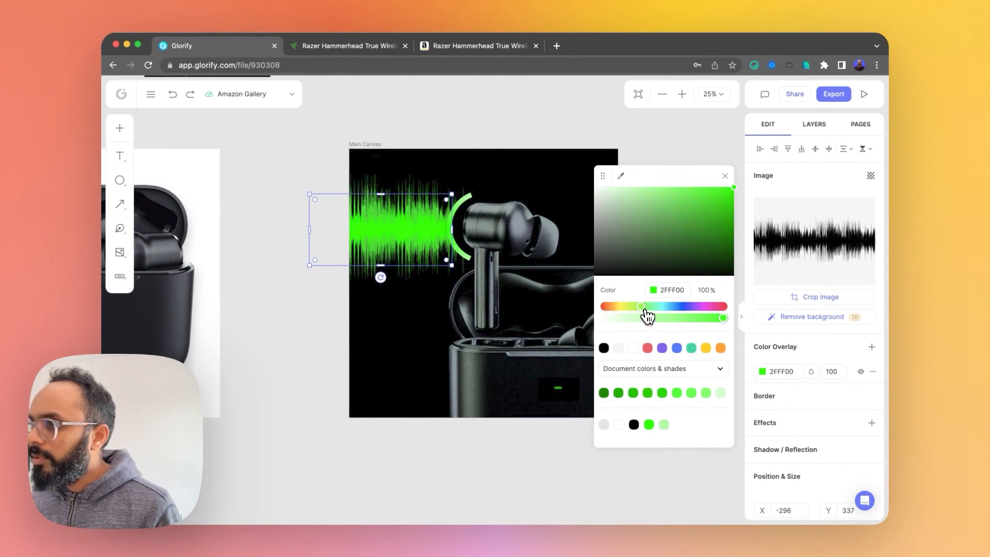
Step: Darken the green colour overlay of the larger sound wave behind the bright copy
{"action": "left_click", "coordinate": [397, 194]}
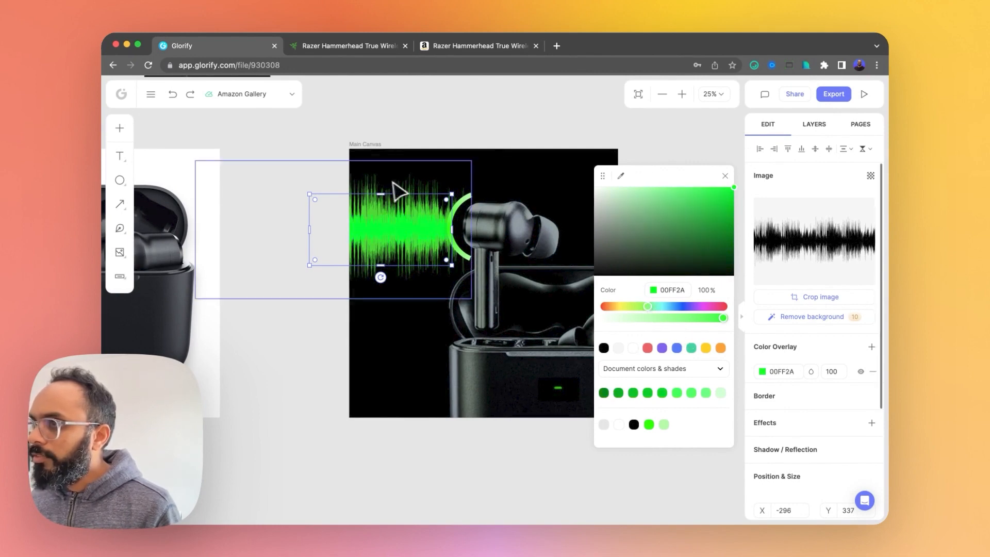
{"action": "left_click", "coordinate": [761, 371]}
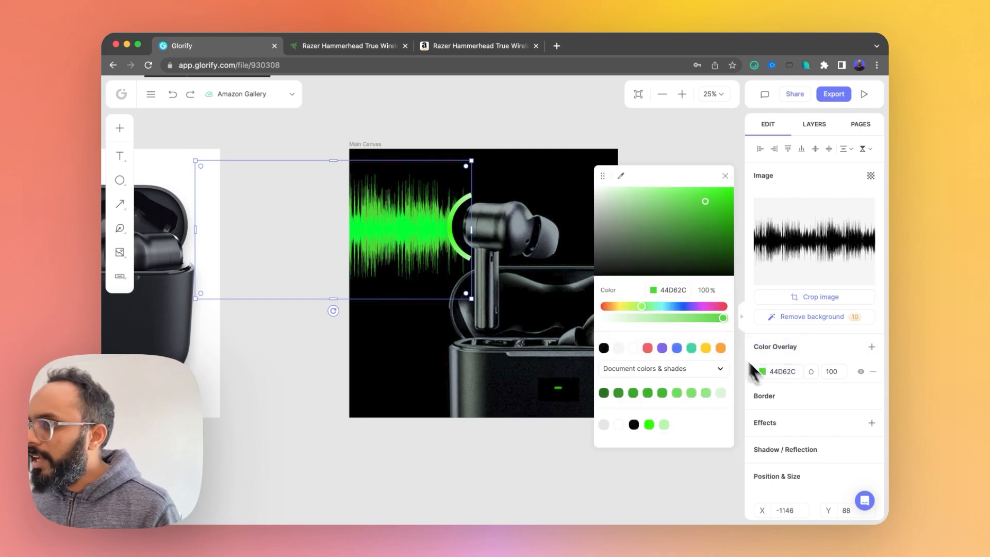
{"action": "left_click", "coordinate": [706, 218]}
{"action": "left_click_drag", "start_coordinate": [705, 226], "coordinate": [704, 223]}
{"action": "left_click", "coordinate": [536, 115]}
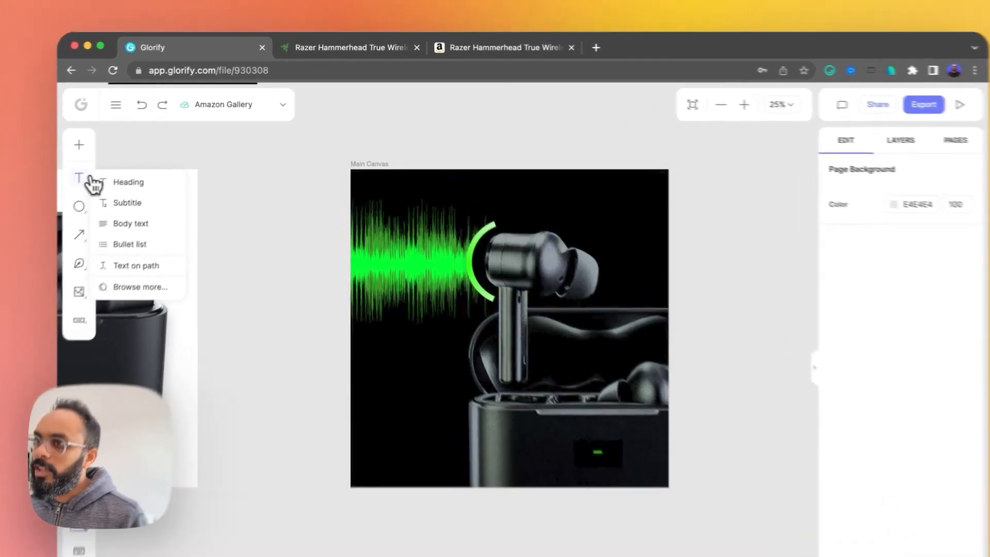
{"action": "left_click", "coordinate": [120, 156]}
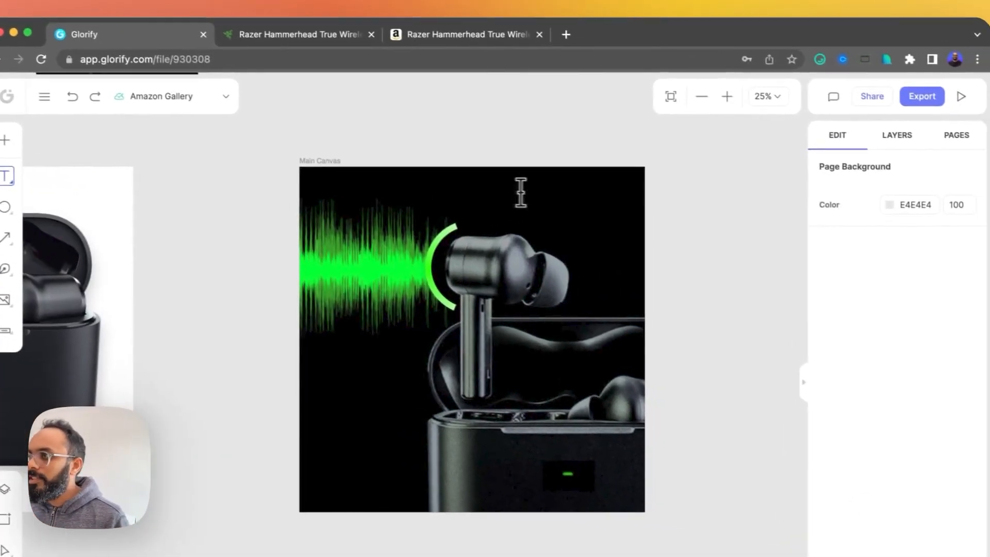
{"action": "left_click", "coordinate": [486, 175]}
{"action": "left_click", "coordinate": [666, 233]}
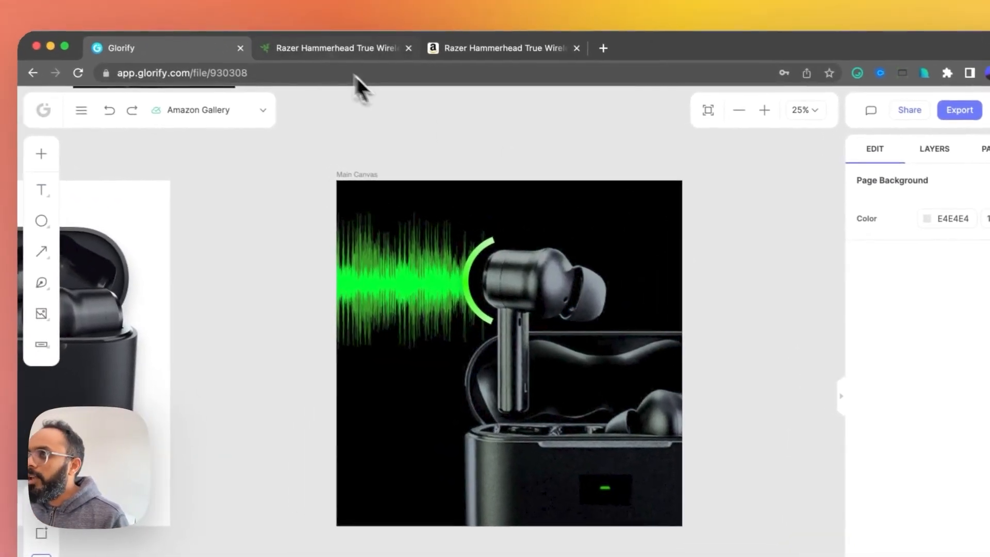
Step: Copy "ADVANCED HYBRID ACTIVE NOISE CANCELLATION (ANC)" from the Razer product page and paste it as text above the earbud in Glorify
{"action": "left_click", "coordinate": [332, 47]}
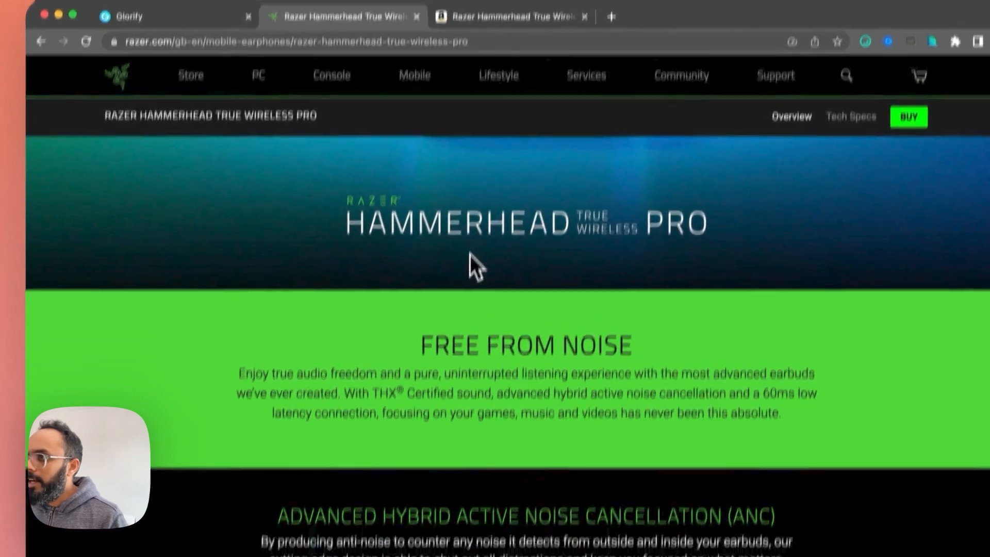
{"action": "scroll", "coordinate": [458, 289], "scroll_direction": "down", "scroll_amount": 3}
{"action": "left_click_drag", "start_coordinate": [443, 335], "coordinate": [804, 337]}
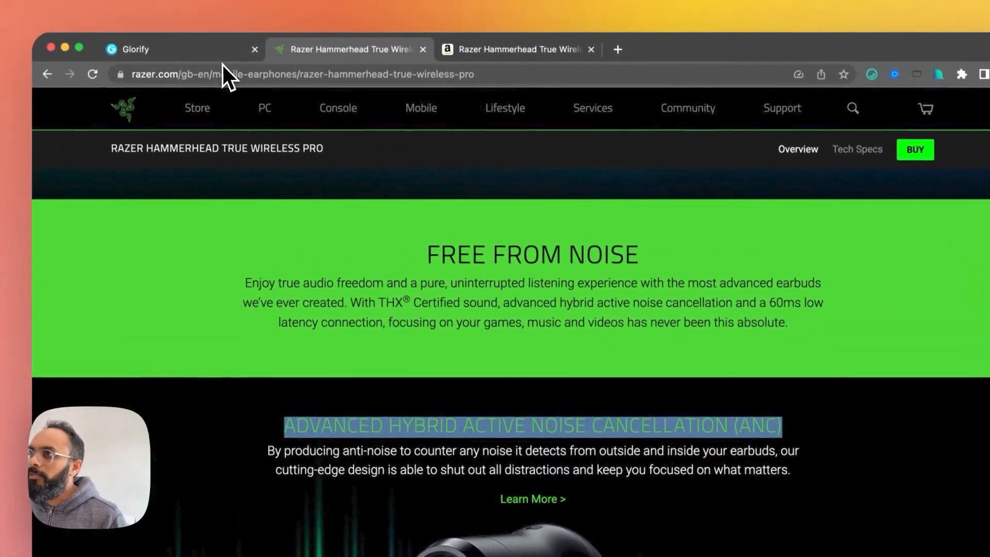
{"action": "left_click", "coordinate": [185, 5]}
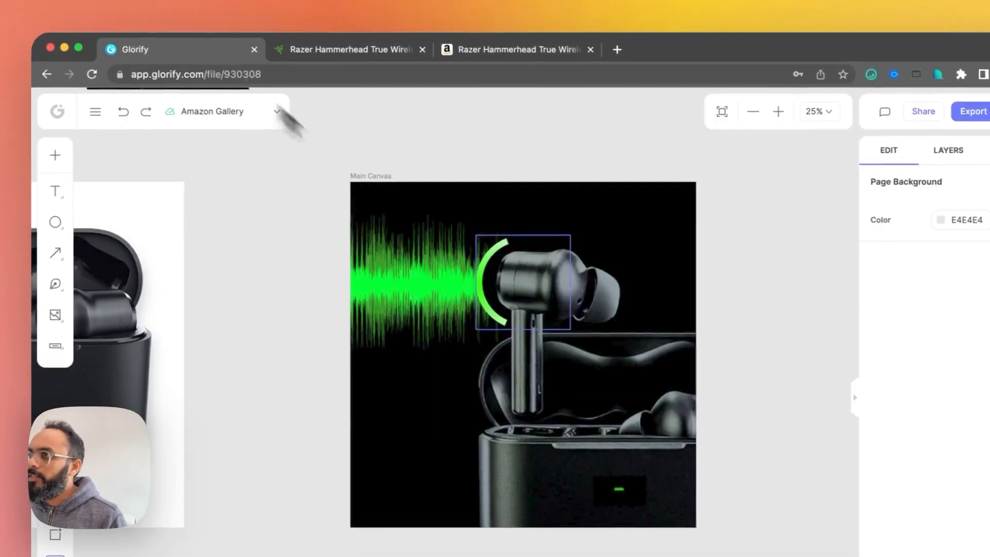
{"action": "key", "text": "super+v"}
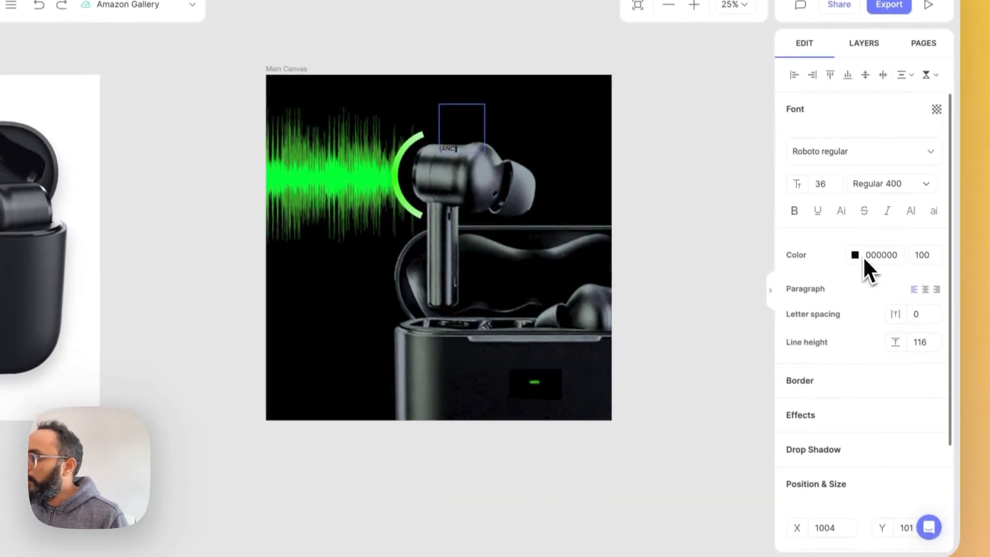
Step: Colour the pasted text green 44D62C, sampled from the green band in the Razer page screenshot
{"action": "left_click", "coordinate": [895, 351]}
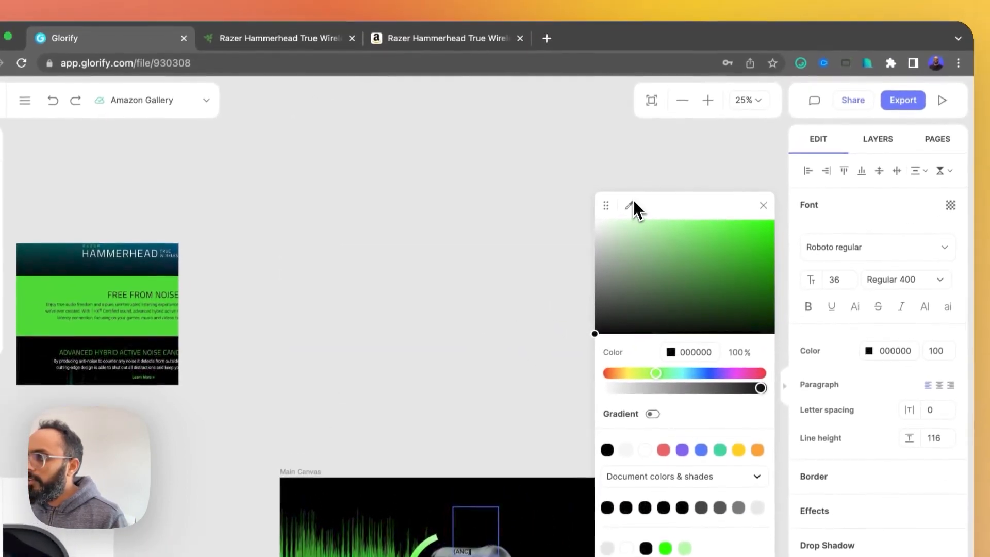
{"action": "left_click", "coordinate": [629, 205]}
{"action": "left_click", "coordinate": [96, 291]}
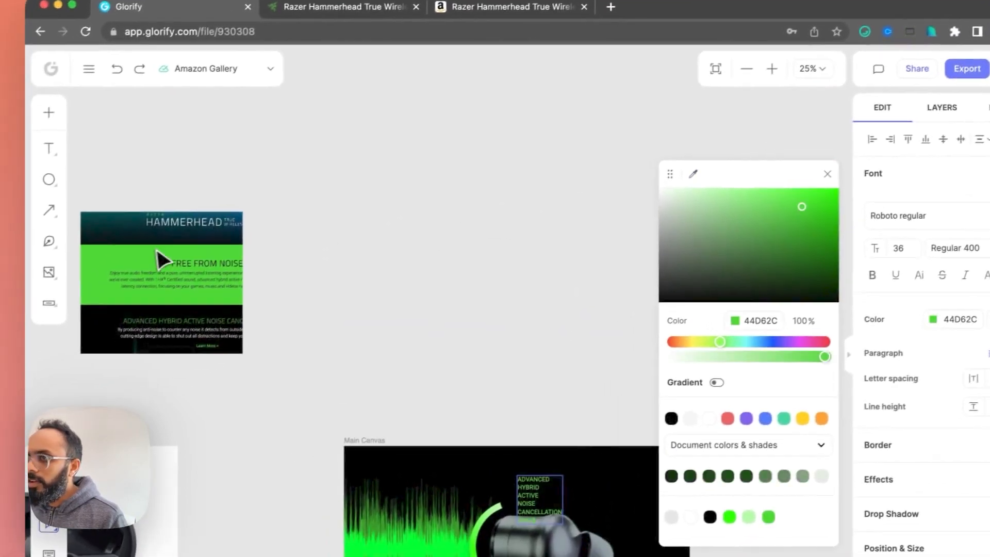
{"action": "left_click", "coordinate": [482, 316]}
{"action": "scroll", "coordinate": [510, 317], "scroll_direction": "down", "scroll_amount": 5}
Step: Enlarge the heading to font size 84 on two lines and place it above the earbud, near the canvas's upper-right corner
{"action": "left_click", "coordinate": [462, 201]}
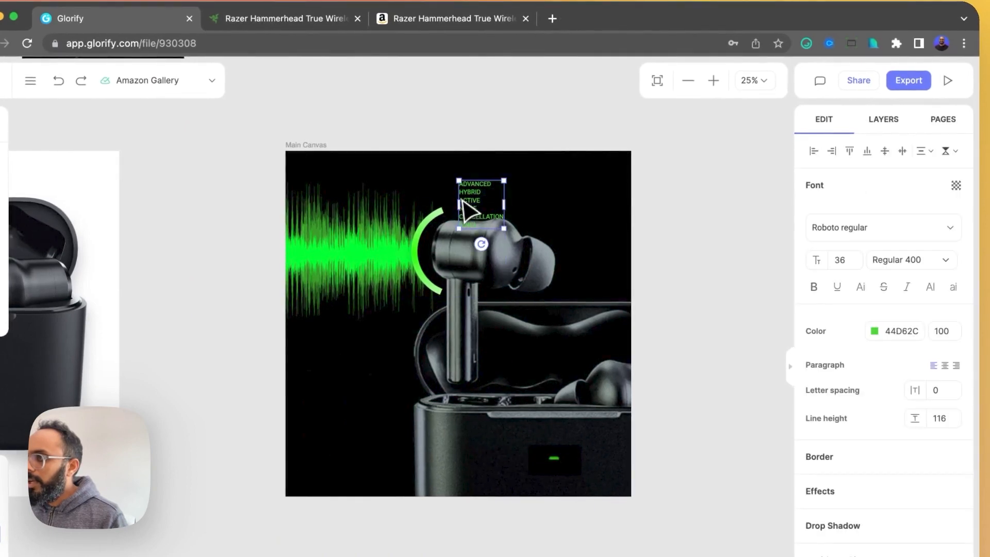
{"action": "left_click_drag", "start_coordinate": [505, 207], "coordinate": [505, 178]}
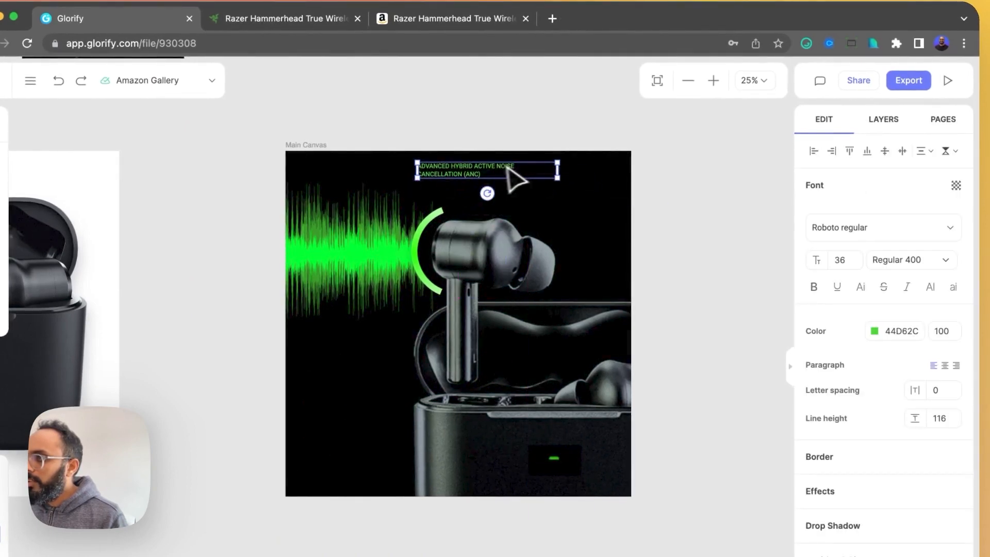
{"action": "left_click_drag", "start_coordinate": [559, 184], "coordinate": [696, 253]}
{"action": "left_click_drag", "start_coordinate": [742, 182], "coordinate": [657, 184]}
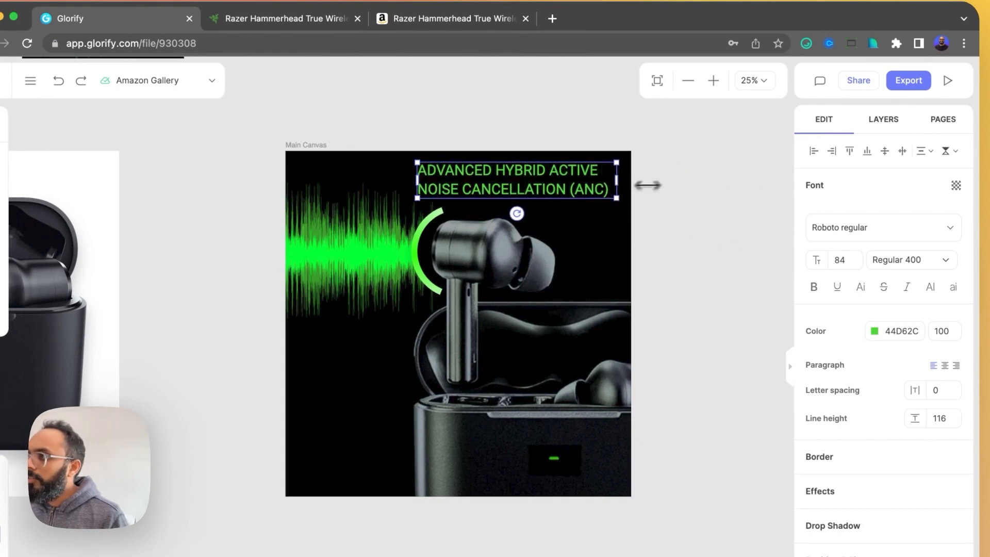
{"action": "left_click_drag", "start_coordinate": [539, 183], "coordinate": [548, 184]}
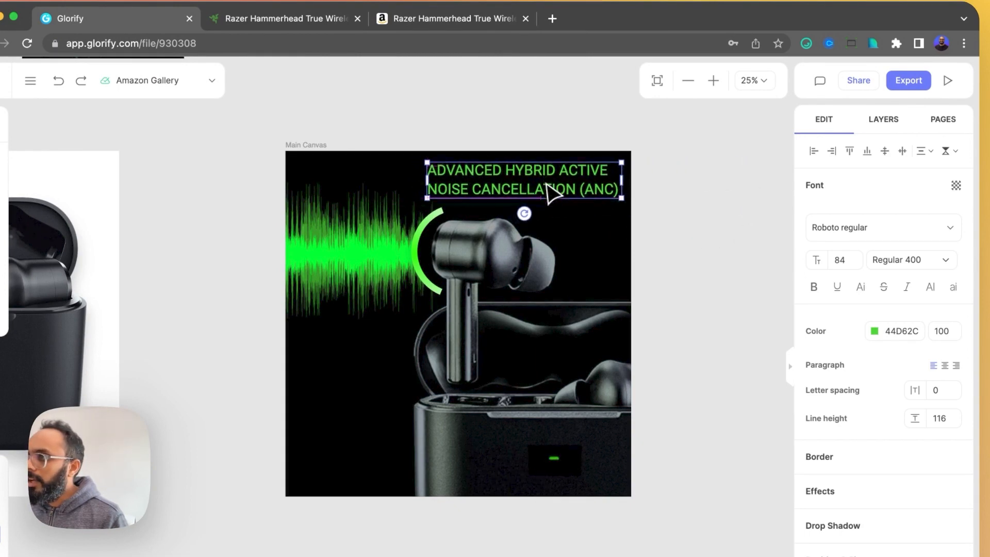
Step: Select the earbud, case, arc and sound waves together and move them slightly down, away from the heading
{"action": "left_click_drag", "start_coordinate": [680, 265], "coordinate": [358, 370]}
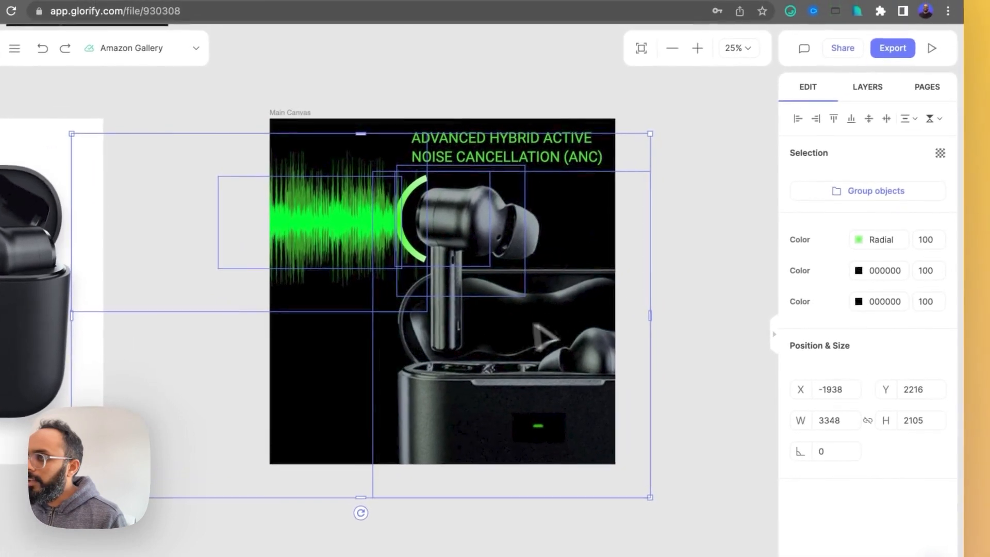
{"action": "left_click", "coordinate": [702, 294]}
{"action": "left_click_drag", "start_coordinate": [676, 247], "coordinate": [338, 402]}
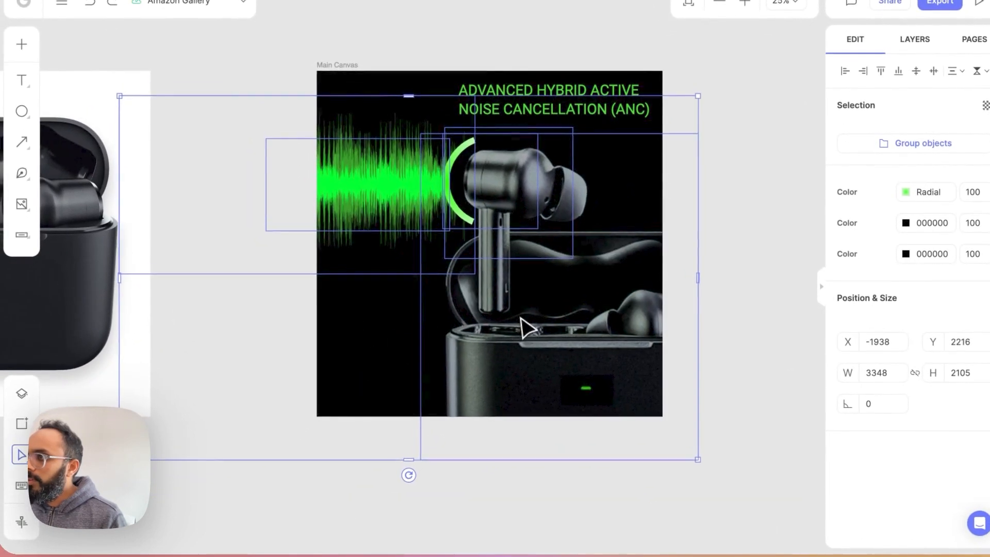
{"action": "left_click_drag", "start_coordinate": [520, 318], "coordinate": [517, 320]}
{"action": "left_click", "coordinate": [776, 198]}
{"action": "left_click_drag", "start_coordinate": [742, 213], "coordinate": [695, 154]}
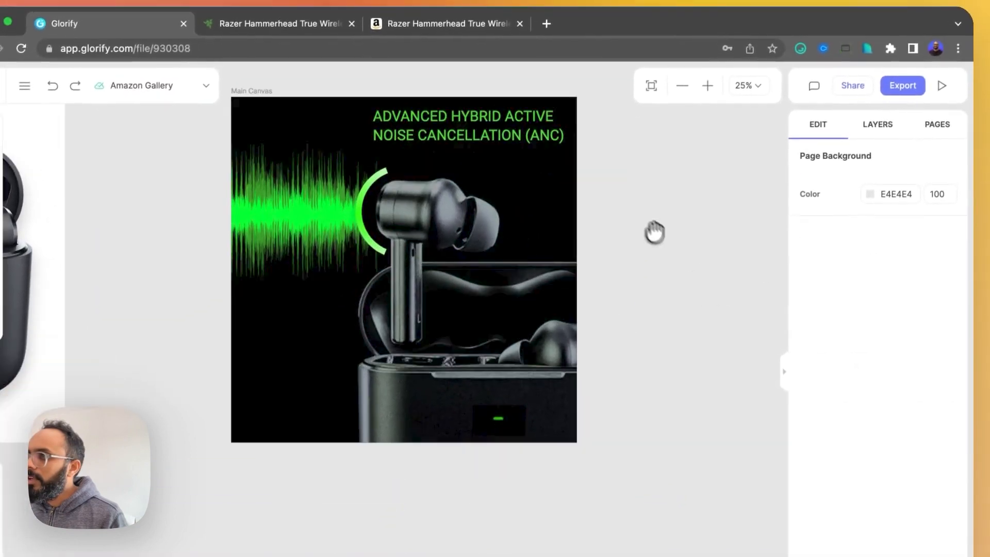
Step: Widen the heading's text box, align its text to the right and lower it slightly within the canvas's upper-right corner
{"action": "scroll", "coordinate": [671, 156], "scroll_direction": "down", "scroll_amount": 3}
{"action": "left_click", "coordinate": [507, 164]}
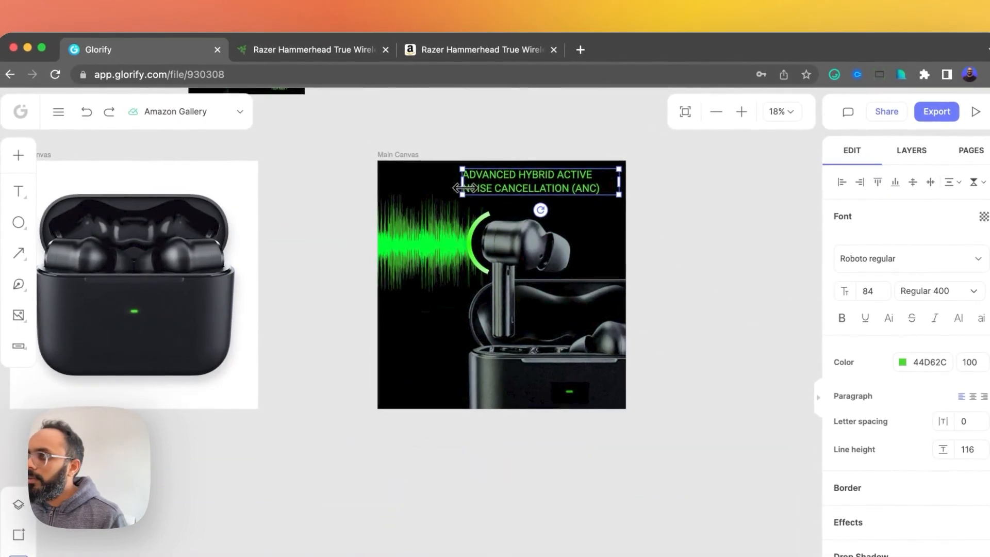
{"action": "left_click_drag", "start_coordinate": [465, 188], "coordinate": [450, 188]}
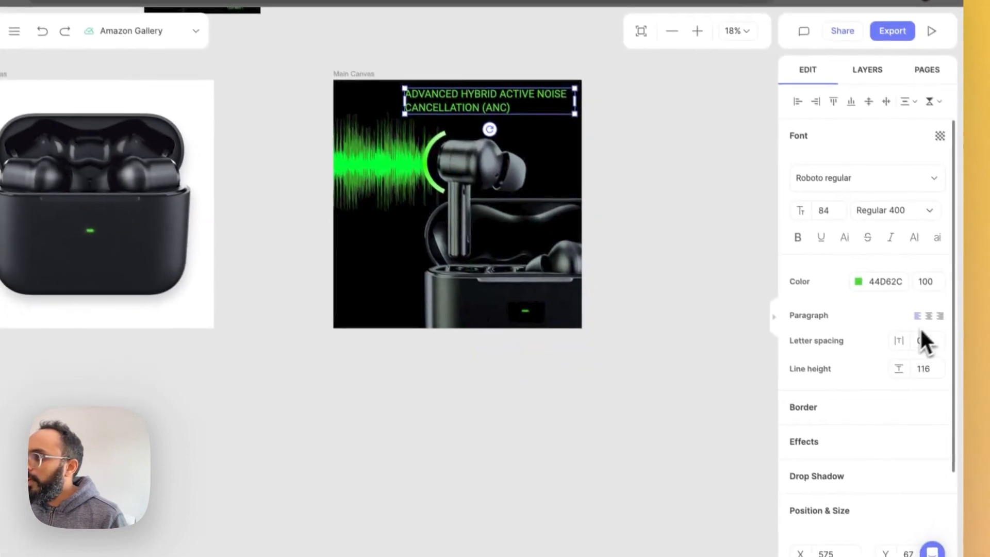
{"action": "left_click", "coordinate": [984, 395]}
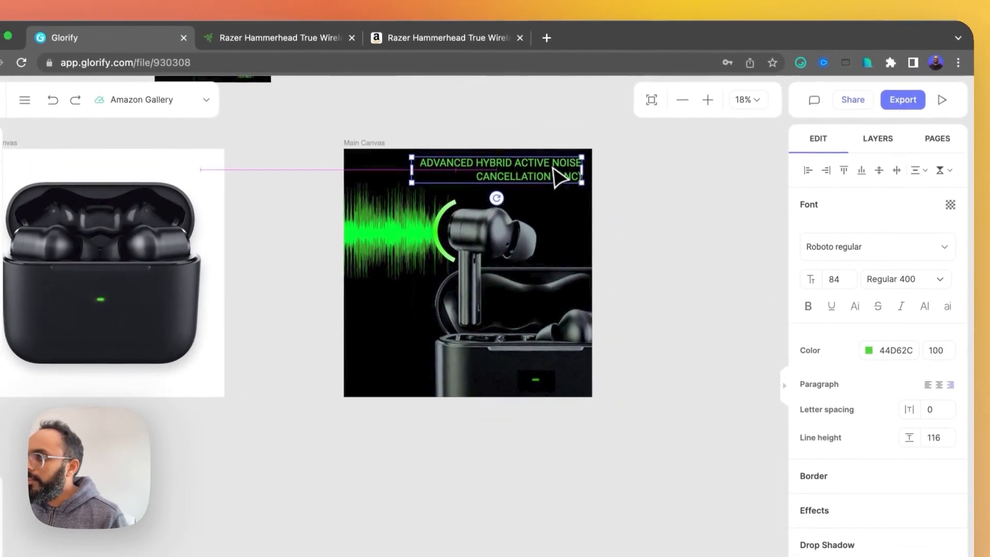
{"action": "left_click", "coordinate": [689, 189]}
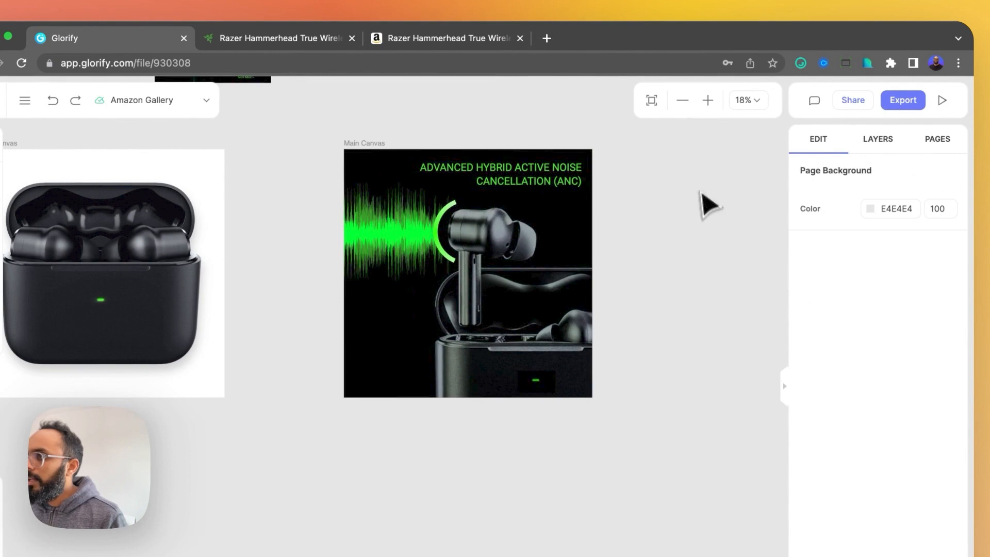
Step: Shift the combined earbud, case, arc and sound wave artwork a little further down to leave more room under the heading
{"action": "left_click_drag", "start_coordinate": [658, 239], "coordinate": [342, 360]}
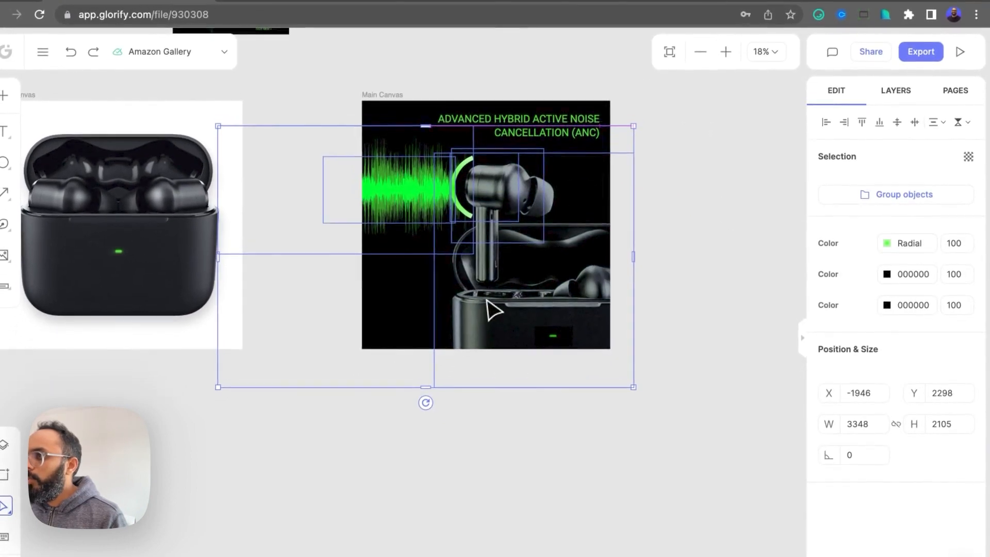
{"action": "left_click", "coordinate": [667, 285]}
{"action": "left_click_drag", "start_coordinate": [685, 191], "coordinate": [412, 342]}
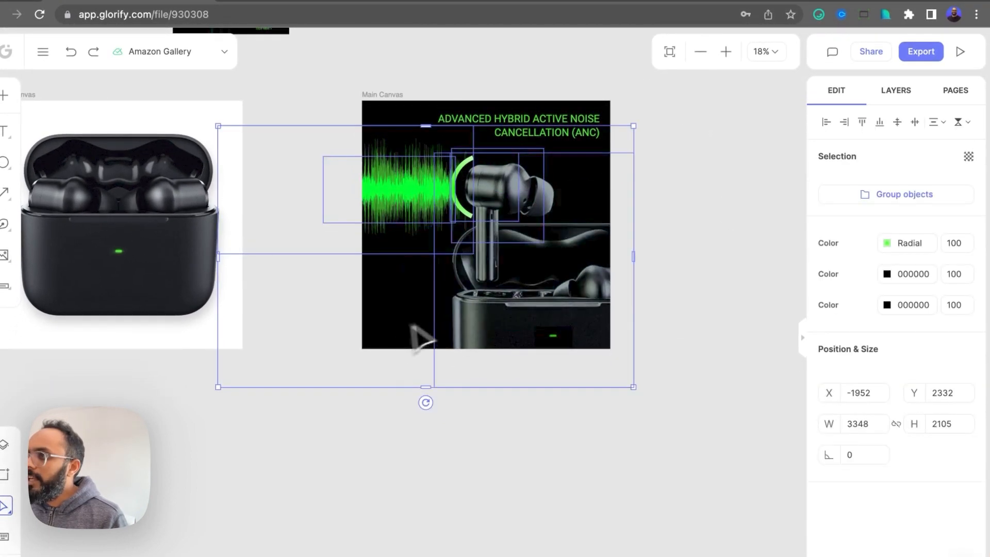
{"action": "left_click", "coordinate": [628, 267]}
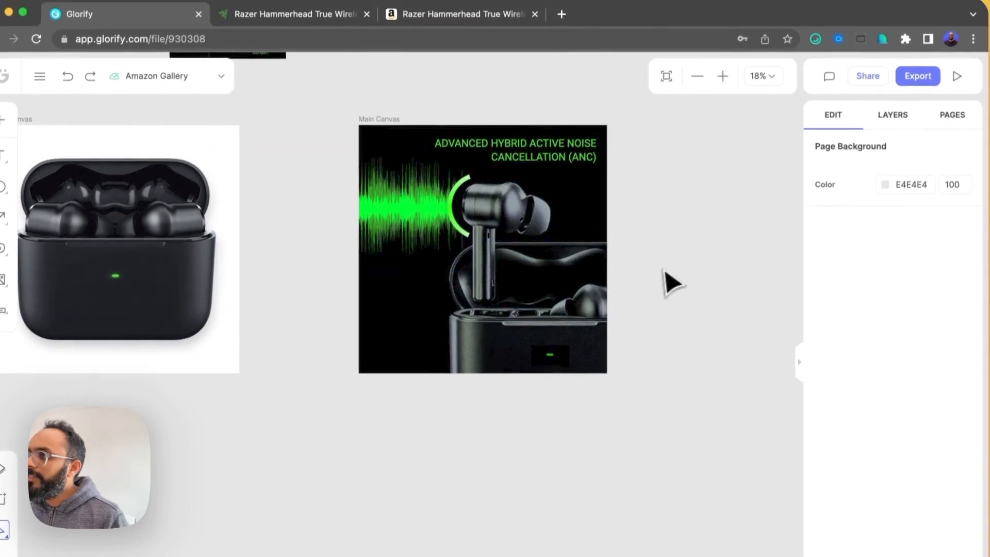
Step: Move the dark noise-cancellation canvas closer to the white product canvas, keeping both canvases level
{"action": "scroll", "coordinate": [616, 271], "scroll_direction": "down", "scroll_amount": 3}
{"action": "left_click_drag", "start_coordinate": [409, 189], "coordinate": [391, 189]}
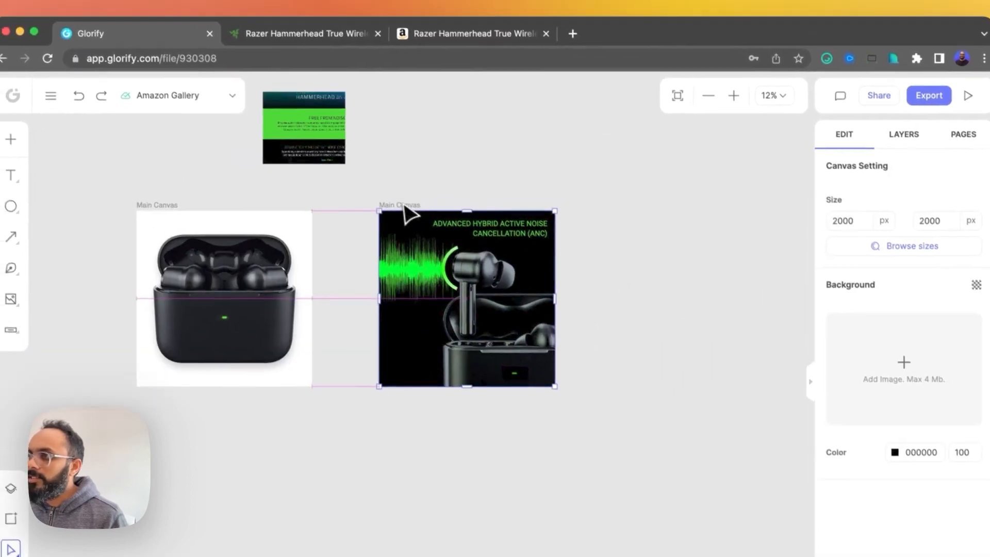
{"action": "left_click", "coordinate": [479, 171]}
{"action": "left_click_drag", "start_coordinate": [512, 194], "coordinate": [384, 193]}
{"action": "scroll", "coordinate": [312, 293], "scroll_direction": "up", "scroll_amount": 2}
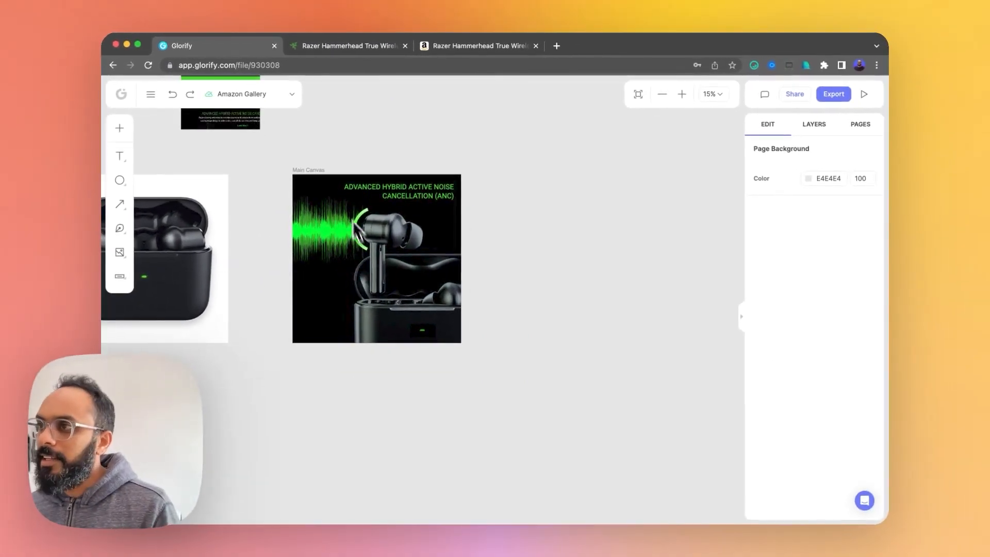
{"action": "scroll", "coordinate": [327, 227], "scroll_direction": "up", "scroll_amount": 2}
Step: Duplicate the noise-cancellation canvas and place the copy to its right, level and with the same spacing
{"action": "left_click", "coordinate": [293, 159]}
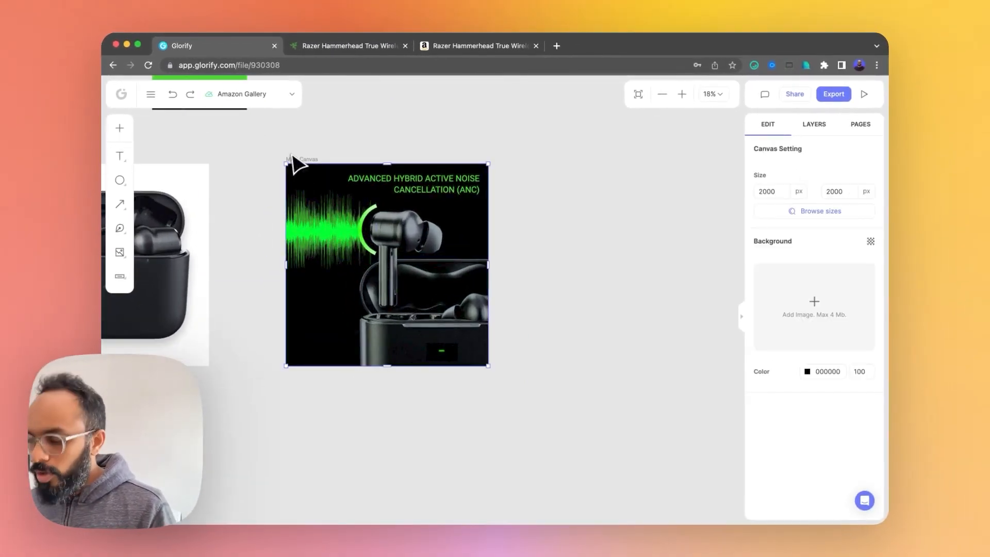
{"action": "key", "text": "super+d"}
{"action": "scroll", "coordinate": [453, 142], "scroll_direction": "down", "scroll_amount": 3}
{"action": "left_click_drag", "start_coordinate": [571, 147], "coordinate": [461, 157]}
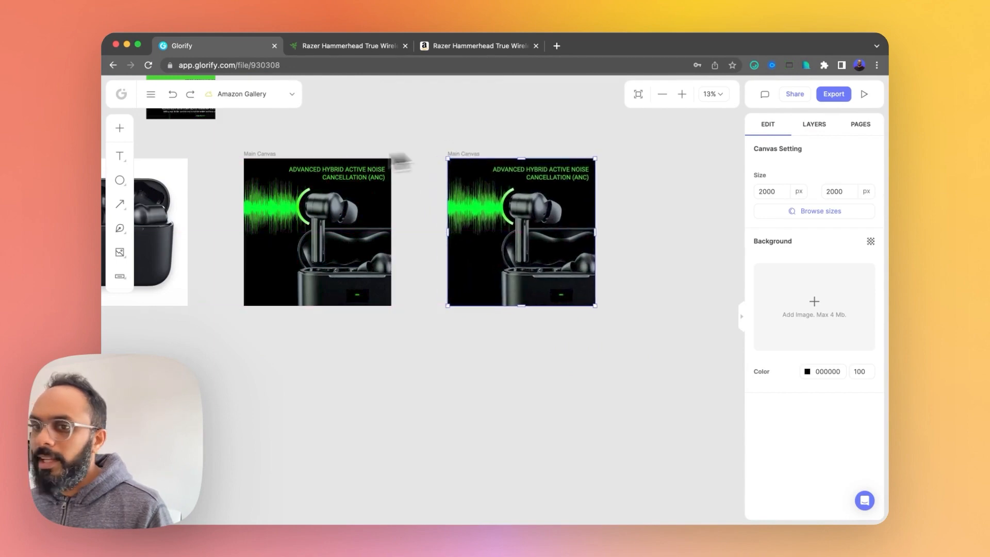
Step: Switch to the Amazon listing and view the in-ear design image and the gallery image after it
{"action": "left_click", "coordinate": [477, 49]}
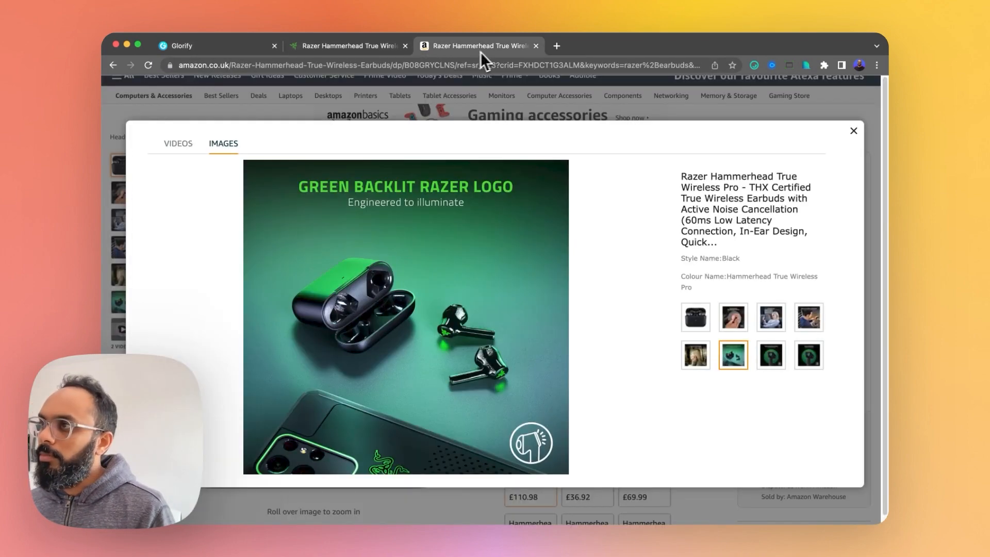
{"action": "left_click", "coordinate": [767, 316]}
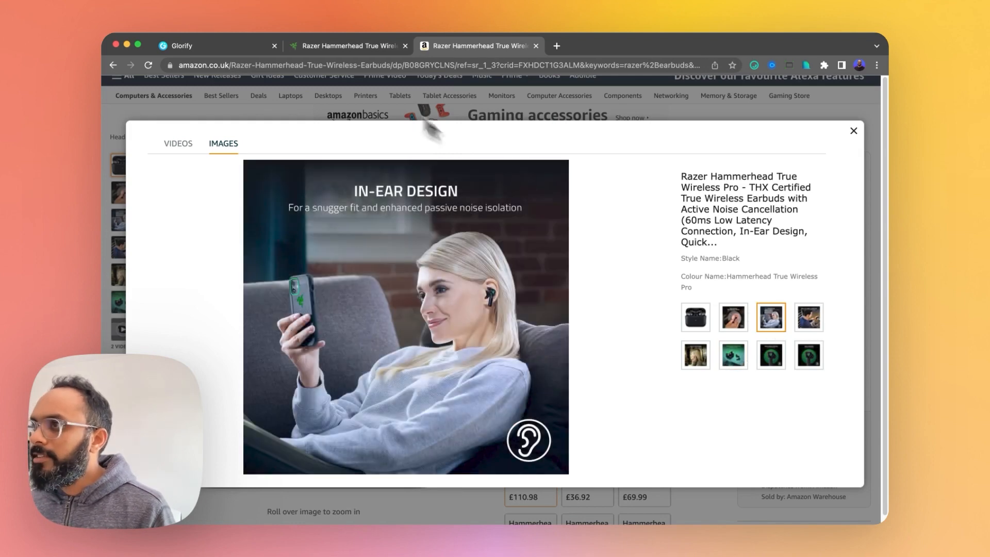
{"action": "left_click", "coordinate": [817, 324]}
Step: Switch to the Razer product page, locate the 60MS LOW LATENCY CONNECTION photo and open its context options
{"action": "left_click", "coordinate": [336, 47]}
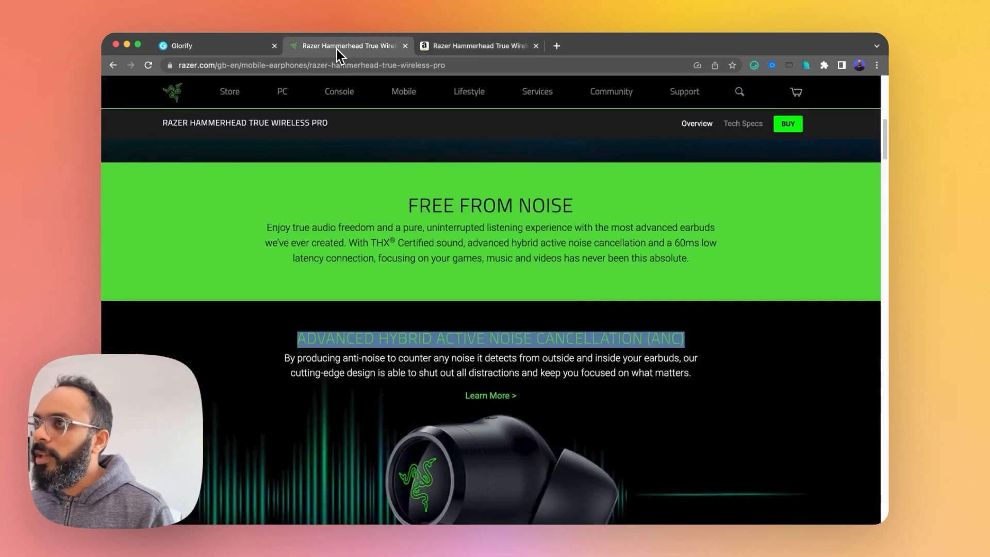
{"action": "scroll", "coordinate": [579, 302], "scroll_direction": "down", "scroll_amount": 20}
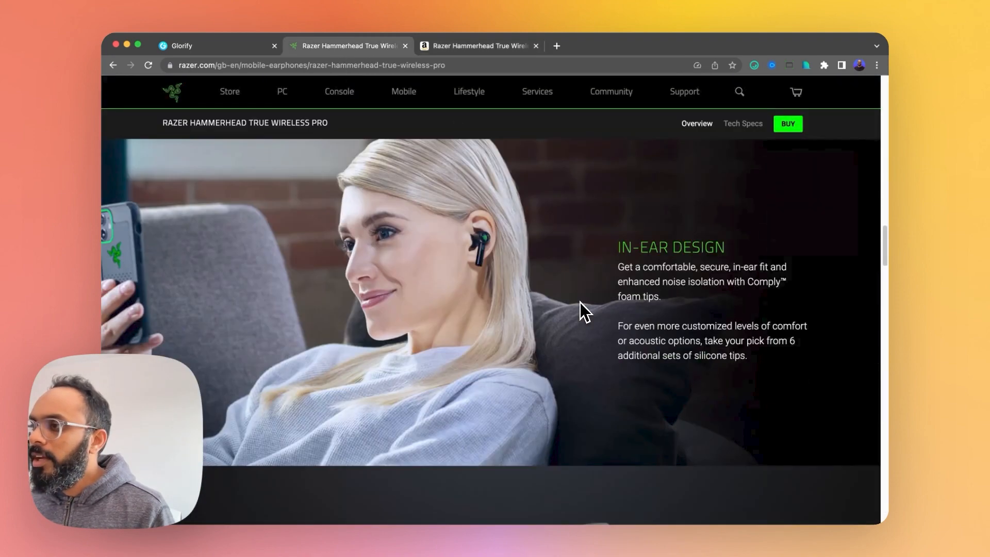
{"action": "scroll", "coordinate": [586, 308], "scroll_direction": "down", "scroll_amount": 12}
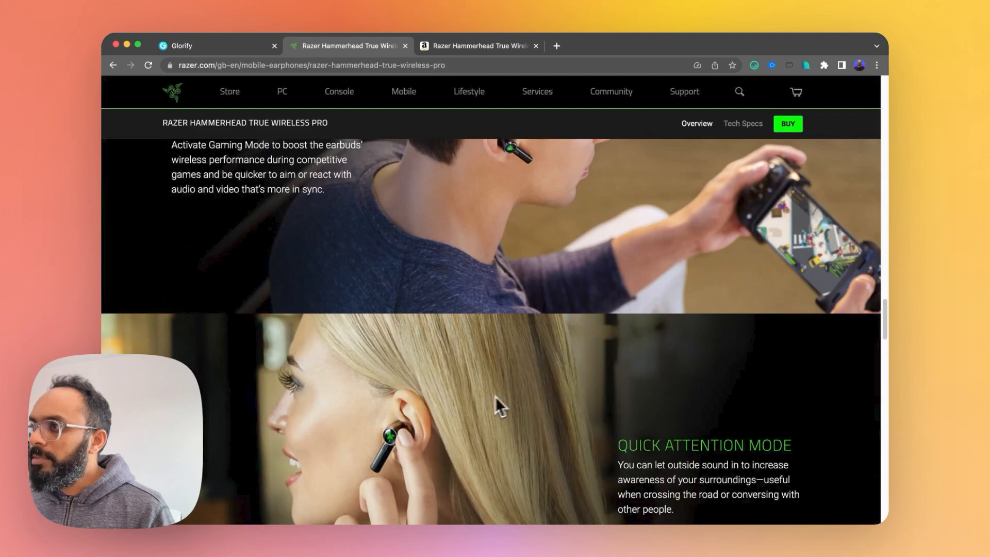
{"action": "scroll", "coordinate": [490, 361], "scroll_direction": "up", "scroll_amount": 3}
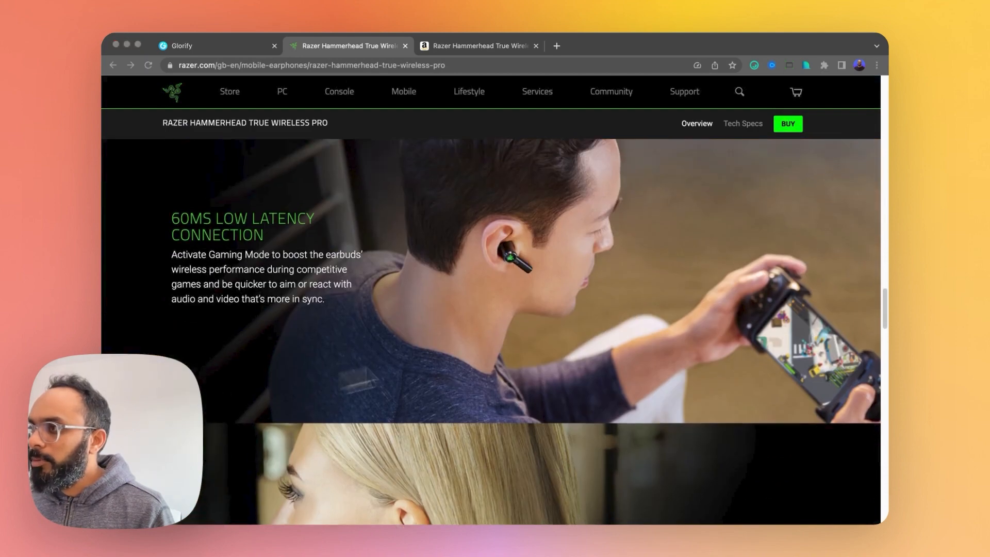
{"action": "scroll", "coordinate": [611, 311], "scroll_direction": "up", "scroll_amount": 2}
{"action": "right_click", "coordinate": [492, 319]}
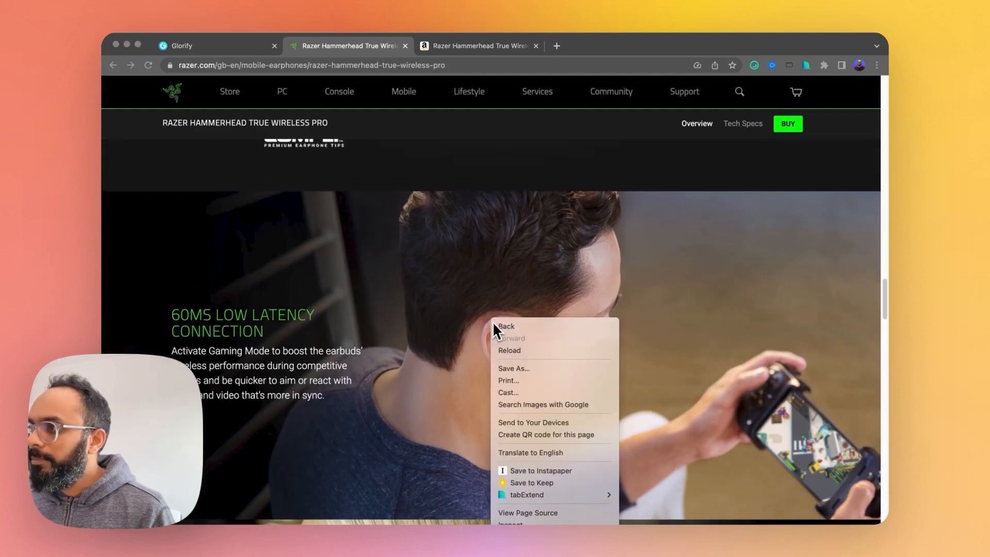
Step: Inspect the 60ms low latency section's photo in the page source, open its image file separately and copy the image
{"action": "left_click", "coordinate": [539, 524]}
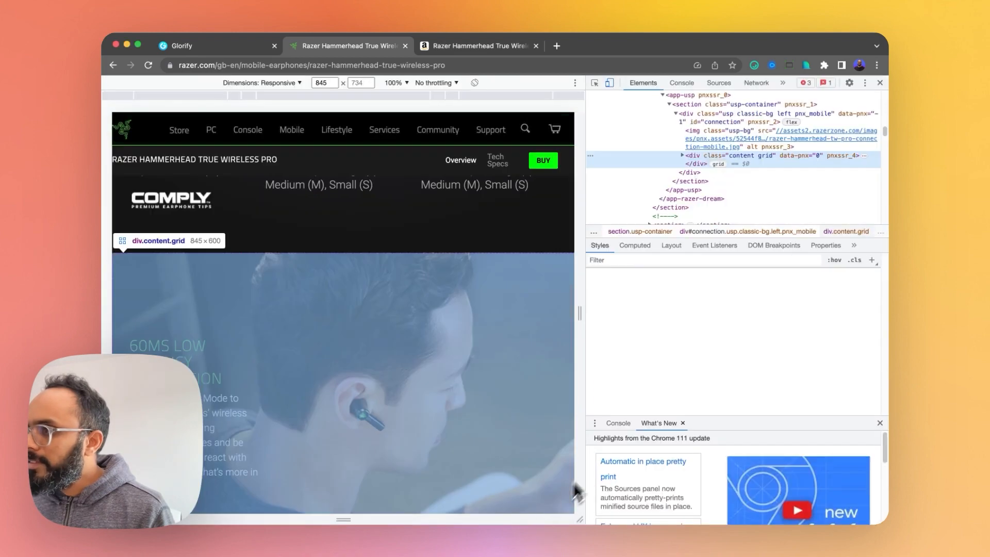
{"action": "left_click", "coordinate": [787, 137]}
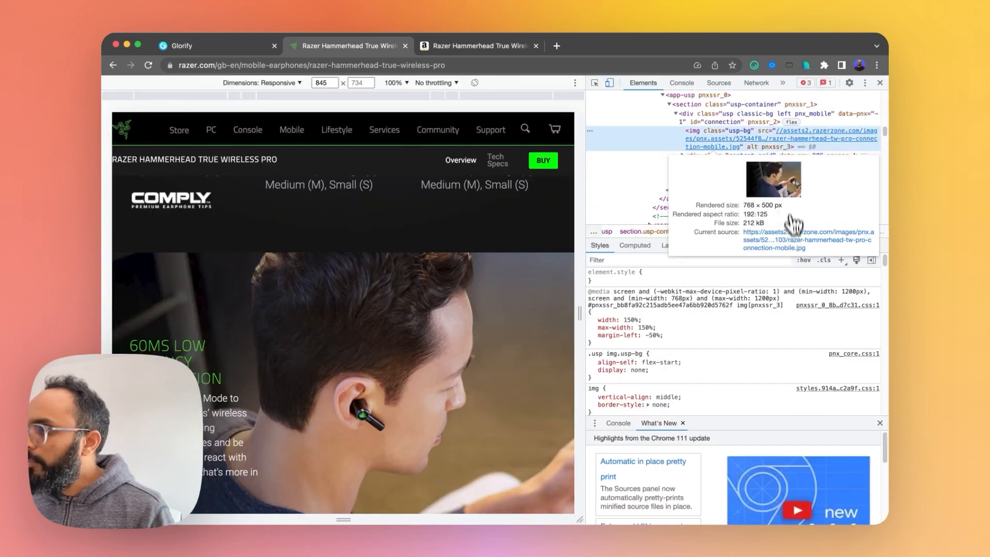
{"action": "left_click", "coordinate": [790, 238]}
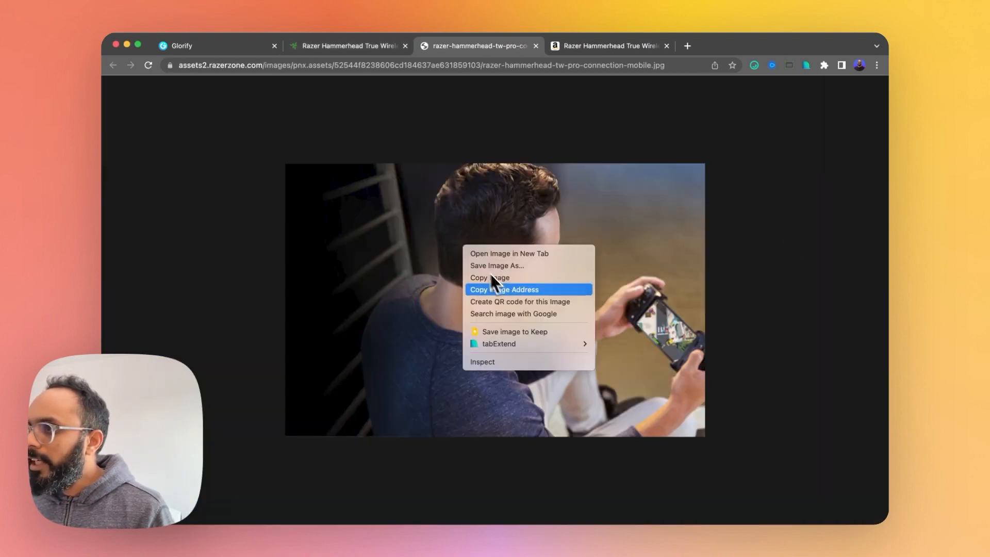
{"action": "left_click", "coordinate": [509, 278]}
Step: Switch to the Glorify design and delete all elements from the rightmost black canvas
{"action": "left_click", "coordinate": [285, 46]}
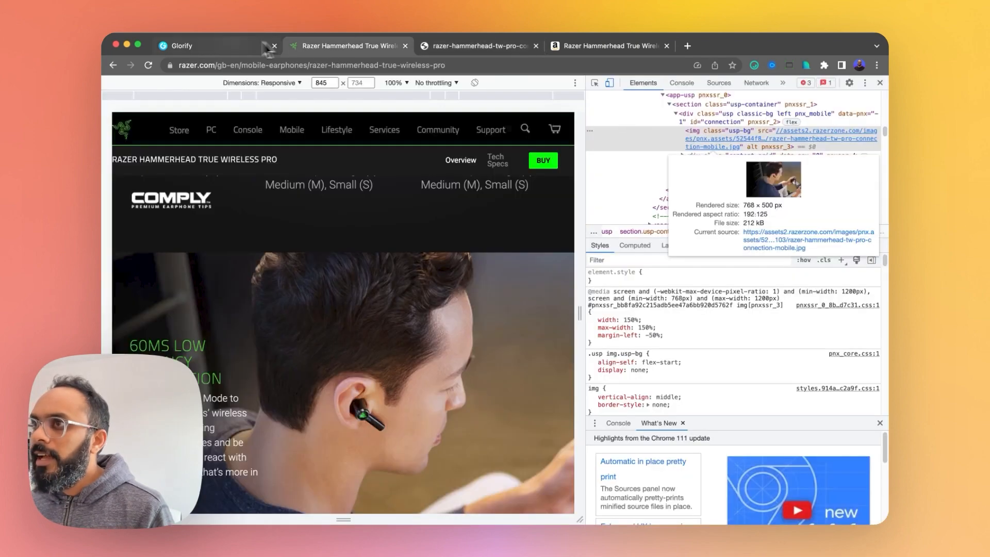
{"action": "left_click", "coordinate": [224, 41]}
{"action": "left_click", "coordinate": [612, 253]}
{"action": "left_click_drag", "start_coordinate": [658, 171], "coordinate": [460, 290]}
{"action": "left_click", "coordinate": [691, 238]}
{"action": "left_click_drag", "start_coordinate": [676, 177], "coordinate": [486, 273]}
{"action": "key", "text": "Delete"}
Step: Paste the copied photo onto the empty black canvas and enlarge it to about 2461 × 1602 px
{"action": "left_click", "coordinate": [481, 157]}
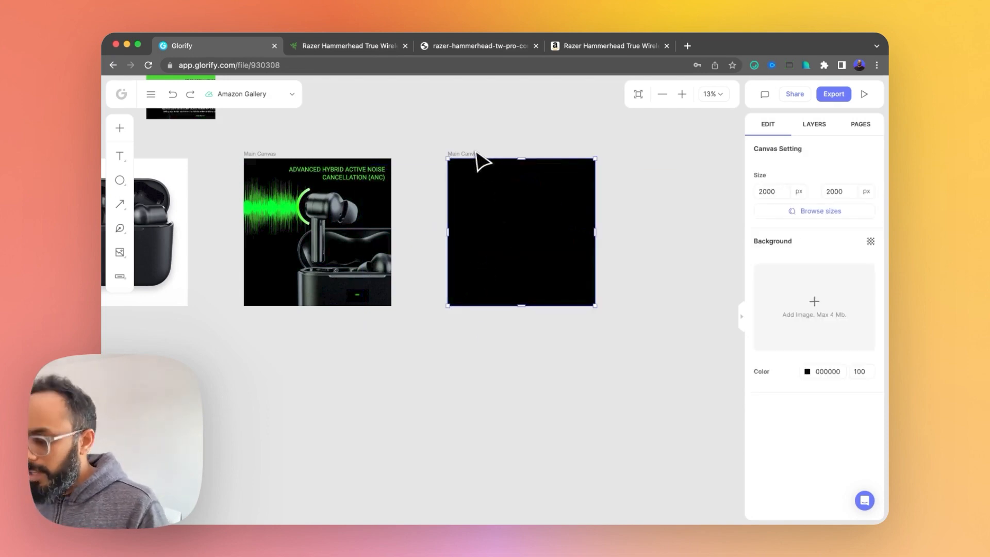
{"action": "key", "text": "super+v"}
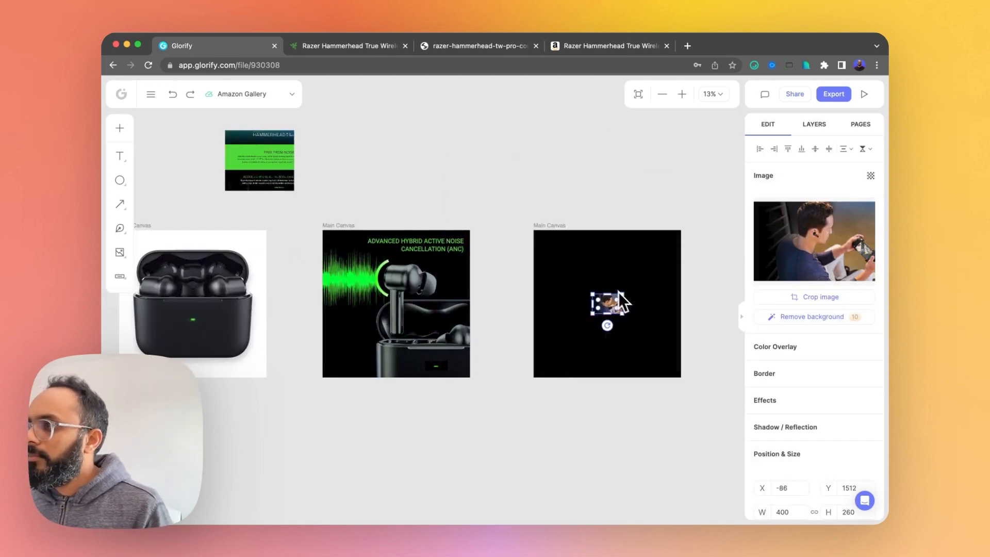
{"action": "left_click_drag", "start_coordinate": [622, 295], "coordinate": [696, 243]}
Step: Set the pasted photo as the canvas background and delete the leftover image layer
{"action": "right_click", "coordinate": [634, 283]}
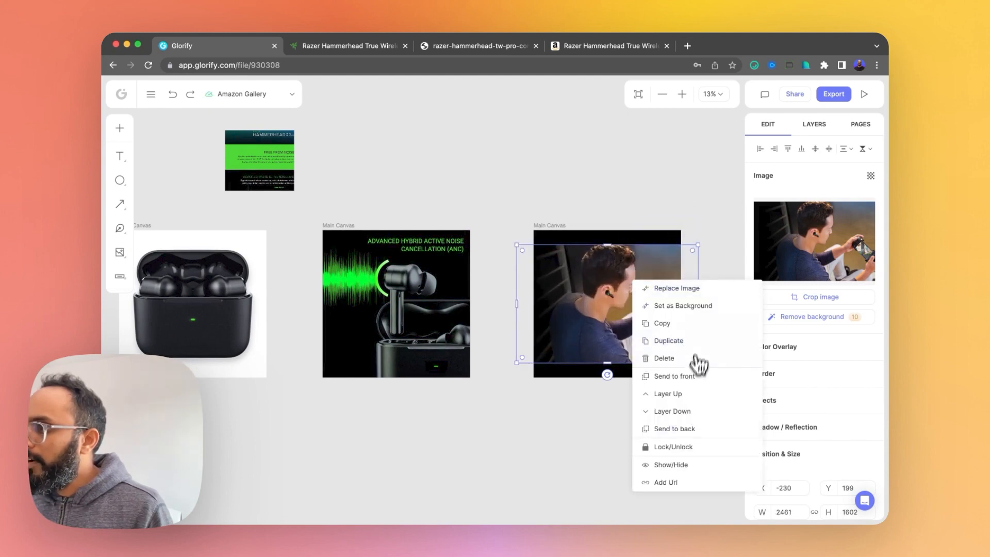
{"action": "left_click", "coordinate": [701, 309]}
{"action": "left_click", "coordinate": [621, 418]}
{"action": "left_click", "coordinate": [638, 328]}
{"action": "key", "text": "Delete"}
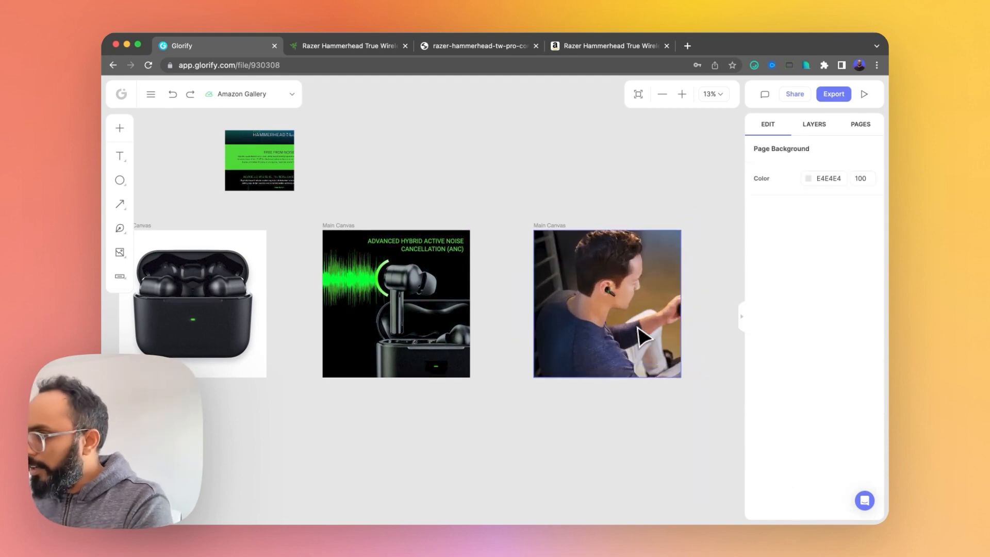
Step: Reposition the canvas background photo to X -440 and scale it to 105 so the phone is in frame
{"action": "left_click", "coordinate": [644, 338]}
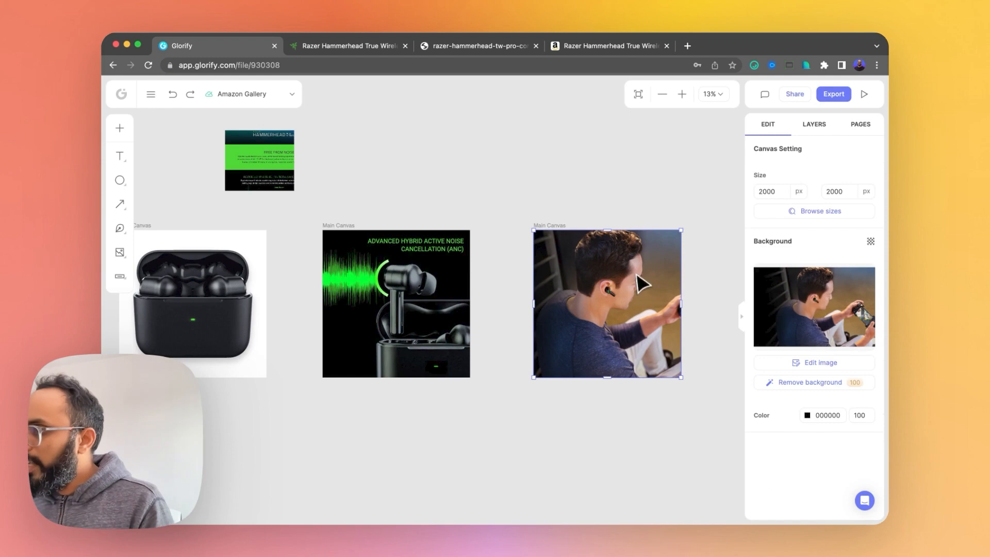
{"action": "left_click", "coordinate": [805, 361]}
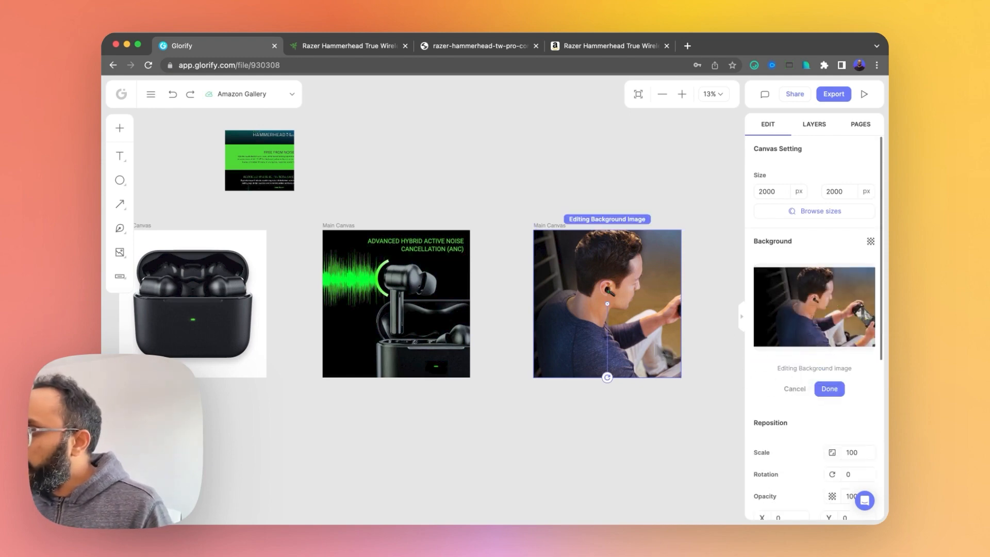
{"action": "scroll", "coordinate": [804, 413], "scroll_direction": "down", "scroll_amount": 2}
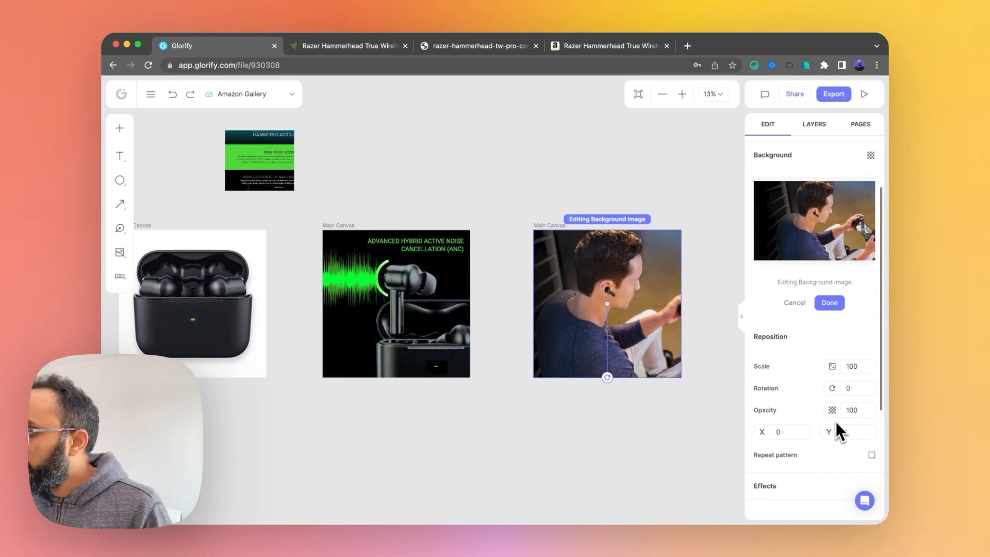
{"action": "left_click_drag", "start_coordinate": [775, 424], "coordinate": [527, 473]}
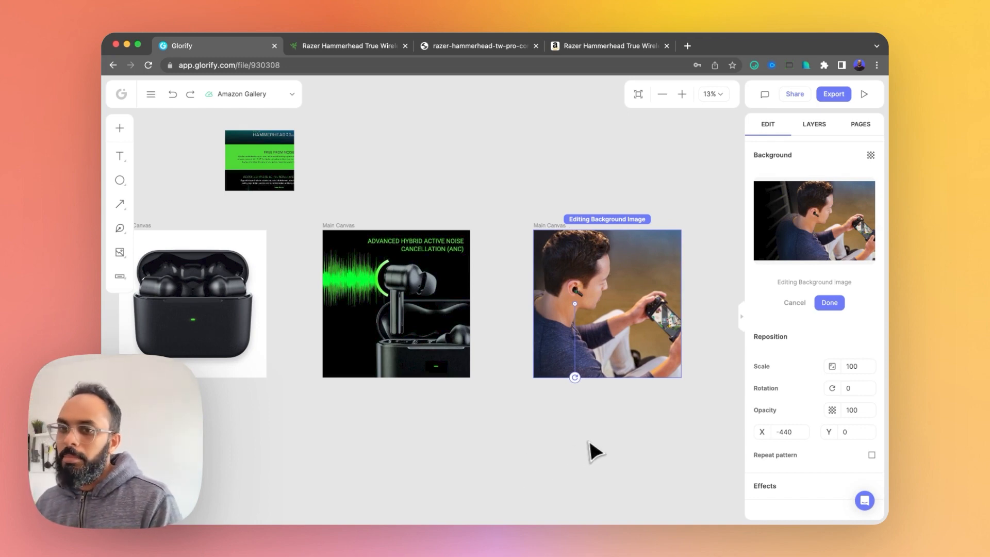
{"action": "left_click_drag", "start_coordinate": [833, 367], "coordinate": [837, 366]}
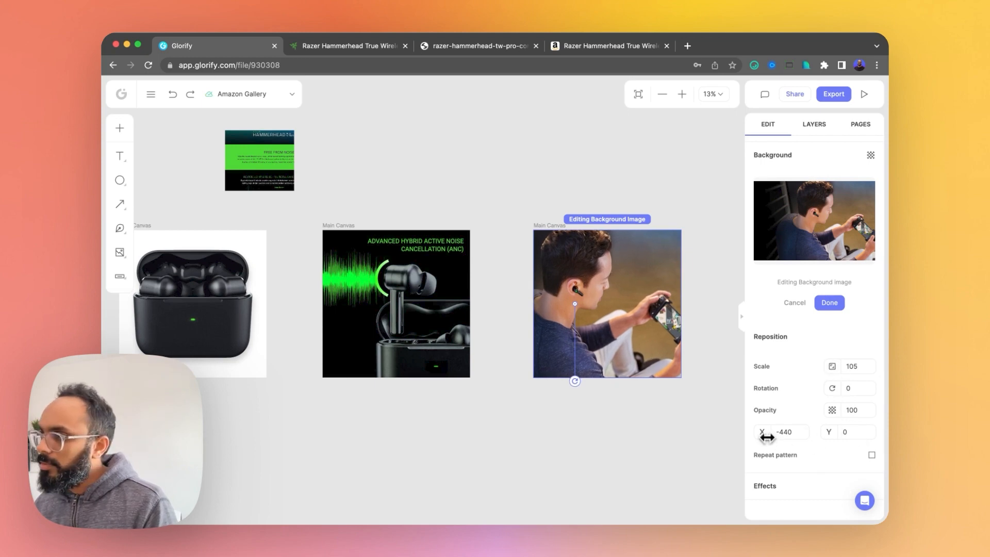
{"action": "left_click", "coordinate": [670, 446]}
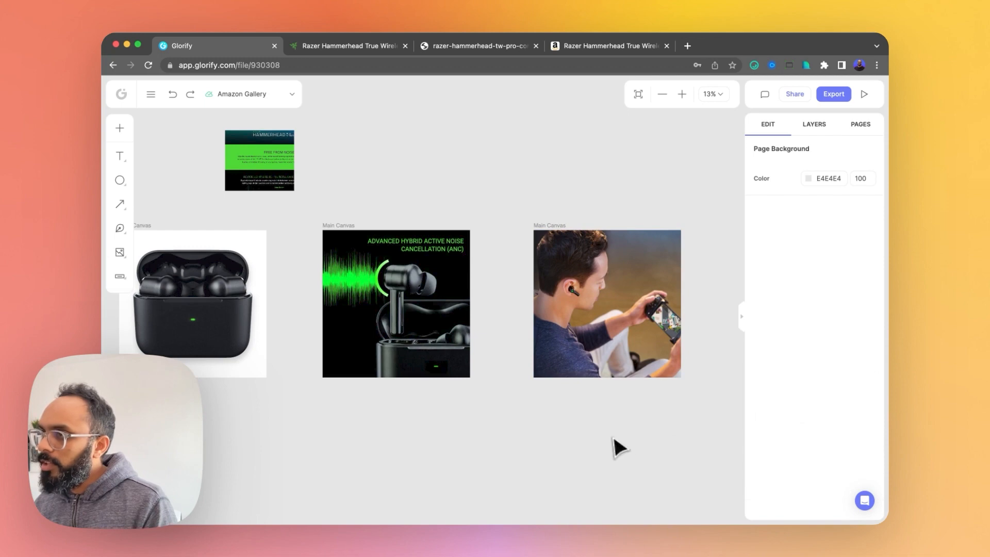
Step: Duplicate the noise cancellation heading from the middle canvas onto the upper part of the photo canvas
{"action": "left_click_drag", "start_coordinate": [605, 409], "coordinate": [541, 419]}
{"action": "scroll", "coordinate": [540, 289], "scroll_direction": "up", "scroll_amount": 3}
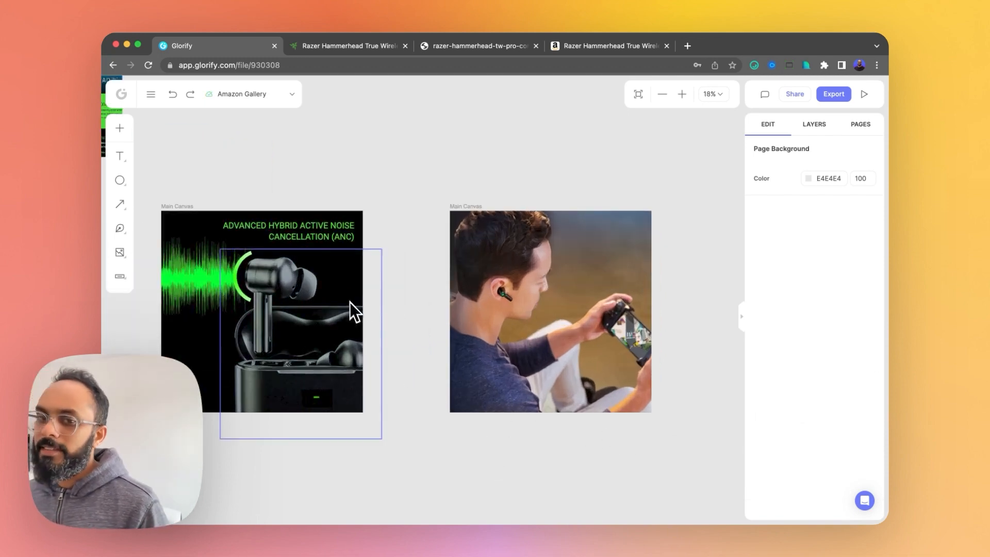
{"action": "left_click", "coordinate": [304, 216]}
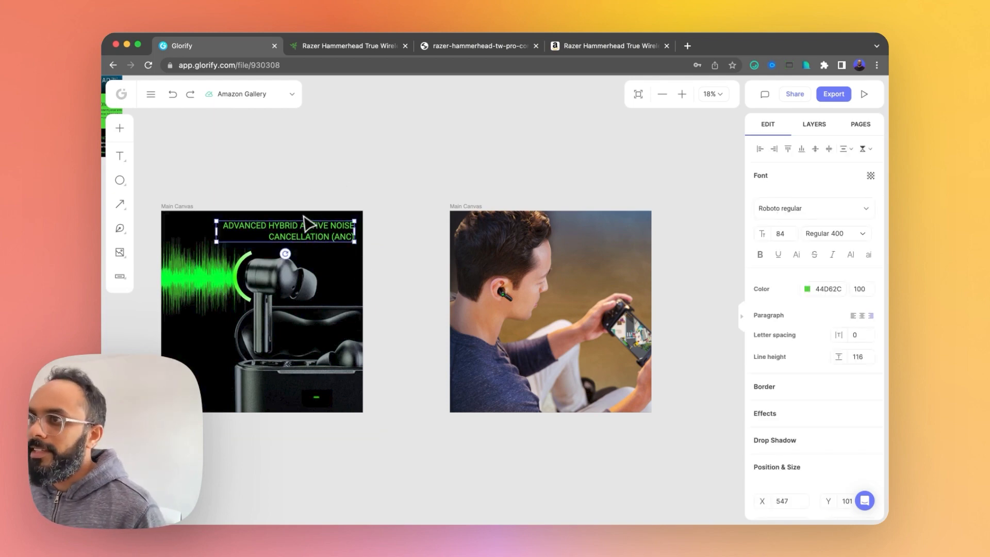
{"action": "left_click_drag", "start_coordinate": [308, 230], "coordinate": [593, 245]}
Step: Copy the section title from the Razer page and replace the duplicated heading's text with "60MS LOW LATENCY CONNECTION"
{"action": "left_click", "coordinate": [350, 45]}
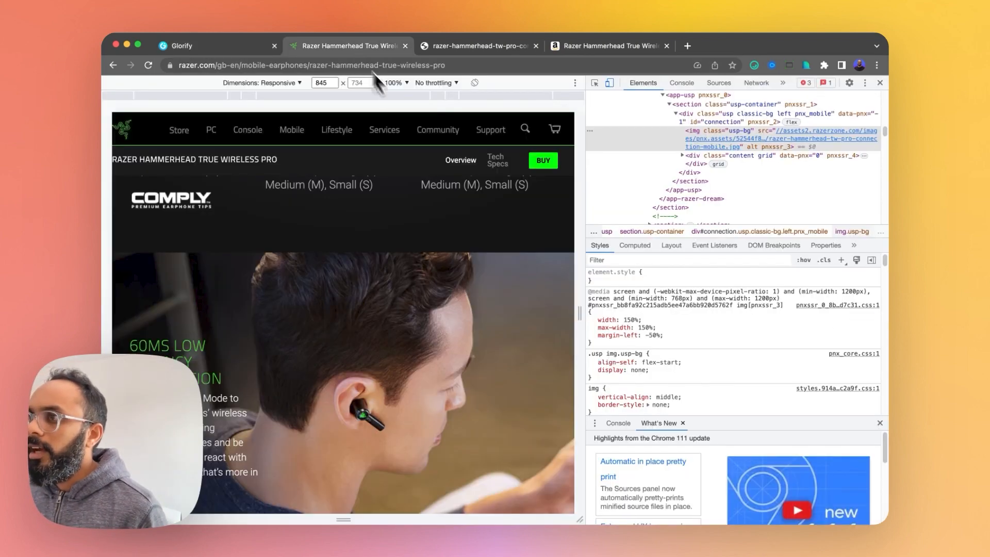
{"action": "left_click", "coordinate": [879, 83]}
{"action": "left_click_drag", "start_coordinate": [265, 333], "coordinate": [137, 317]}
{"action": "key", "text": "ctrl+c"}
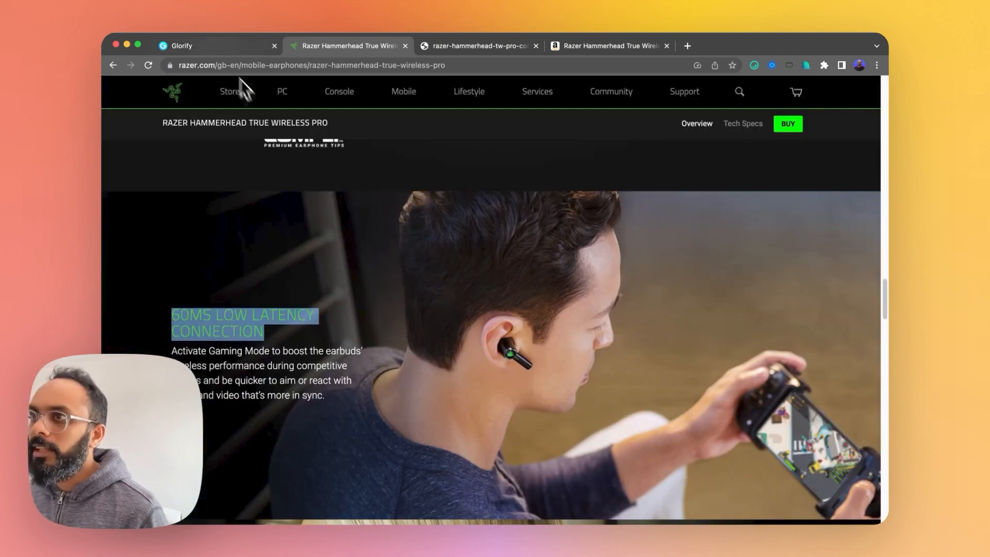
{"action": "left_click", "coordinate": [222, 46]}
{"action": "key", "text": "ctrl+v"}
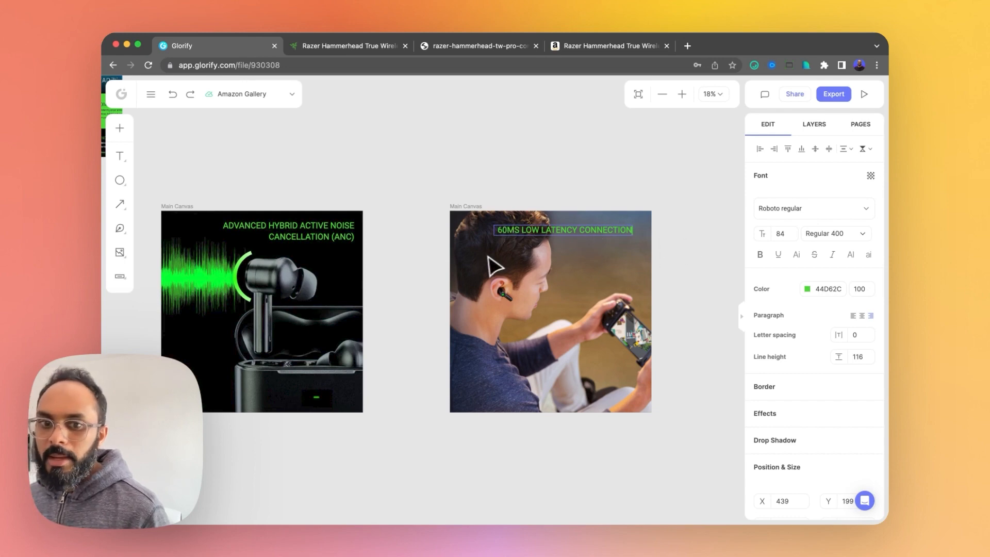
Step: Narrow the low latency heading's text box so it wraps onto two lines, and place it near the canvas's upper edge
{"action": "left_click", "coordinate": [558, 214]}
{"action": "left_click", "coordinate": [496, 232]}
{"action": "left_click_drag", "start_coordinate": [496, 236], "coordinate": [528, 236]}
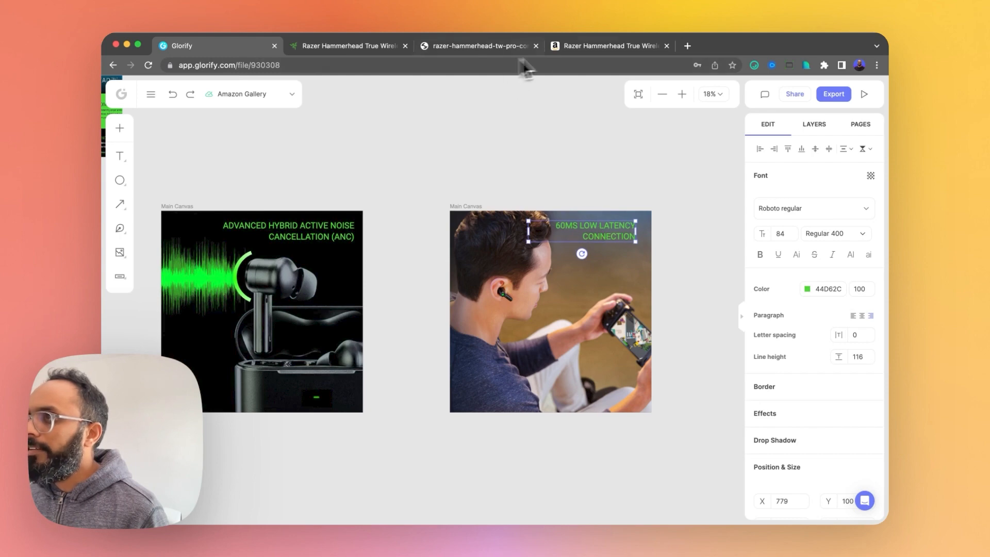
Step: Check the Amazon listing's image text, duplicate the heading just below itself and change the copy to "For seamless sound & gaming experience"
{"action": "left_click", "coordinate": [597, 49]}
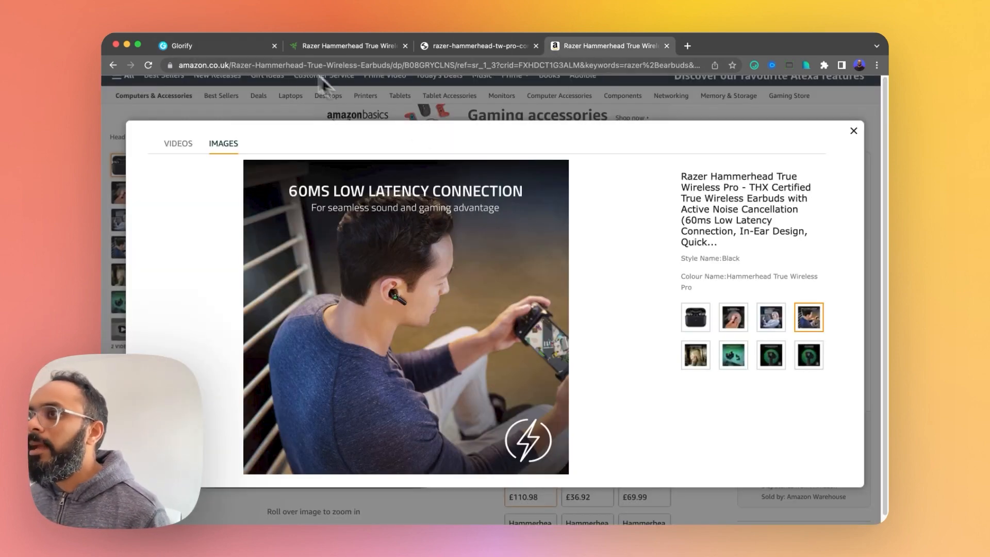
{"action": "left_click", "coordinate": [219, 47]}
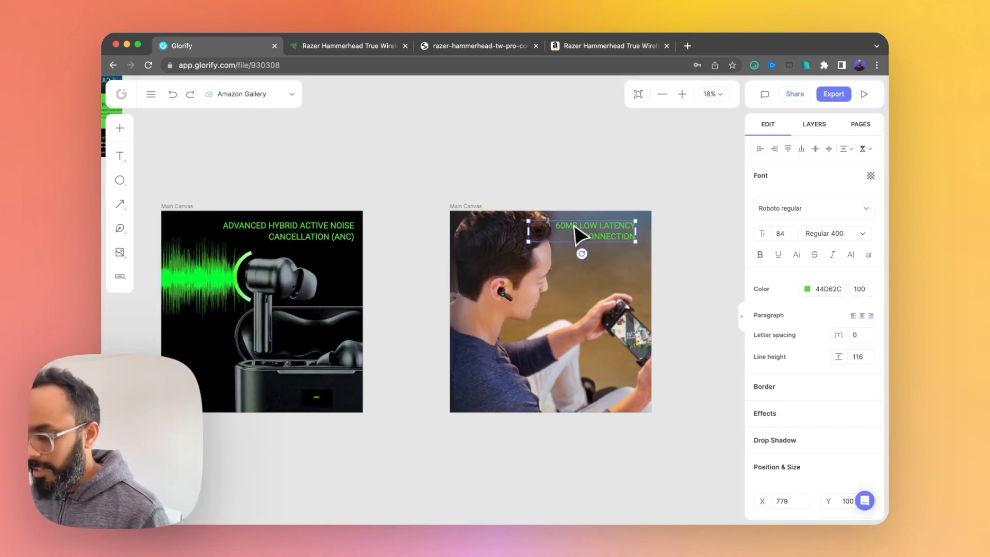
{"action": "left_click_drag", "start_coordinate": [575, 226], "coordinate": [596, 252]}
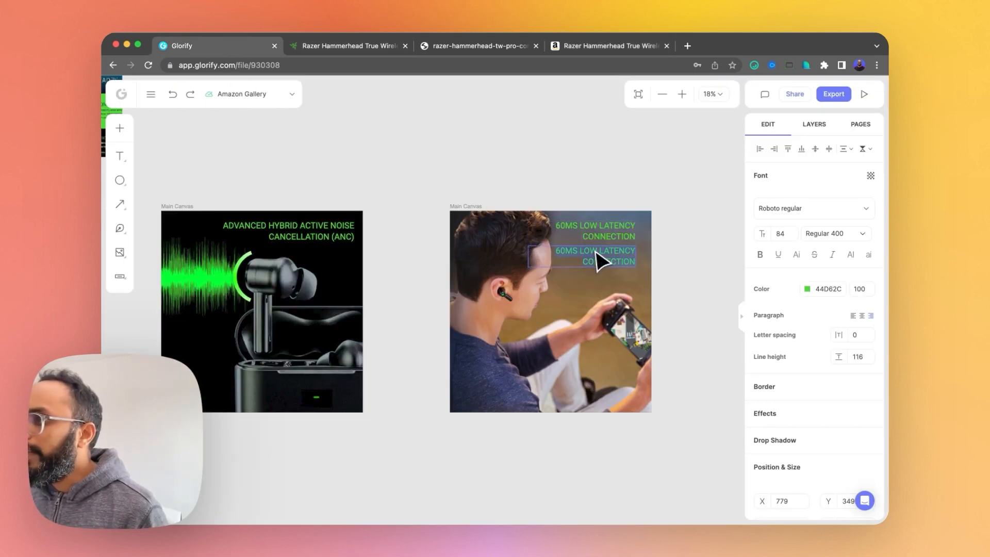
{"action": "double_click", "coordinate": [596, 252]}
{"action": "type", "text": "For seamless sound &"}
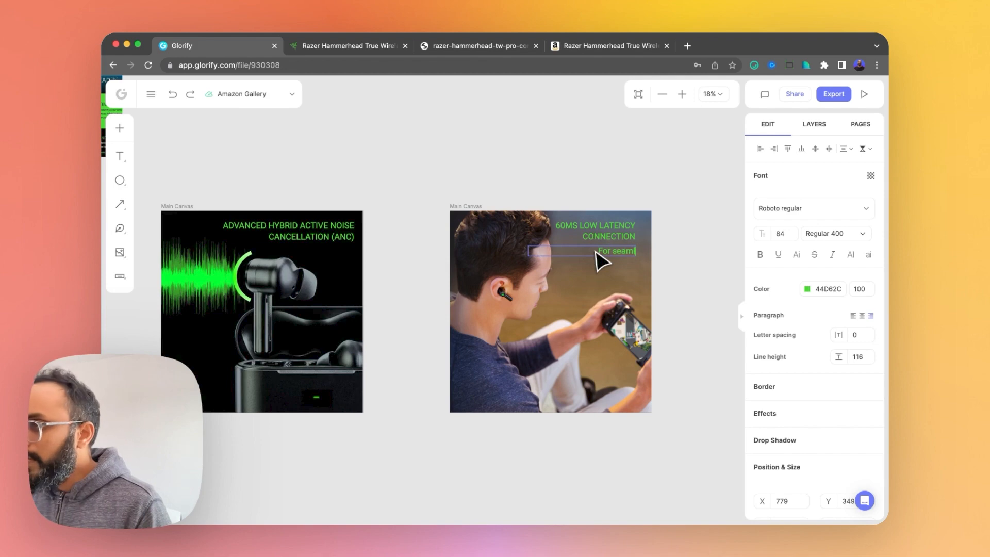
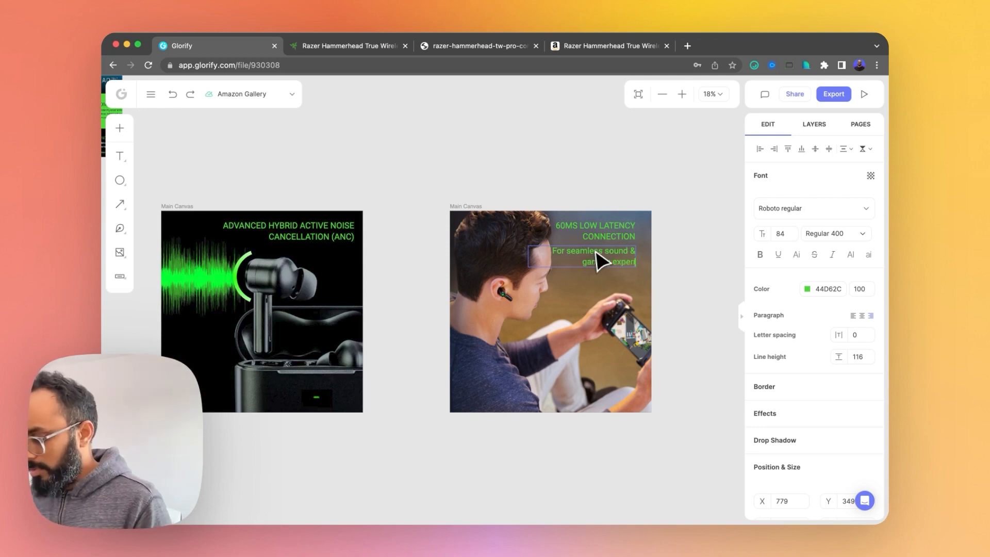
Step: Set the subtitle's colour to white FFFFFF and scale its text down to size 63
{"action": "left_click", "coordinate": [807, 289]}
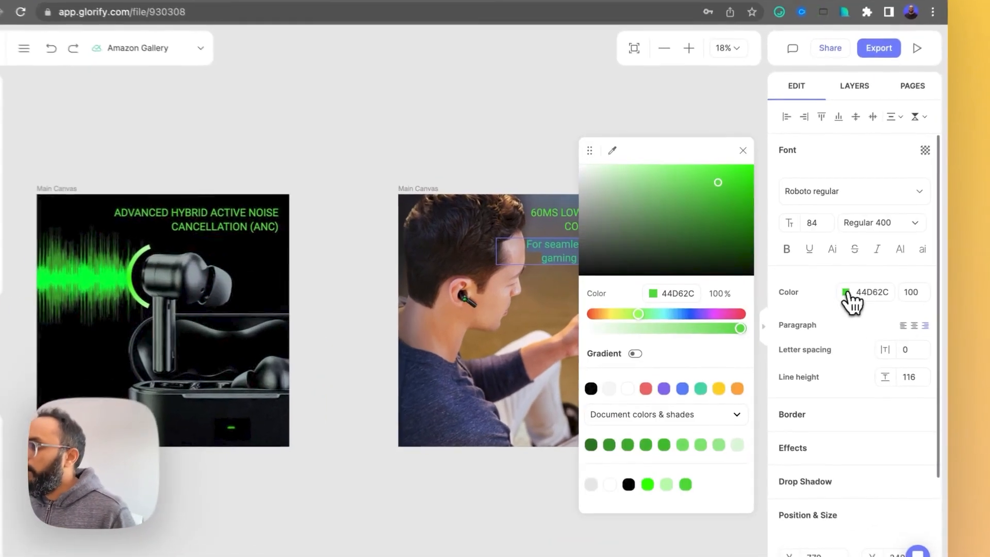
{"action": "left_click_drag", "start_coordinate": [697, 194], "coordinate": [492, 143]}
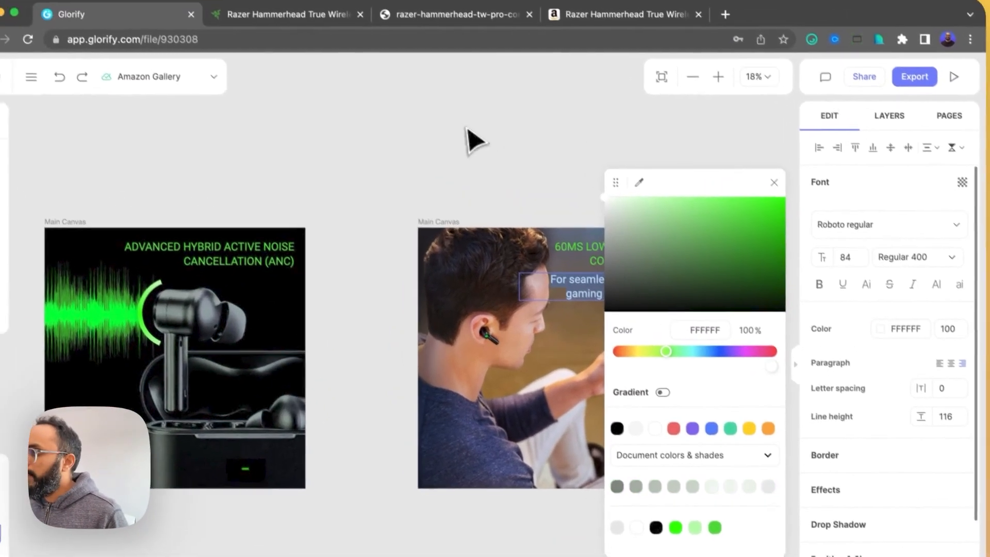
{"action": "left_click", "coordinate": [468, 130]}
{"action": "left_click", "coordinate": [586, 288]}
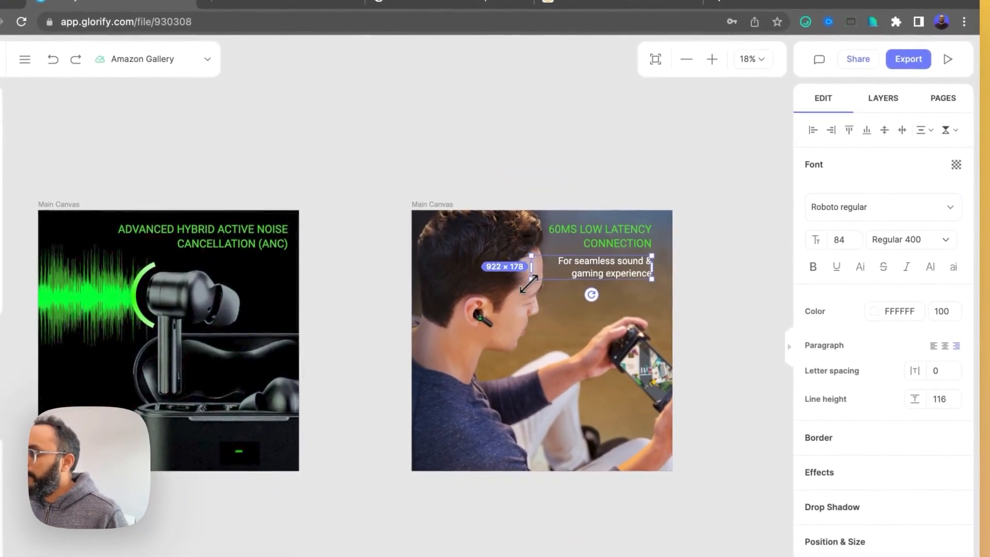
{"action": "left_click_drag", "start_coordinate": [529, 283], "coordinate": [567, 274]}
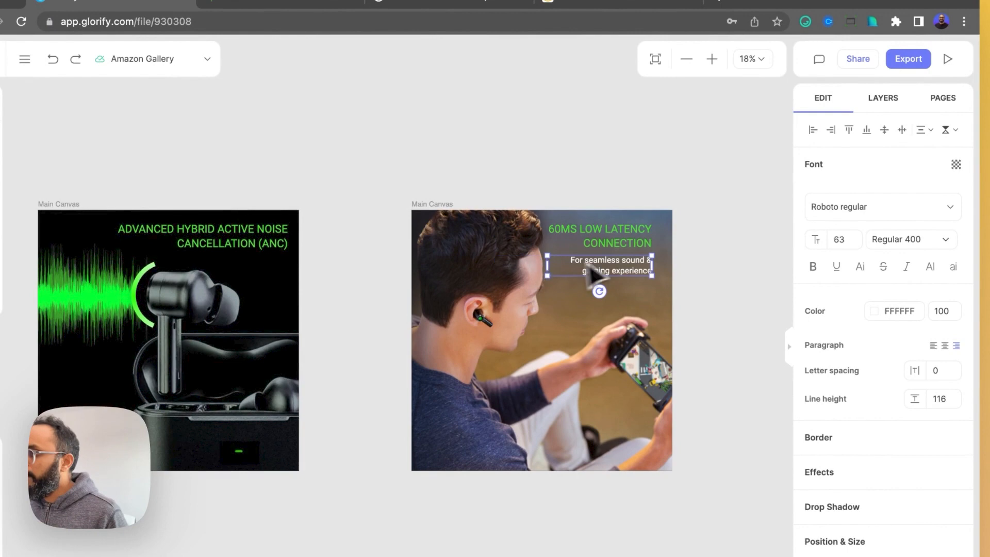
Step: Select the heading and subtitle together and shift them slightly toward the canvas's right edge
{"action": "left_click", "coordinate": [690, 248]}
{"action": "left_click_drag", "start_coordinate": [678, 227], "coordinate": [611, 256]}
{"action": "left_click", "coordinate": [696, 251]}
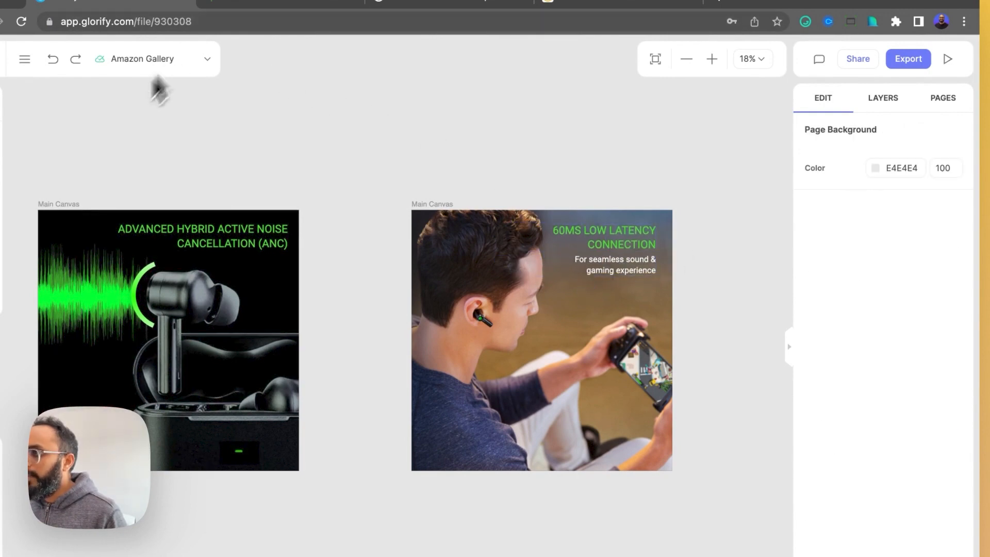
Step: Draw a vertical rectangle about 141 × 412 px beside the text, overlapping the canvas's right edge at about X 1891, Y 99
{"action": "mouse_move", "coordinate": [0, 266]}
{"action": "mouse_move", "coordinate": [50, 202]}
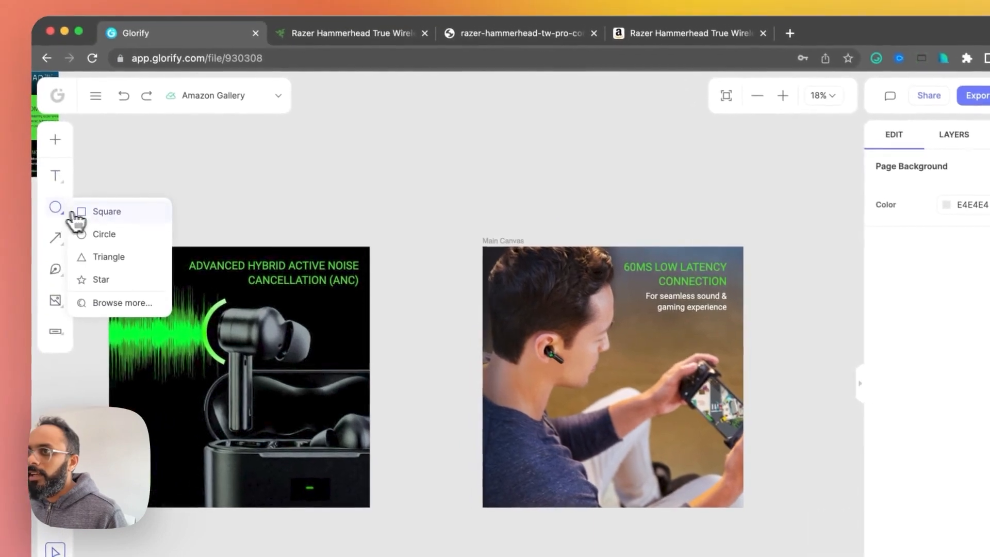
{"action": "left_click", "coordinate": [77, 212]}
{"action": "mouse_move", "coordinate": [658, 212]}
{"action": "left_mouse_down"}
{"action": "mouse_move", "coordinate": [639, 265]}
{"action": "mouse_move", "coordinate": [600, 273]}
{"action": "mouse_move", "coordinate": [560, 207]}
{"action": "mouse_move", "coordinate": [586, 223]}
{"action": "left_mouse_up"}
{"action": "left_click", "coordinate": [654, 235]}
{"action": "left_click", "coordinate": [644, 232]}
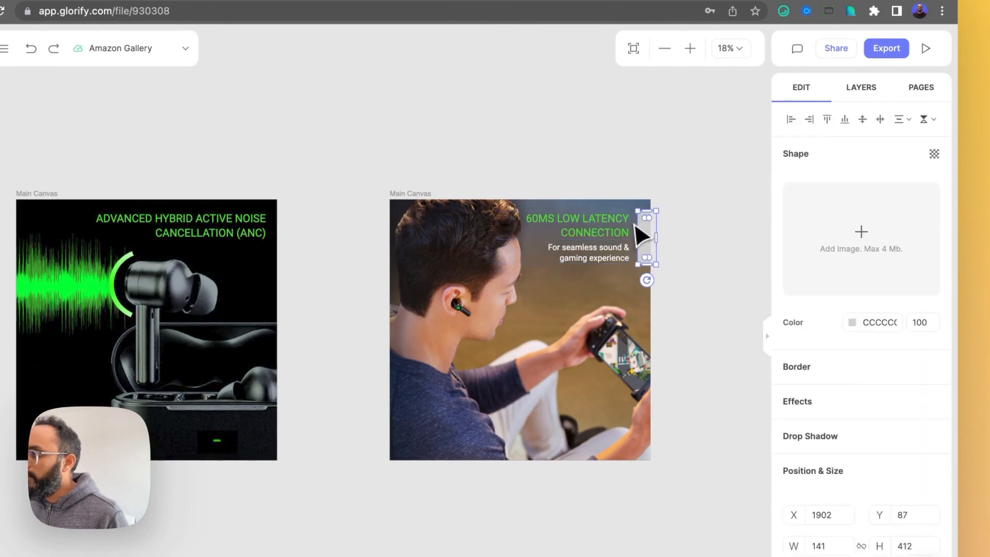
{"action": "left_click_drag", "start_coordinate": [639, 231], "coordinate": [640, 232]}
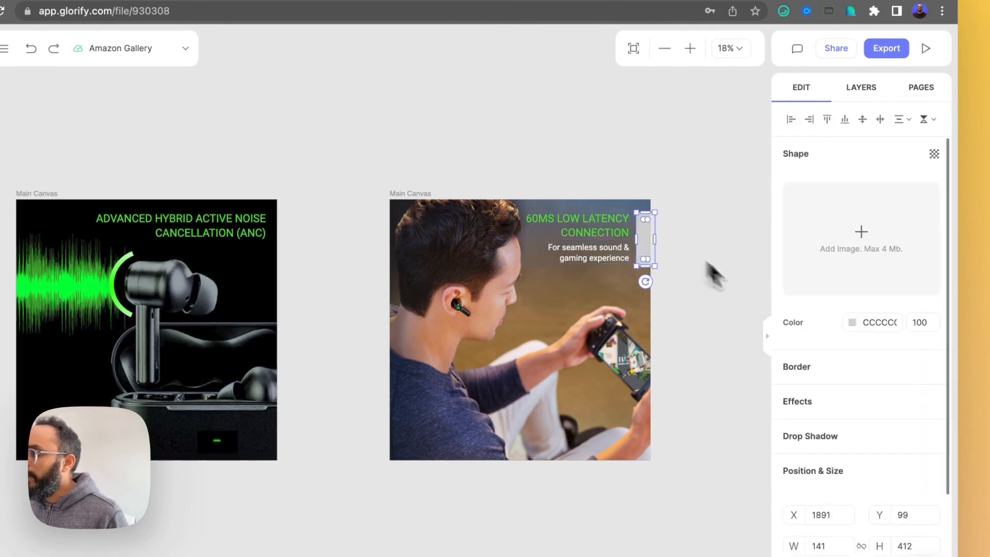
Step: Fill the vertical rectangle with the heading's green from the document colours
{"action": "left_click", "coordinate": [851, 322]}
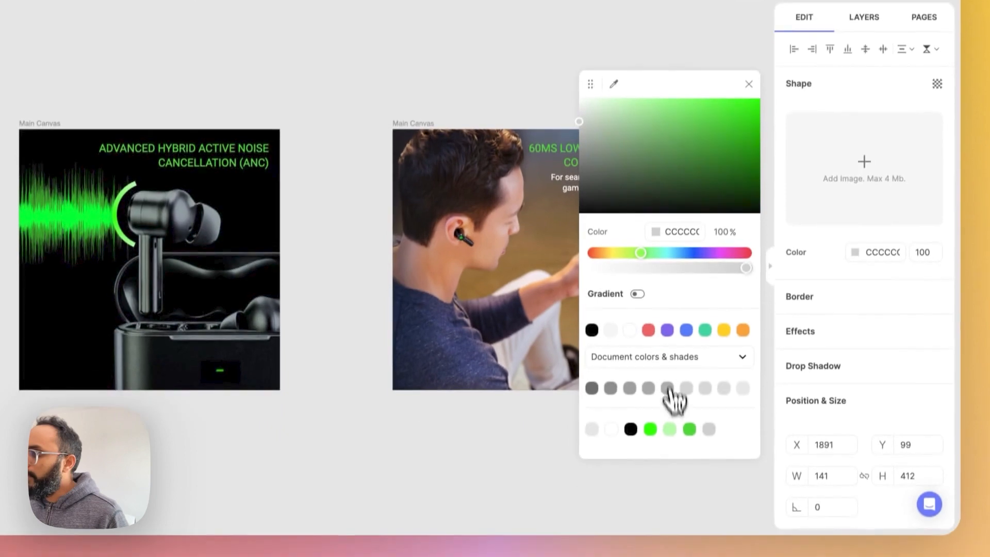
{"action": "left_click", "coordinate": [687, 500]}
{"action": "left_click", "coordinate": [443, 173]}
{"action": "scroll", "coordinate": [610, 178], "scroll_direction": "up", "scroll_amount": 4}
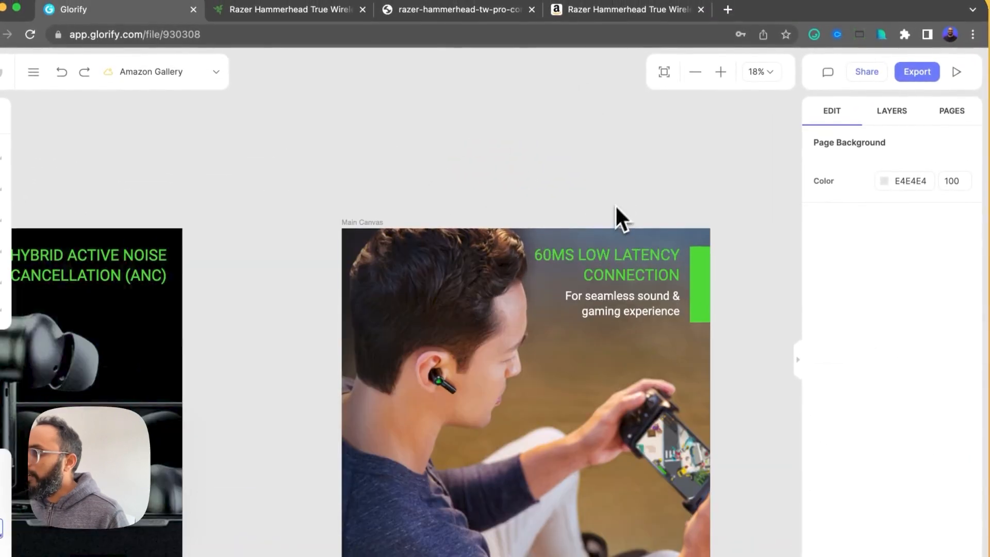
Step: Select the heading and subtitle together and nudge them slightly closer to the green rectangle and a little lower
{"action": "left_click", "coordinate": [695, 259]}
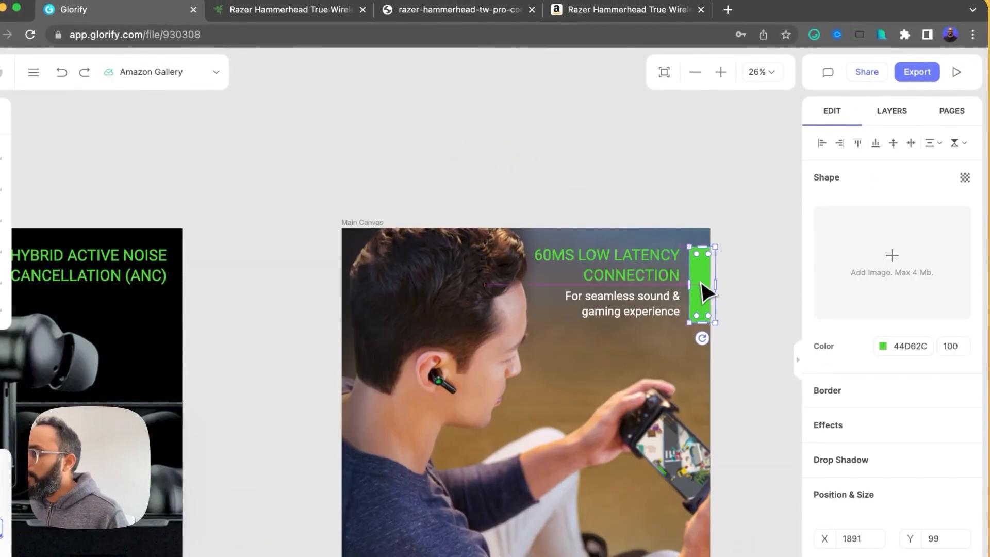
{"action": "left_click", "coordinate": [746, 273]}
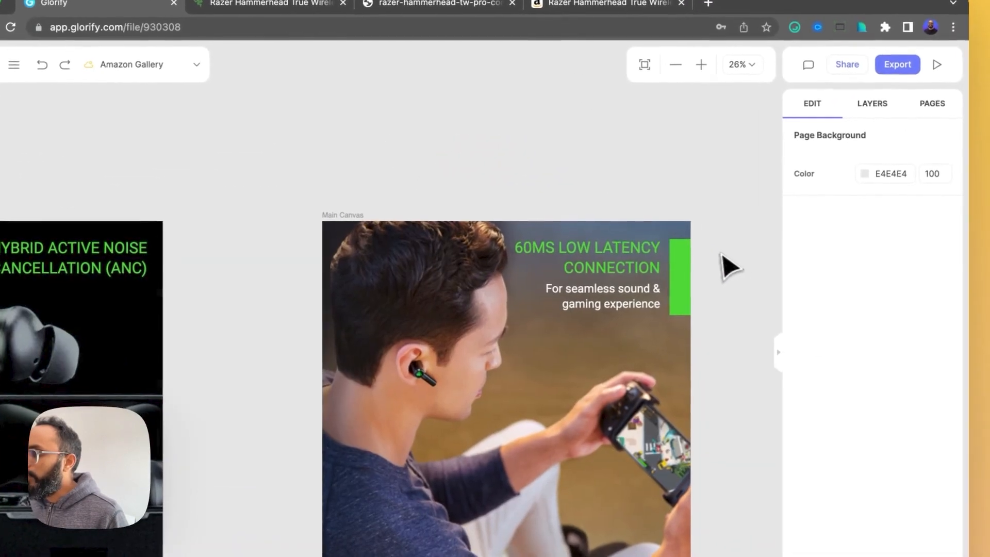
{"action": "left_click", "coordinate": [641, 270]}
{"action": "left_click", "coordinate": [559, 289]}
{"action": "left_click", "coordinate": [612, 269]}
{"action": "left_click", "coordinate": [647, 330]}
{"action": "left_click_drag", "start_coordinate": [598, 184], "coordinate": [597, 308]}
{"action": "left_click_drag", "start_coordinate": [612, 275], "coordinate": [620, 254]}
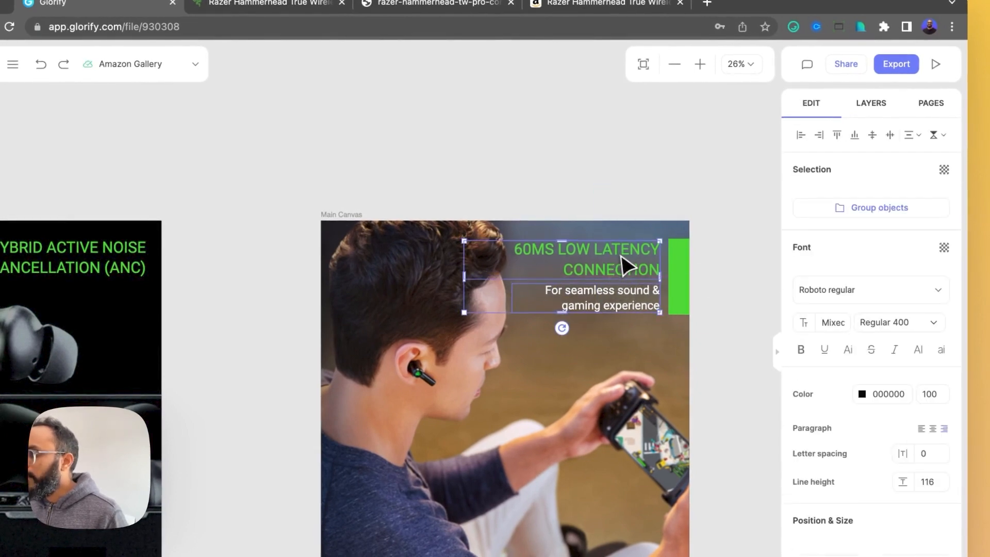
{"action": "left_click", "coordinate": [744, 279]}
Step: Group the heading, subtitle and green rectangle into one object
{"action": "left_click_drag", "start_coordinate": [729, 252], "coordinate": [650, 305]}
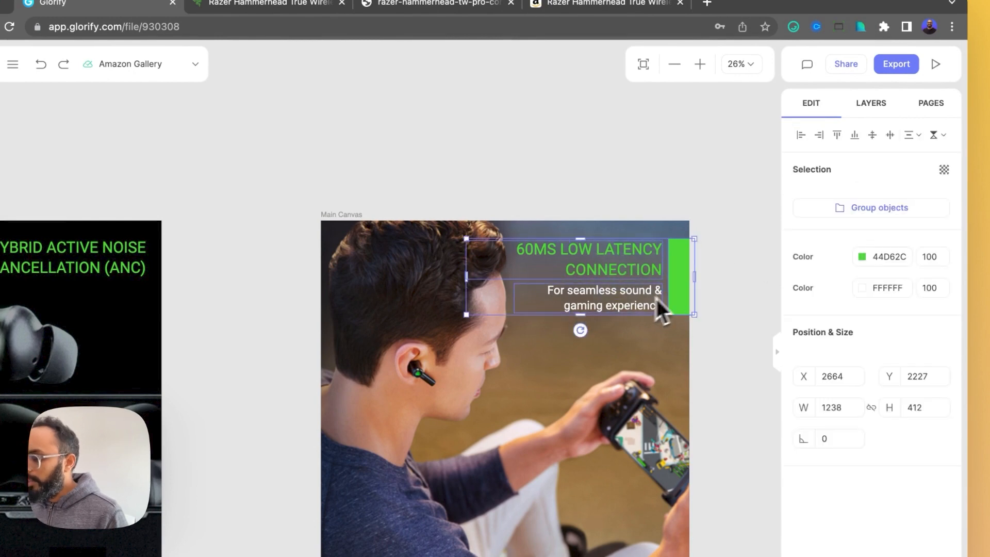
{"action": "key", "text": "super+g"}
{"action": "left_click", "coordinate": [651, 191]}
{"action": "left_click_drag", "start_coordinate": [645, 192], "coordinate": [535, 149]}
{"action": "scroll", "coordinate": [538, 154], "scroll_direction": "down", "scroll_amount": 1}
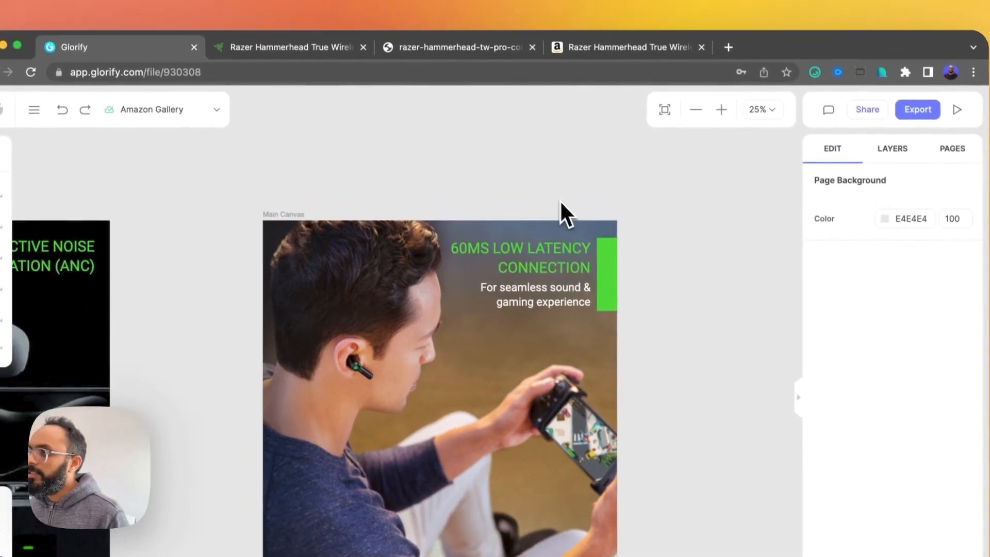
{"action": "scroll", "coordinate": [561, 208], "scroll_direction": "down", "scroll_amount": 3}
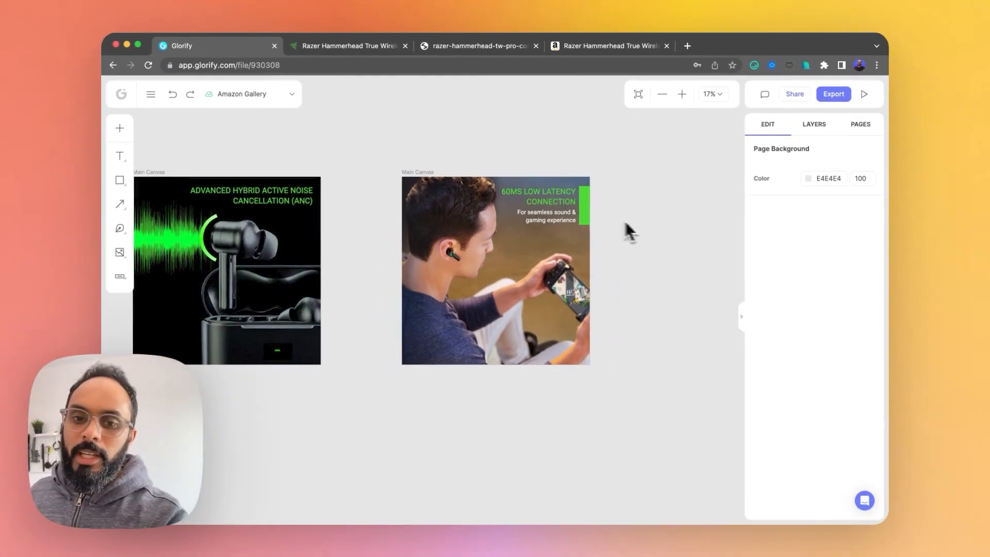
Step: Draw a circle about 558 × 558 px over the man's ear and earbud, at about X 278, Y 511
{"action": "scroll", "coordinate": [449, 245], "scroll_direction": "up", "scroll_amount": 1}
{"action": "scroll", "coordinate": [449, 240], "scroll_direction": "up", "scroll_amount": 2}
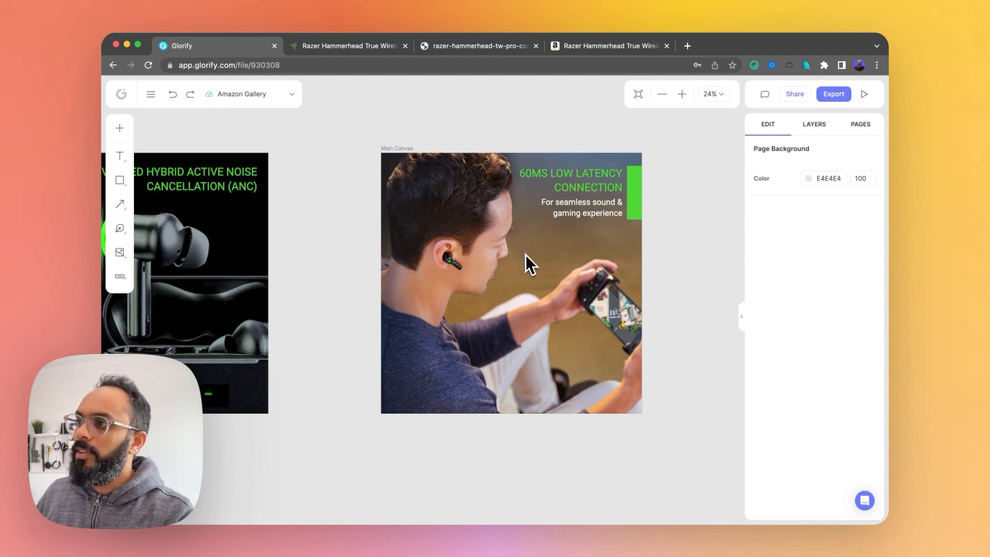
{"action": "left_click", "coordinate": [120, 180]}
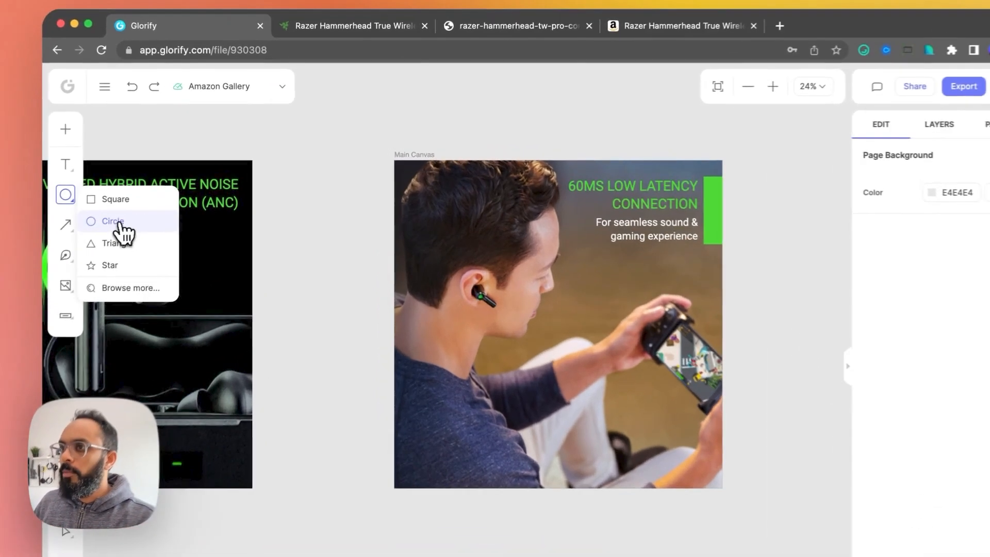
{"action": "left_click", "coordinate": [155, 201]}
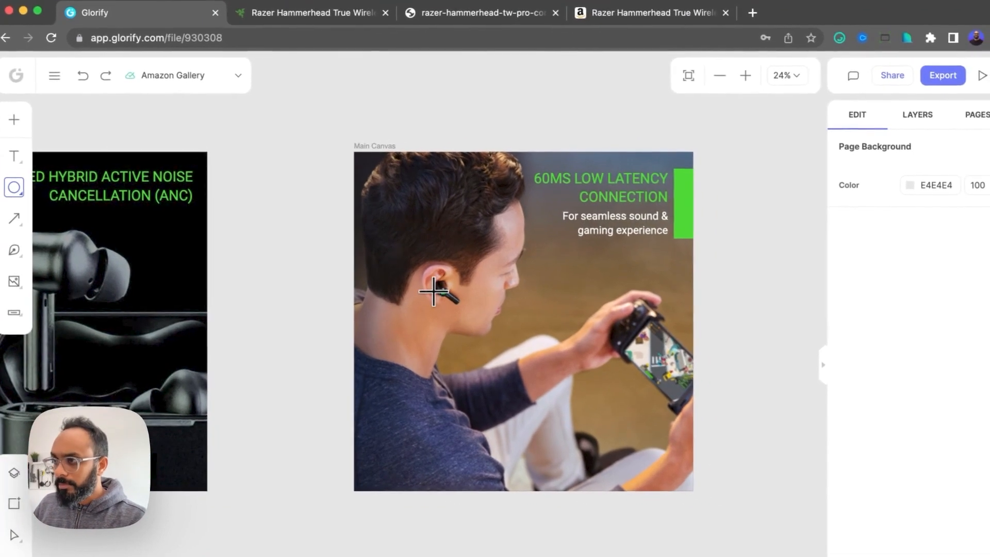
{"action": "left_click", "coordinate": [489, 285]}
{"action": "left_click_drag", "start_coordinate": [446, 274], "coordinate": [525, 190]}
{"action": "left_click_drag", "start_coordinate": [491, 211], "coordinate": [458, 267]}
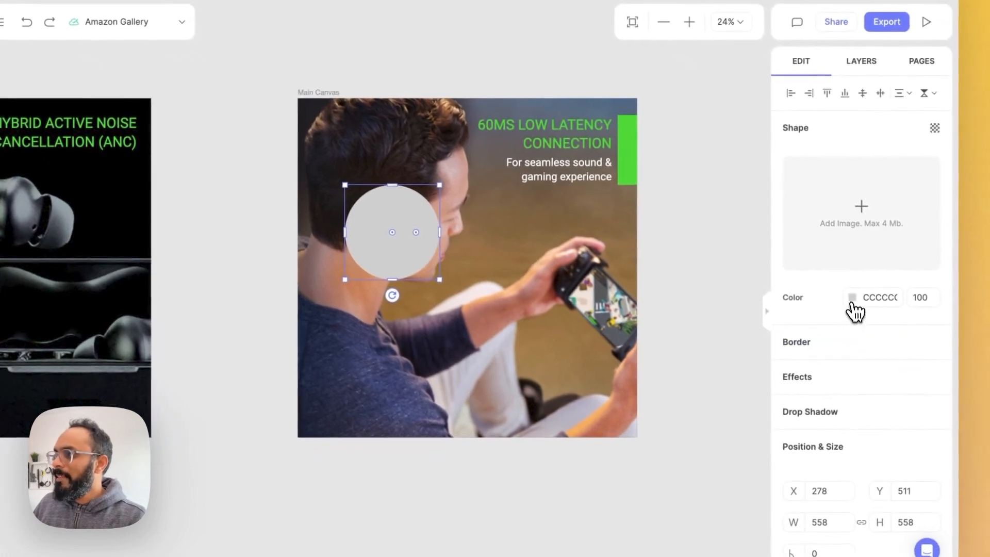
Step: Fill the circle with the document green 44D62C and hollow it into a thin ring around the earbud at about X 257
{"action": "left_click", "coordinate": [905, 351]}
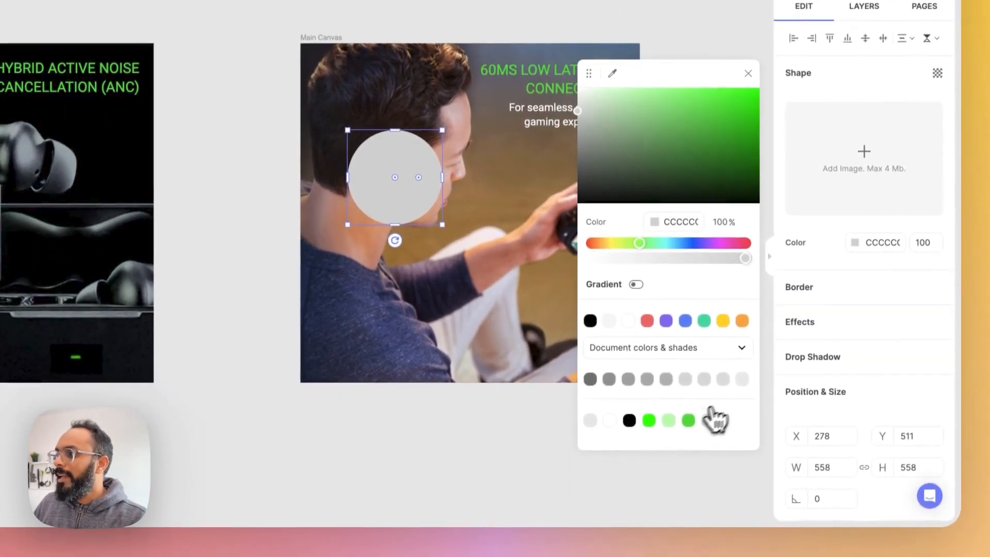
{"action": "left_click", "coordinate": [688, 420]}
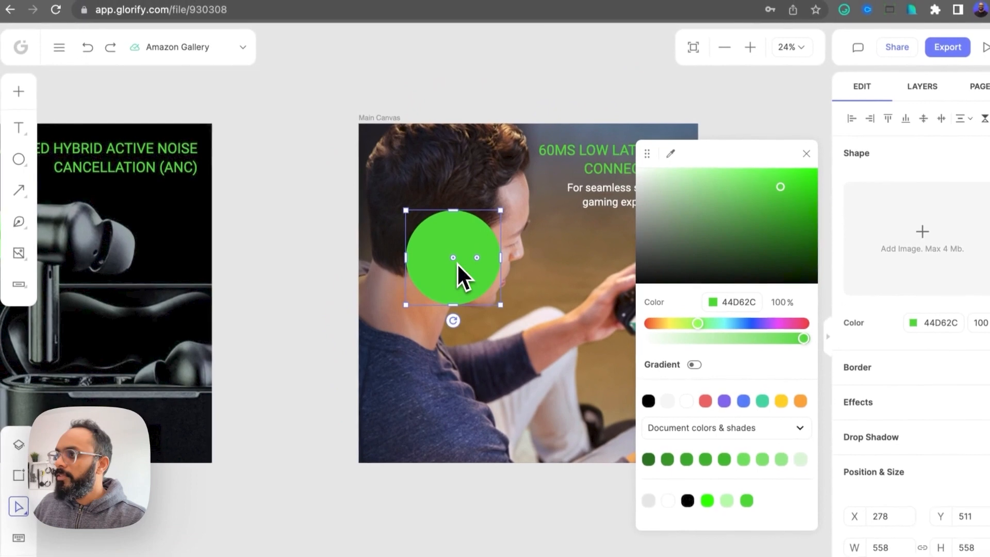
{"action": "left_click_drag", "start_coordinate": [397, 179], "coordinate": [361, 176]}
{"action": "left_click_drag", "start_coordinate": [435, 267], "coordinate": [457, 265]}
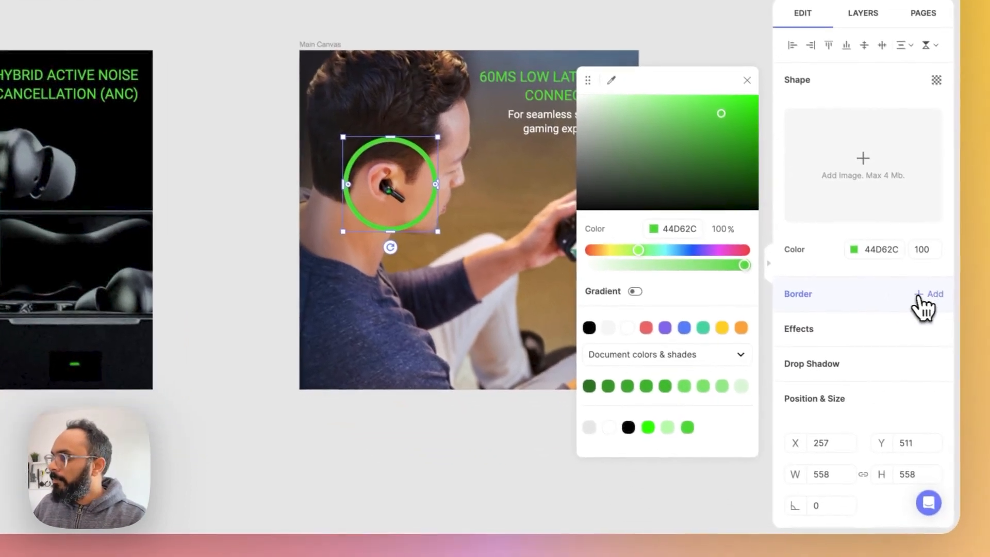
Step: Add a border to the ring and give it the same green as the fill, 44D62C
{"action": "left_click", "coordinate": [979, 369]}
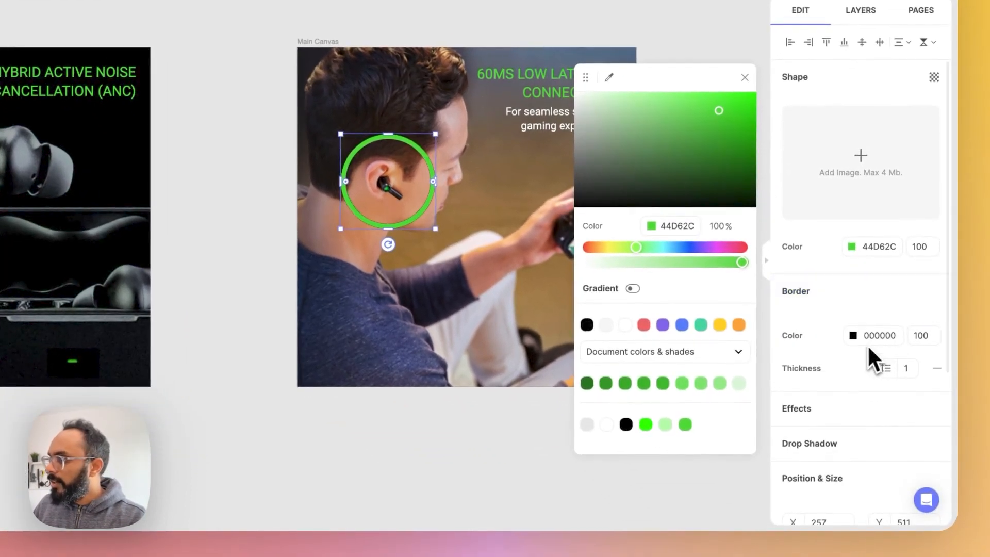
{"action": "left_click", "coordinate": [853, 336]}
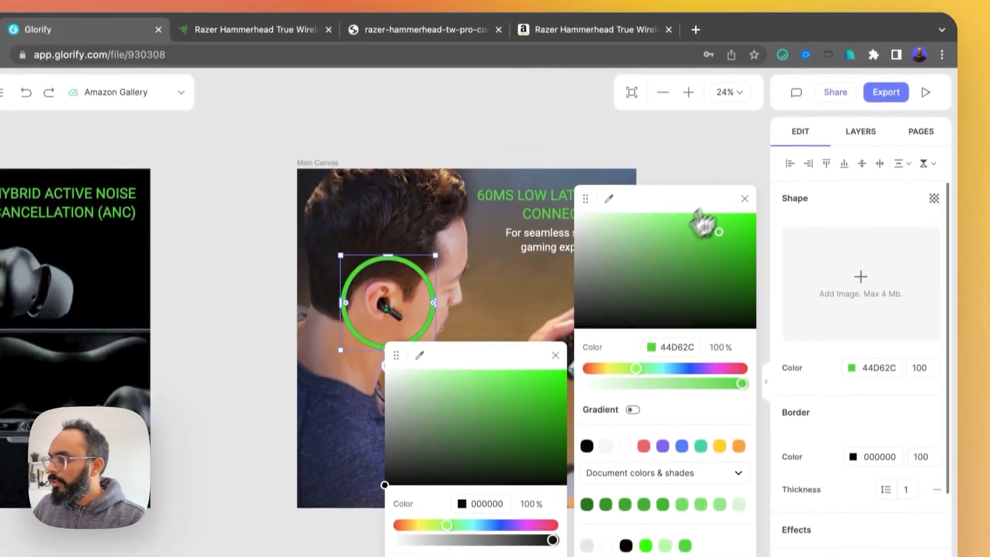
{"action": "left_click", "coordinate": [744, 78]}
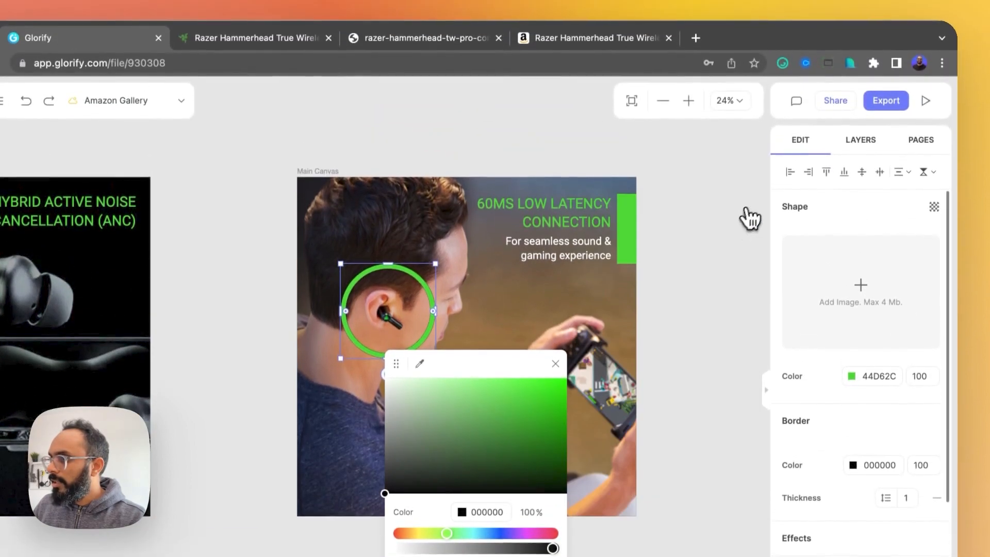
{"action": "left_click_drag", "start_coordinate": [396, 365], "coordinate": [529, 254]}
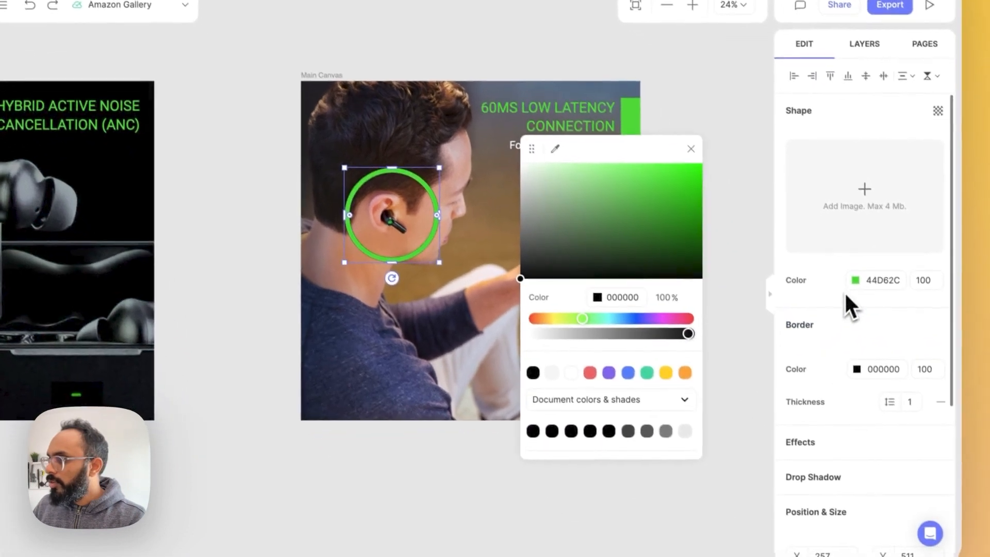
{"action": "left_click", "coordinate": [921, 332]}
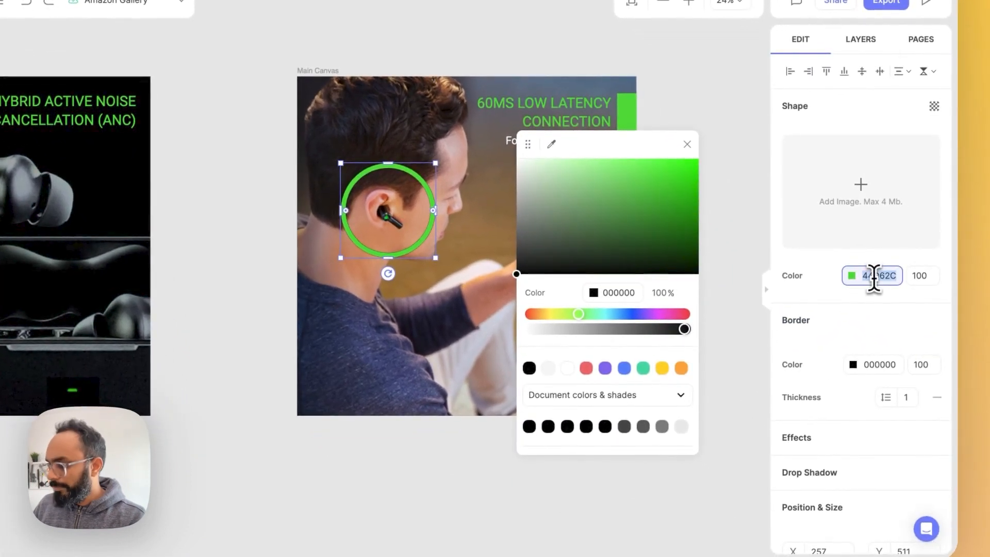
{"action": "left_click", "coordinate": [892, 367]}
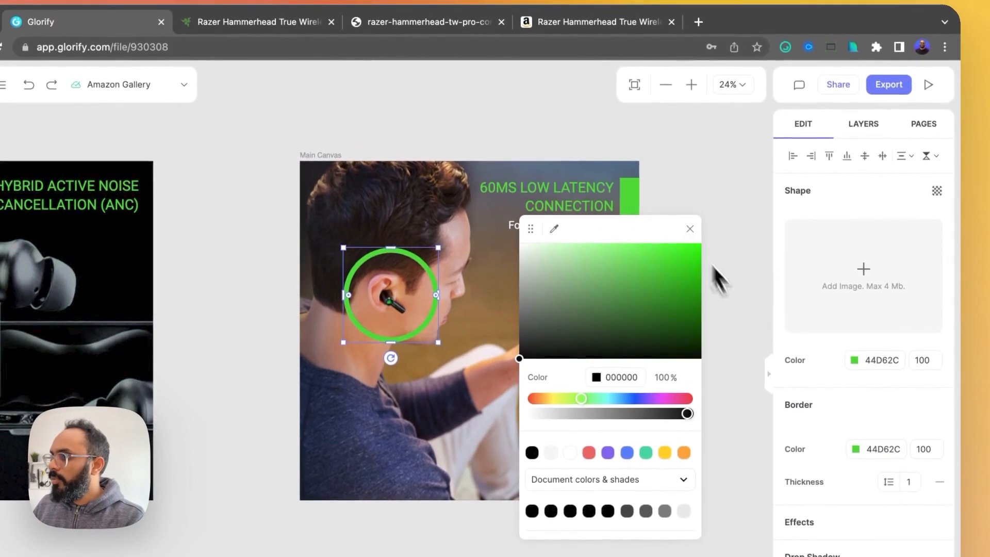
{"action": "left_click", "coordinate": [690, 229]}
Step: Thicken the ring's border to about 5 and lower its colour opacity to 23%
{"action": "left_click_drag", "start_coordinate": [887, 482], "coordinate": [895, 481]}
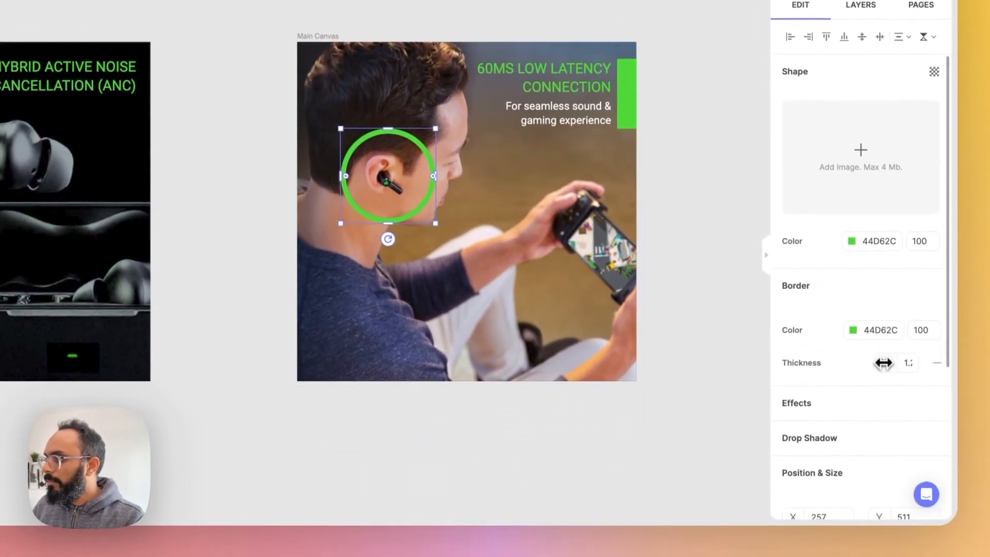
{"action": "left_click_drag", "start_coordinate": [892, 360], "coordinate": [903, 371]}
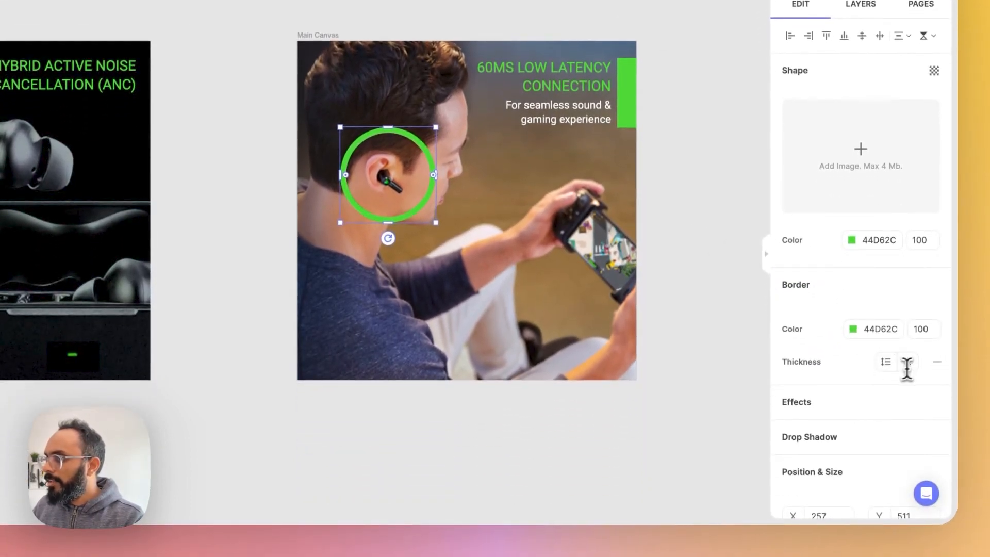
{"action": "left_click", "coordinate": [853, 330]}
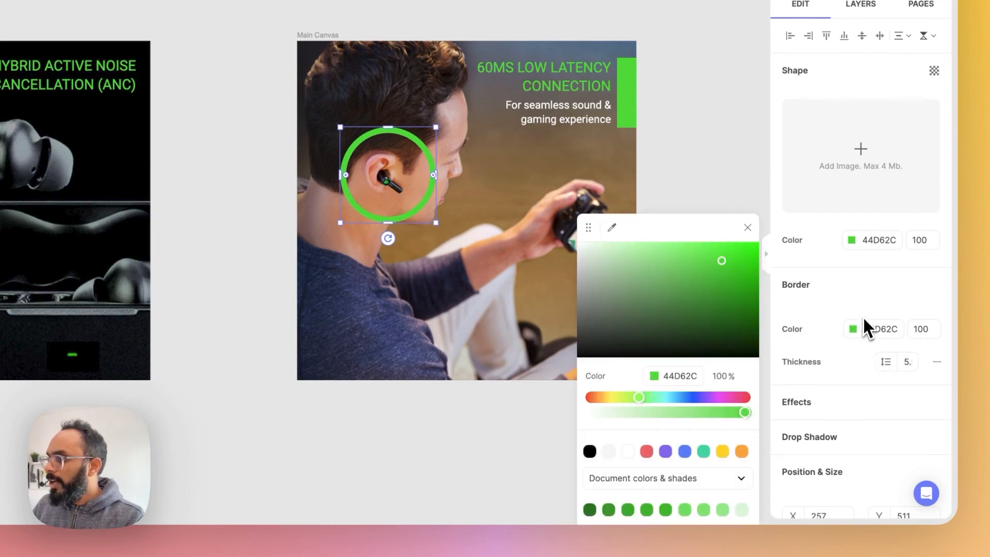
{"action": "left_click", "coordinate": [851, 333]}
{"action": "left_click", "coordinate": [851, 330]}
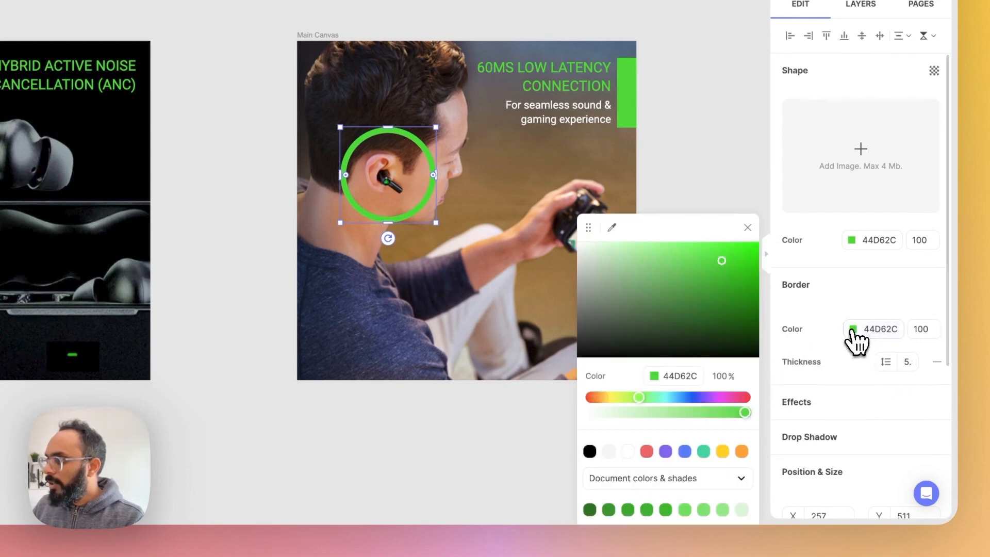
{"action": "left_click_drag", "start_coordinate": [741, 413], "coordinate": [626, 418]}
Step: Thicken the translucent border further into a soft glow and thin the ring by widening its hole to about 95%
{"action": "scroll", "coordinate": [364, 170], "scroll_direction": "up", "scroll_amount": 10}
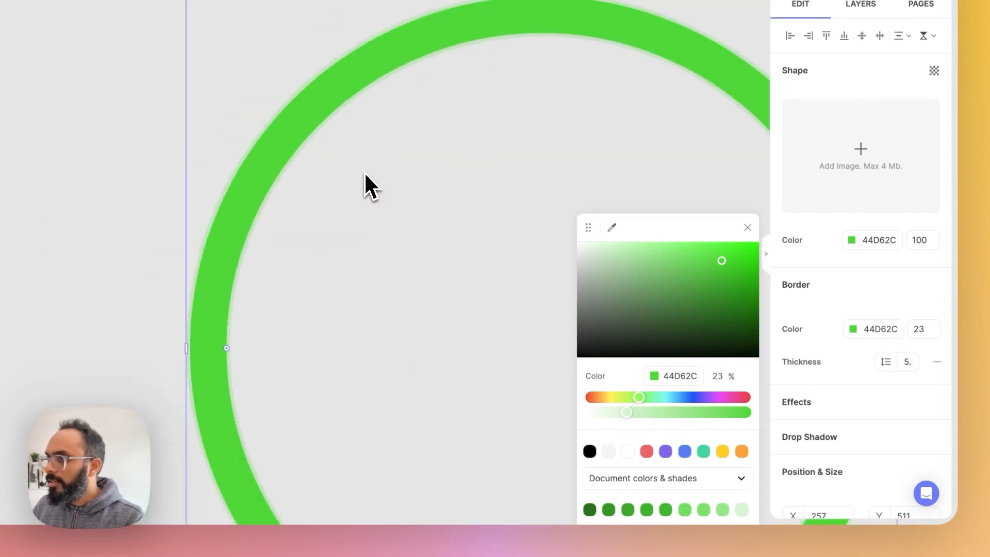
{"action": "scroll", "coordinate": [364, 171], "scroll_direction": "down", "scroll_amount": 1}
{"action": "left_click_drag", "start_coordinate": [886, 361], "coordinate": [964, 366]}
{"action": "scroll", "coordinate": [494, 143], "scroll_direction": "down", "scroll_amount": 5}
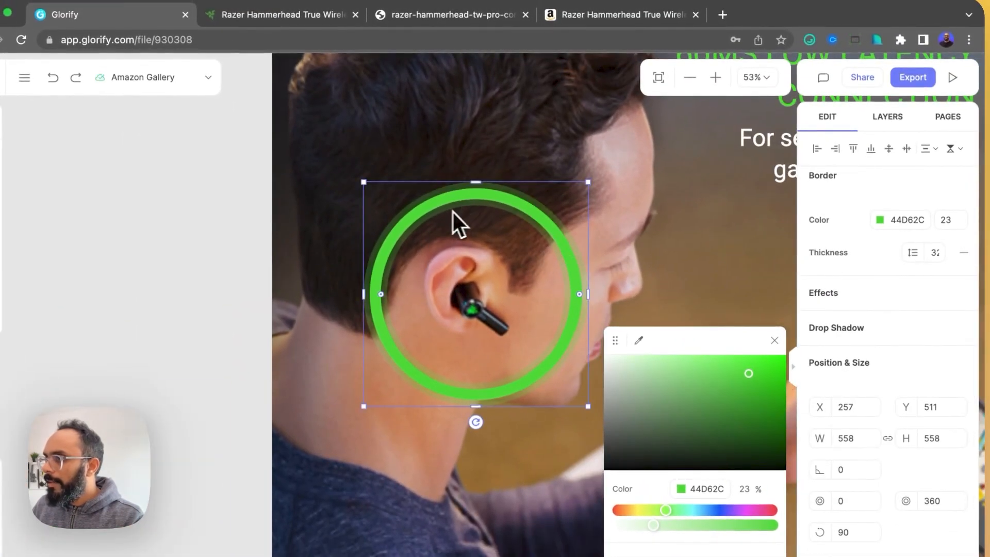
{"action": "scroll", "coordinate": [452, 212], "scroll_direction": "up", "scroll_amount": 1}
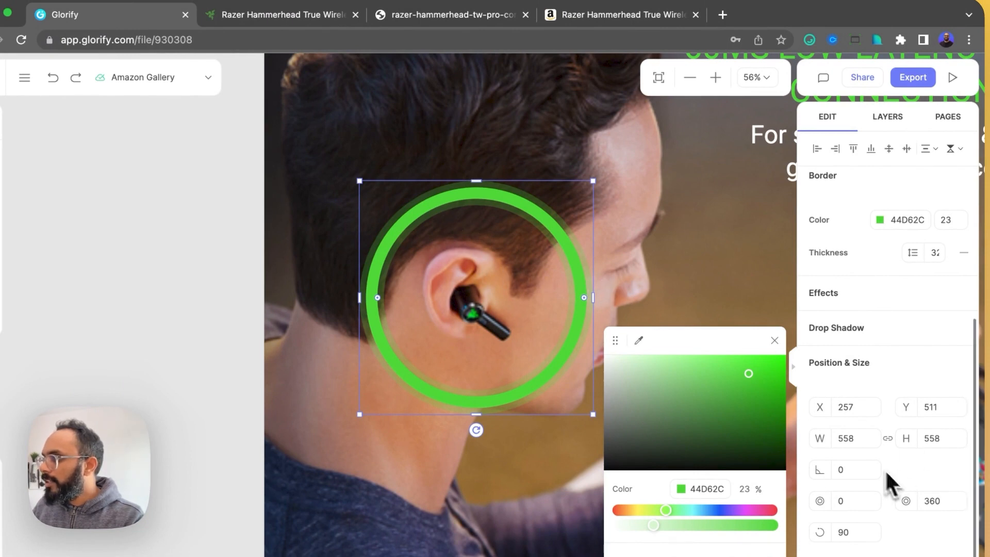
{"action": "scroll", "coordinate": [895, 302], "scroll_direction": "up", "scroll_amount": 2}
{"action": "left_click_drag", "start_coordinate": [918, 365], "coordinate": [917, 365]}
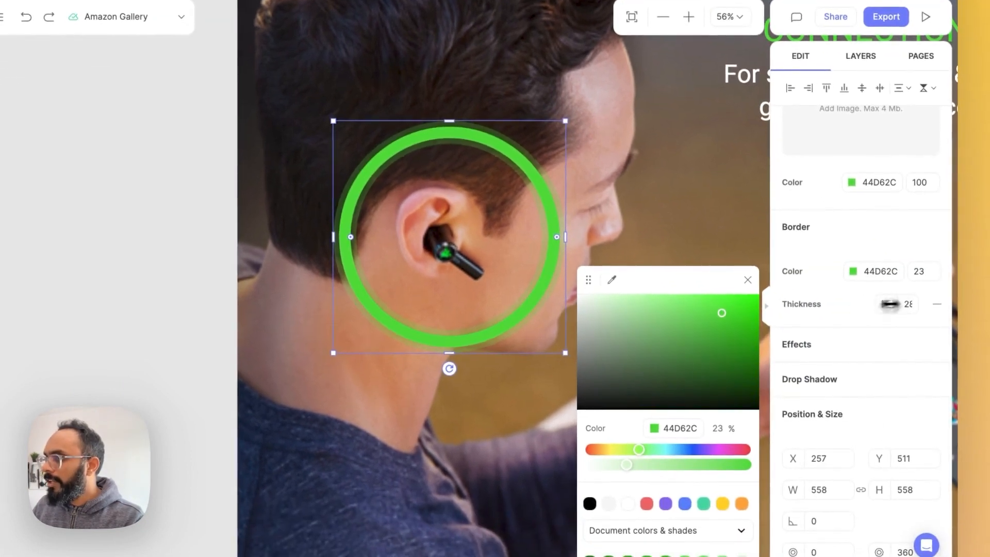
{"action": "left_click_drag", "start_coordinate": [890, 304], "coordinate": [907, 307]}
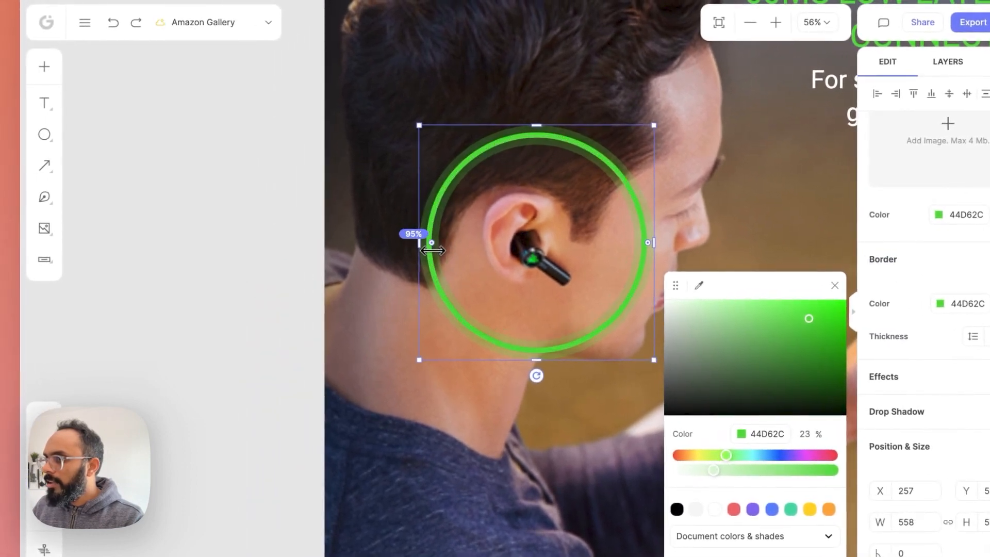
{"action": "scroll", "coordinate": [355, 253], "scroll_direction": "down", "scroll_amount": 5}
{"action": "left_click", "coordinate": [256, 254]}
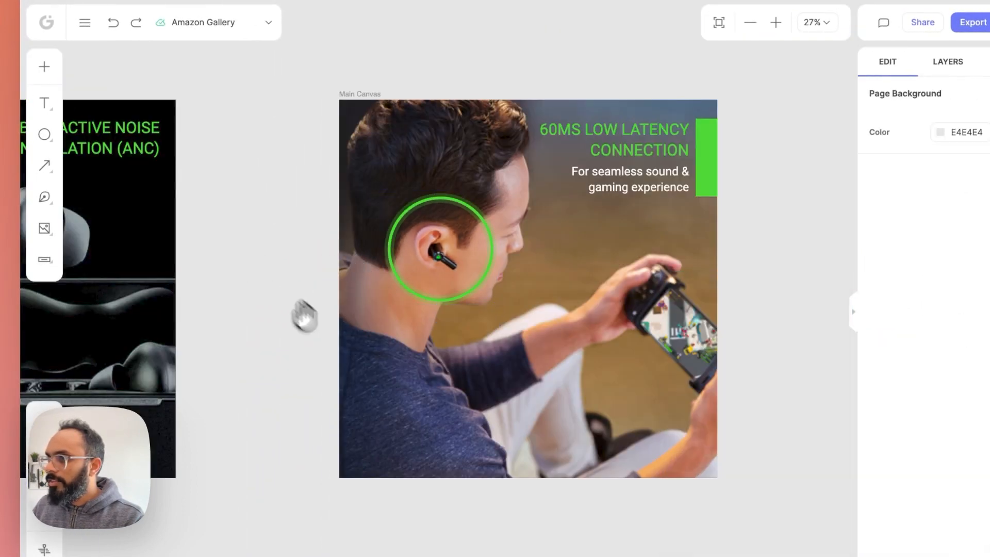
Step: Nudge the ring slightly left and down so that it sits centred around the earbud
{"action": "left_click_drag", "start_coordinate": [392, 336], "coordinate": [301, 310]}
{"action": "left_click", "coordinate": [398, 250]}
{"action": "left_click_drag", "start_coordinate": [398, 249], "coordinate": [390, 253]}
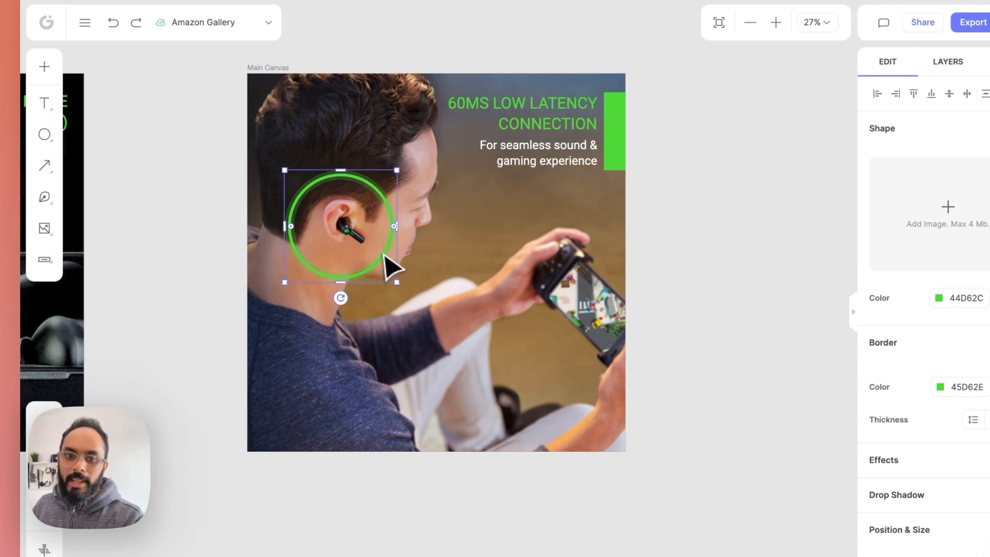
{"action": "left_click_drag", "start_coordinate": [373, 239], "coordinate": [376, 237]}
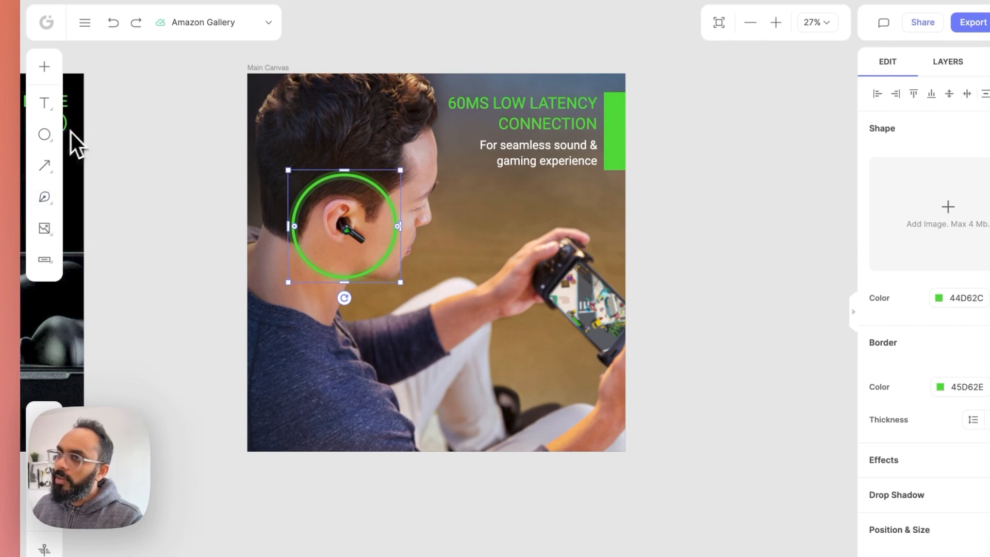
Step: Draw a flat-end arrow line about 1078 px long from the ring's lower edge to the phone
{"action": "left_click", "coordinate": [45, 166]}
{"action": "left_click", "coordinate": [112, 266]}
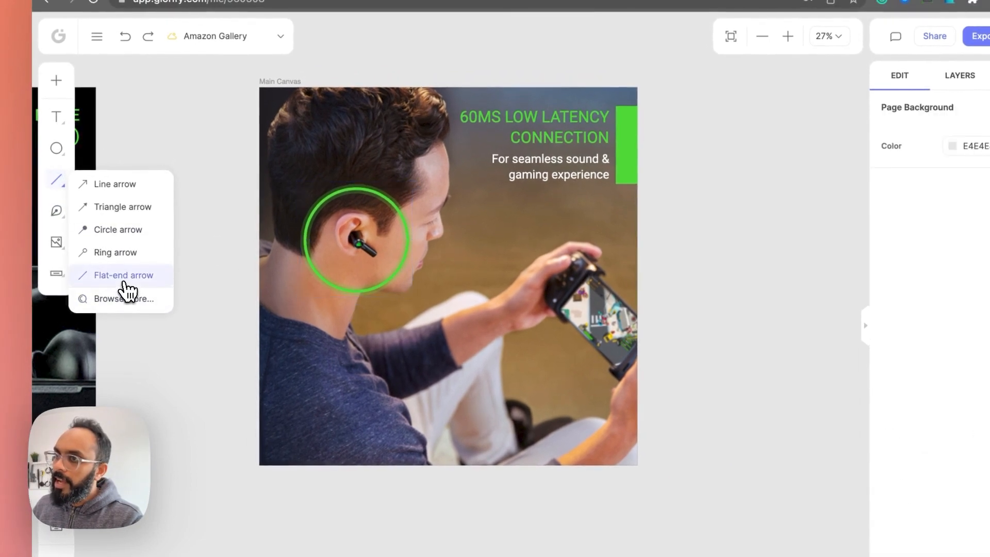
{"action": "left_click_drag", "start_coordinate": [389, 286], "coordinate": [578, 330]}
Step: Bend the line downward into a curve and adjust its ends to meet the ring's edge and the phone, about 1135 px wide
{"action": "left_click", "coordinate": [450, 291]}
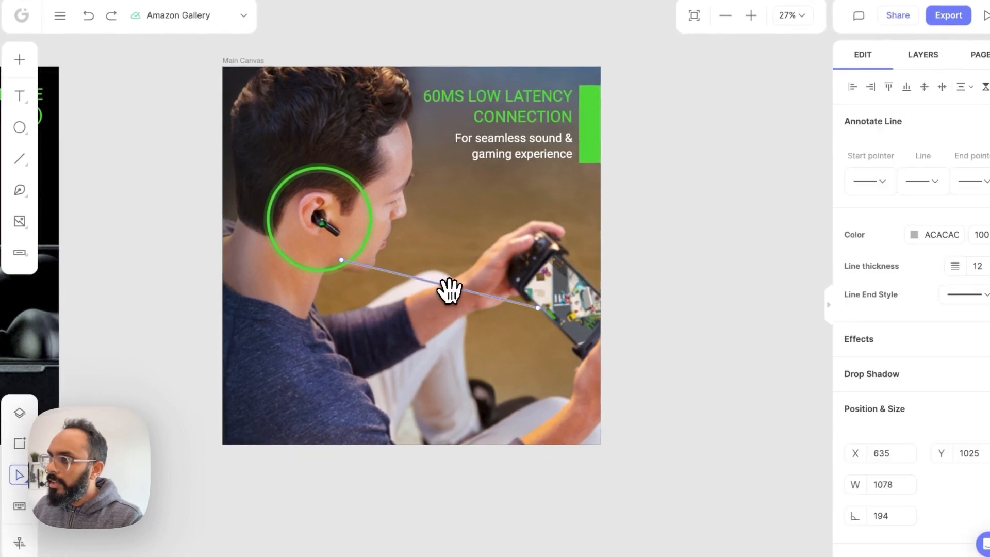
{"action": "left_click_drag", "start_coordinate": [438, 329], "coordinate": [433, 349]}
{"action": "left_click_drag", "start_coordinate": [342, 260], "coordinate": [340, 266]}
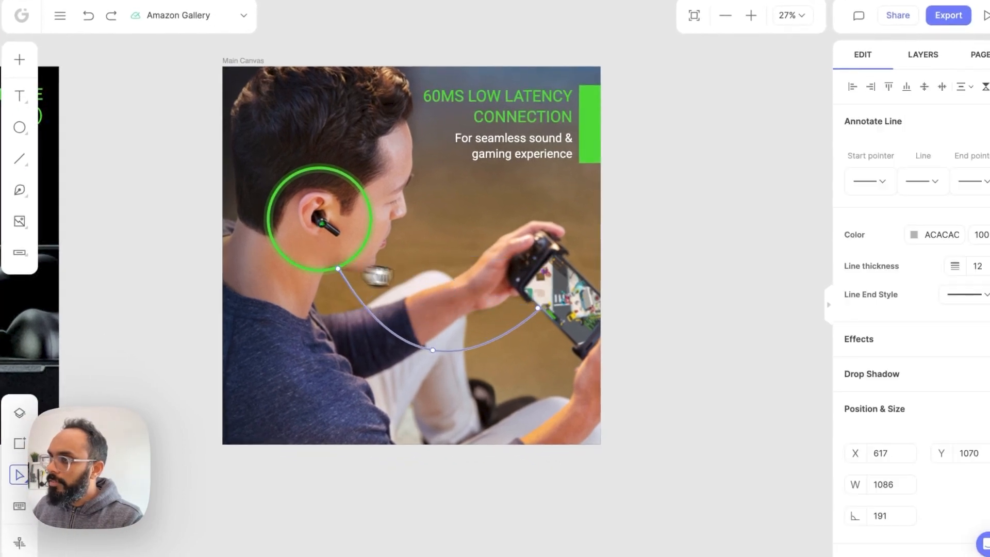
{"action": "left_click_drag", "start_coordinate": [538, 307], "coordinate": [547, 318]}
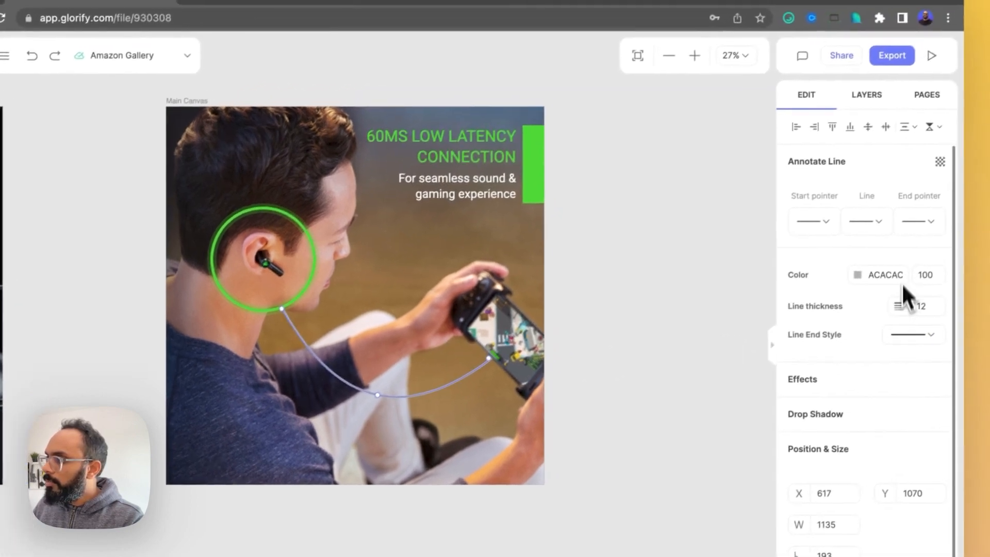
Step: Change the curved connecting line to a dashed style and set its gap to 45
{"action": "left_click", "coordinate": [928, 183]}
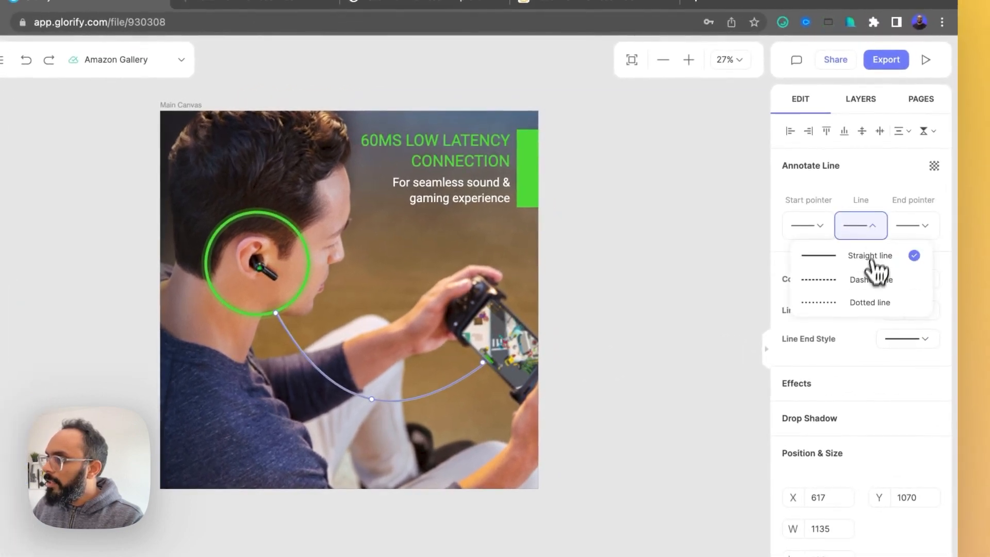
{"action": "left_click", "coordinate": [867, 279]}
{"action": "left_click_drag", "start_coordinate": [896, 394], "coordinate": [911, 401]}
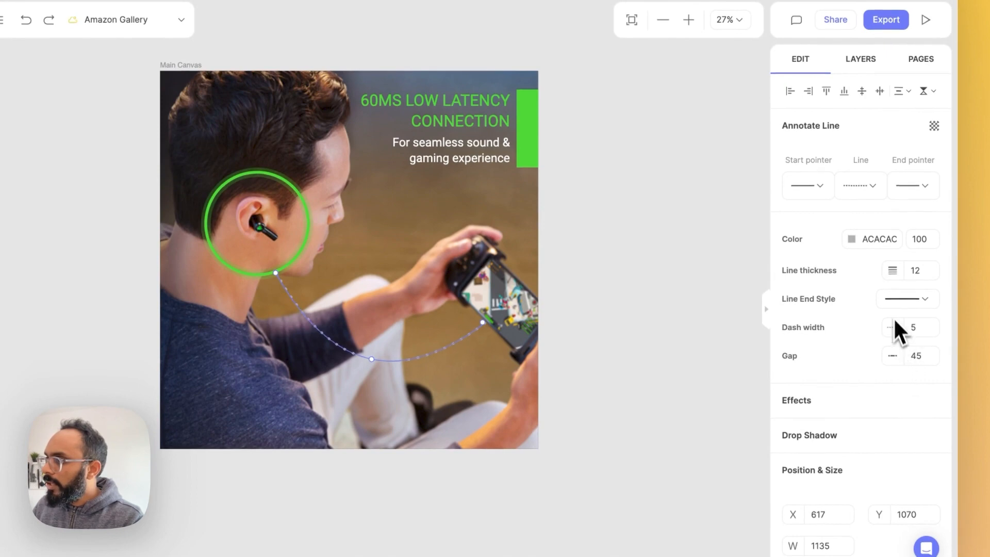
Step: Recolour the dashed connecting line to the brand green 44D62C
{"action": "left_click", "coordinate": [857, 241]}
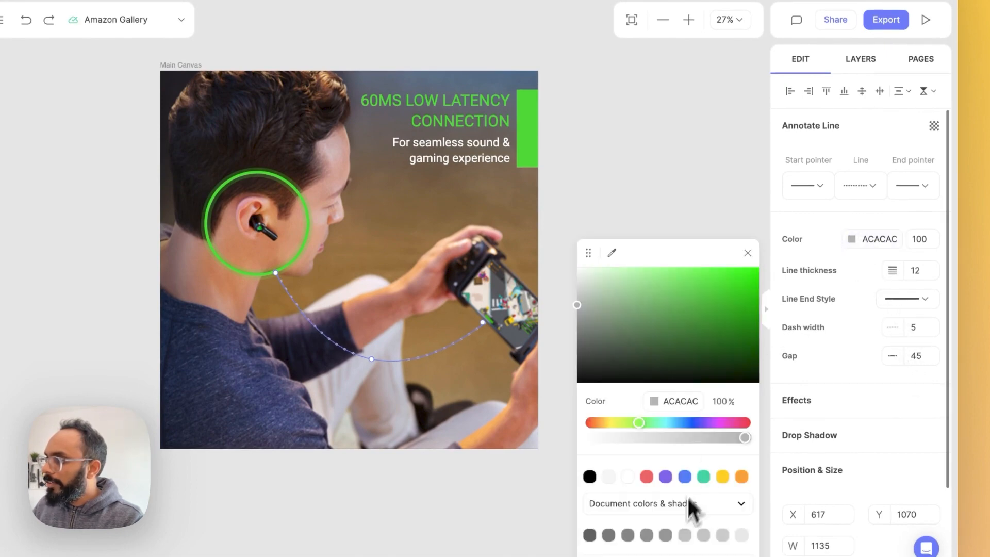
{"action": "scroll", "coordinate": [593, 229], "scroll_direction": "down", "scroll_amount": 3}
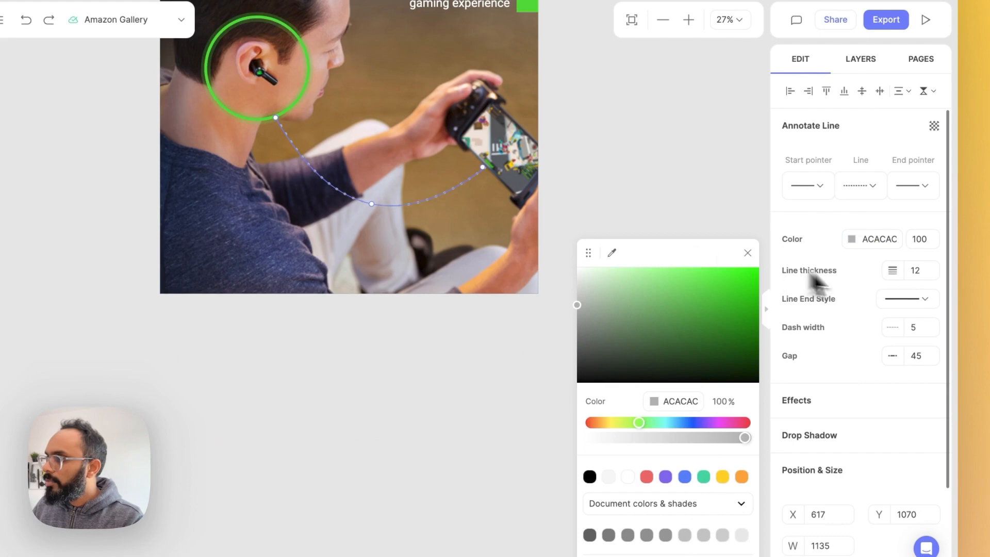
{"action": "type", "text": "44D62C"}
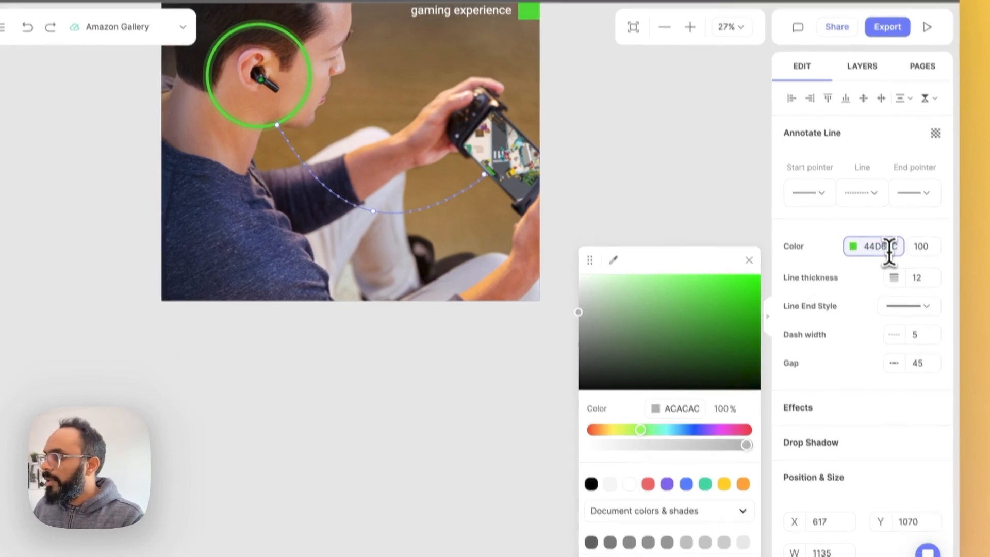
{"action": "key", "text": "Return"}
{"action": "left_click", "coordinate": [652, 127]}
{"action": "left_click_drag", "start_coordinate": [612, 140], "coordinate": [641, 259]}
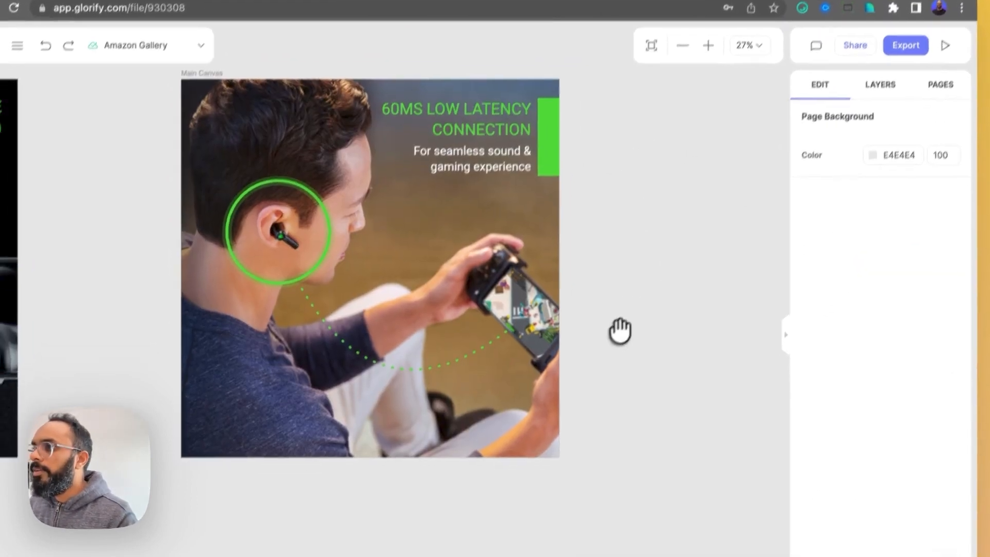
Step: Tighten the gap between the dashes of the green connecting line
{"action": "left_click", "coordinate": [493, 355]}
{"action": "left_click_drag", "start_coordinate": [903, 335], "coordinate": [899, 335]}
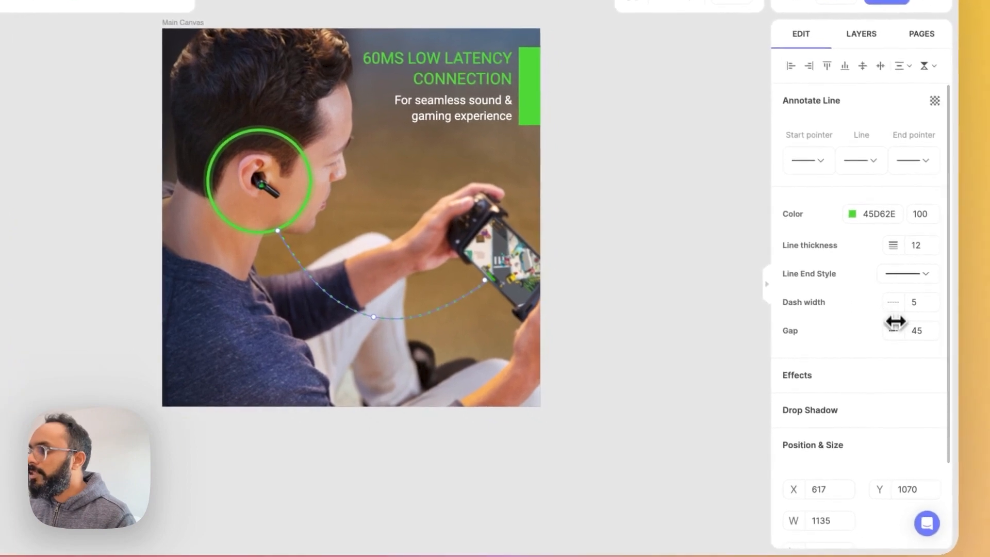
{"action": "left_click", "coordinate": [740, 314]}
{"action": "left_click_drag", "start_coordinate": [587, 243], "coordinate": [616, 309]}
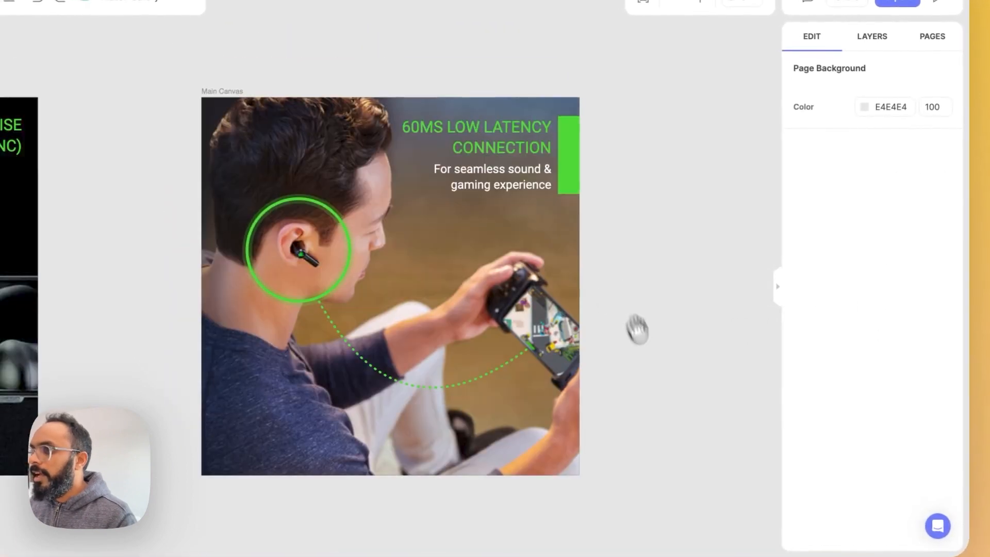
{"action": "scroll", "coordinate": [636, 335], "scroll_direction": "down", "scroll_amount": 1}
{"action": "left_click_drag", "start_coordinate": [640, 376], "coordinate": [659, 318]}
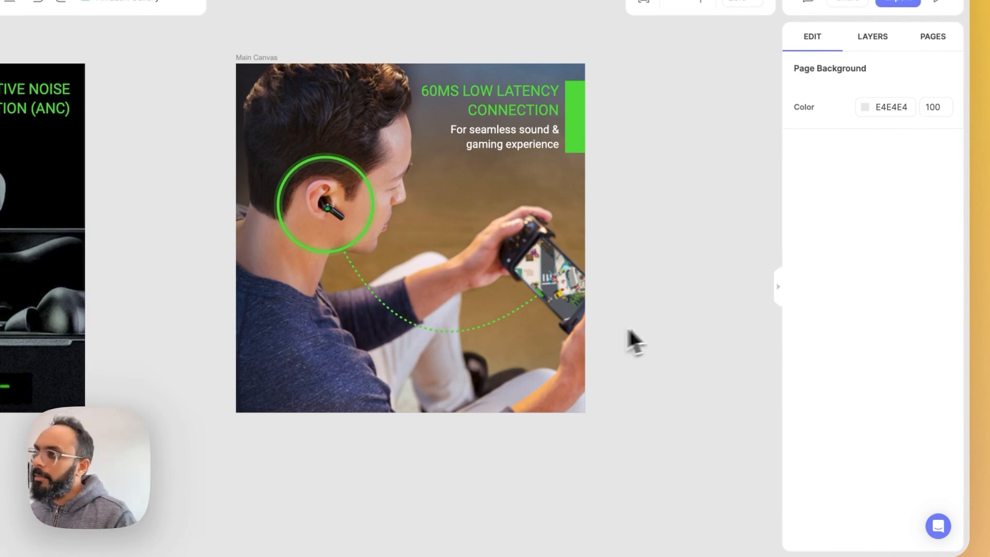
{"action": "left_click_drag", "start_coordinate": [645, 350], "coordinate": [652, 376]}
Step: Open the Icons8 icon library and search it for "bolt"
{"action": "scroll", "coordinate": [662, 370], "scroll_direction": "down", "scroll_amount": 2}
{"action": "scroll", "coordinate": [667, 382], "scroll_direction": "down", "scroll_amount": 5}
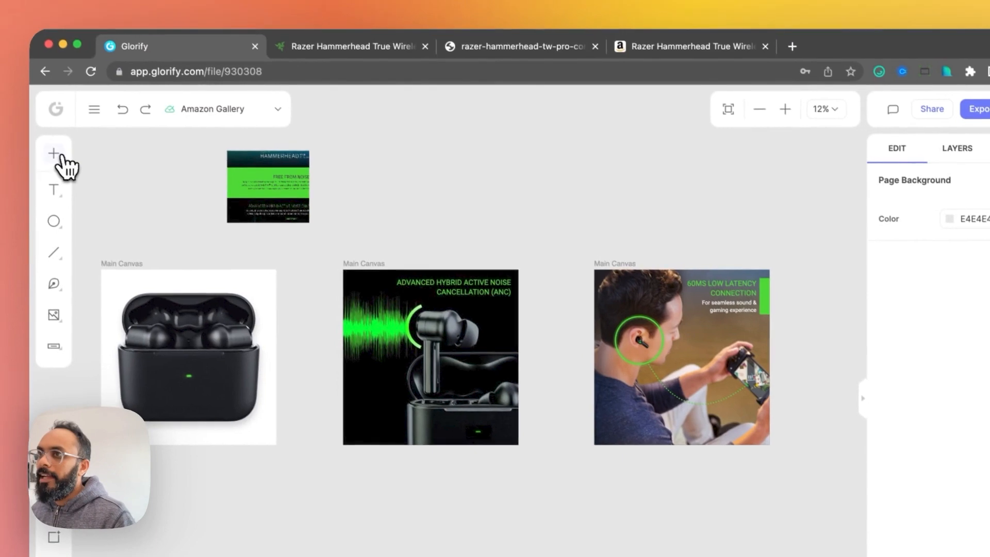
{"action": "left_click", "coordinate": [0, 51]}
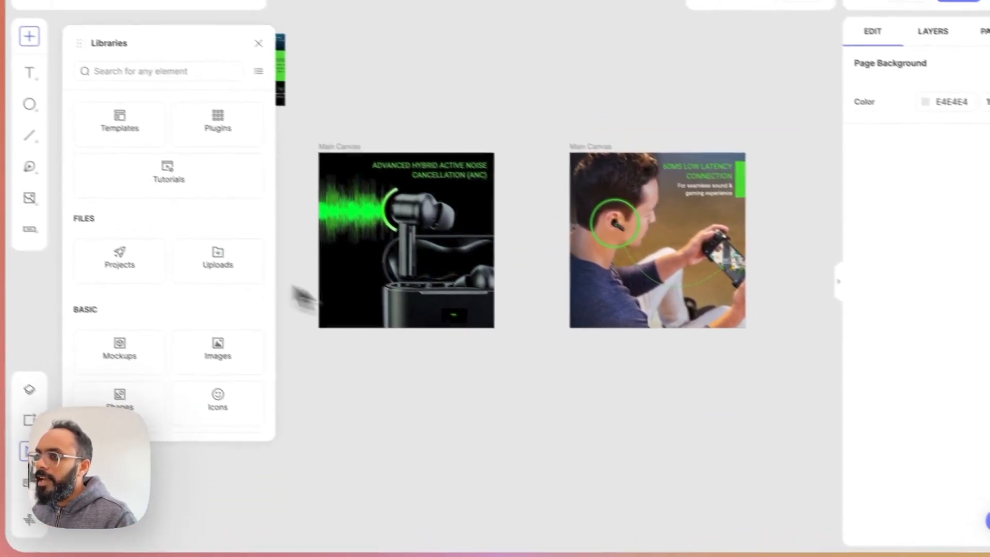
{"action": "scroll", "coordinate": [170, 279], "scroll_direction": "down", "scroll_amount": 3}
{"action": "left_click", "coordinate": [169, 278]}
{"action": "left_click", "coordinate": [173, 276]}
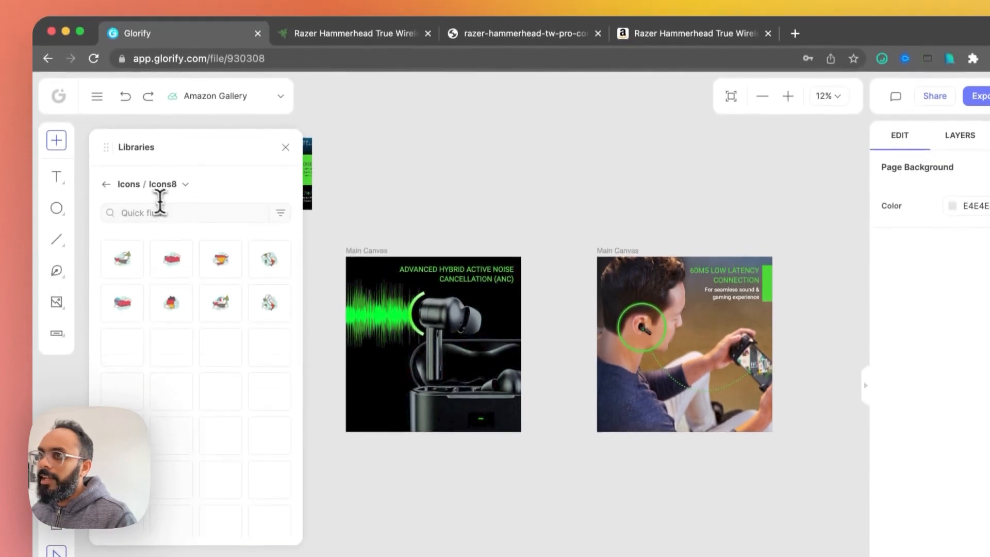
{"action": "left_click", "coordinate": [167, 119]}
{"action": "key", "text": "Return"}
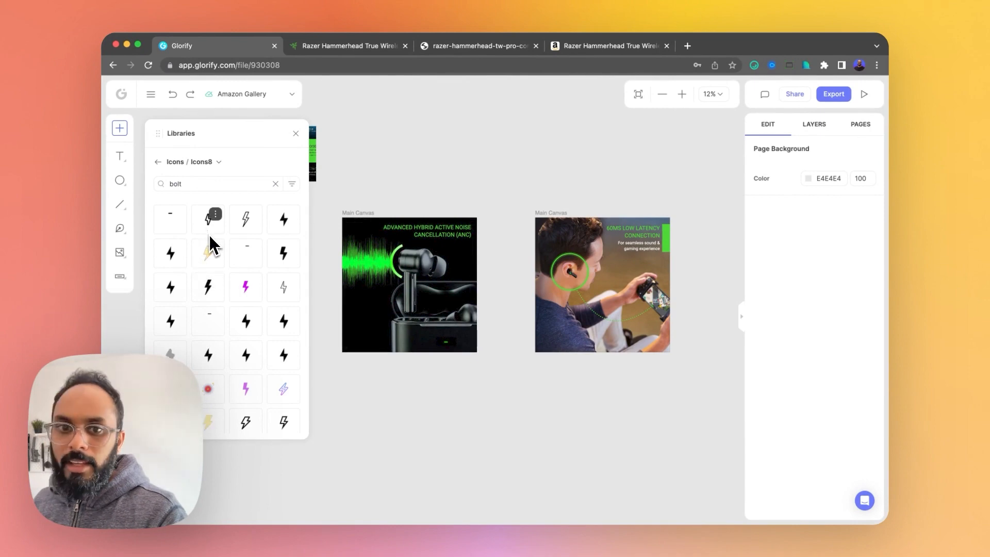
Step: Add a solid black lightning bolt icon to the low-latency canvas, place it below the phone, and close the library
{"action": "left_click_drag", "start_coordinate": [180, 312], "coordinate": [600, 341]}
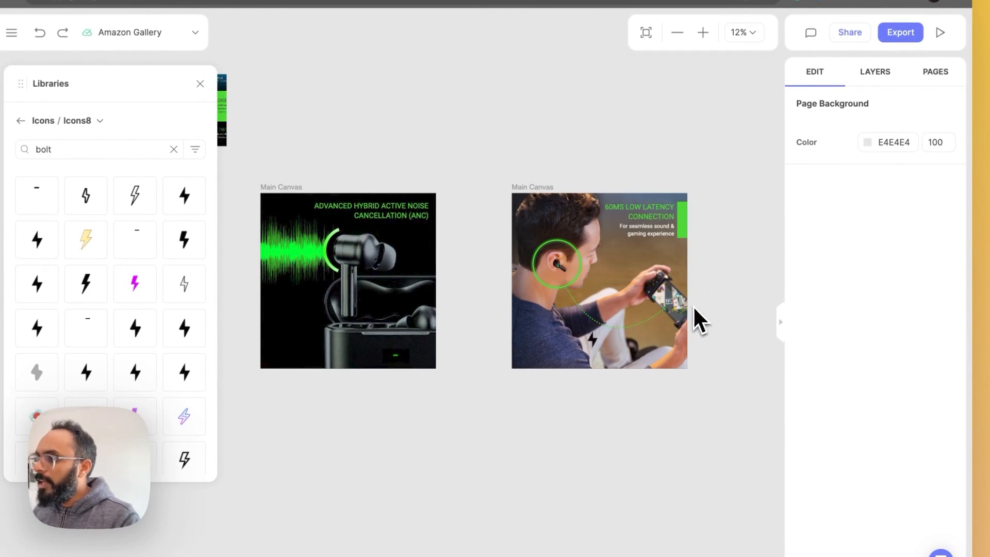
{"action": "left_click", "coordinate": [592, 339]}
{"action": "scroll", "coordinate": [669, 338], "scroll_direction": "up", "scroll_amount": 5}
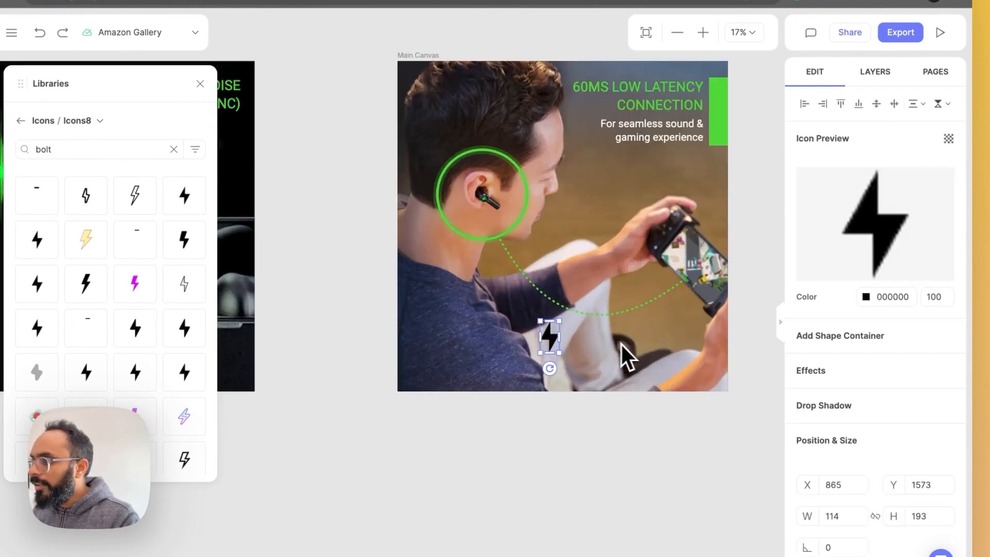
{"action": "left_click_drag", "start_coordinate": [551, 334], "coordinate": [668, 338]}
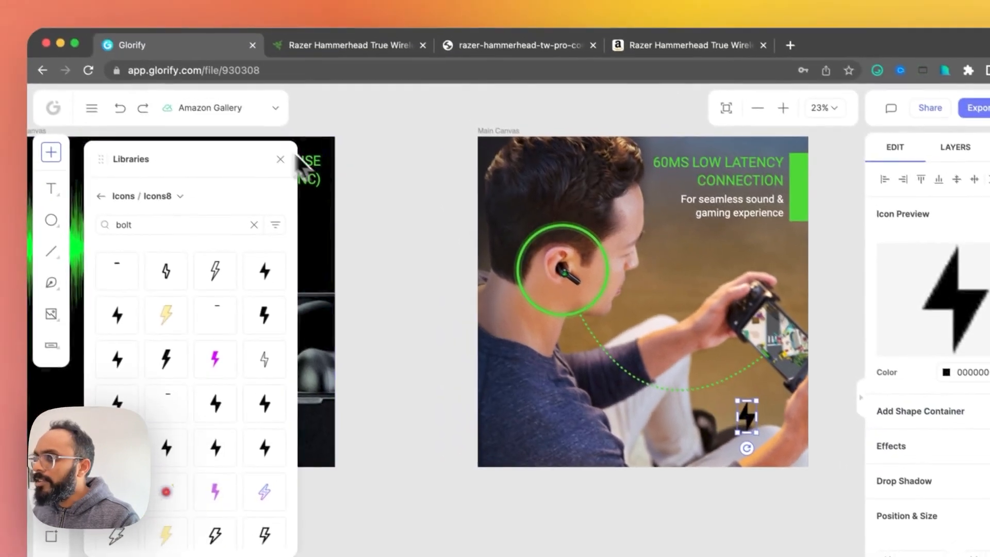
{"action": "left_click", "coordinate": [199, 83]}
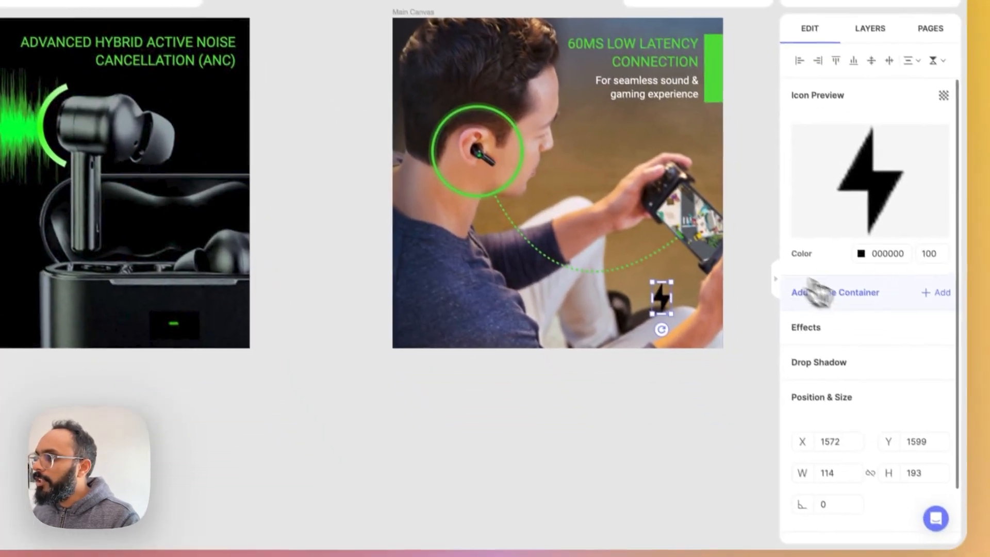
Step: Add a circular shape container around the bolt icon and fill it with black 000000
{"action": "left_click", "coordinate": [817, 292]}
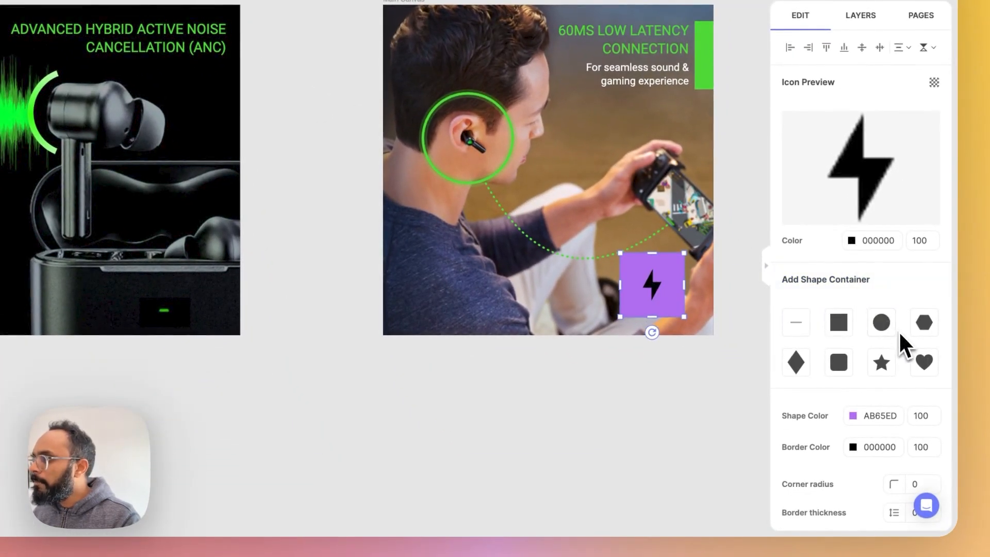
{"action": "left_click", "coordinate": [853, 416]}
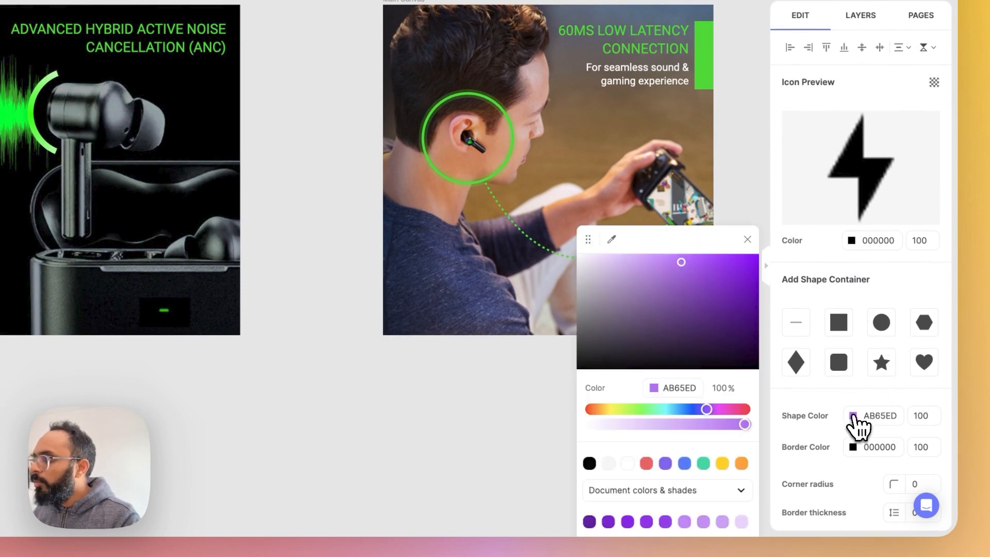
{"action": "left_click", "coordinate": [742, 366]}
{"action": "left_click", "coordinate": [747, 239]}
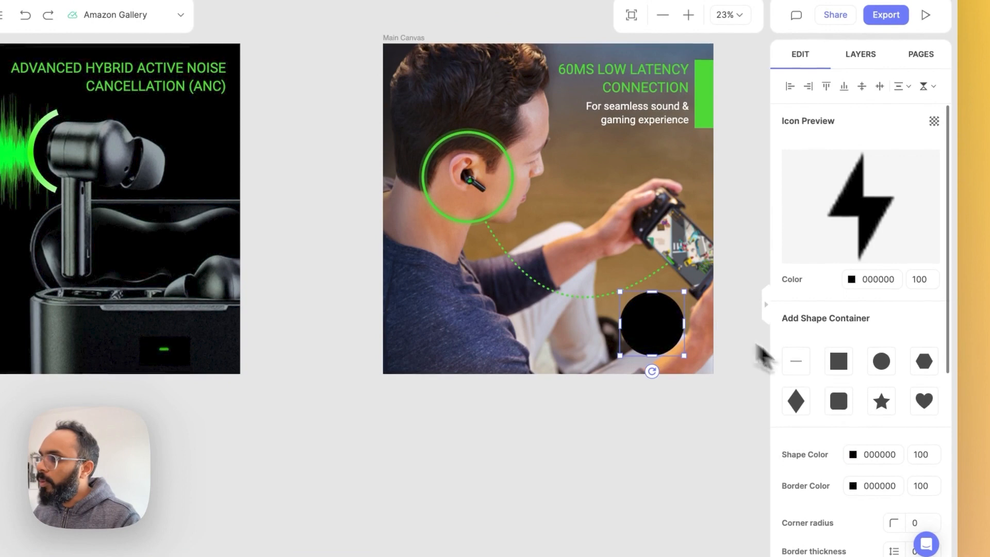
Step: Recolour the bolt inside the black circle to white FFFFFF
{"action": "left_click", "coordinate": [850, 280]}
{"action": "left_click", "coordinate": [608, 502]}
{"action": "left_click", "coordinate": [439, 413]}
{"action": "left_click", "coordinate": [649, 325]}
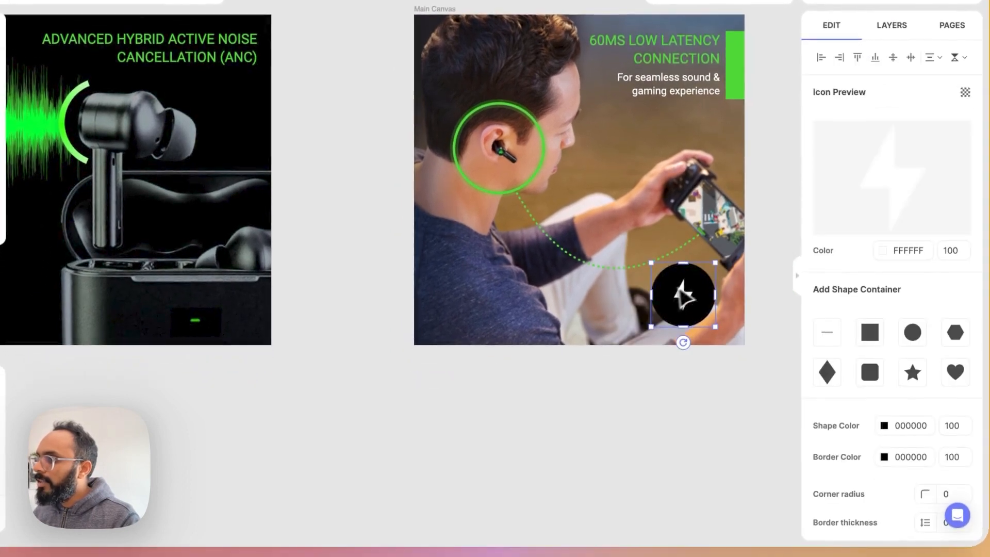
Step: Give the bolt's circle a border 41 thick and sample its colour from the green bar beside the heading
{"action": "scroll", "coordinate": [889, 420], "scroll_direction": "down", "scroll_amount": 5}
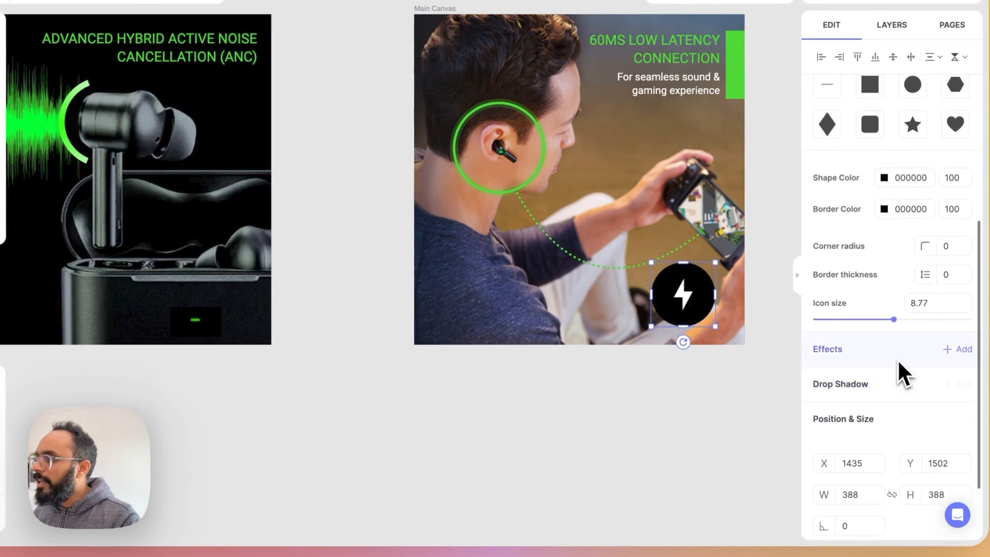
{"action": "scroll", "coordinate": [895, 305], "scroll_direction": "up", "scroll_amount": 1}
{"action": "left_click_drag", "start_coordinate": [922, 296], "coordinate": [948, 300]}
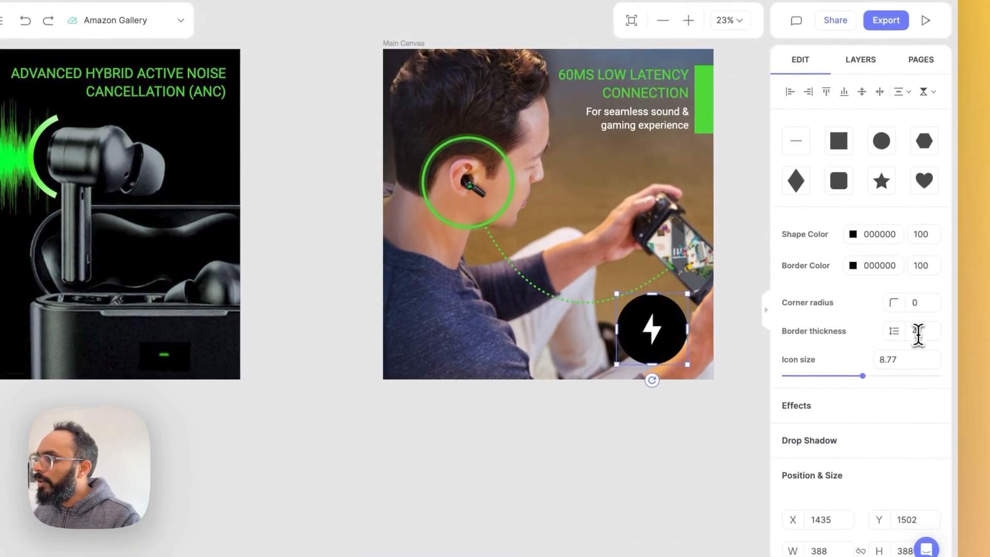
{"action": "left_click", "coordinate": [853, 266]}
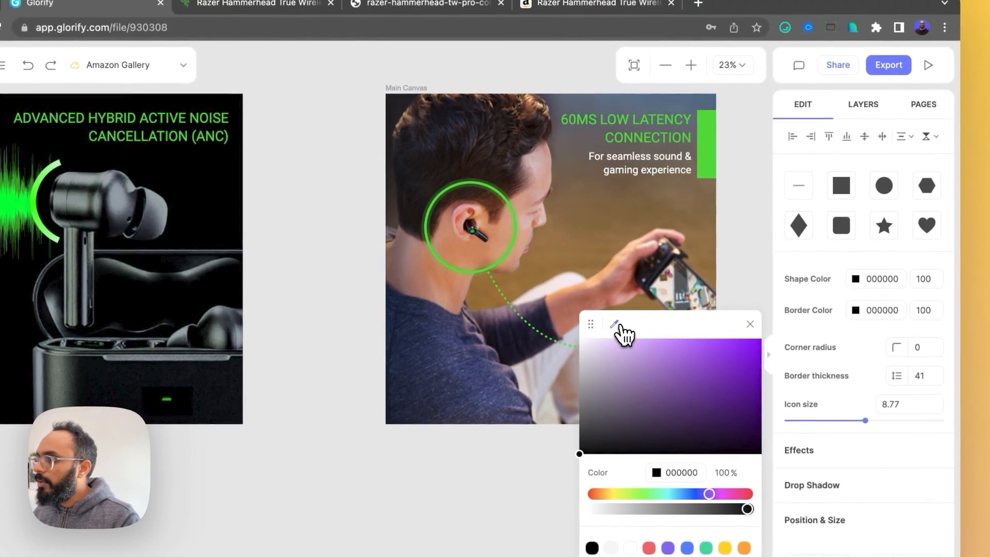
{"action": "left_click", "coordinate": [622, 334]}
{"action": "left_click", "coordinate": [707, 154]}
{"action": "left_click", "coordinate": [769, 223]}
Step: Shrink the bolt badge to about 278 px with border thickness 22 at the dashed line's middle, and slightly enlarge the bolt
{"action": "left_click_drag", "start_coordinate": [695, 339], "coordinate": [614, 308]}
{"action": "left_click_drag", "start_coordinate": [622, 264], "coordinate": [583, 297]}
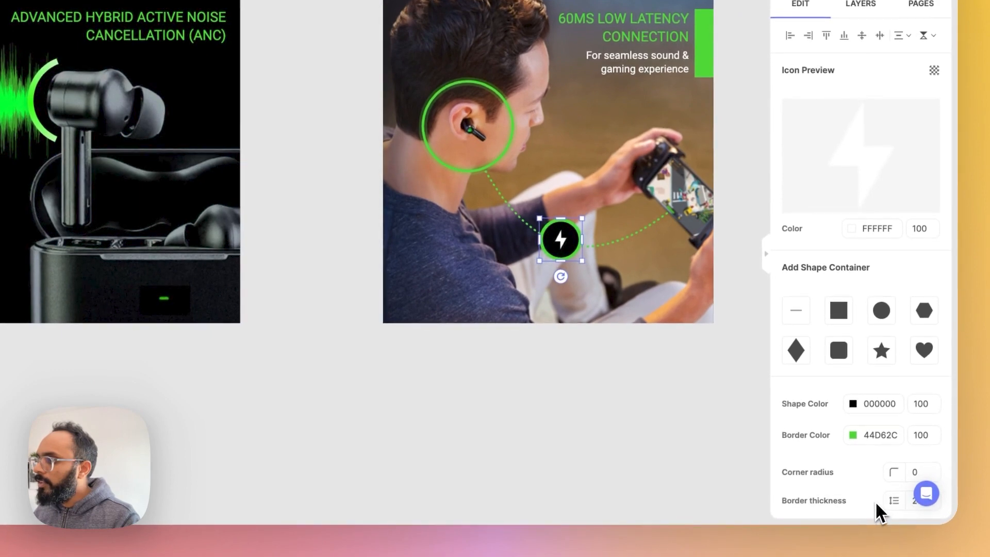
{"action": "scroll", "coordinate": [839, 342], "scroll_direction": "down", "scroll_amount": 6}
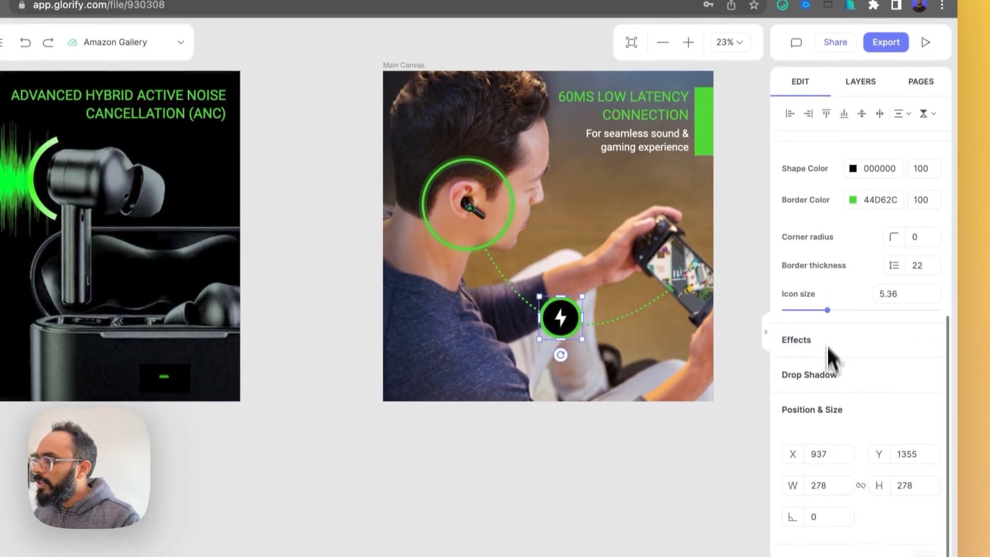
{"action": "left_click_drag", "start_coordinate": [826, 265], "coordinate": [837, 266]}
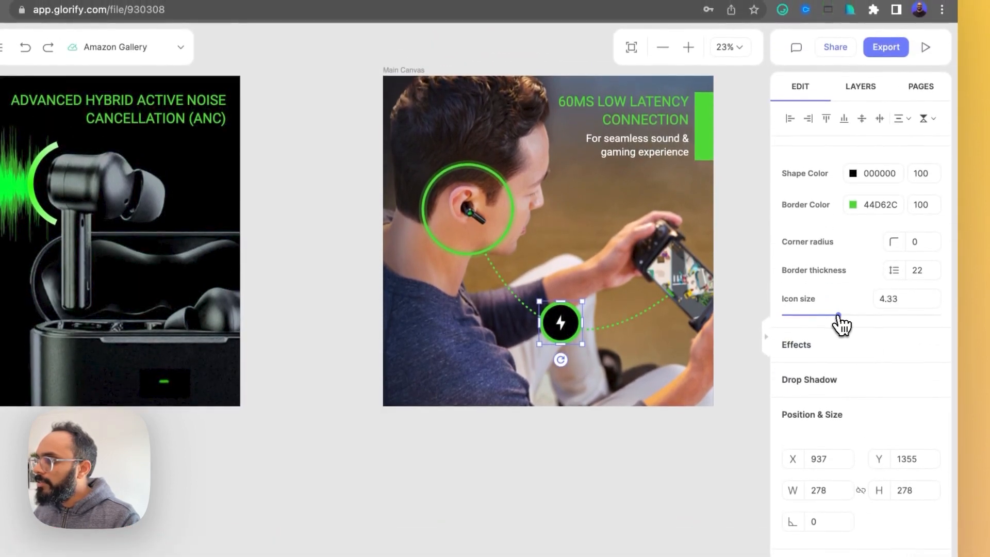
{"action": "left_click", "coordinate": [764, 249]}
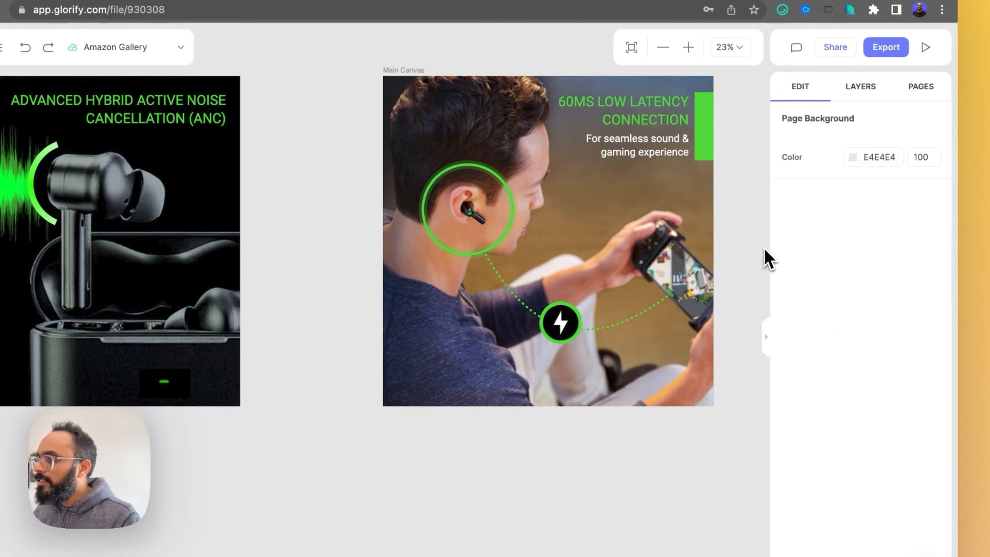
Step: Duplicate the finished low-latency canvas and place the copy beside it as the base for another gallery image
{"action": "left_click_drag", "start_coordinate": [747, 252], "coordinate": [601, 296]}
{"action": "scroll", "coordinate": [579, 311], "scroll_direction": "down", "scroll_amount": 2}
{"action": "left_click_drag", "start_coordinate": [597, 335], "coordinate": [651, 272]}
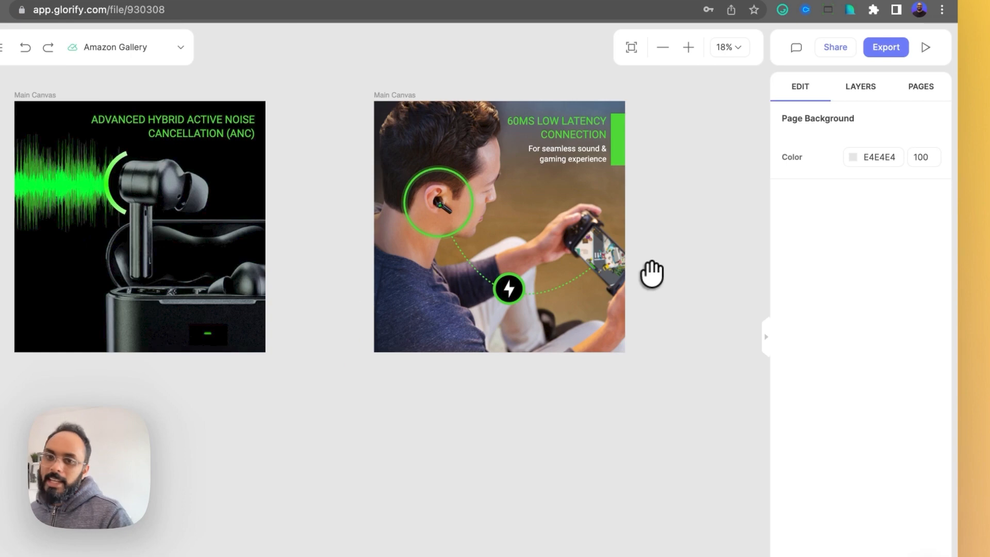
{"action": "left_click_drag", "start_coordinate": [708, 232], "coordinate": [616, 237]}
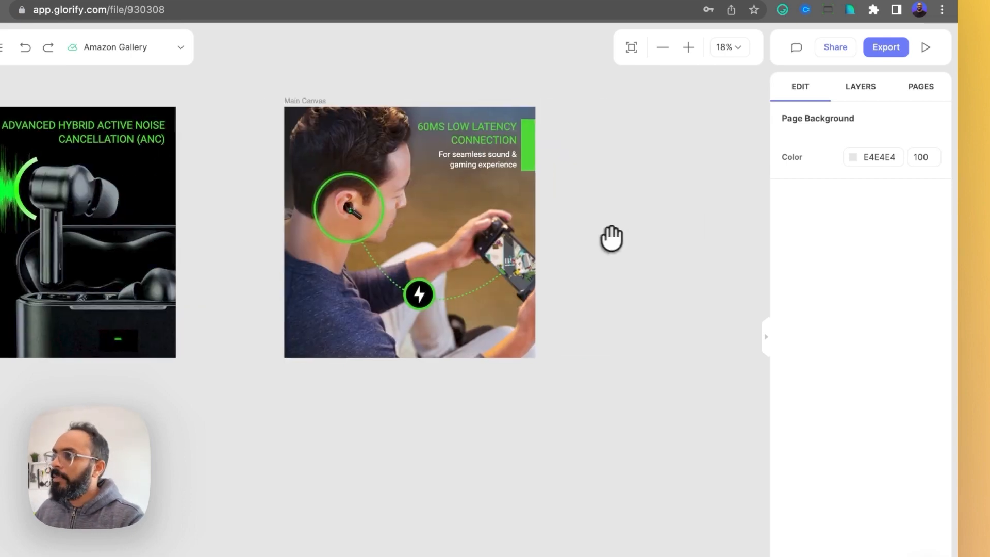
{"action": "scroll", "coordinate": [624, 235], "scroll_direction": "down", "scroll_amount": 3}
{"action": "left_click_drag", "start_coordinate": [678, 197], "coordinate": [642, 221]}
{"action": "scroll", "coordinate": [615, 245], "scroll_direction": "down", "scroll_amount": 3}
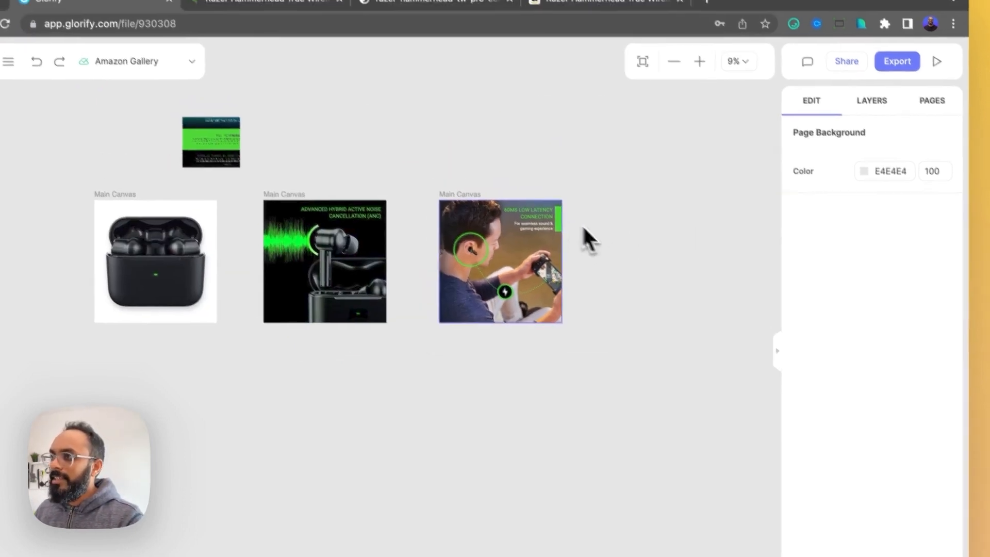
{"action": "left_click", "coordinate": [448, 179]}
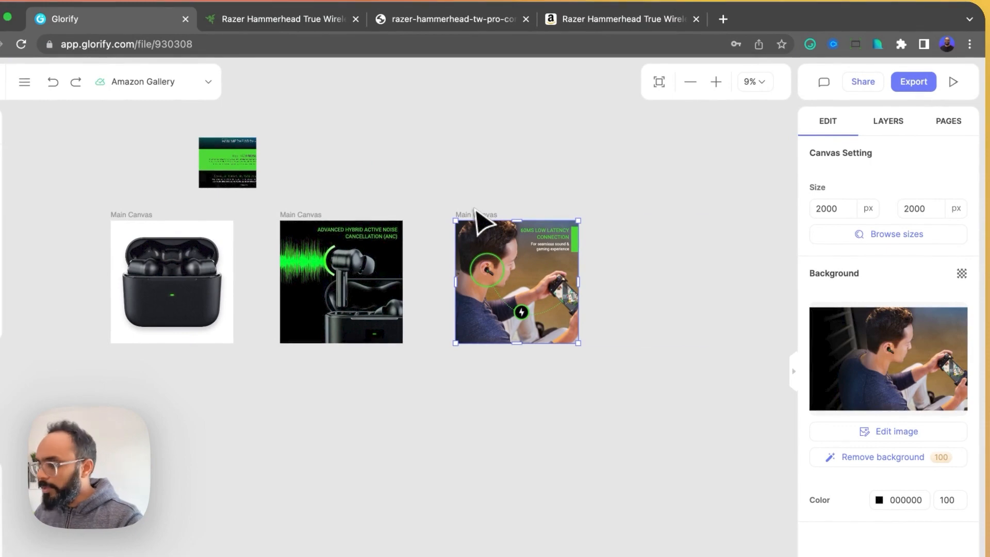
{"action": "key", "text": "super+d"}
{"action": "left_click_drag", "start_coordinate": [611, 214], "coordinate": [559, 217]}
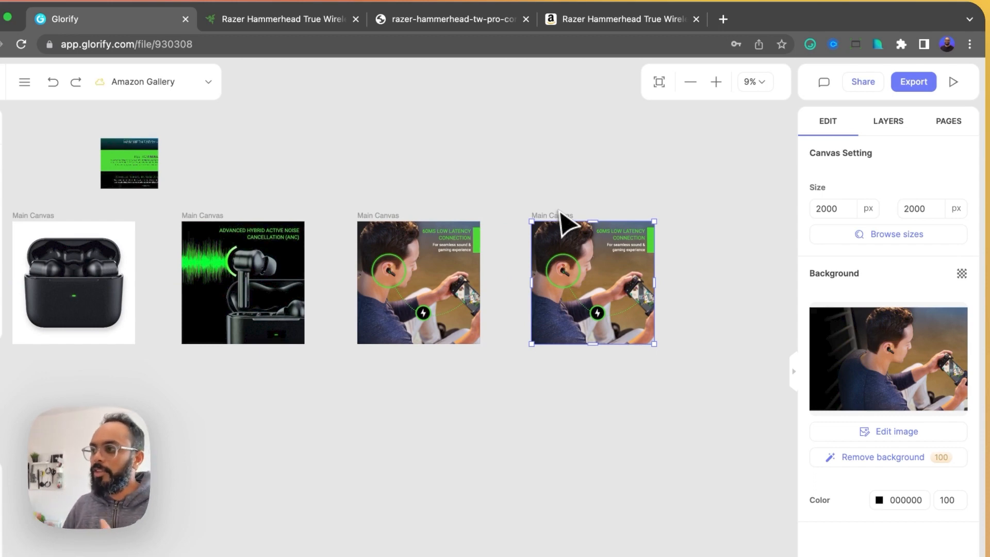
{"action": "left_click", "coordinate": [637, 195]}
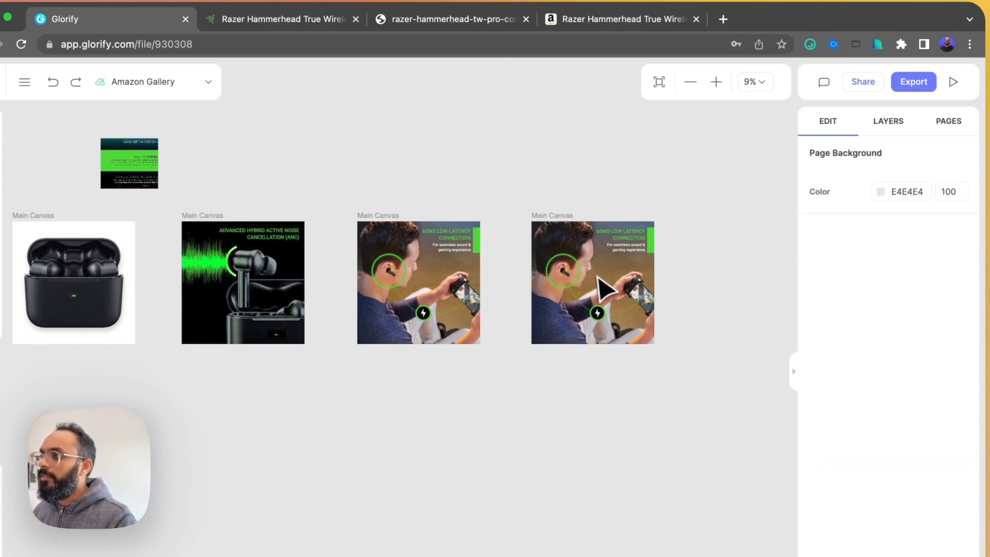
Step: Check the In-Ear Design image in the Amazon gallery and locate the matching section on the Razer product page
{"action": "left_click", "coordinate": [593, 19]}
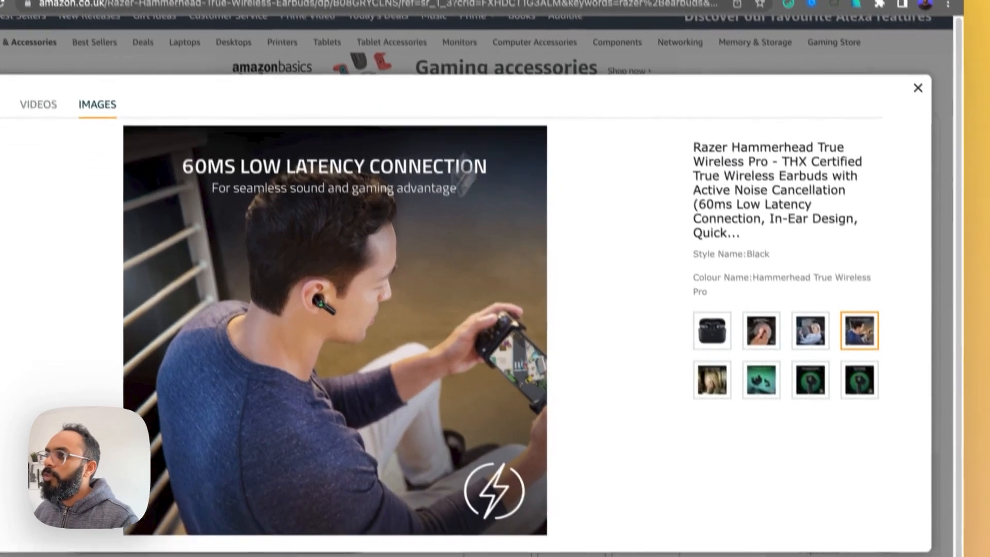
{"action": "left_click", "coordinate": [810, 330]}
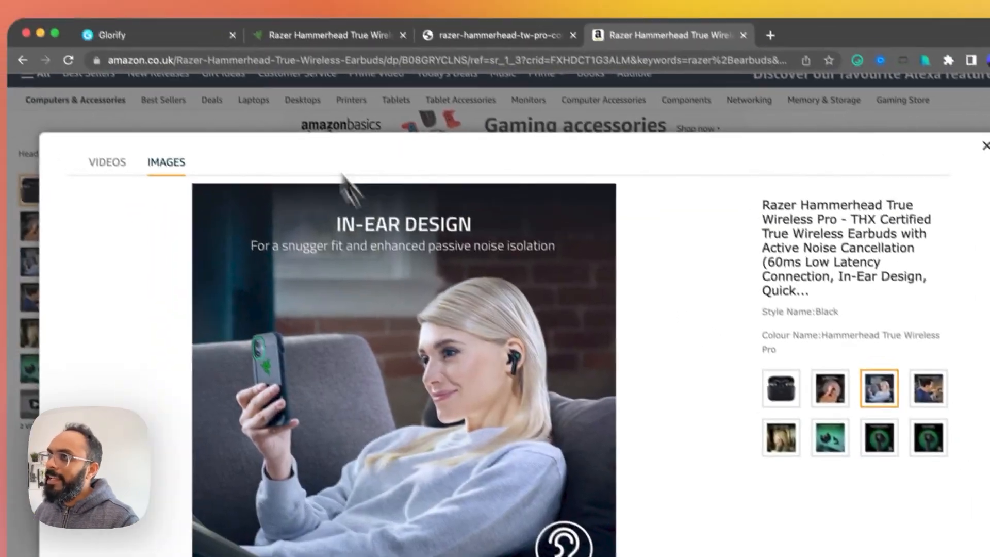
{"action": "left_click", "coordinate": [309, 38]}
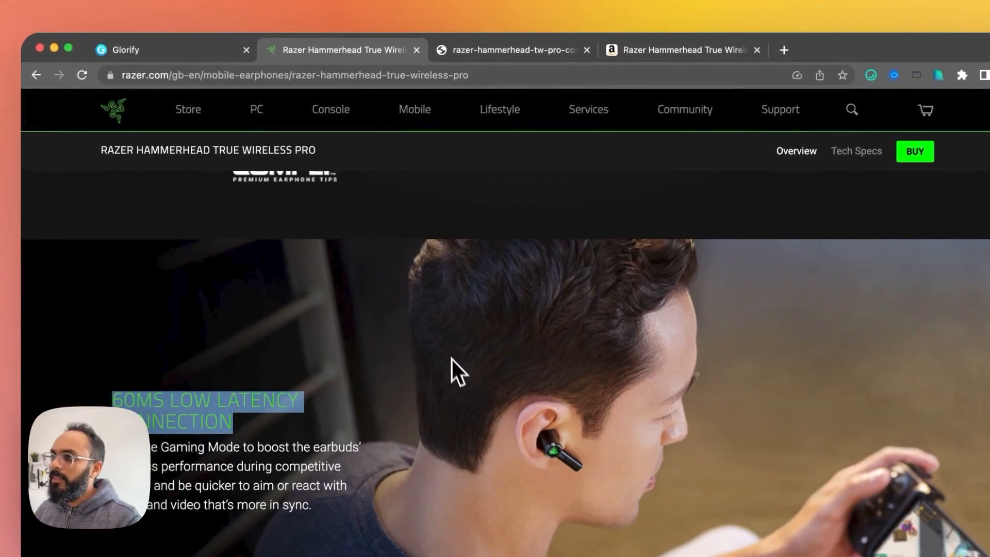
{"action": "scroll", "coordinate": [444, 330], "scroll_direction": "down", "scroll_amount": 5}
{"action": "scroll", "coordinate": [459, 330], "scroll_direction": "down", "scroll_amount": 10}
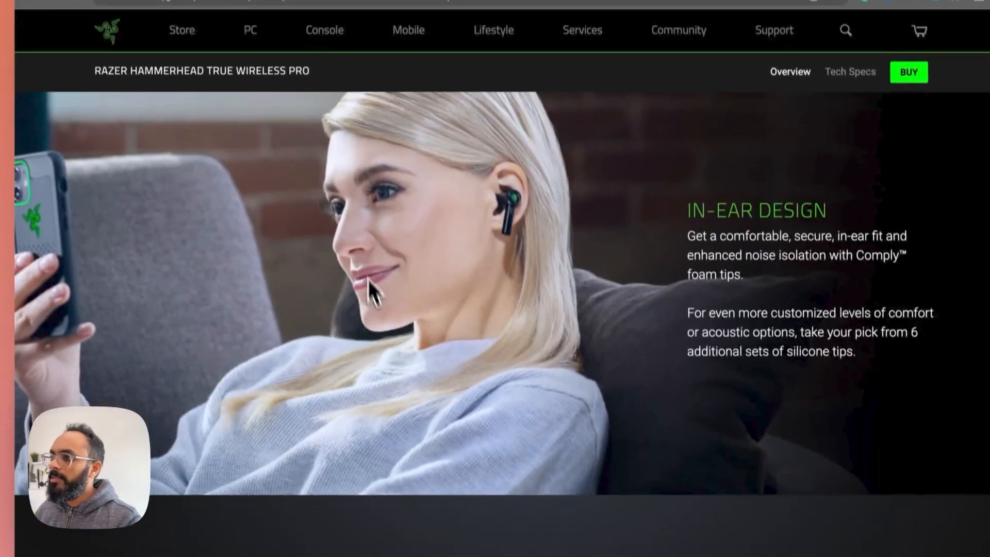
{"action": "scroll", "coordinate": [378, 367], "scroll_direction": "up", "scroll_amount": 3}
Step: Inspect the In-Ear Design section, open its source image razer-hammerhead-tw-pro-design-mobile.jpg and copy the photo
{"action": "right_click", "coordinate": [374, 381]}
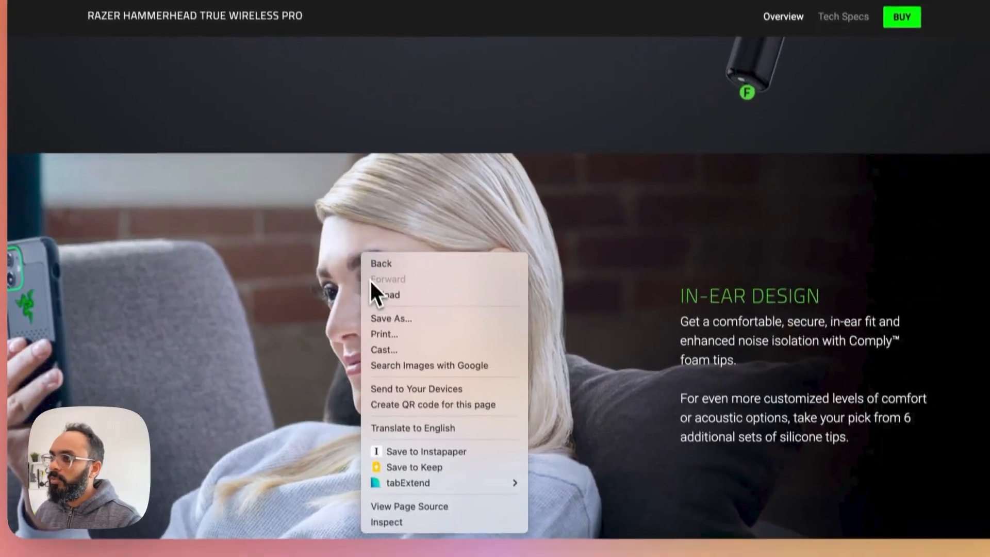
{"action": "left_click", "coordinate": [398, 508]}
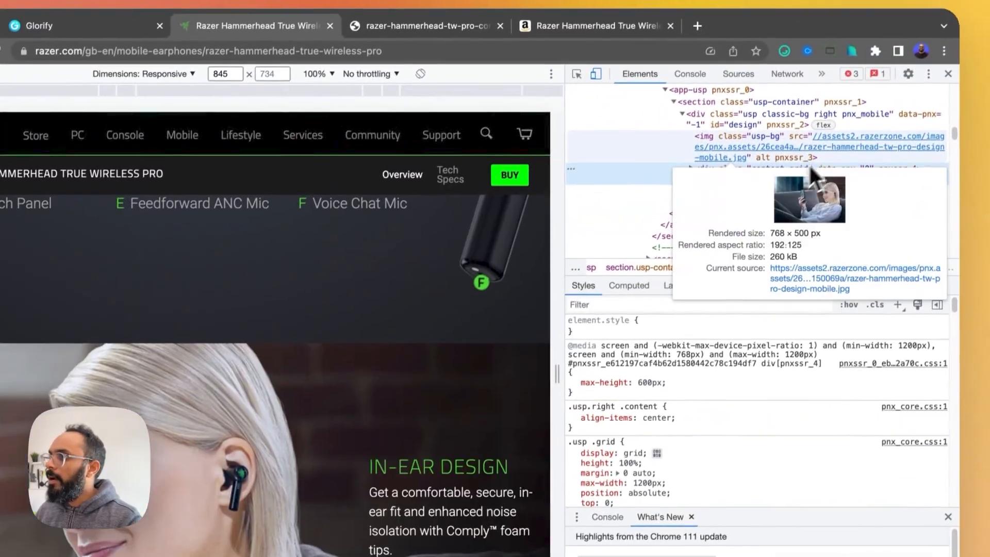
{"action": "left_click", "coordinate": [812, 150]}
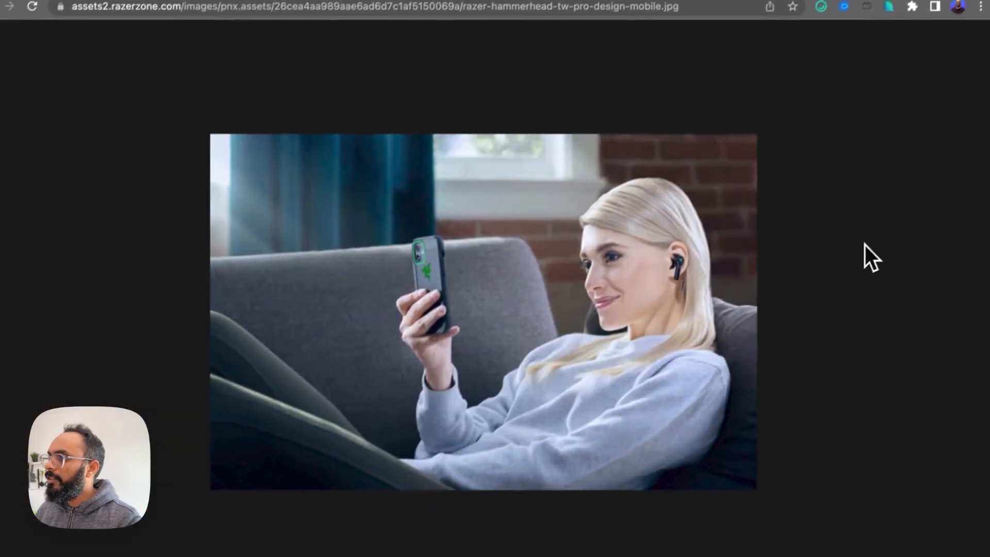
{"action": "right_click", "coordinate": [472, 260]}
{"action": "left_click", "coordinate": [538, 305]}
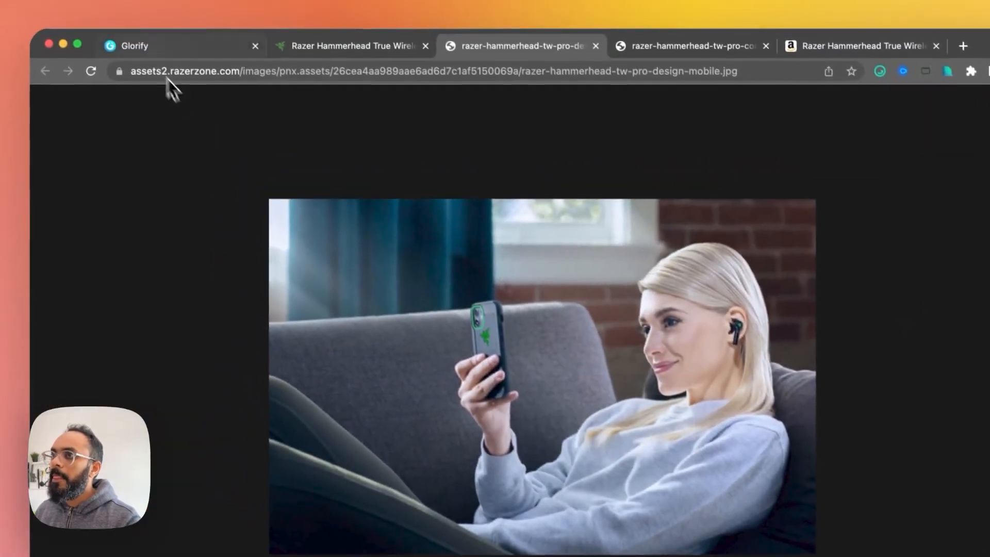
Step: Switch to Glorify, paste the copied photo and move it onto the duplicated low-latency canvas
{"action": "left_click", "coordinate": [154, 45]}
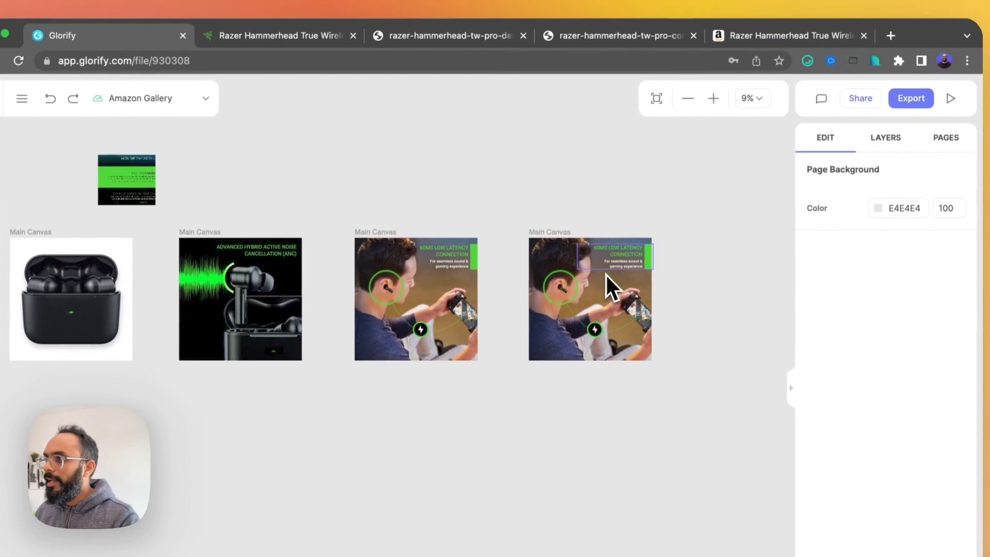
{"action": "key", "text": "super+v"}
{"action": "scroll", "coordinate": [409, 407], "scroll_direction": "right", "scroll_amount": 3}
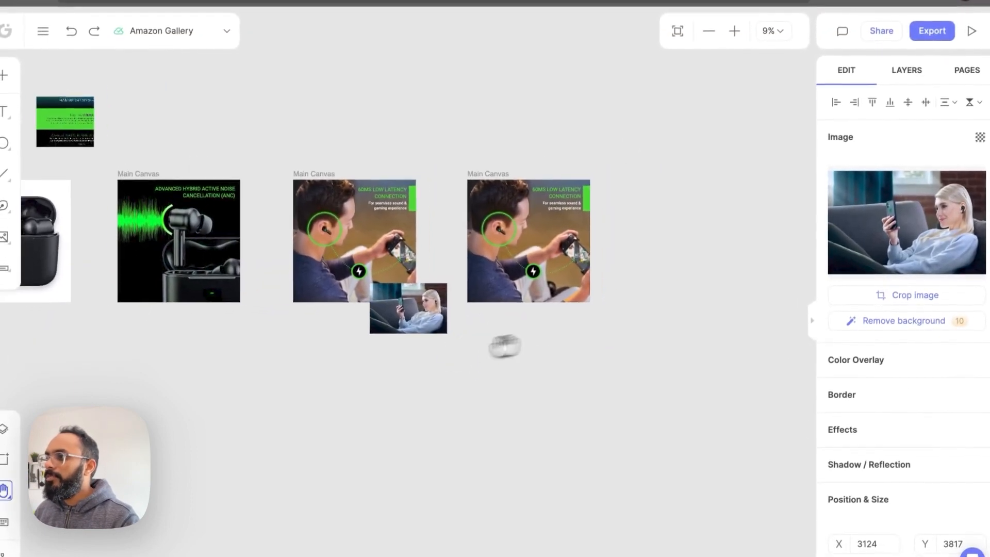
{"action": "left_click_drag", "start_coordinate": [394, 335], "coordinate": [458, 294]}
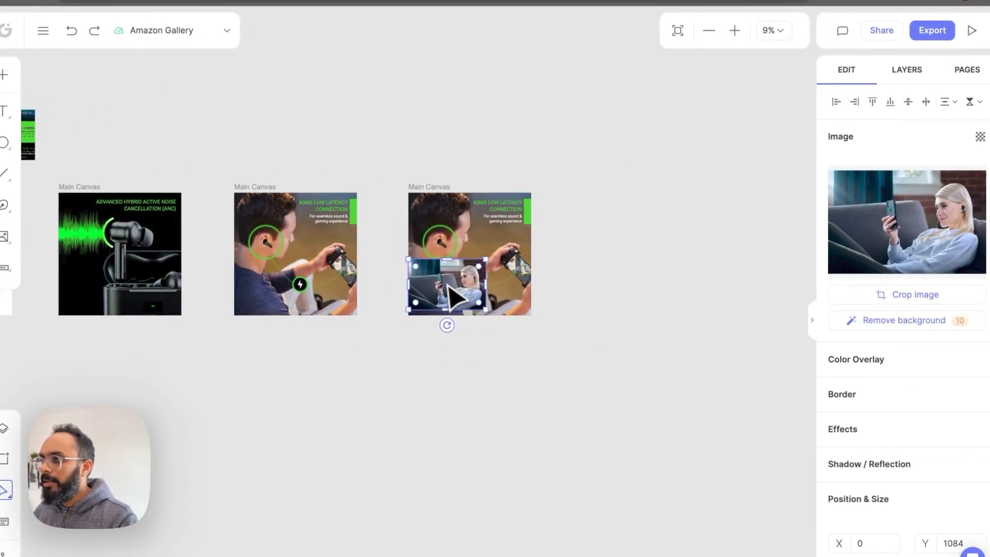
Step: Set the pasted photo as the duplicated canvas's background and delete the loose copy on top
{"action": "scroll", "coordinate": [449, 285], "scroll_direction": "up", "scroll_amount": 5}
{"action": "right_click", "coordinate": [454, 273]}
{"action": "left_click", "coordinate": [536, 313]}
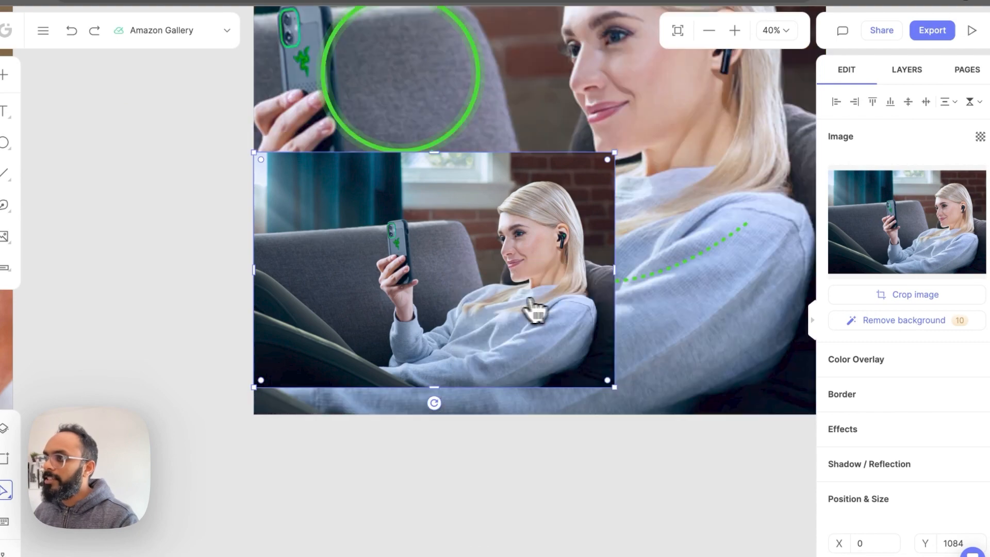
{"action": "scroll", "coordinate": [539, 309], "scroll_direction": "down", "scroll_amount": 5}
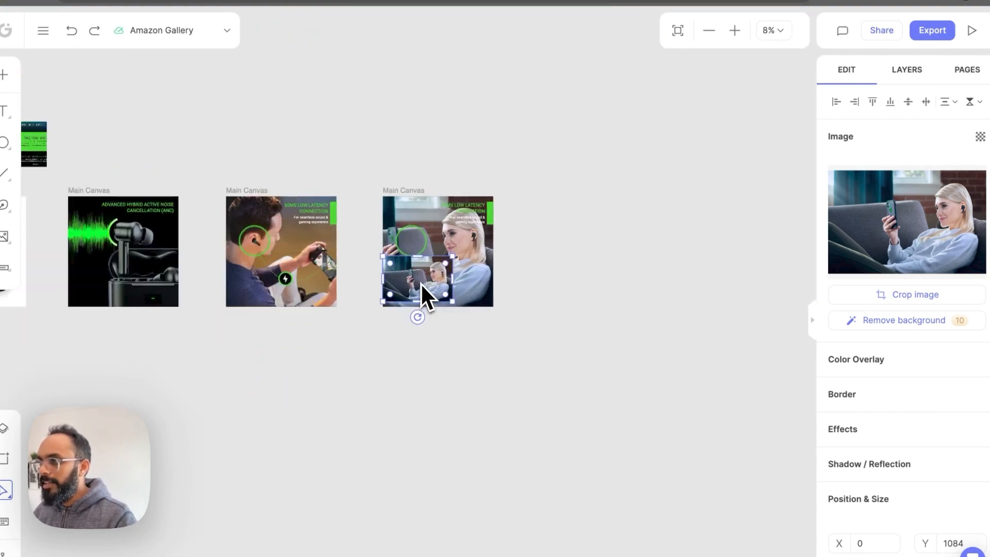
{"action": "key", "text": "Delete"}
Step: Move the green ring around the woman's earbud and shrink it slightly to fit her ear
{"action": "scroll", "coordinate": [411, 239], "scroll_direction": "up", "scroll_amount": 5}
{"action": "left_click_drag", "start_coordinate": [447, 273], "coordinate": [652, 217]}
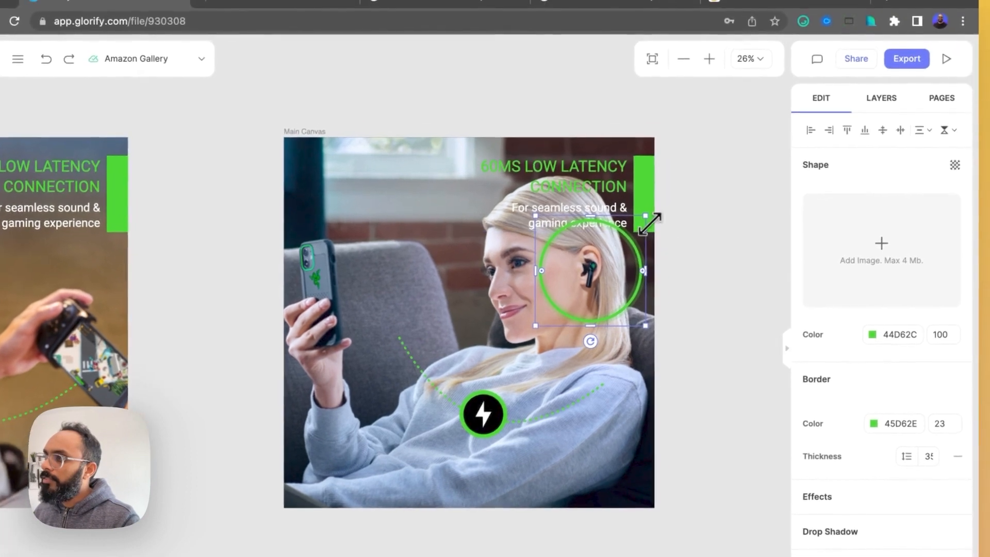
{"action": "left_click_drag", "start_coordinate": [671, 187], "coordinate": [664, 195]}
{"action": "left_click_drag", "start_coordinate": [616, 262], "coordinate": [618, 255]}
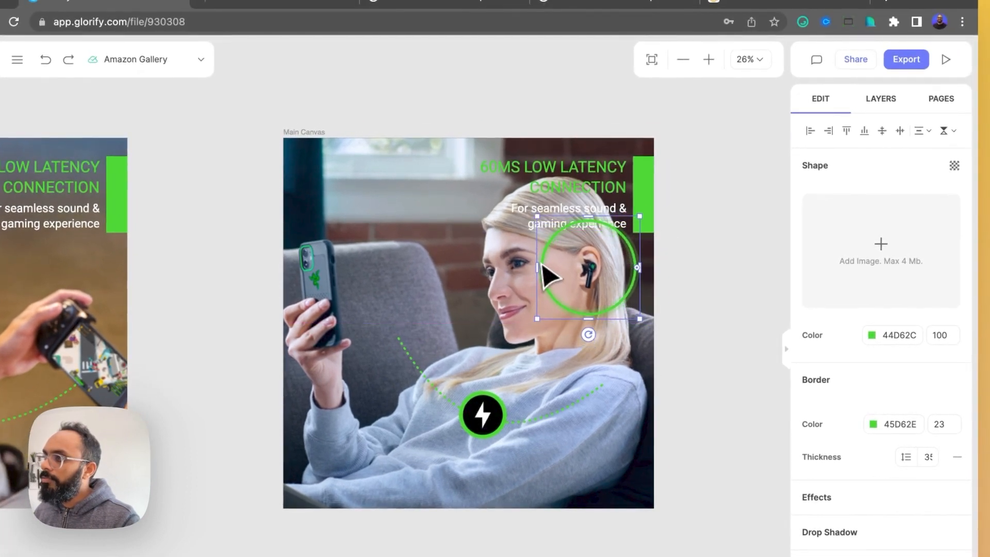
Step: Thicken the ring to an 88% inner ratio, cut it to a partial arc and rotate it to curve behind the earbud
{"action": "left_click_drag", "start_coordinate": [549, 274], "coordinate": [547, 277]}
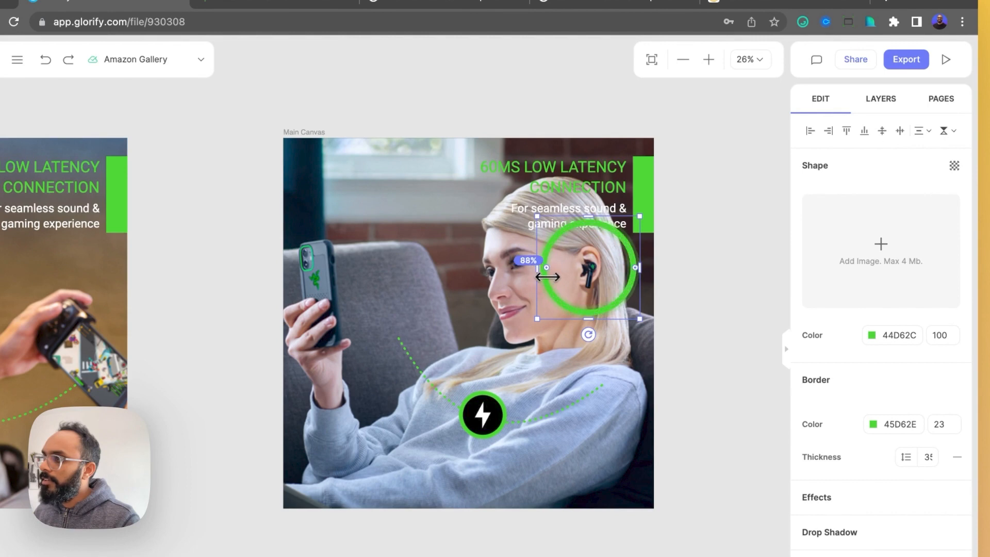
{"action": "left_click_drag", "start_coordinate": [636, 268], "coordinate": [633, 279]}
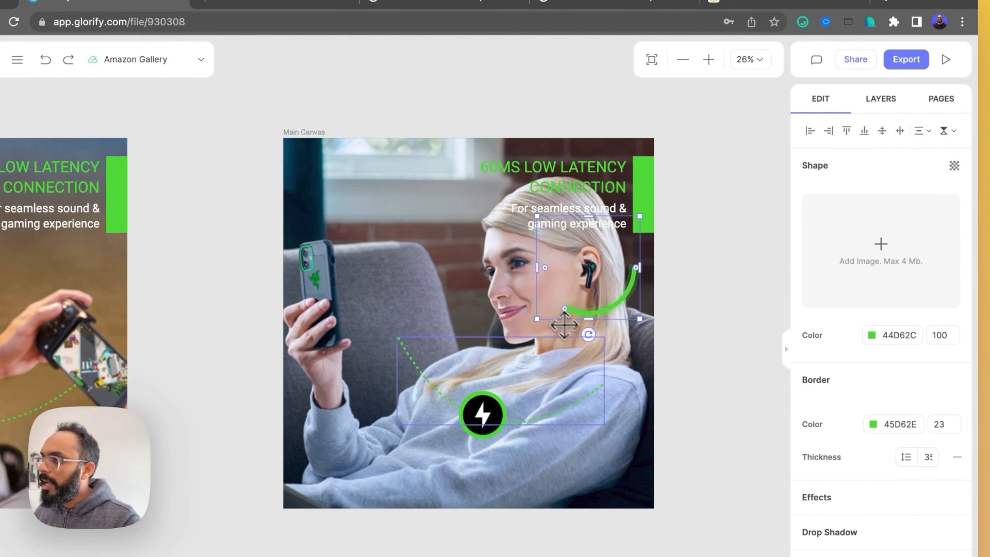
{"action": "left_click_drag", "start_coordinate": [581, 332], "coordinate": [672, 294]}
{"action": "left_click_drag", "start_coordinate": [633, 265], "coordinate": [614, 262]}
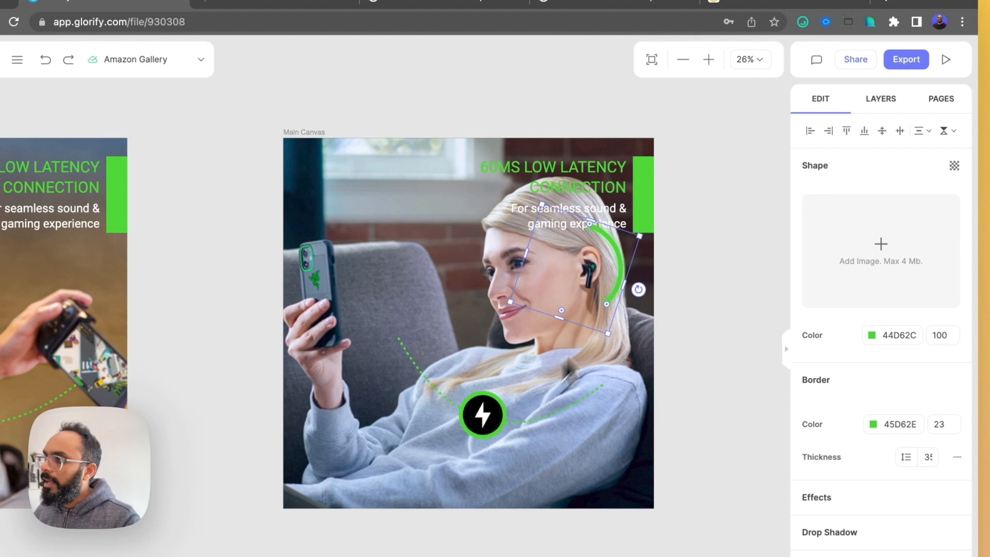
{"action": "left_click", "coordinate": [692, 166]}
Step: Examine the canvas background image's replace, remove, scale, rotation, opacity and position options
{"action": "left_click_drag", "start_coordinate": [694, 155], "coordinate": [697, 189]}
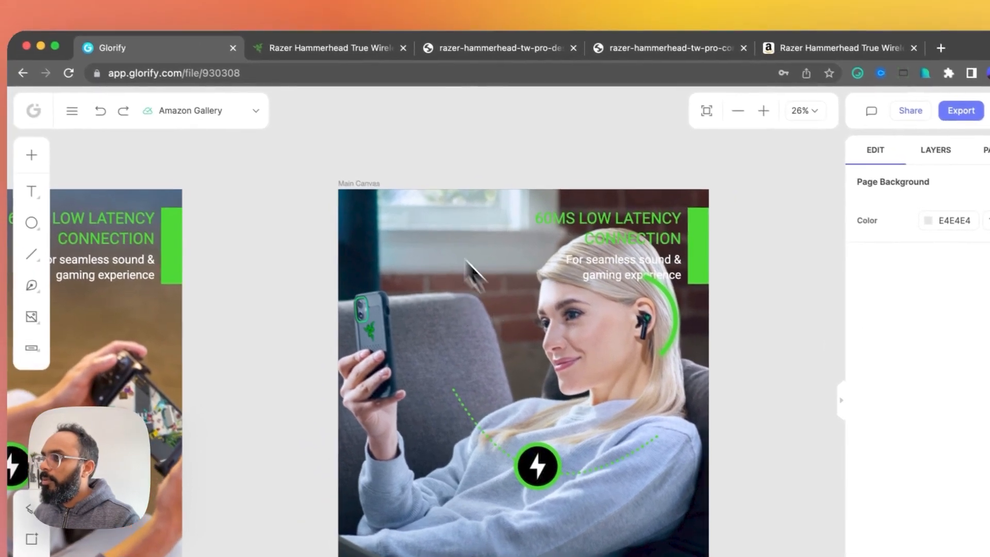
{"action": "left_click", "coordinate": [330, 162]}
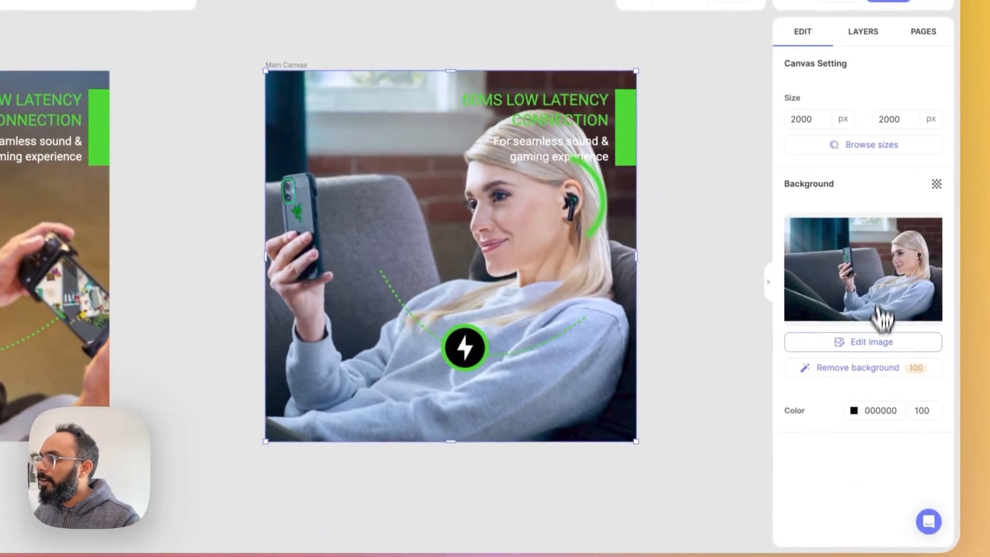
{"action": "left_click", "coordinate": [948, 463]}
{"action": "scroll", "coordinate": [899, 258], "scroll_direction": "down", "scroll_amount": 5}
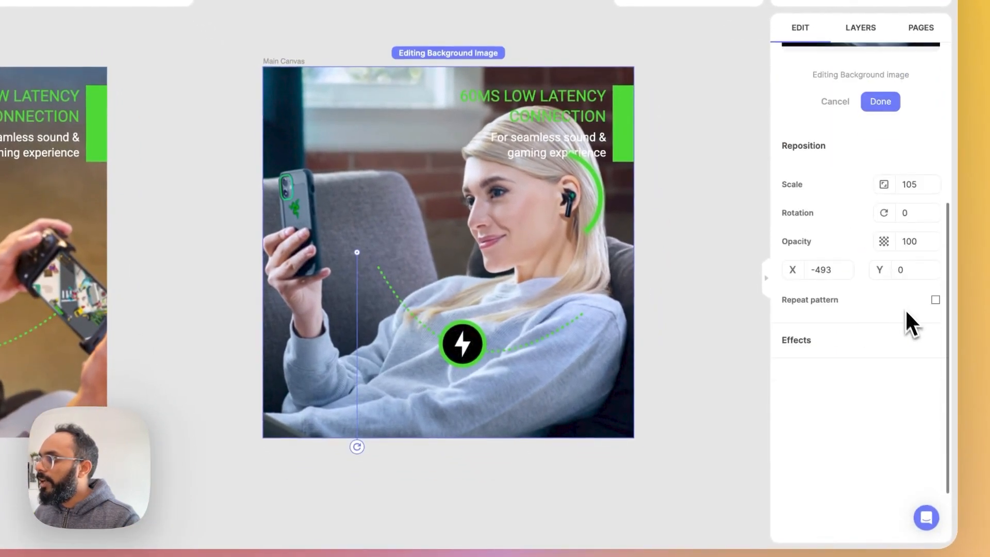
{"action": "scroll", "coordinate": [902, 306], "scroll_direction": "up", "scroll_amount": 2}
{"action": "scroll", "coordinate": [912, 323], "scroll_direction": "up", "scroll_amount": 3}
{"action": "mouse_move", "coordinate": [868, 265]}
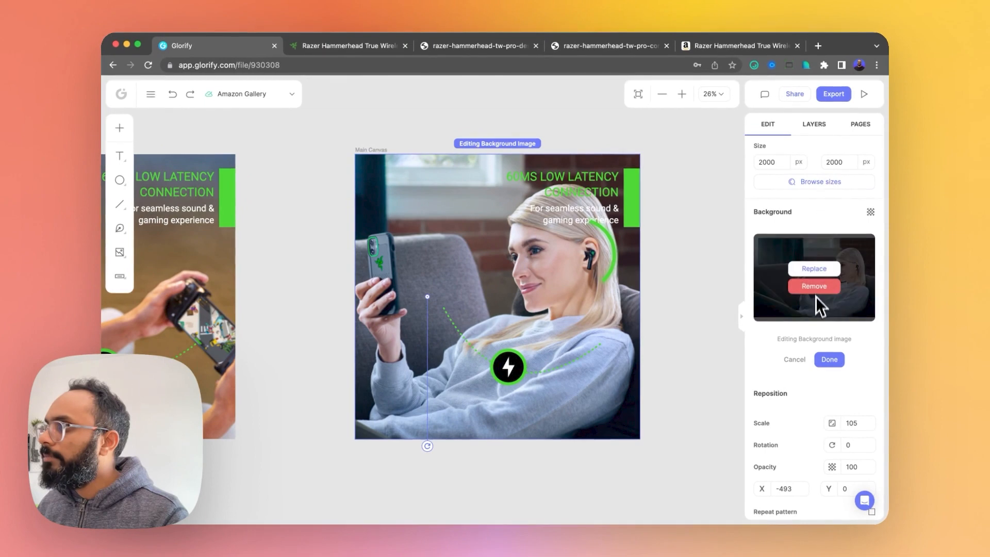
{"action": "scroll", "coordinate": [832, 376], "scroll_direction": "down", "scroll_amount": 3}
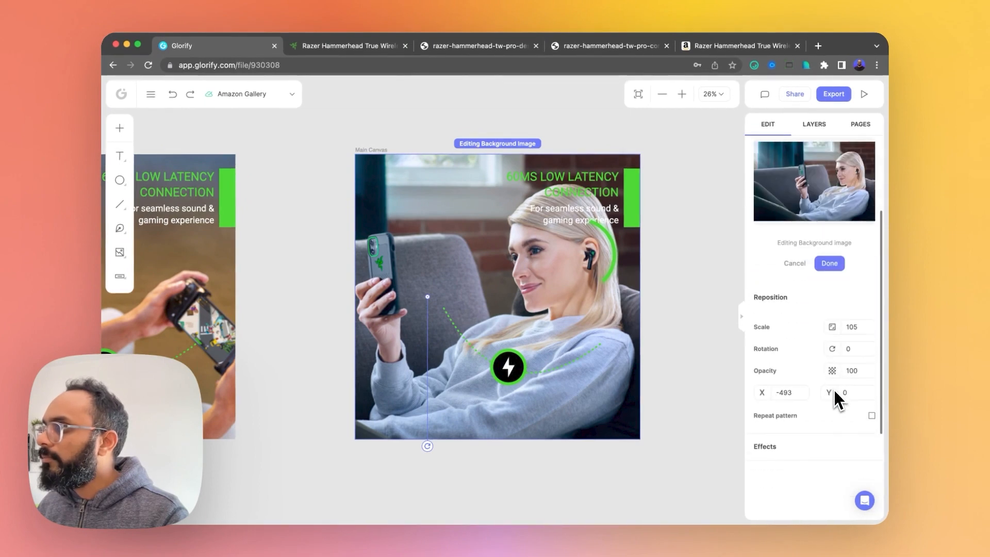
{"action": "scroll", "coordinate": [836, 272], "scroll_direction": "up", "scroll_amount": 3}
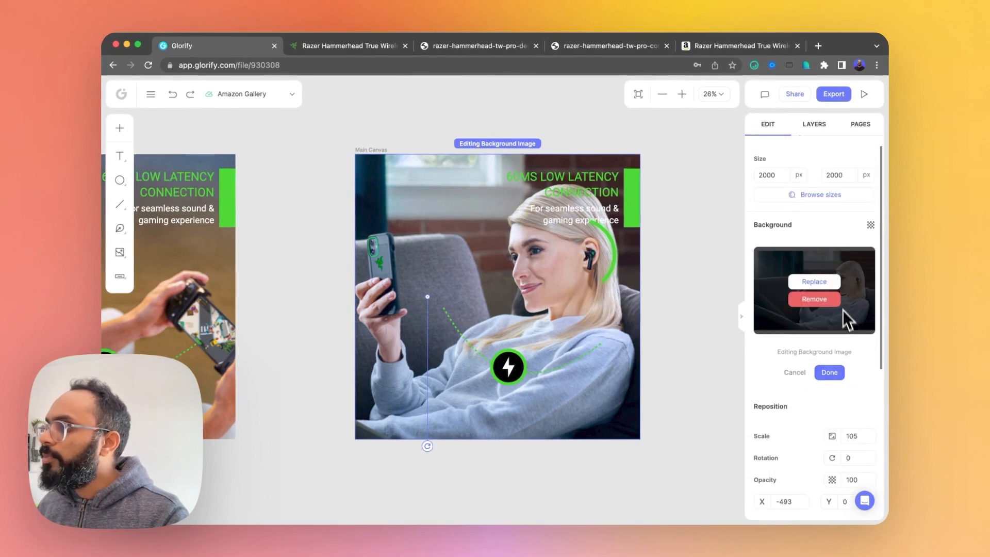
{"action": "mouse_move", "coordinate": [858, 247]}
{"action": "left_click", "coordinate": [828, 372]}
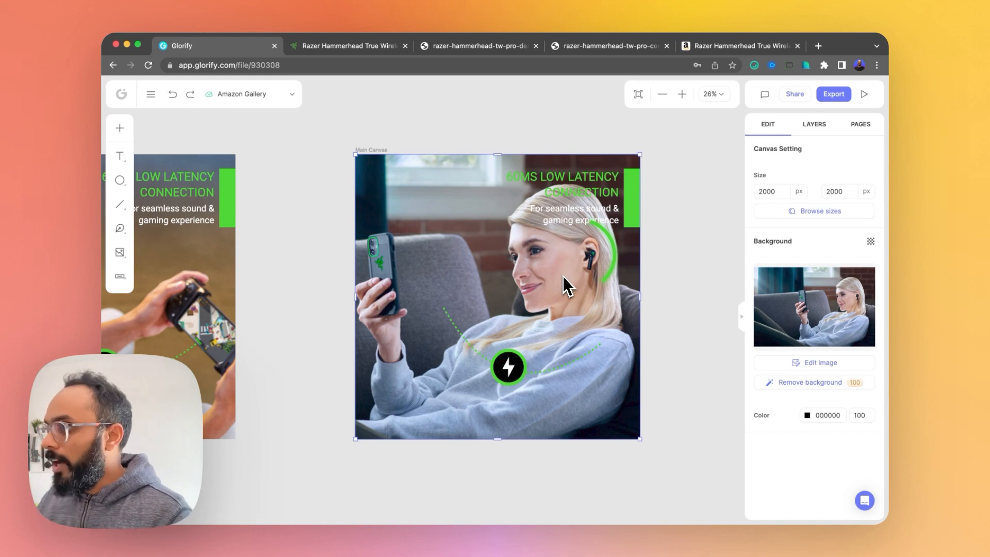
Step: Align the heading group to the canvas's left side and move its green bar to the canvas's left edge
{"action": "left_click", "coordinate": [658, 183]}
{"action": "left_click_drag", "start_coordinate": [687, 172], "coordinate": [596, 210]}
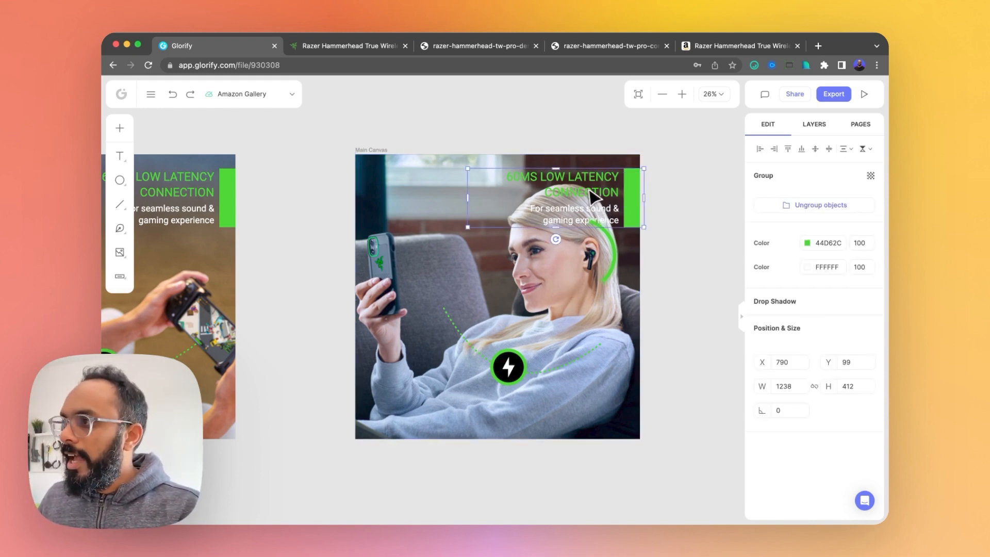
{"action": "left_click", "coordinate": [762, 148]}
{"action": "left_click", "coordinate": [642, 191]}
{"action": "double_click", "coordinate": [516, 192]}
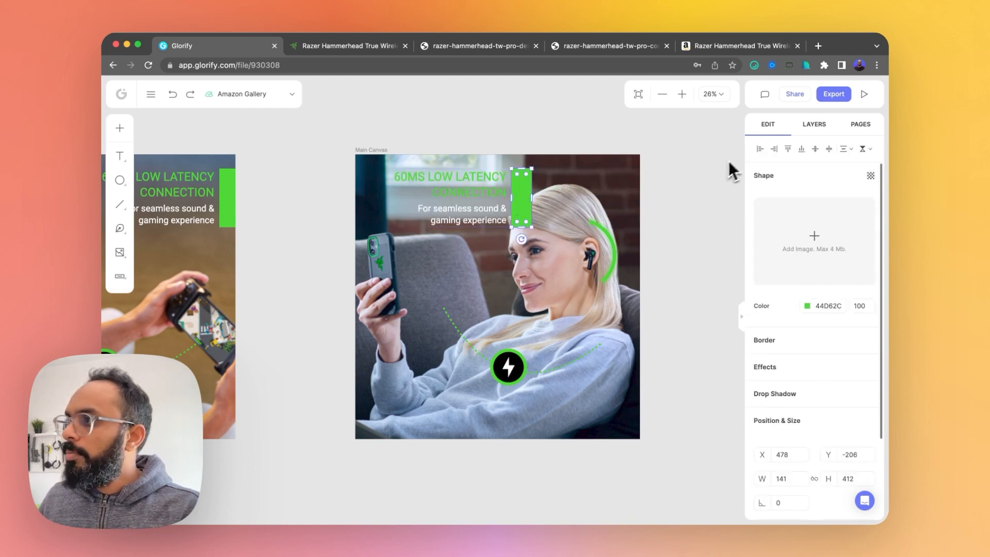
{"action": "left_click_drag", "start_coordinate": [519, 195], "coordinate": [369, 199]}
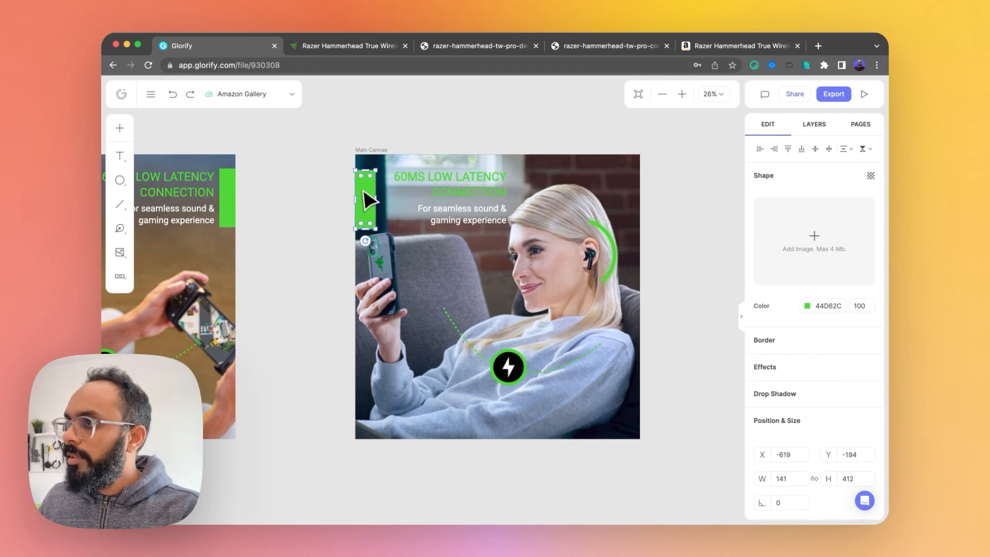
Step: Left-align the "60MS LOW LATENCY CONNECTION" heading and narrow its text box to start just beside the green bar
{"action": "left_click", "coordinate": [449, 188]}
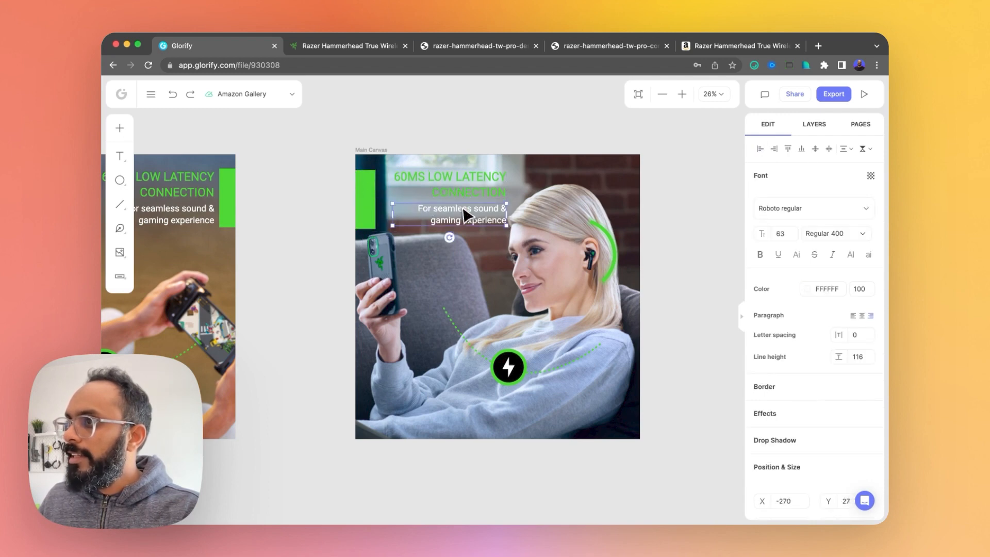
{"action": "left_click", "coordinate": [570, 188]}
{"action": "left_click", "coordinate": [462, 188]}
{"action": "left_click", "coordinate": [443, 189]}
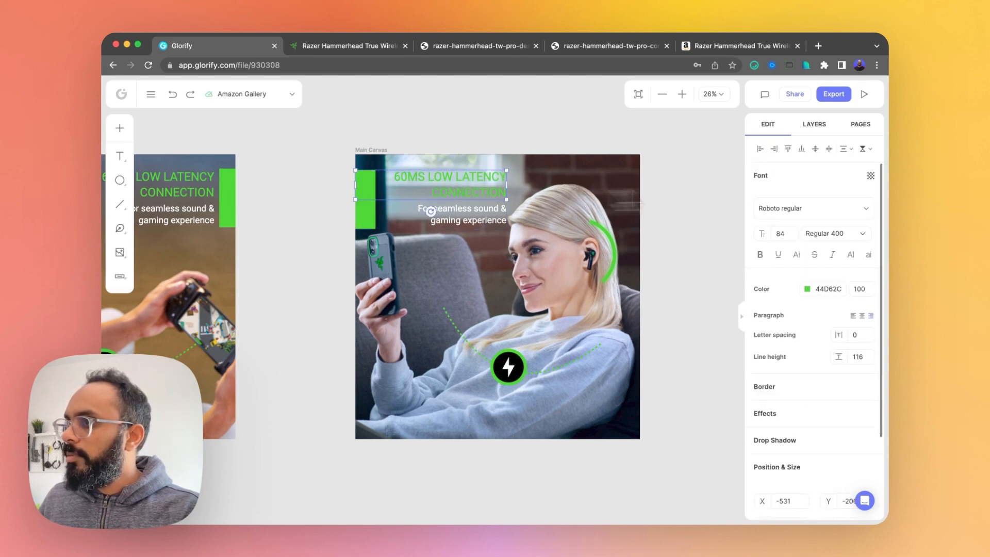
{"action": "left_click", "coordinate": [853, 315]}
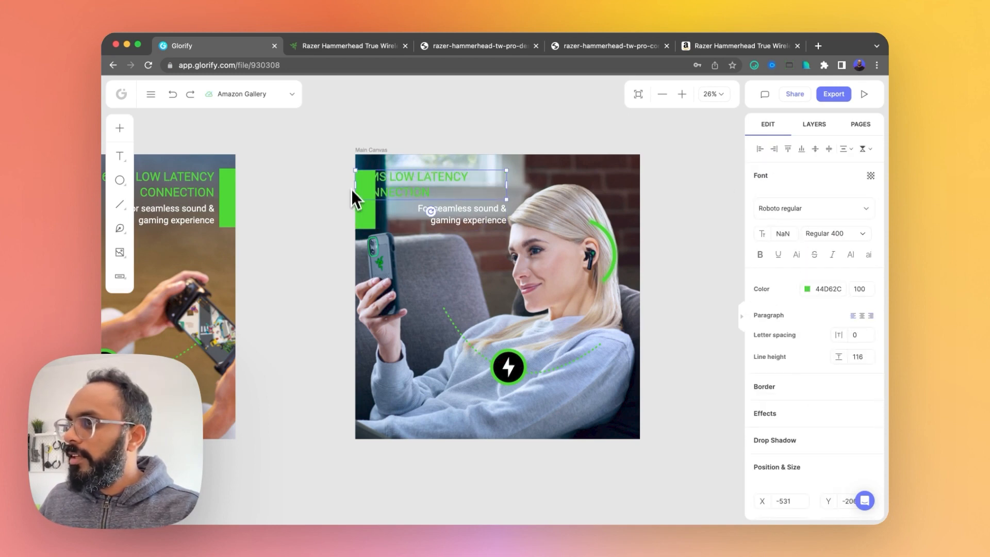
{"action": "left_click_drag", "start_coordinate": [356, 194], "coordinate": [384, 190]}
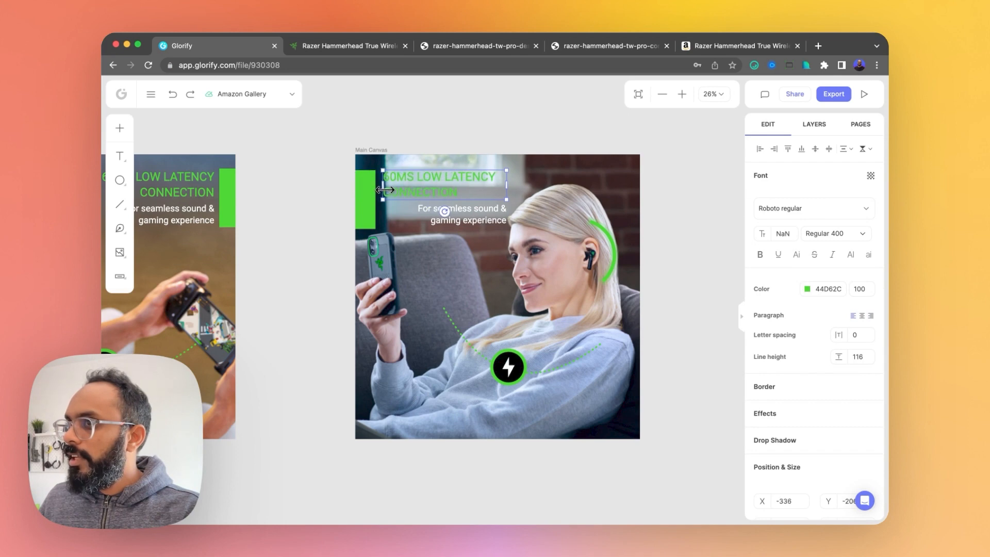
Step: Left-align the "For seamless sound & gaming experience" subheading and adjust its text box to line up under the heading on two lines
{"action": "left_click", "coordinate": [456, 210]}
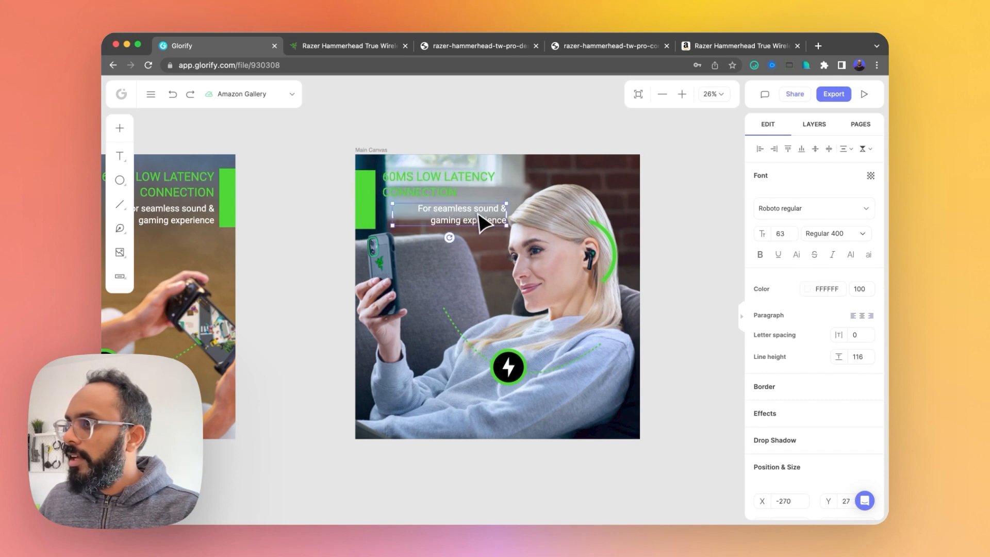
{"action": "double_click", "coordinate": [479, 221]}
{"action": "left_click", "coordinate": [852, 316]}
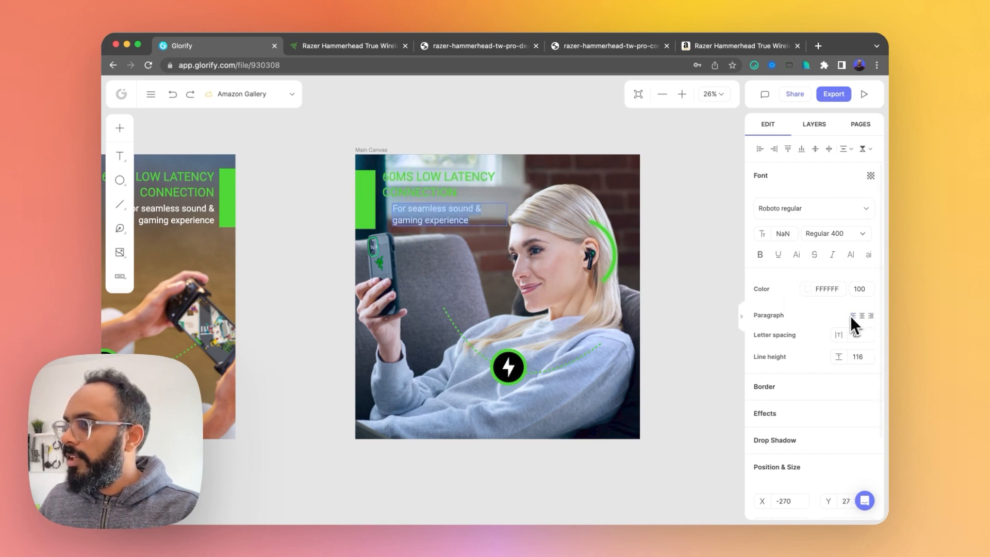
{"action": "left_click", "coordinate": [425, 233]}
{"action": "left_click", "coordinate": [425, 214]}
{"action": "left_click", "coordinate": [412, 219]}
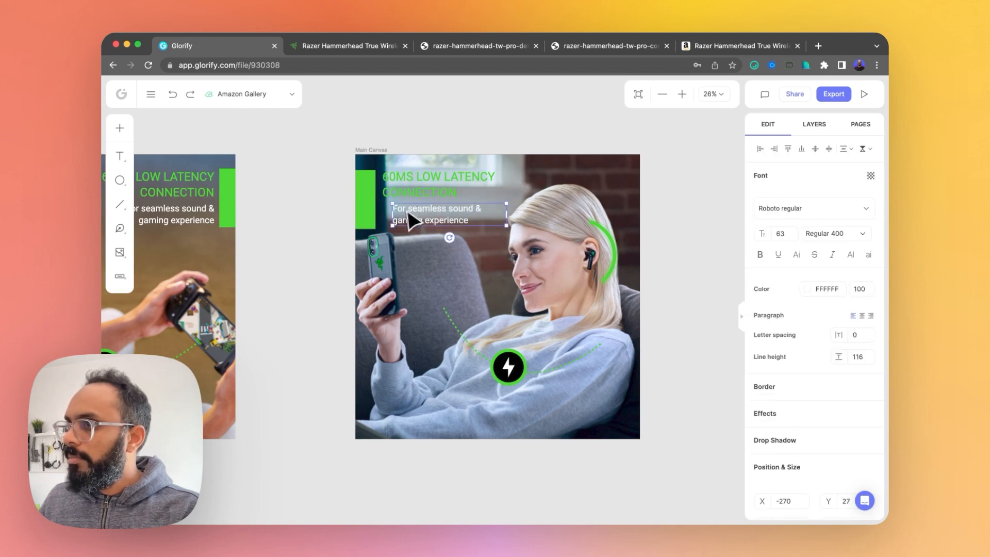
{"action": "left_click_drag", "start_coordinate": [395, 220], "coordinate": [386, 220]}
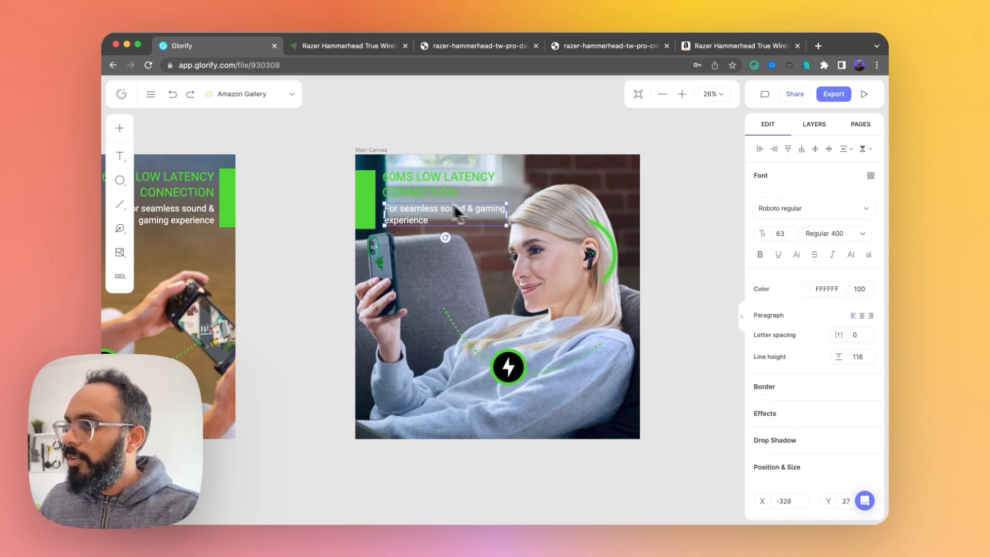
{"action": "left_click_drag", "start_coordinate": [505, 221], "coordinate": [490, 218]}
{"action": "left_click", "coordinate": [483, 152]}
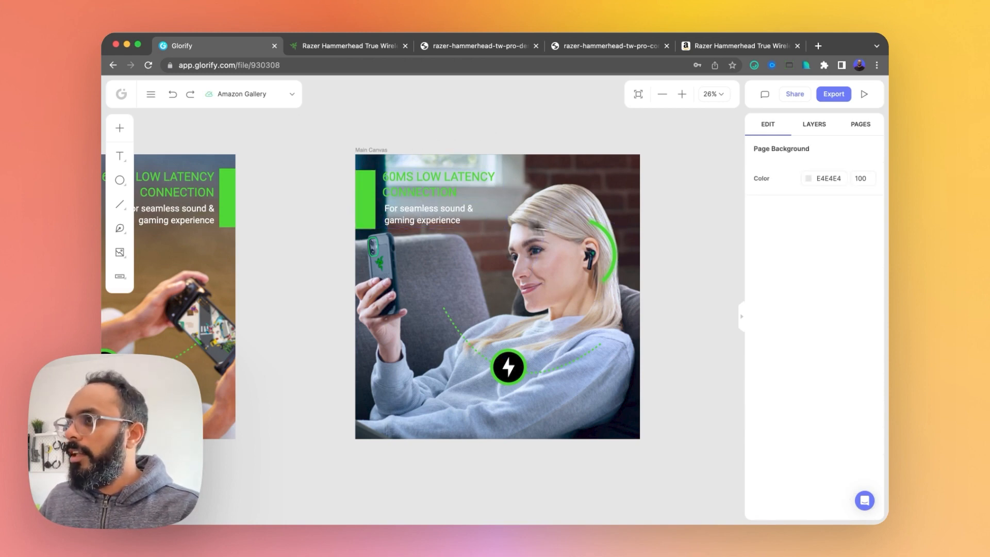
Step: Draw an 881 px circle, position it over the canvas's upper-left corner and send it behind the heading text
{"action": "left_click", "coordinate": [491, 195]}
{"action": "left_click", "coordinate": [119, 181]}
{"action": "left_click", "coordinate": [157, 201]}
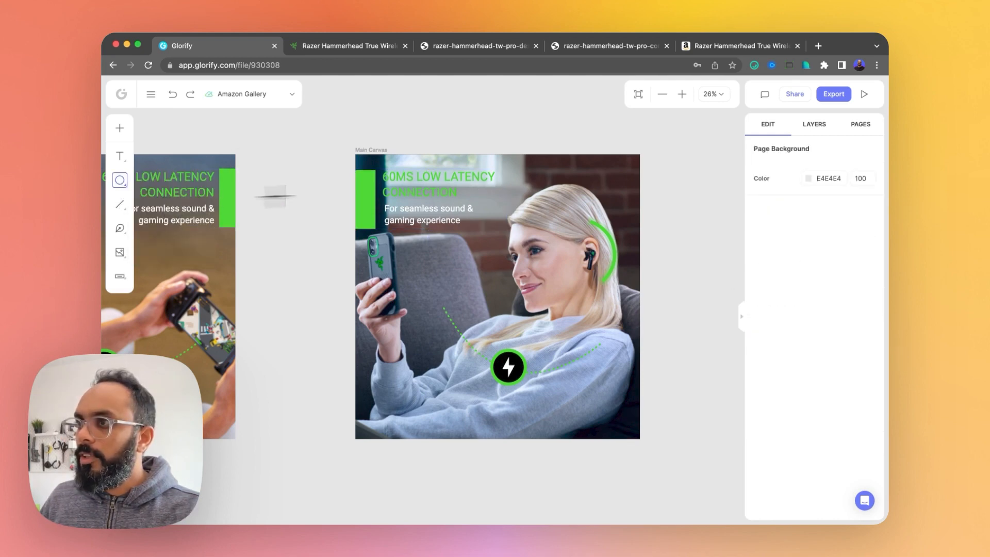
{"action": "left_click_drag", "start_coordinate": [411, 198], "coordinate": [536, 109]}
{"action": "left_click_drag", "start_coordinate": [493, 132], "coordinate": [421, 199]}
{"action": "right_click", "coordinate": [413, 214]}
{"action": "left_click", "coordinate": [466, 326]}
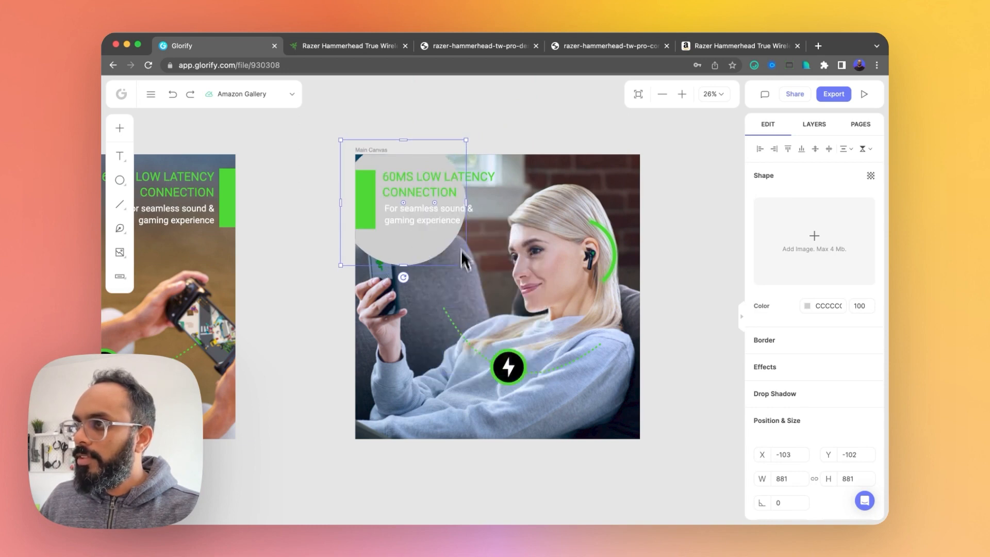
{"action": "left_click_drag", "start_coordinate": [416, 264], "coordinate": [412, 258]}
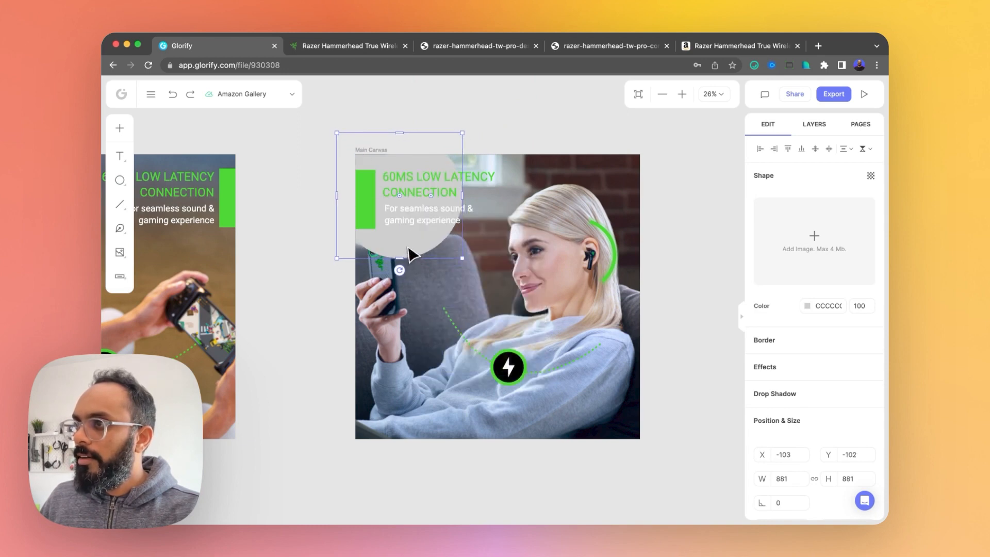
Step: Fill the circle with a radial gradient from solid black to black at 0% opacity
{"action": "left_click", "coordinate": [808, 307]}
{"action": "left_click", "coordinate": [638, 338]}
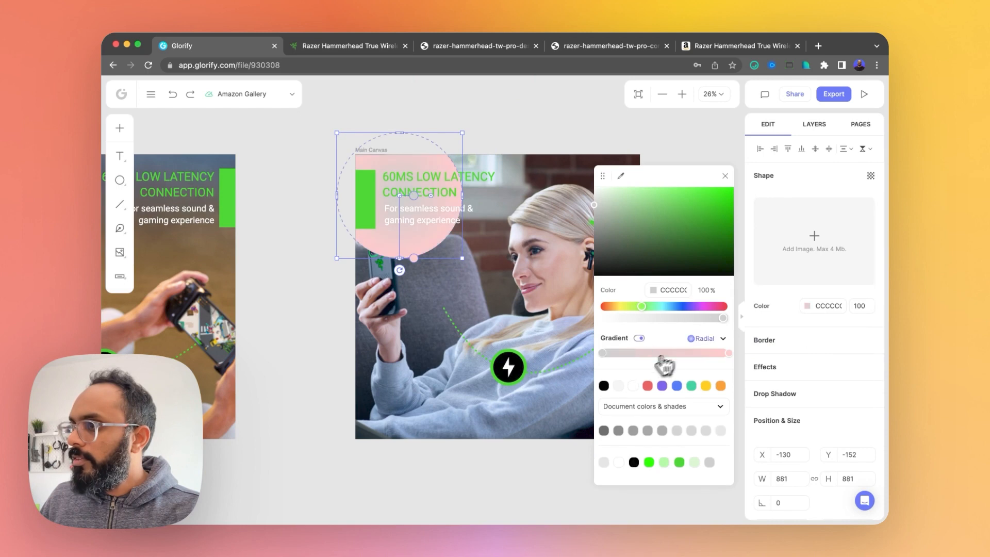
{"action": "left_click_drag", "start_coordinate": [616, 261], "coordinate": [538, 315]}
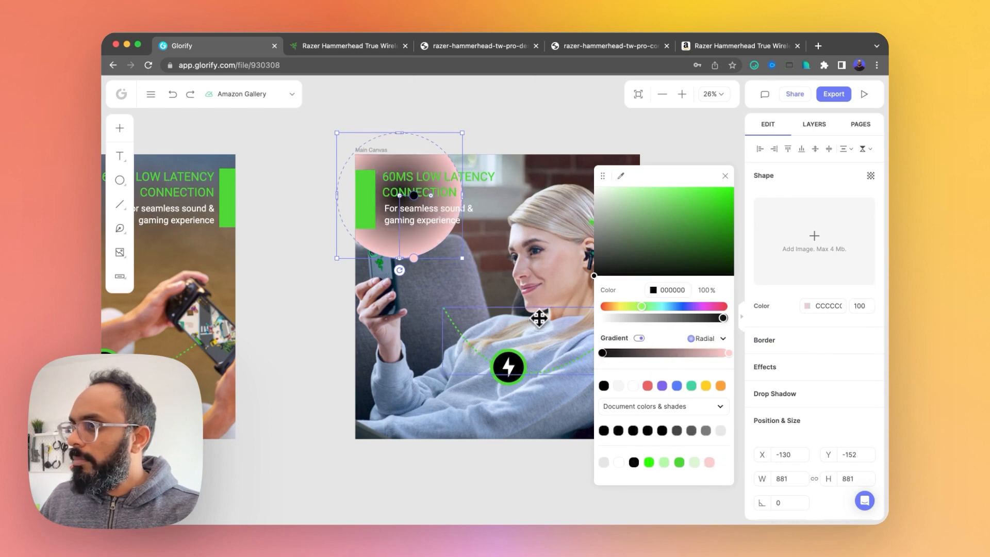
{"action": "left_click", "coordinate": [728, 353]}
{"action": "left_click_drag", "start_coordinate": [624, 263], "coordinate": [510, 323]}
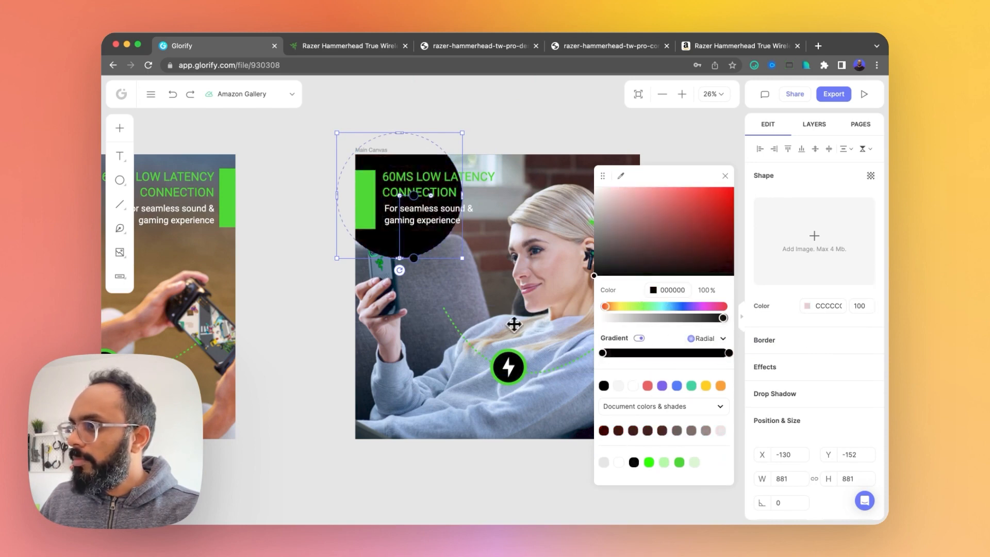
{"action": "left_click_drag", "start_coordinate": [718, 318], "coordinate": [529, 319]}
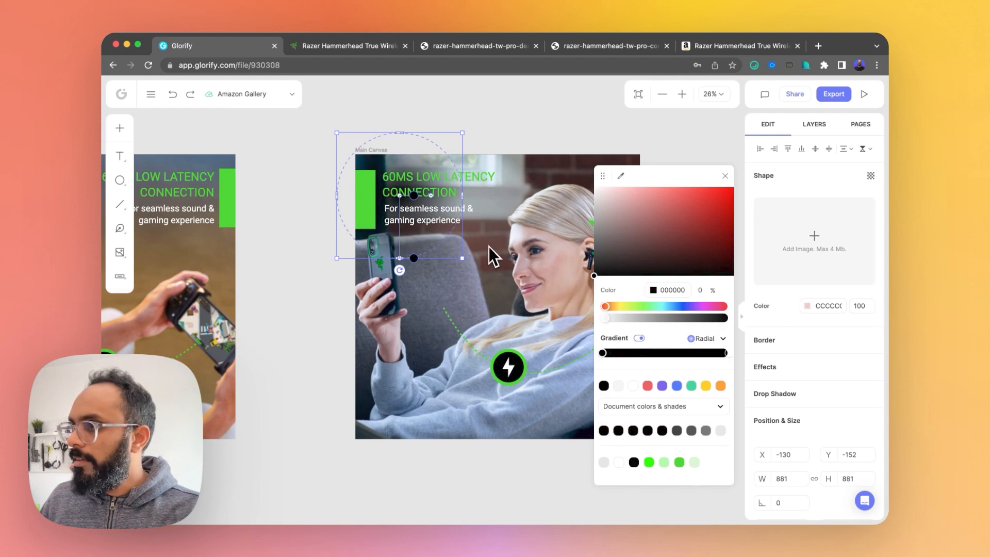
{"action": "left_click", "coordinate": [725, 177]}
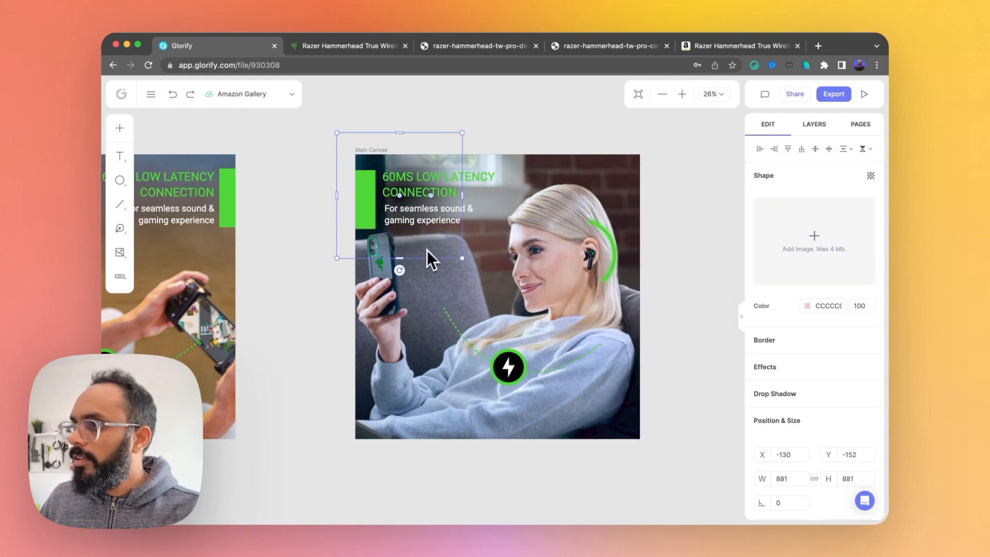
Step: Enlarge the gradient circle to 1419 px, reposition it behind the heading text and set its transparency to 66
{"action": "left_click_drag", "start_coordinate": [462, 257], "coordinate": [490, 290]}
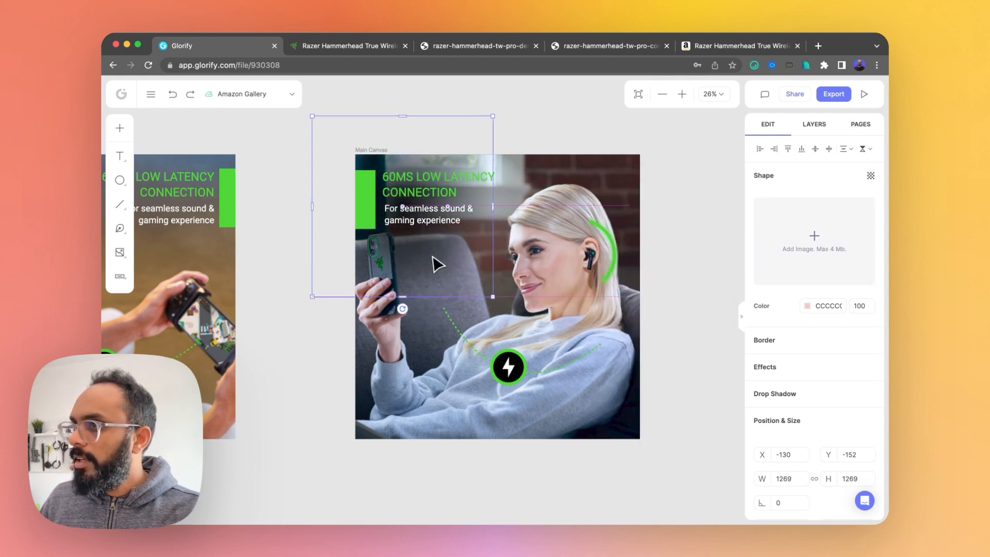
{"action": "left_click_drag", "start_coordinate": [431, 249], "coordinate": [451, 259]}
{"action": "mouse_move", "coordinate": [497, 297]}
{"action": "left_mouse_down"}
{"action": "mouse_move", "coordinate": [511, 305]}
{"action": "mouse_move", "coordinate": [505, 297]}
{"action": "left_mouse_up"}
{"action": "left_click", "coordinate": [869, 176]}
{"action": "left_click", "coordinate": [831, 216]}
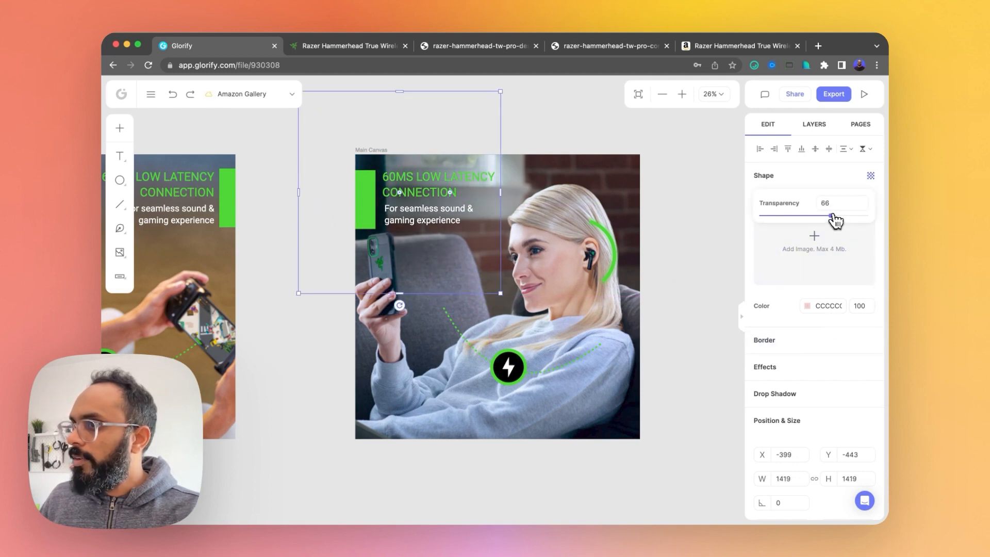
{"action": "left_click", "coordinate": [691, 214]}
Step: Nudge the heading group with its green bar left to X -30
{"action": "scroll", "coordinate": [689, 219], "scroll_direction": "left", "scroll_amount": 2}
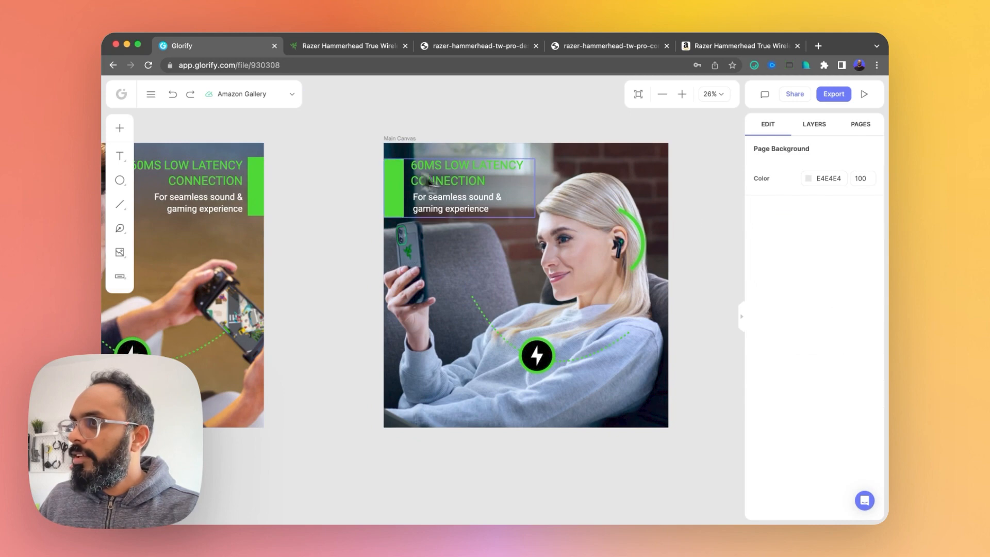
{"action": "left_click", "coordinate": [407, 169]}
{"action": "key", "text": "shift+Left"}
{"action": "key", "text": "shift+Left"}
{"action": "key", "text": "shift+Left"}
{"action": "key", "text": "shift+Left"}
{"action": "key", "text": "shift+Left"}
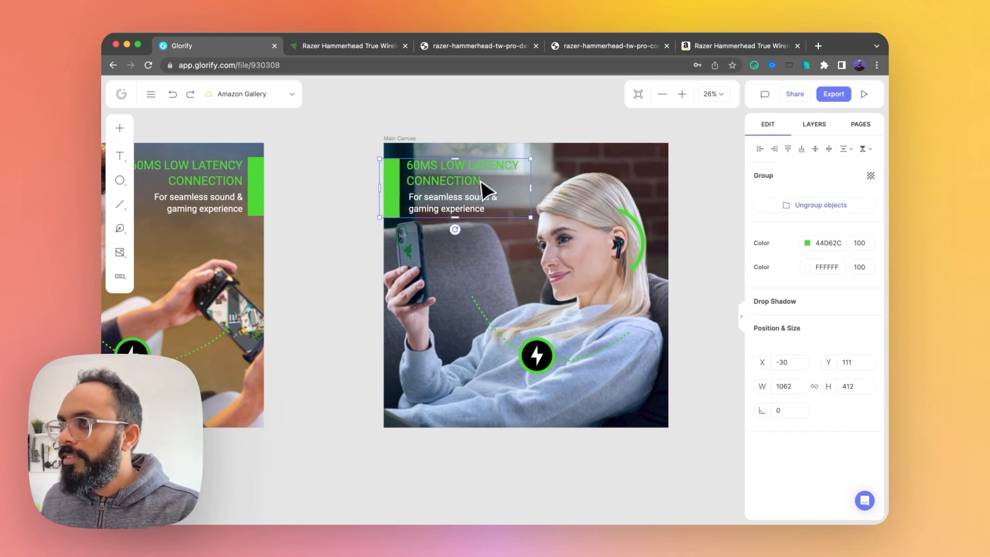
{"action": "key", "text": "shift+Right"}
{"action": "key", "text": "shift+Right"}
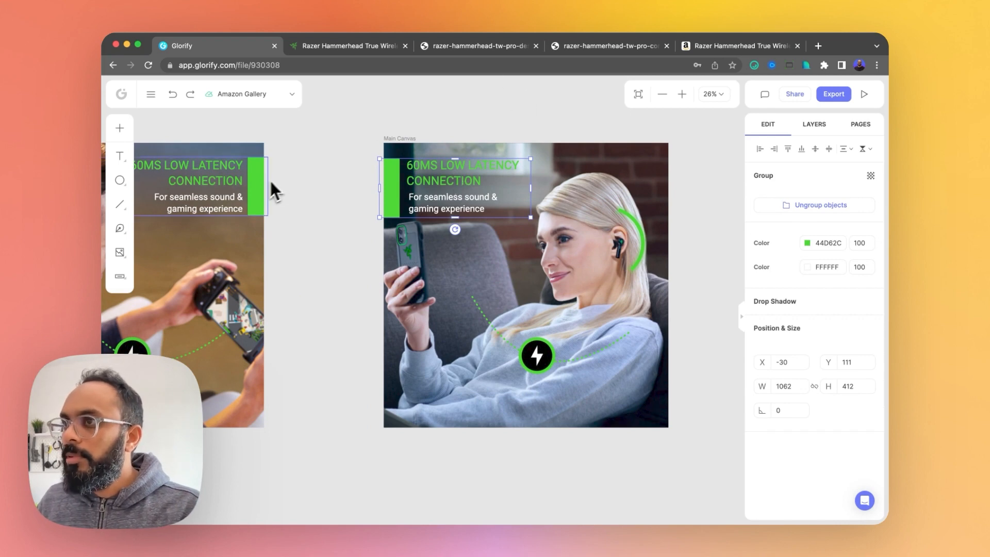
Step: Move the heading group up one layer in the stacking order
{"action": "left_click", "coordinate": [531, 129]}
{"action": "left_click_drag", "start_coordinate": [530, 129], "coordinate": [443, 134]}
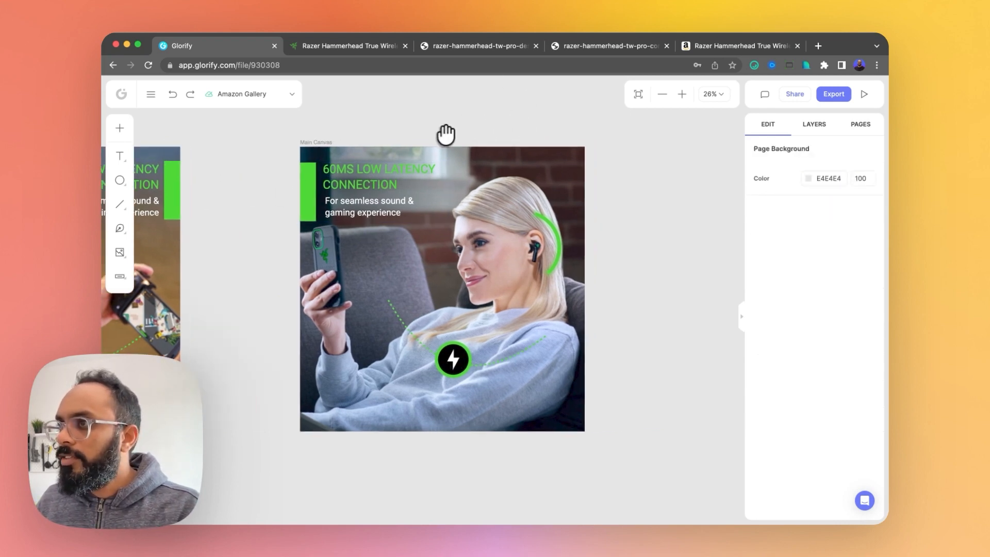
{"action": "left_click", "coordinate": [392, 181]}
{"action": "right_click", "coordinate": [386, 178]}
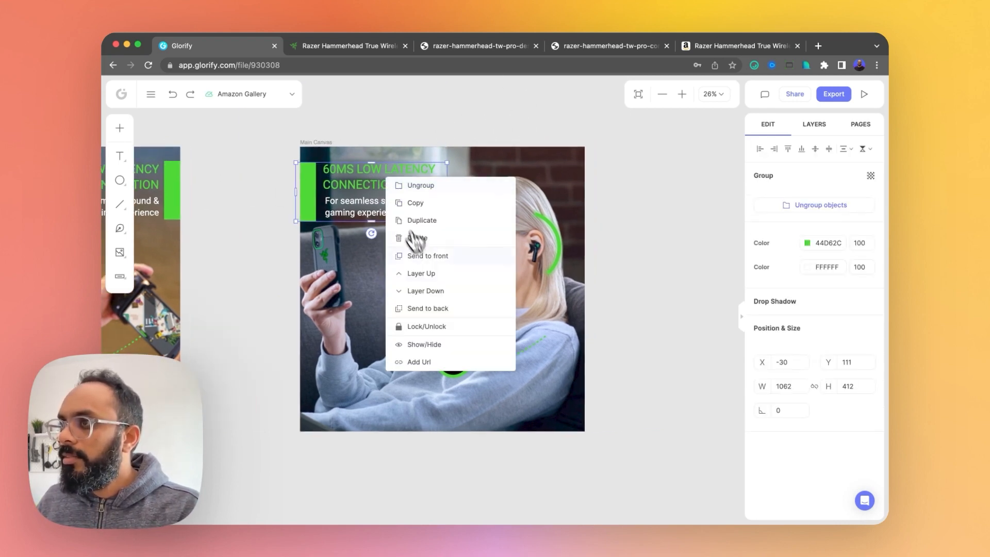
{"action": "left_click", "coordinate": [439, 269]}
{"action": "left_click", "coordinate": [466, 141]}
{"action": "scroll", "coordinate": [454, 139], "scroll_direction": "right", "scroll_amount": 3}
{"action": "scroll", "coordinate": [461, 157], "scroll_direction": "down", "scroll_amount": 3}
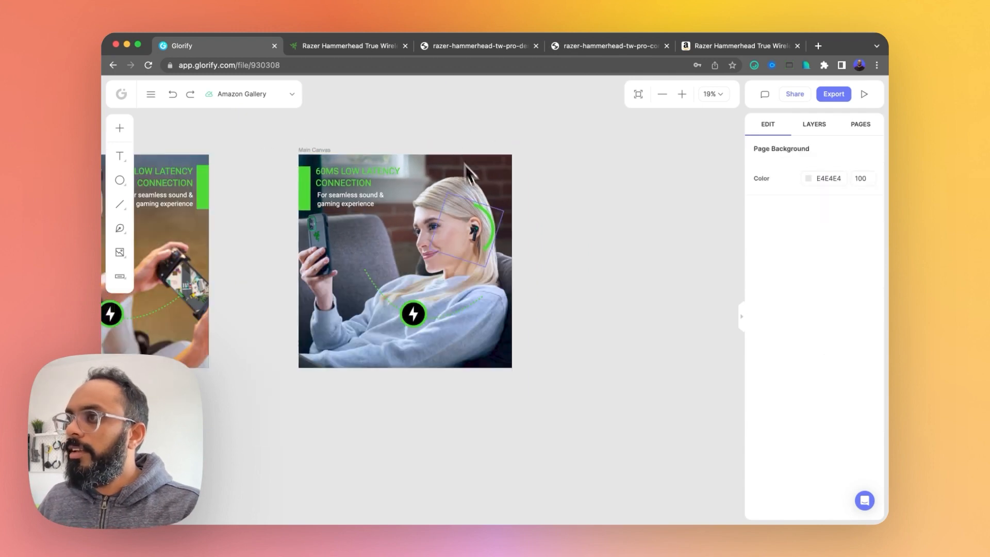
Step: Move the lightning icon from the lower part of the canvas up beside the heading
{"action": "left_click_drag", "start_coordinate": [455, 297], "coordinate": [556, 342]}
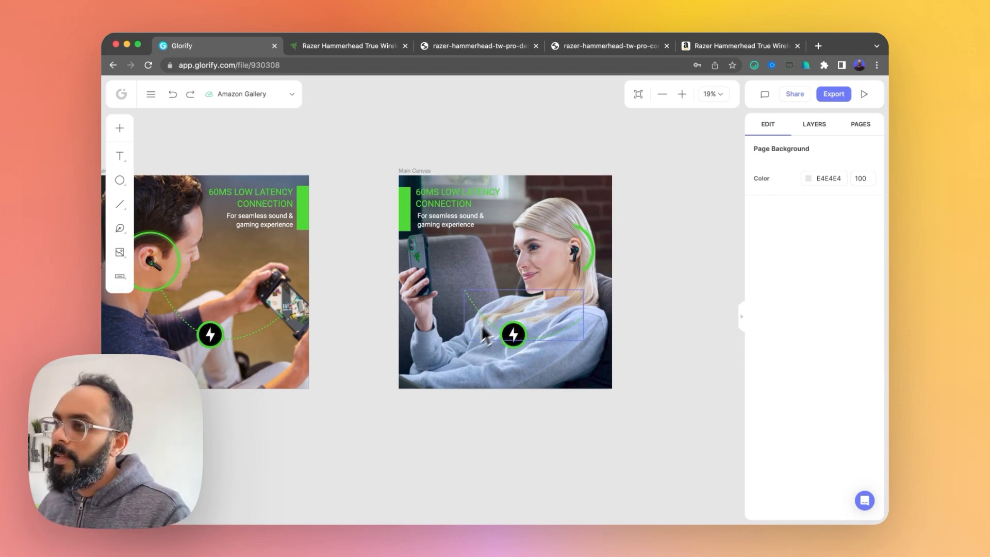
{"action": "scroll", "coordinate": [497, 314], "scroll_direction": "up", "scroll_amount": 1}
{"action": "left_click_drag", "start_coordinate": [518, 348], "coordinate": [524, 212]}
{"action": "left_click", "coordinate": [570, 212]}
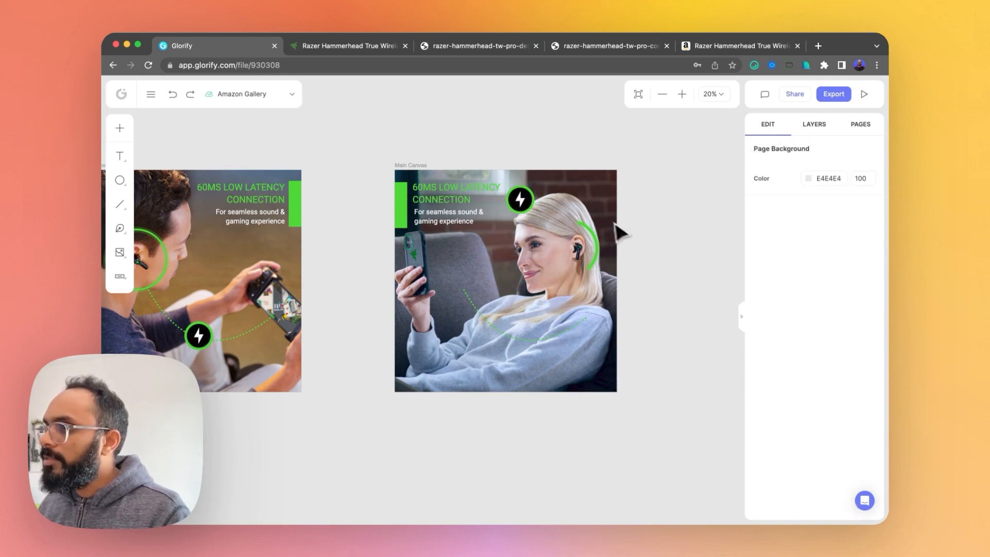
Step: Shift the canvas background image right to X -355 and move the green arc right to curve behind the earbud
{"action": "left_click", "coordinate": [410, 165]}
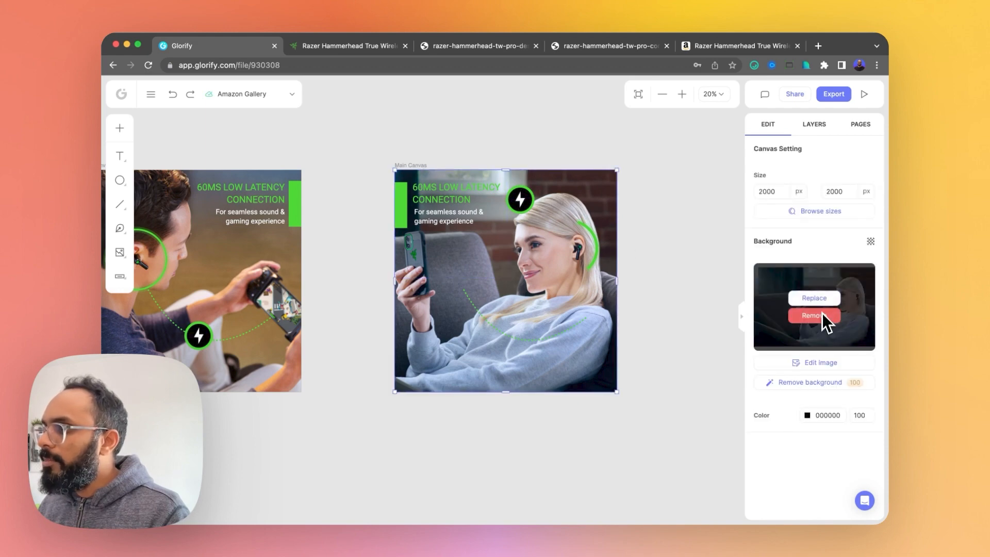
{"action": "left_click", "coordinate": [809, 363]}
{"action": "scroll", "coordinate": [822, 406], "scroll_direction": "down", "scroll_amount": 3}
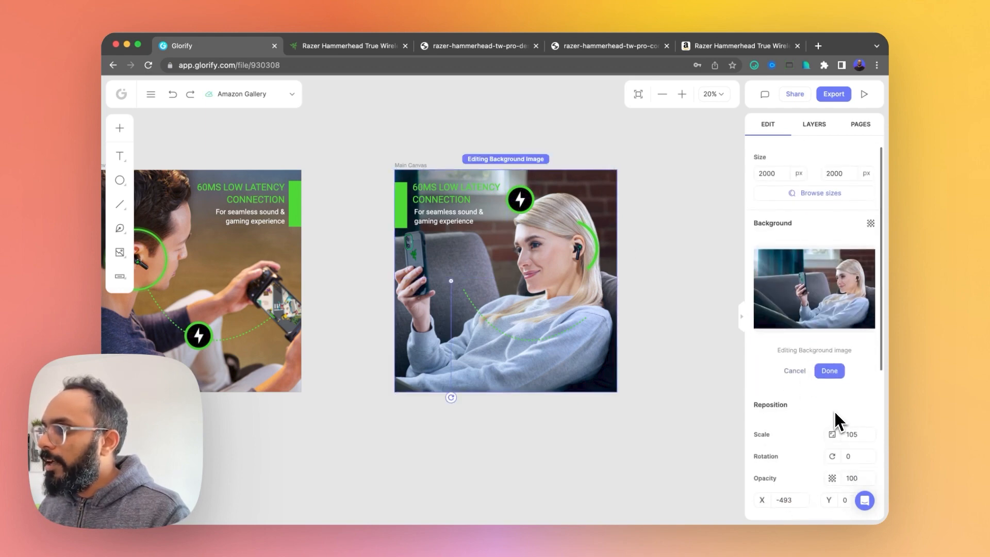
{"action": "left_click_drag", "start_coordinate": [758, 406], "coordinate": [828, 410]}
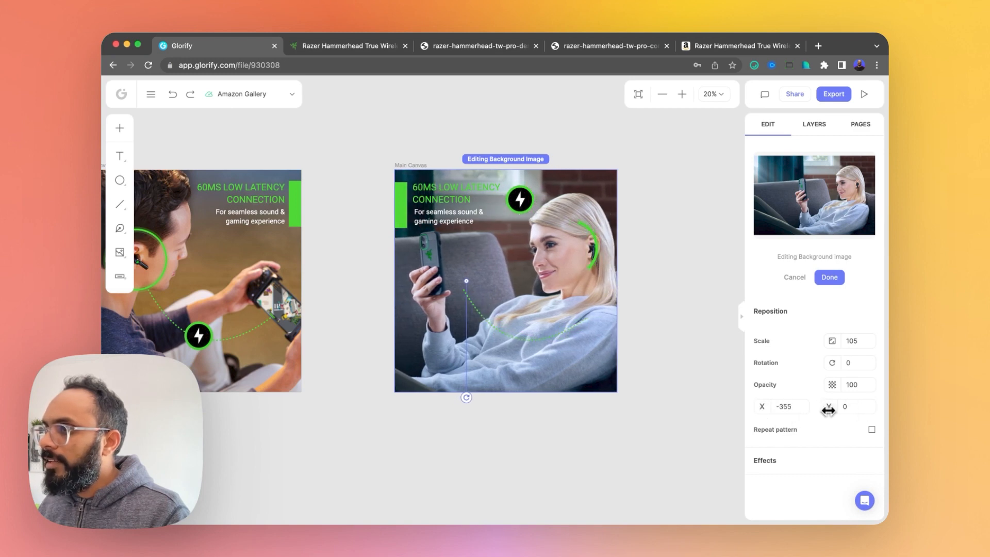
{"action": "left_click", "coordinate": [641, 265]}
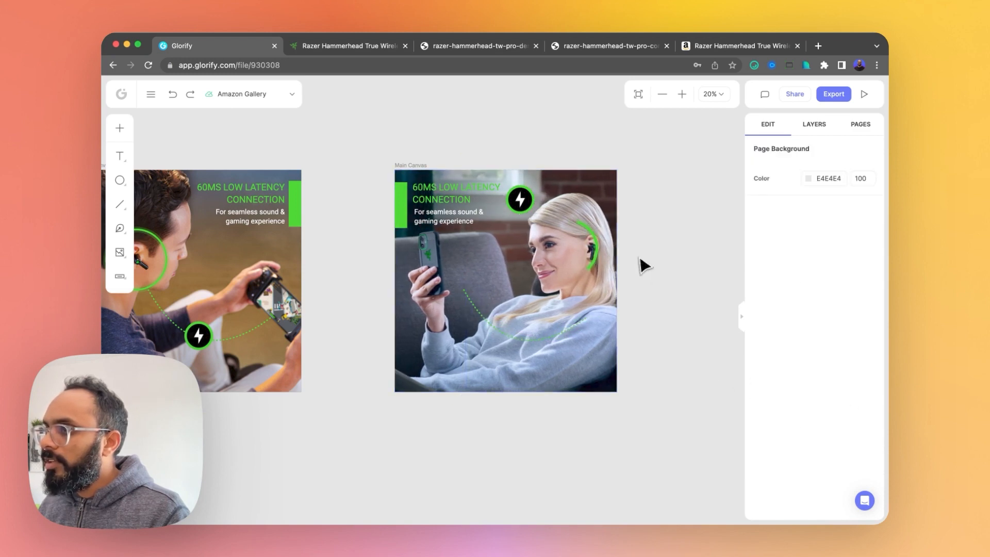
{"action": "left_click", "coordinate": [610, 261]}
Step: Nudge the lightning icon up slightly, then stretch the gradient circle to 1534 px high and widen it past the icon
{"action": "left_click", "coordinate": [512, 206]}
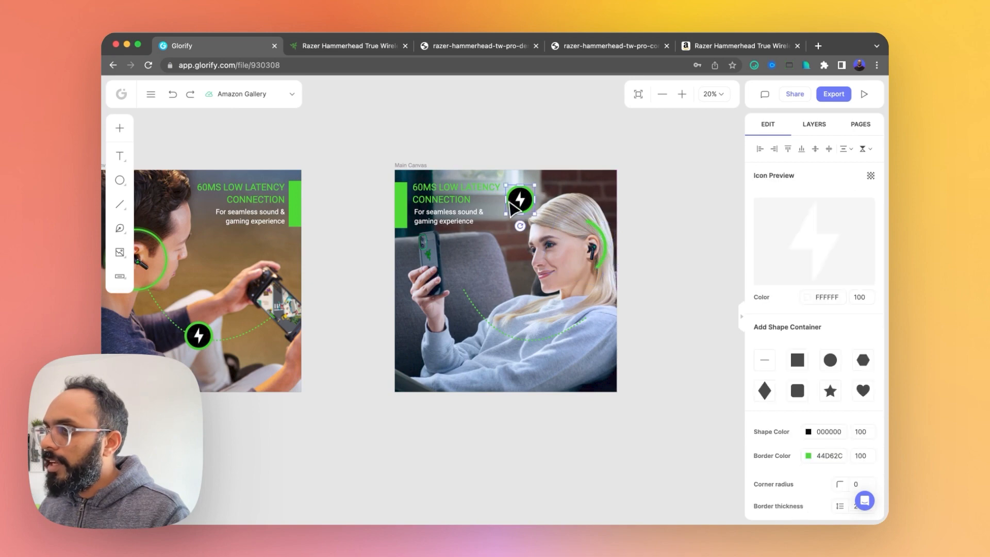
{"action": "left_click", "coordinate": [451, 196]}
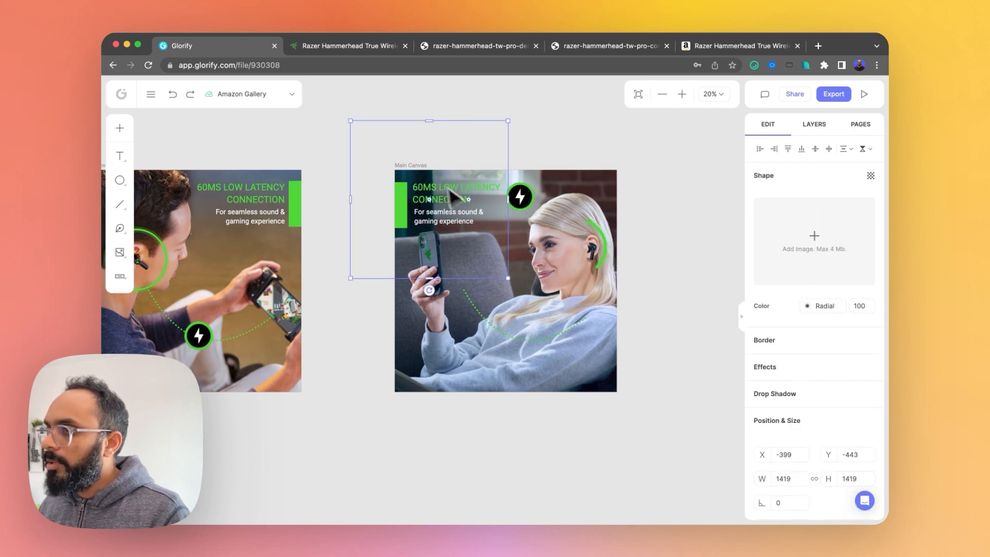
{"action": "left_click_drag", "start_coordinate": [506, 282], "coordinate": [507, 294]}
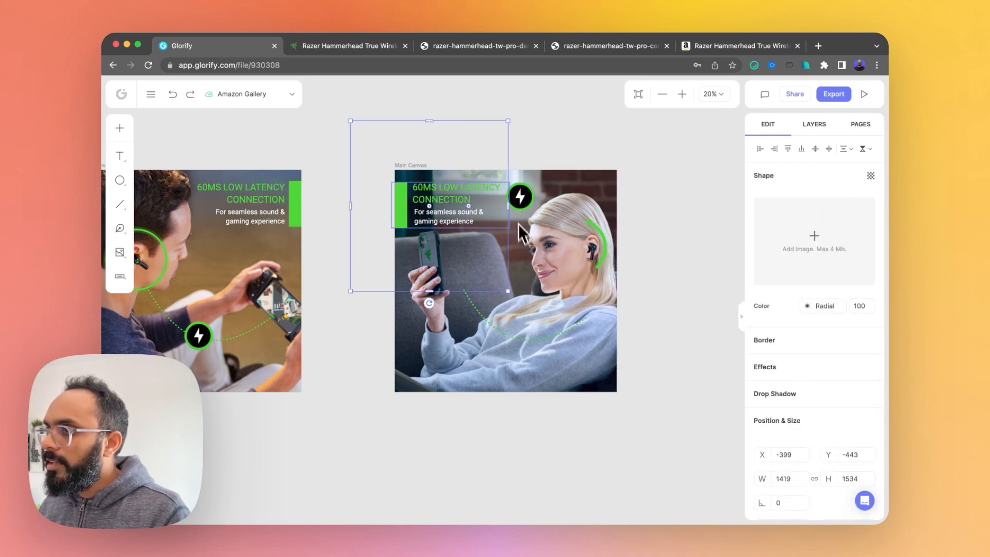
{"action": "left_click_drag", "start_coordinate": [508, 210], "coordinate": [554, 208]}
{"action": "left_click", "coordinate": [647, 181]}
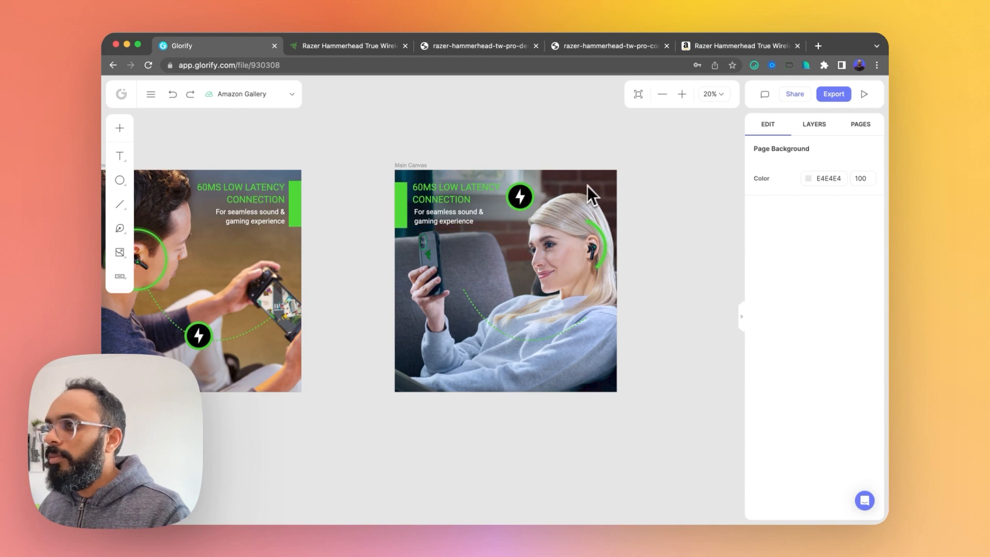
Step: Check the Amazon reference image and replace the low-latency heading with "IN-EAR DESIGN" copied from the Razer product page
{"action": "left_click", "coordinate": [686, 49]}
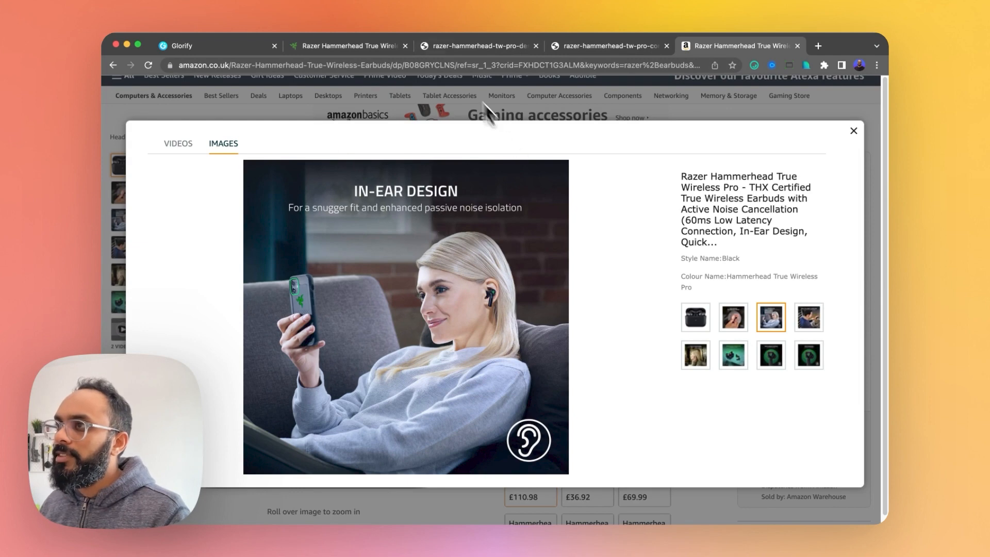
{"action": "left_click", "coordinate": [258, 47]}
{"action": "type", "text": "y"}
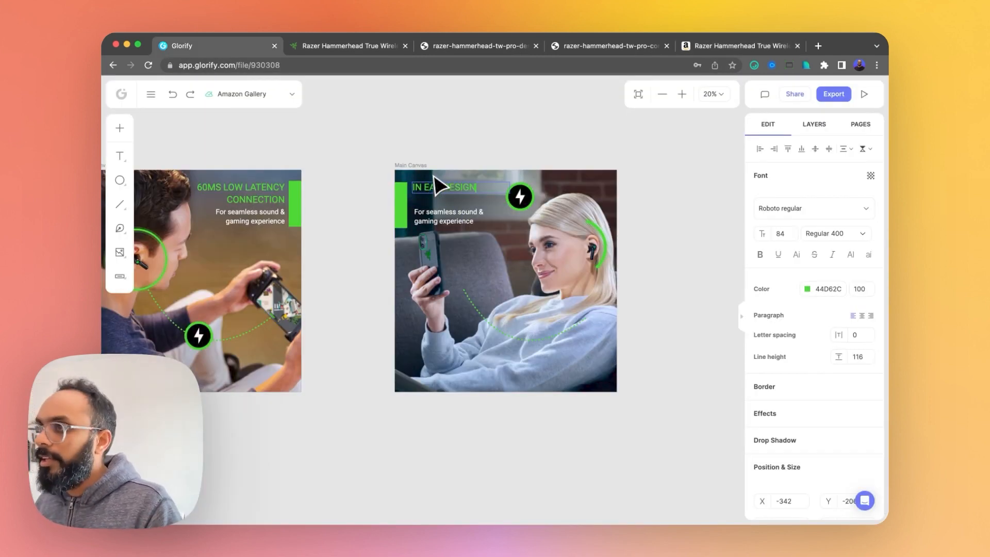
{"action": "key", "text": "ctrl+Tab"}
{"action": "triple_click", "coordinate": [629, 167]}
{"action": "key", "text": "ctrl+c"}
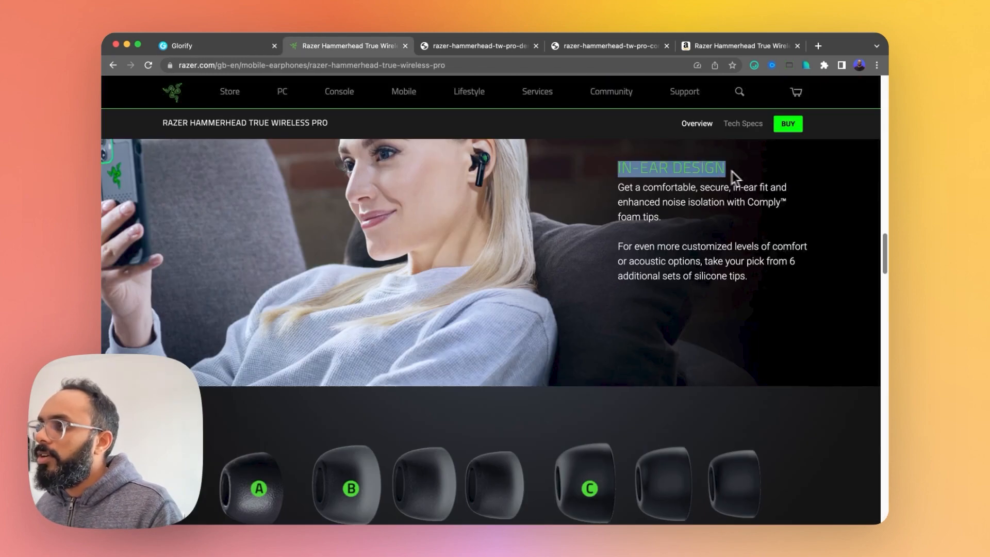
{"action": "key", "text": "ctrl+shift+Tab"}
{"action": "key", "text": "ctrl+v"}
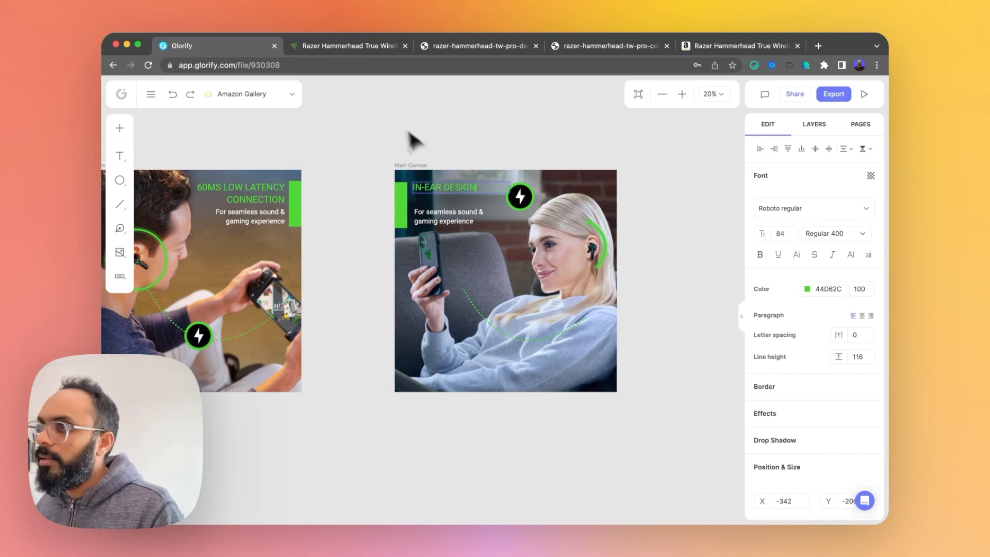
Step: Replace the subheading under IN-EAR DESIGN with "For even more customized levels of comfort" copied from the Razer product page
{"action": "key", "text": "ctrl+Tab"}
{"action": "left_click_drag", "start_coordinate": [617, 247], "coordinate": [814, 244]}
{"action": "key", "text": "ctrl+c"}
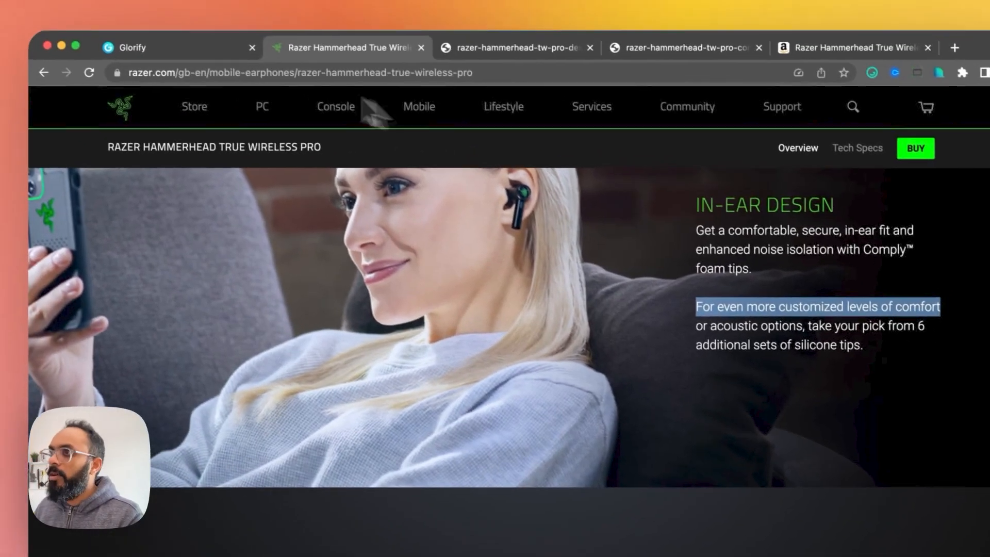
{"action": "key", "text": "ctrl+shift+Tab"}
{"action": "left_click", "coordinate": [474, 324]}
{"action": "double_click", "coordinate": [465, 338]}
{"action": "key", "text": "ctrl+v"}
{"action": "left_click", "coordinate": [272, 180]}
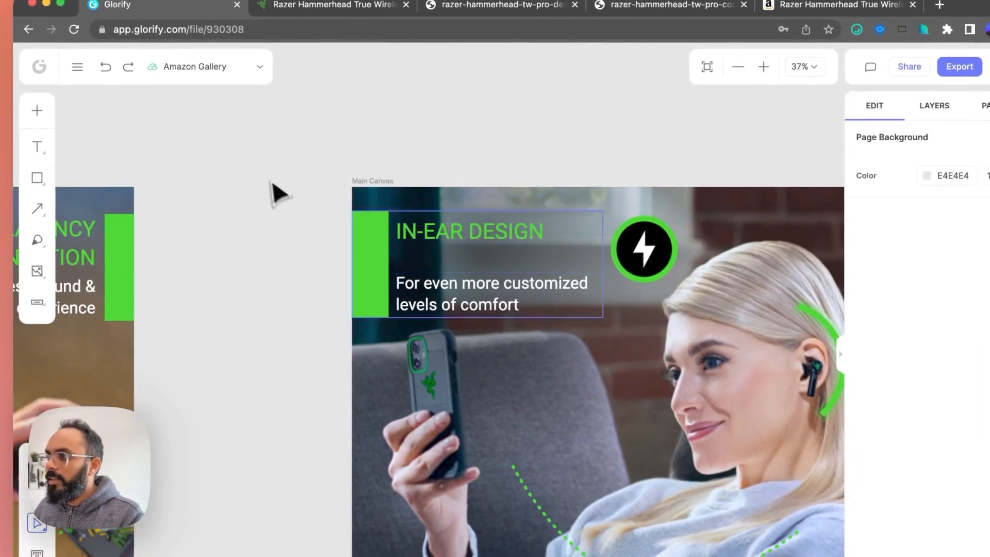
Step: Narrow the subheading's text box under IN-EAR DESIGN so its text wraps onto three lines
{"action": "left_click", "coordinate": [473, 296]}
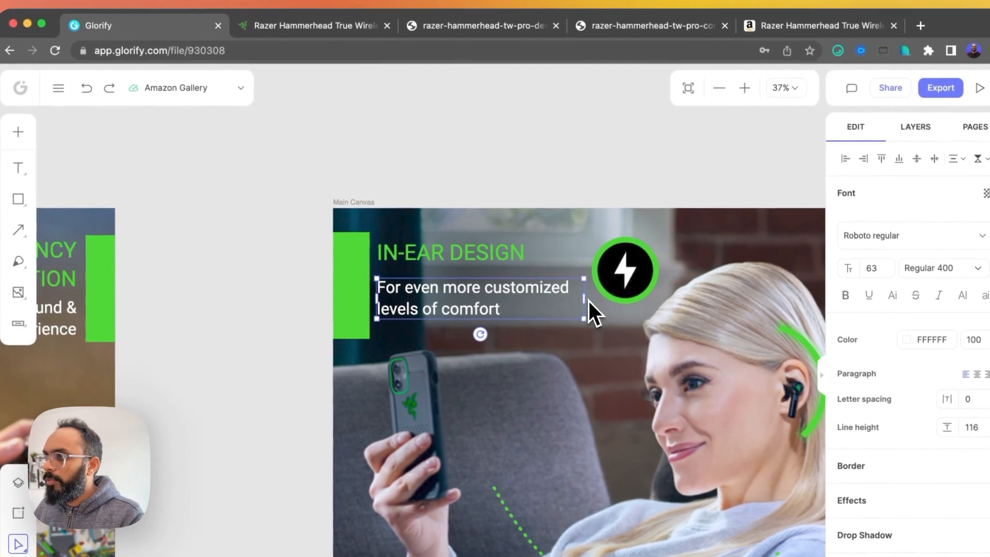
{"action": "left_click_drag", "start_coordinate": [603, 294], "coordinate": [568, 288]}
{"action": "left_click", "coordinate": [423, 203]}
{"action": "left_click_drag", "start_coordinate": [350, 183], "coordinate": [482, 156]}
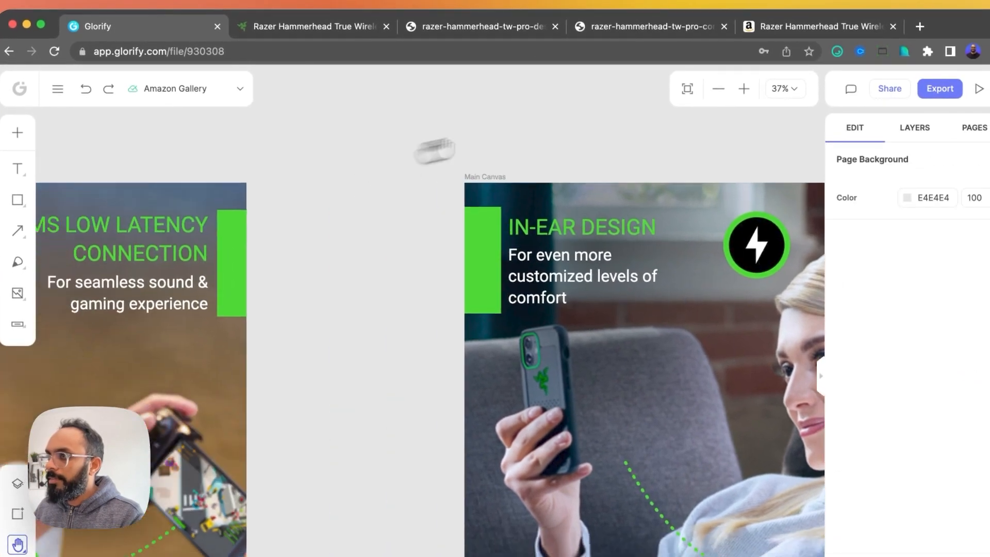
{"action": "scroll", "coordinate": [480, 157], "scroll_direction": "down", "scroll_amount": 3}
{"action": "scroll", "coordinate": [485, 164], "scroll_direction": "right", "scroll_amount": 5}
Step: Nudge the heading group with its green bar left to X -50 on the In-Ear Design canvas
{"action": "left_click", "coordinate": [445, 258]}
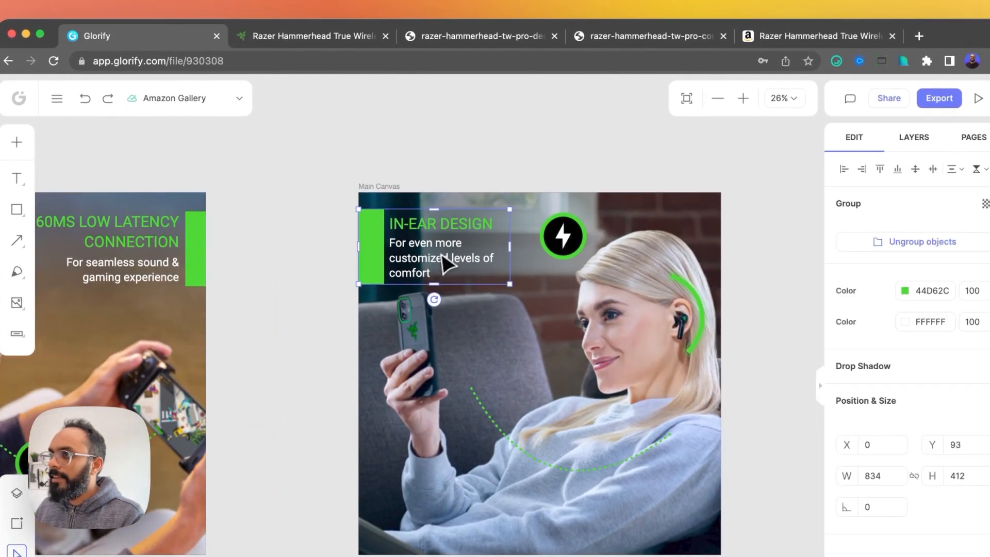
{"action": "key", "text": "shift+Left"}
{"action": "key", "text": "shift+Left"}
{"action": "key", "text": "shift+Left"}
{"action": "key", "text": "shift+Left"}
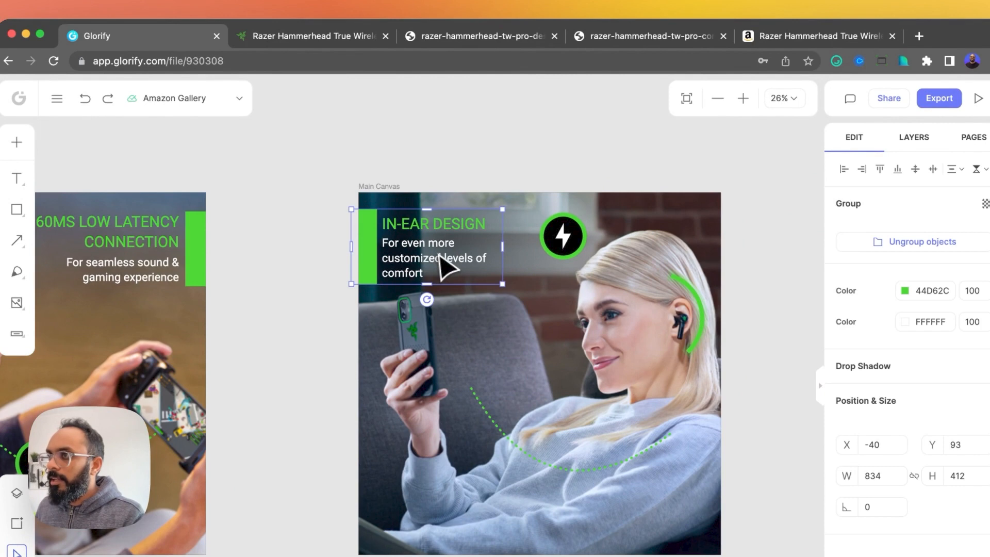
{"action": "key", "text": "shift+Left"}
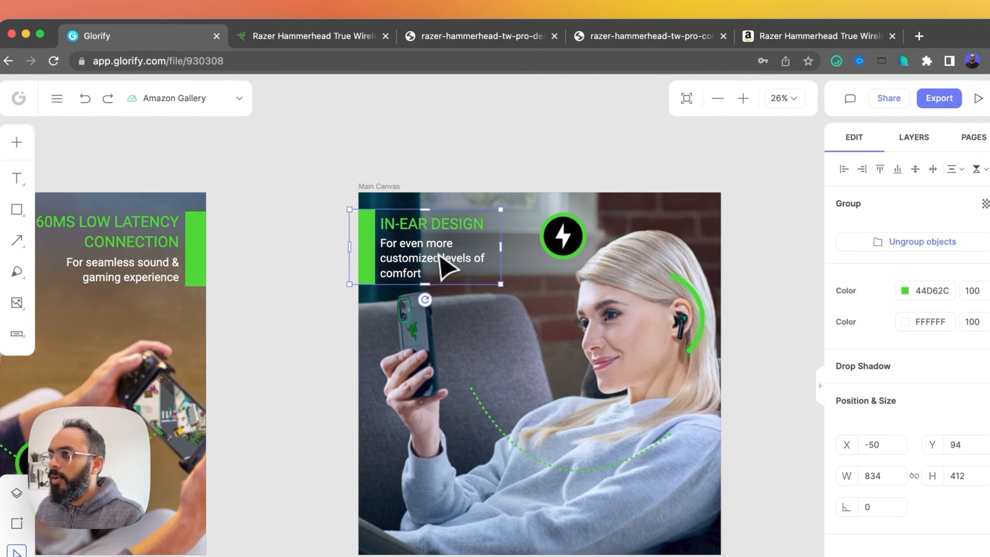
Step: Show the rulers and place a horizontal guide along the upper edge of the low-latency canvas's green bar
{"action": "left_click", "coordinate": [454, 154]}
{"action": "scroll", "coordinate": [418, 170], "scroll_direction": "down", "scroll_amount": 10}
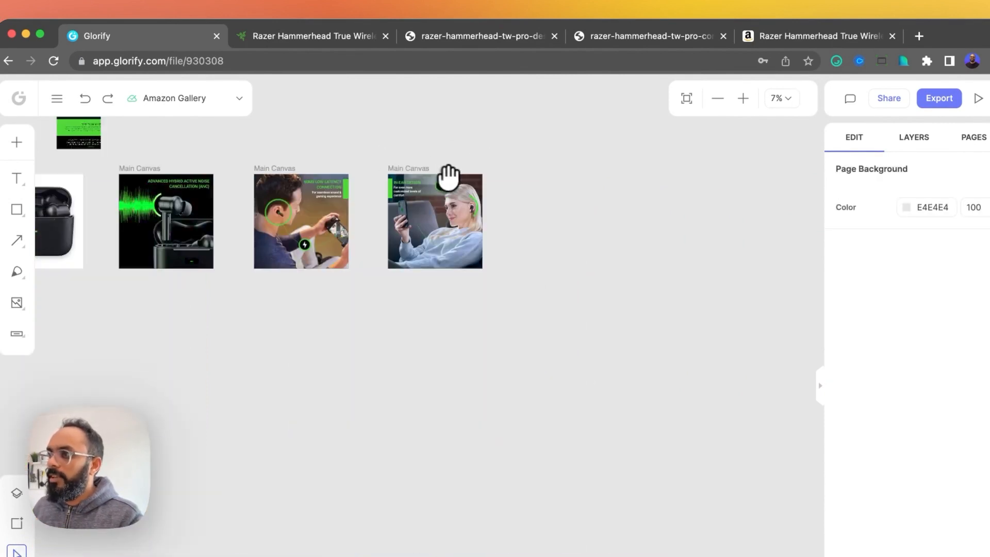
{"action": "scroll", "coordinate": [496, 214], "scroll_direction": "up", "scroll_amount": 10}
{"action": "scroll", "coordinate": [407, 274], "scroll_direction": "down", "scroll_amount": 3}
{"action": "key", "text": "shift+r"}
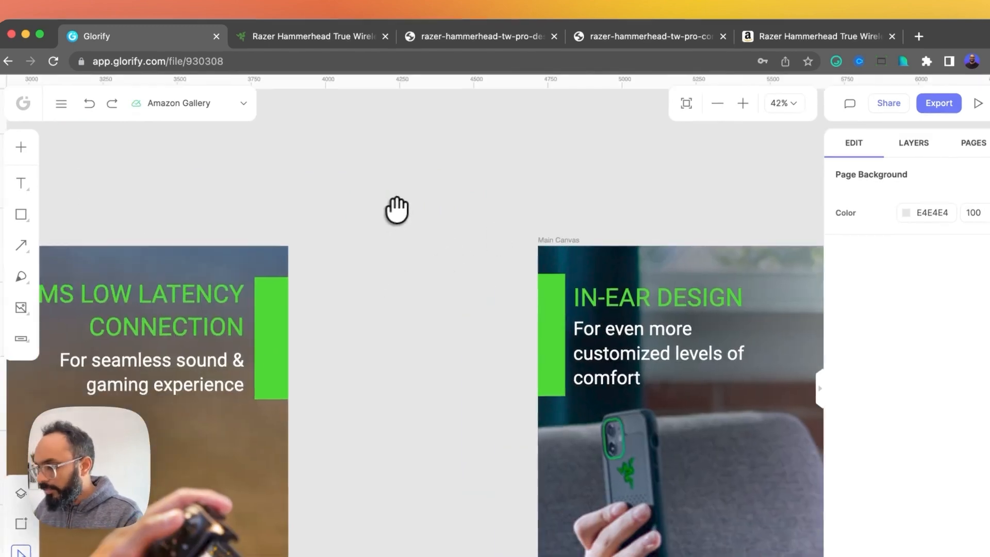
{"action": "left_click_drag", "start_coordinate": [517, 94], "coordinate": [545, 304]}
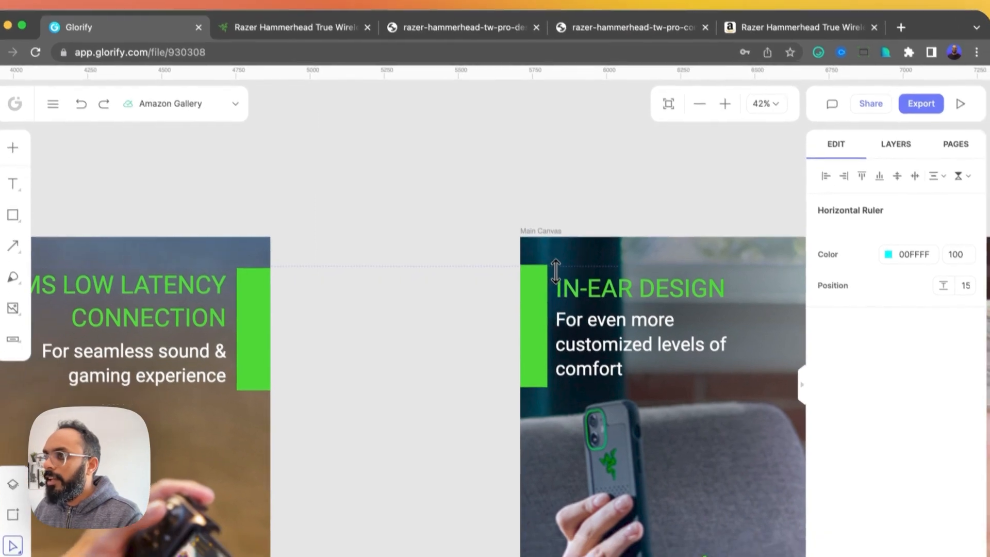
{"action": "left_click", "coordinate": [577, 331]}
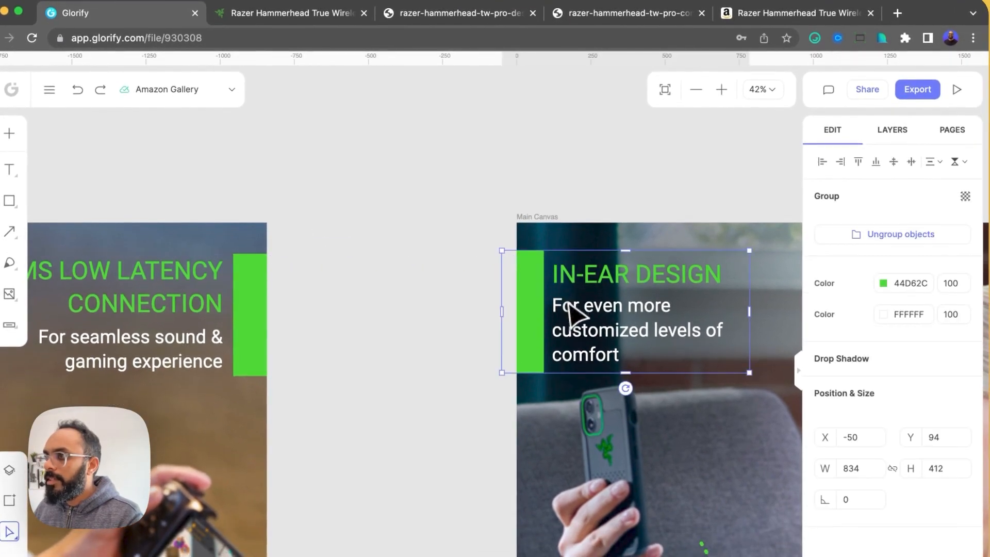
{"action": "left_click", "coordinate": [577, 205]}
{"action": "left_click_drag", "start_coordinate": [439, 62], "coordinate": [504, 275]}
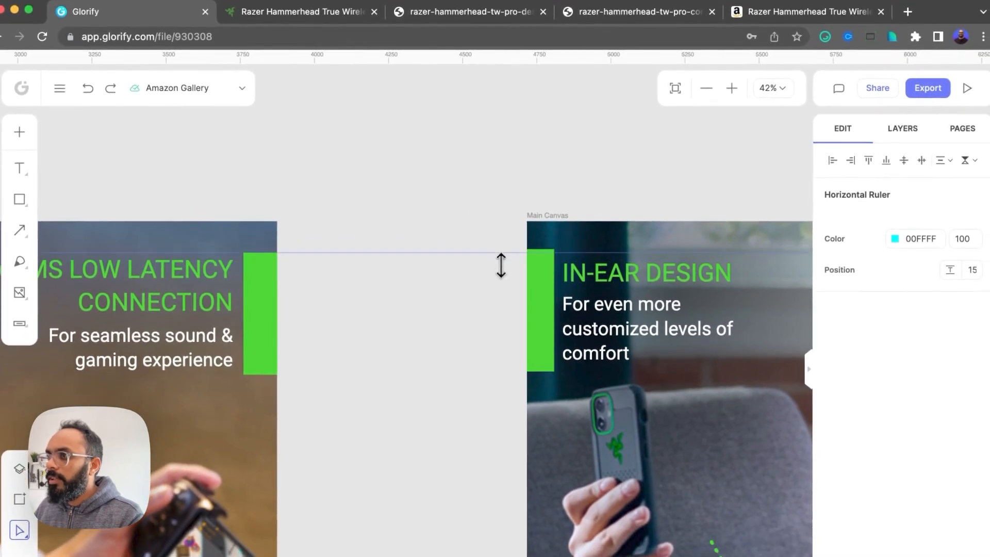
Step: Move the IN-EAR DESIGN heading group down to Y 105 so its green bar aligns with the guide
{"action": "left_click", "coordinate": [567, 308]}
{"action": "left_click_drag", "start_coordinate": [584, 303], "coordinate": [584, 306]}
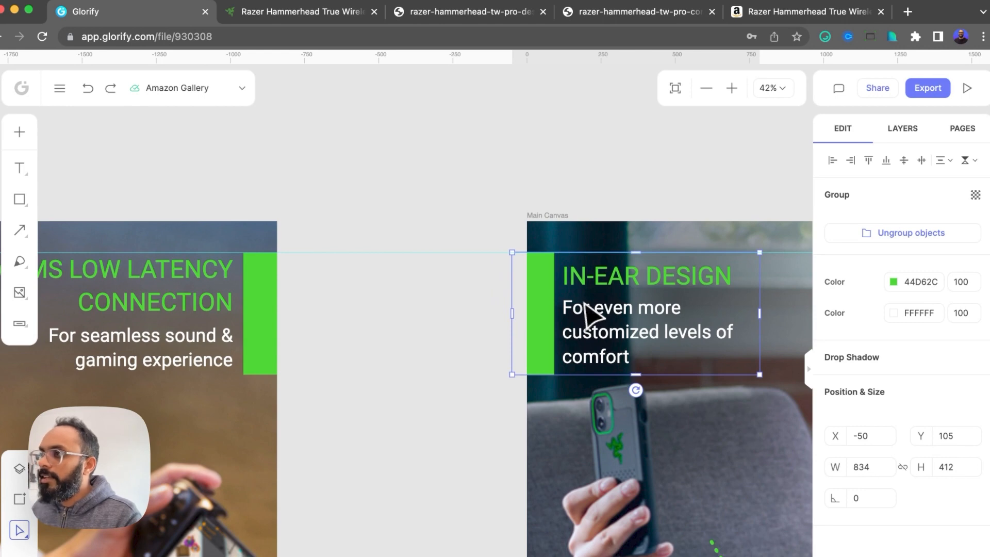
{"action": "left_click", "coordinate": [493, 183]}
{"action": "scroll", "coordinate": [467, 166], "scroll_direction": "right", "scroll_amount": 6}
{"action": "scroll", "coordinate": [388, 158], "scroll_direction": "down", "scroll_amount": 5}
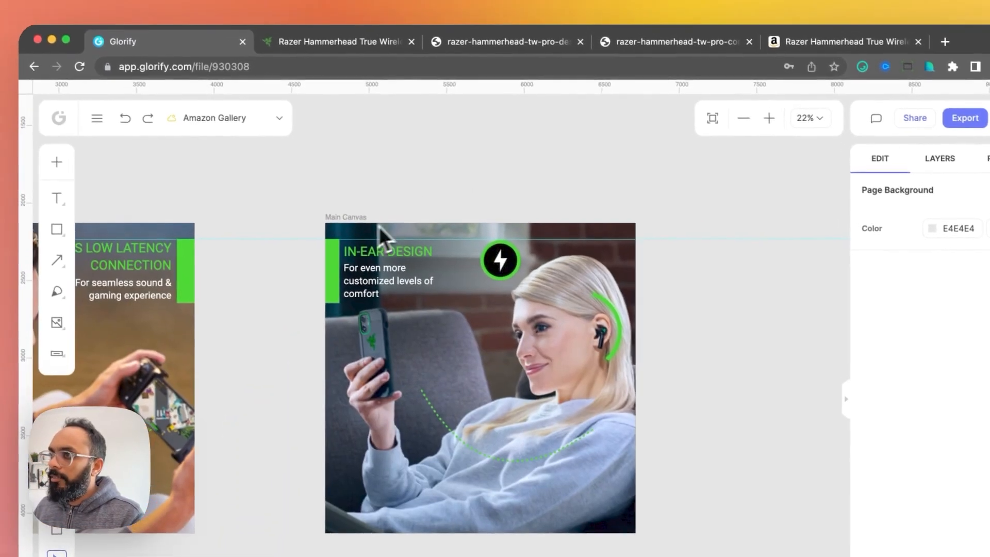
Step: Remove the horizontal guide and hide the rulers
{"action": "scroll", "coordinate": [409, 190], "scroll_direction": "left", "scroll_amount": 5}
{"action": "scroll", "coordinate": [438, 208], "scroll_direction": "down", "scroll_amount": 4}
{"action": "left_click_drag", "start_coordinate": [446, 219], "coordinate": [437, 89]}
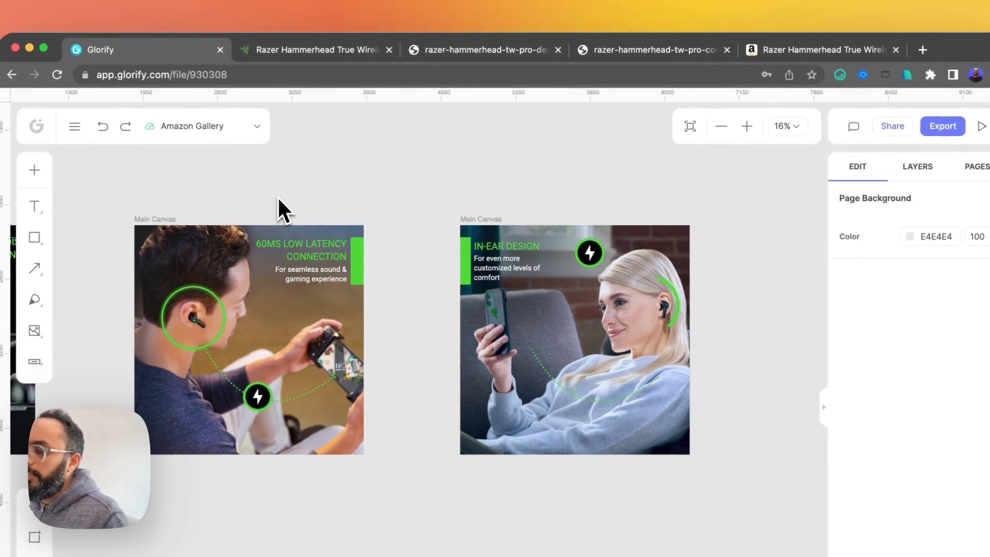
Step: Delete the dotted line from the In-Ear Design canvas and place the lightning icon beside the heading at X 784, Y 142
{"action": "scroll", "coordinate": [433, 185], "scroll_direction": "right", "scroll_amount": 5}
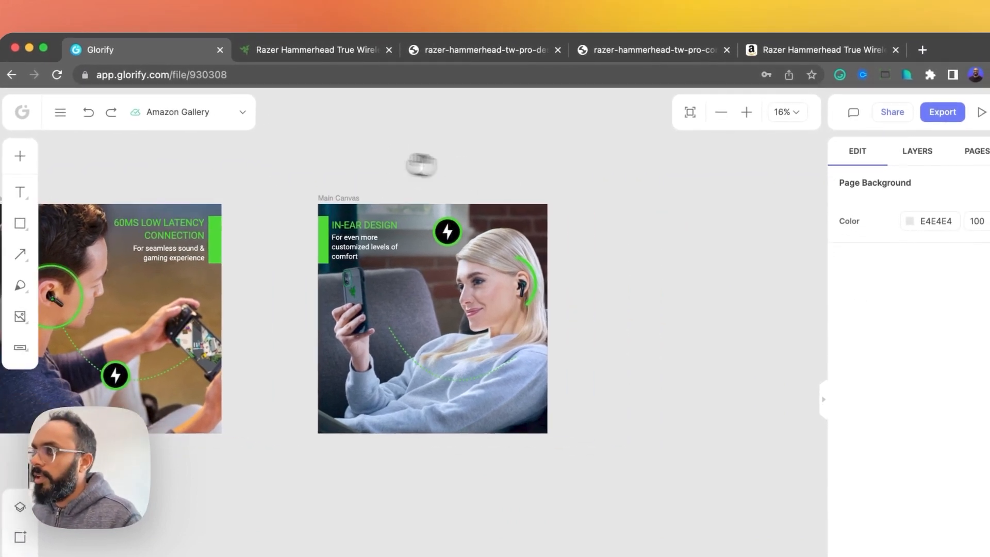
{"action": "left_click", "coordinate": [417, 332]}
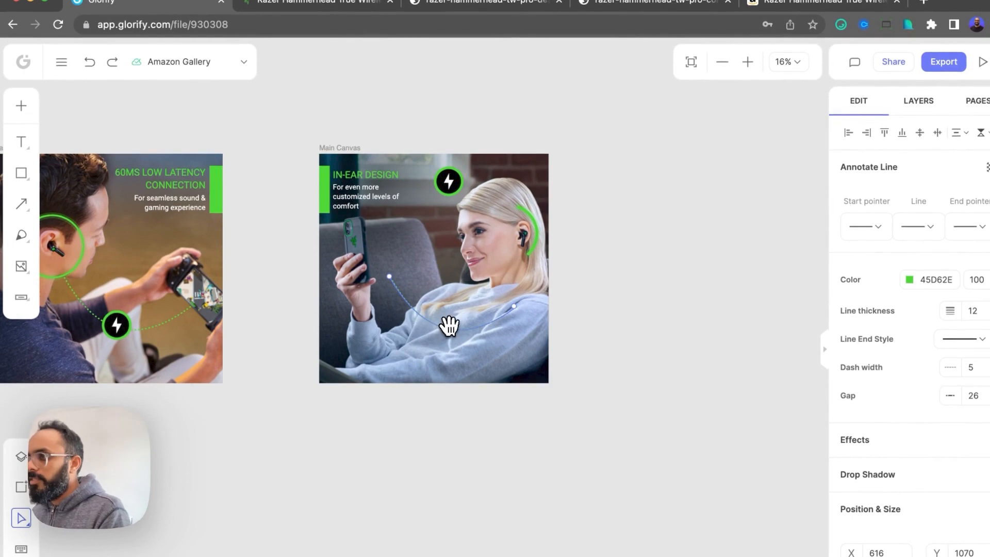
{"action": "left_click", "coordinate": [476, 329]}
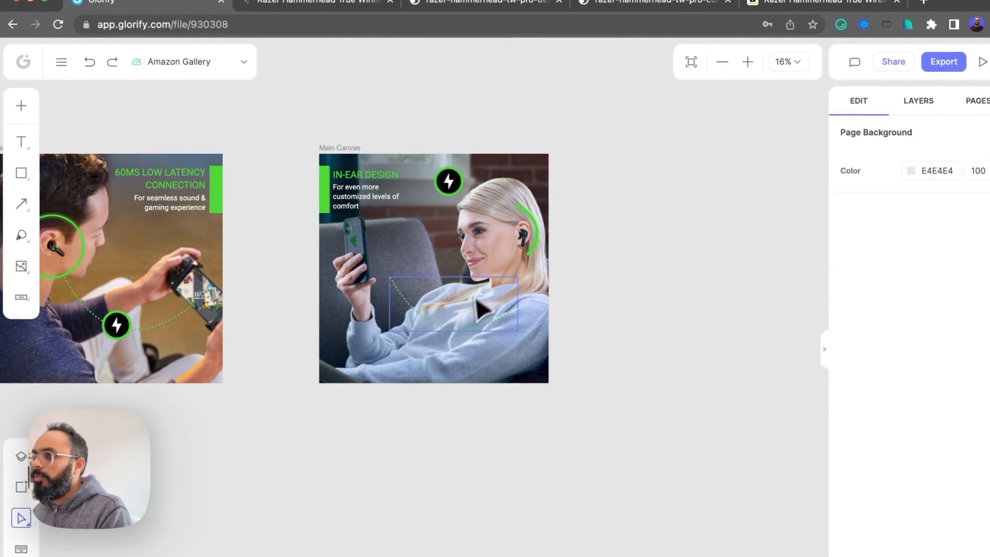
{"action": "left_click", "coordinate": [465, 317]}
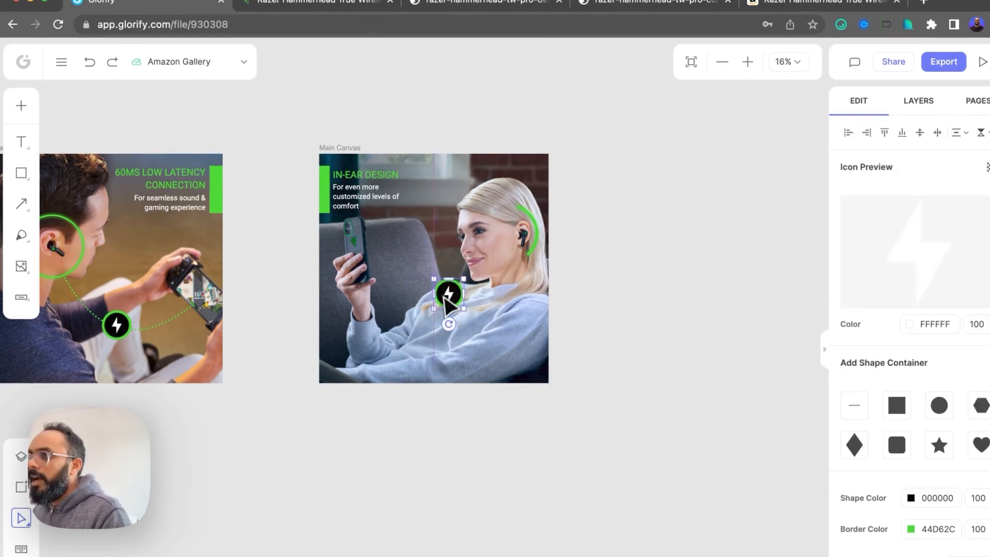
{"action": "left_click_drag", "start_coordinate": [440, 290], "coordinate": [415, 182]}
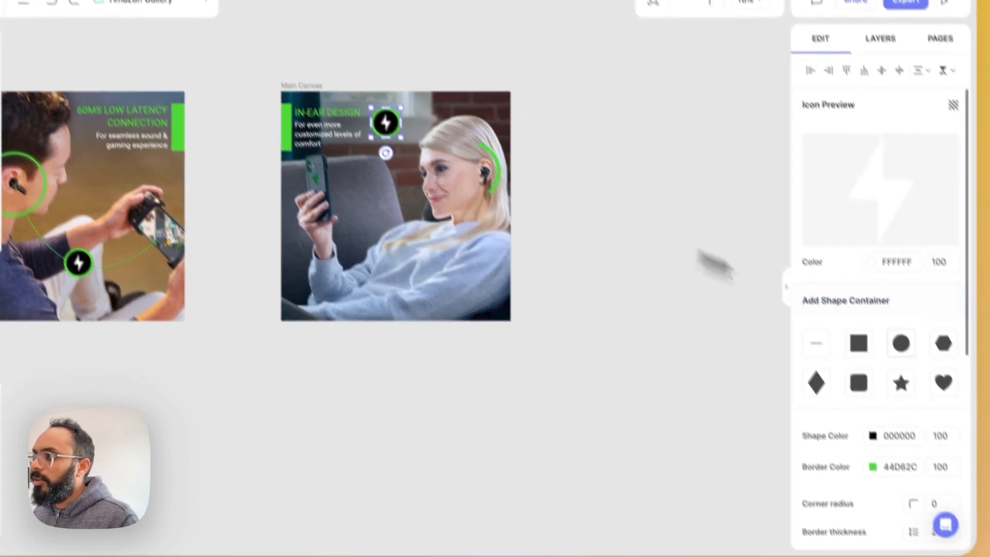
Step: Replace the lightning icon with a bold ear icon found by searching the Icons8 library for "ear"
{"action": "scroll", "coordinate": [839, 356], "scroll_direction": "down", "scroll_amount": 5}
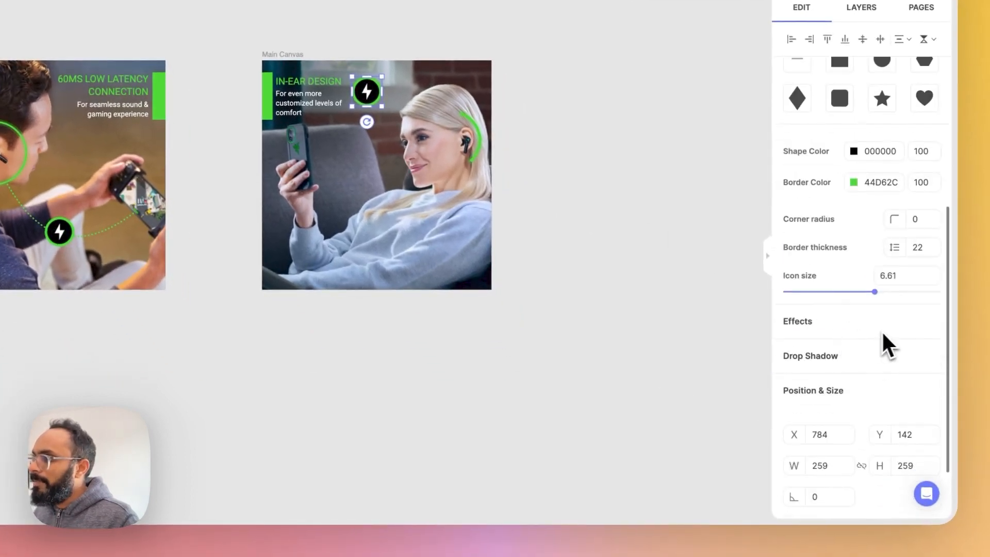
{"action": "scroll", "coordinate": [899, 323], "scroll_direction": "up", "scroll_amount": 3}
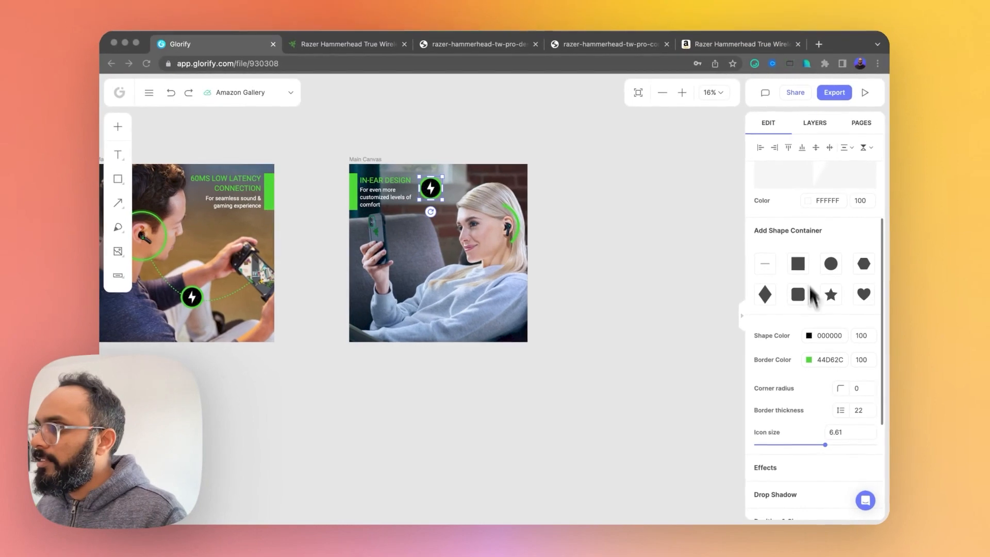
{"action": "scroll", "coordinate": [800, 304], "scroll_direction": "up", "scroll_amount": 2}
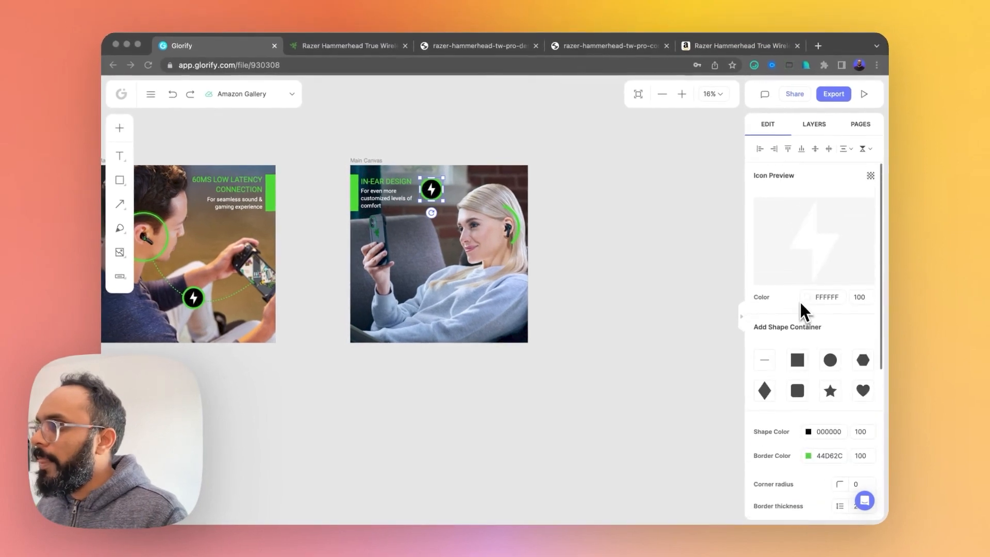
{"action": "left_click", "coordinate": [816, 248]}
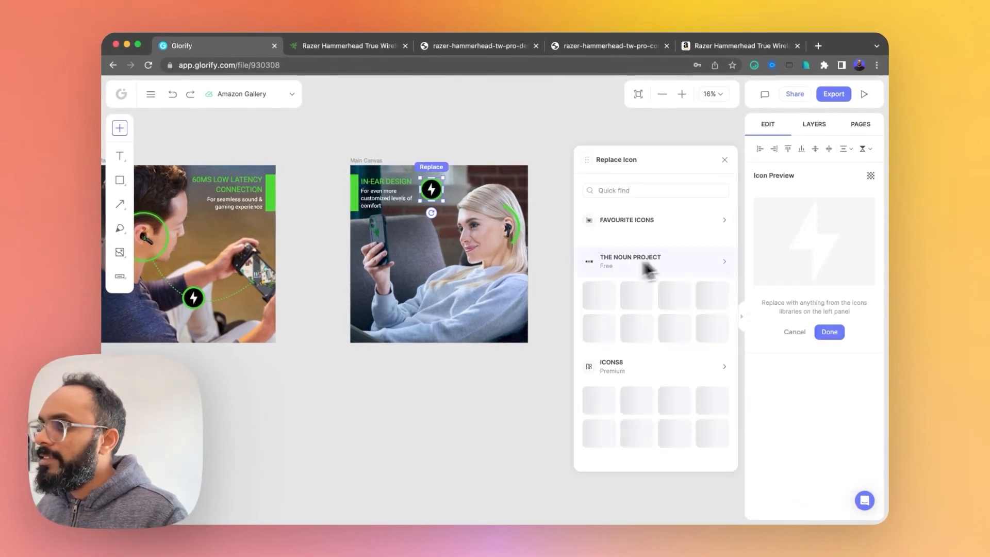
{"action": "left_click", "coordinate": [625, 192]}
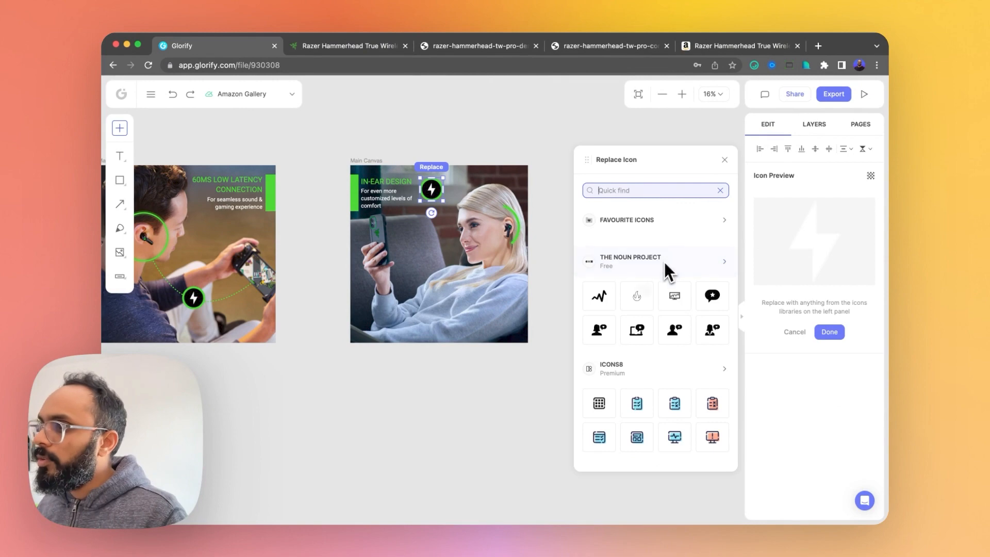
{"action": "left_click", "coordinate": [629, 368]}
{"action": "type", "text": "ear"}
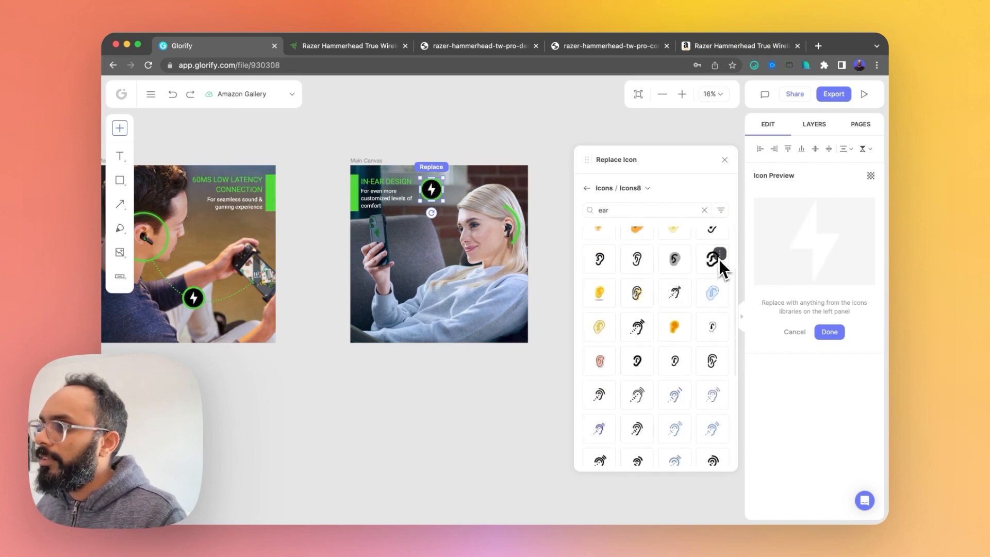
{"action": "scroll", "coordinate": [683, 293], "scroll_direction": "down", "scroll_amount": 4}
{"action": "scroll", "coordinate": [680, 299], "scroll_direction": "up", "scroll_amount": 5}
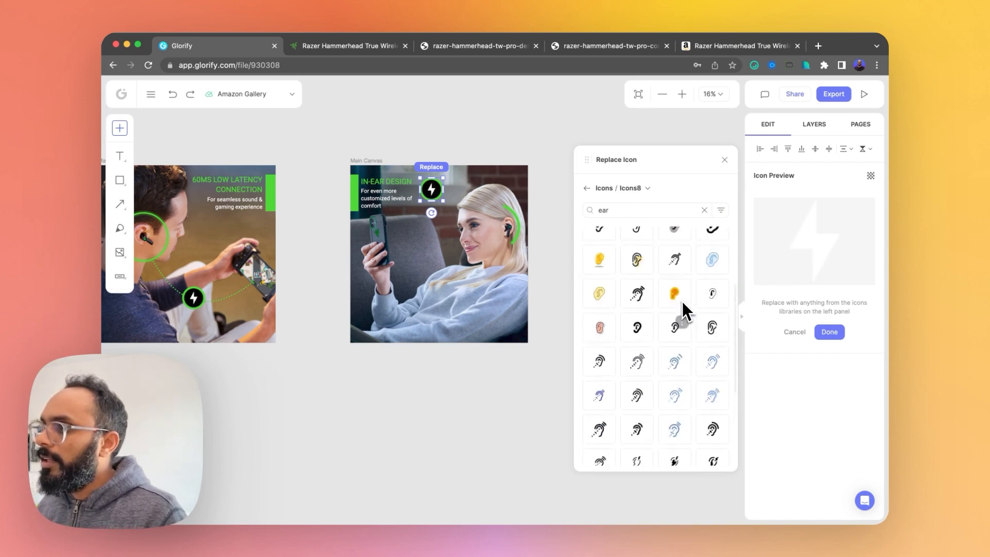
{"action": "left_click", "coordinate": [716, 357]}
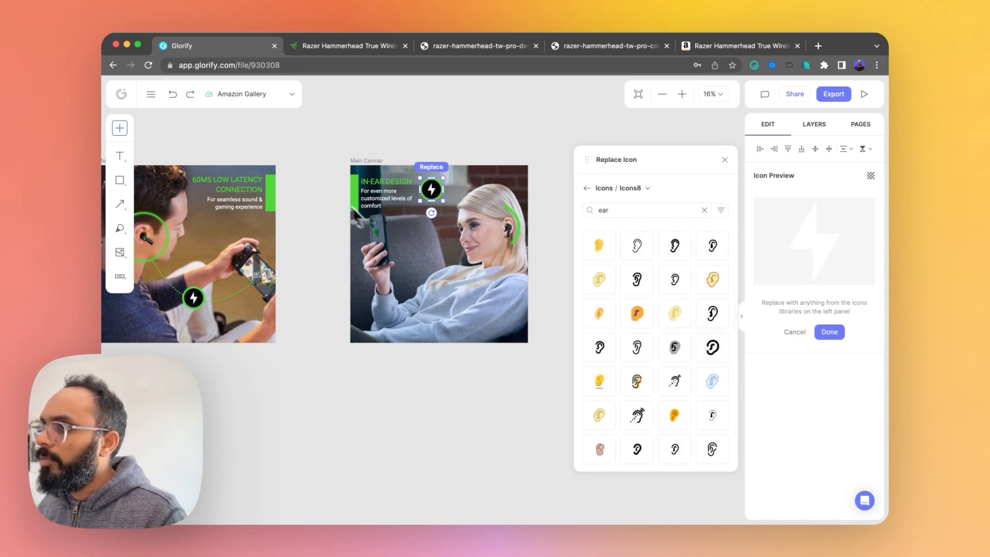
{"action": "left_click", "coordinate": [773, 324]}
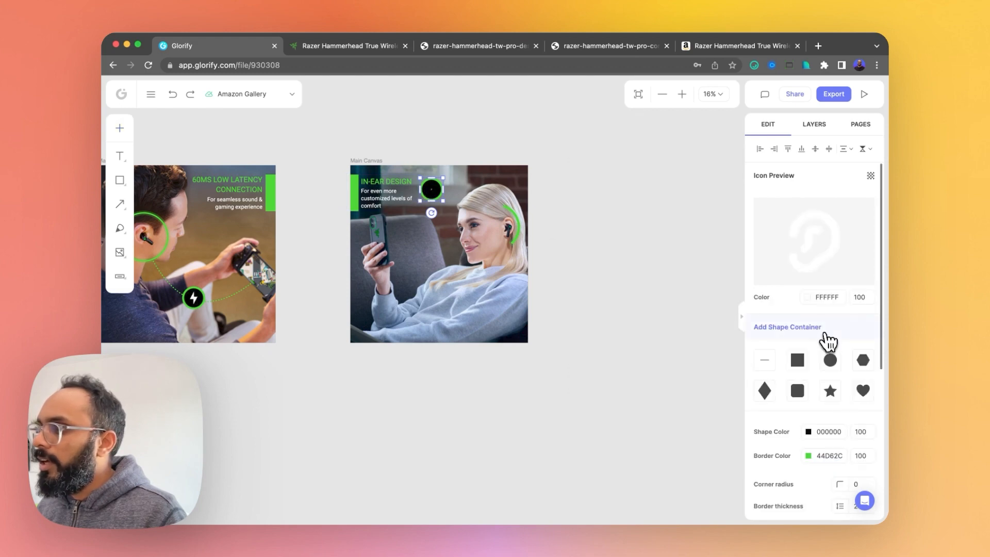
Step: Increase the ear icon's size within its round black container
{"action": "scroll", "coordinate": [835, 402], "scroll_direction": "down", "scroll_amount": 4}
{"action": "left_click_drag", "start_coordinate": [762, 323], "coordinate": [813, 326]}
{"action": "left_click", "coordinate": [634, 276]}
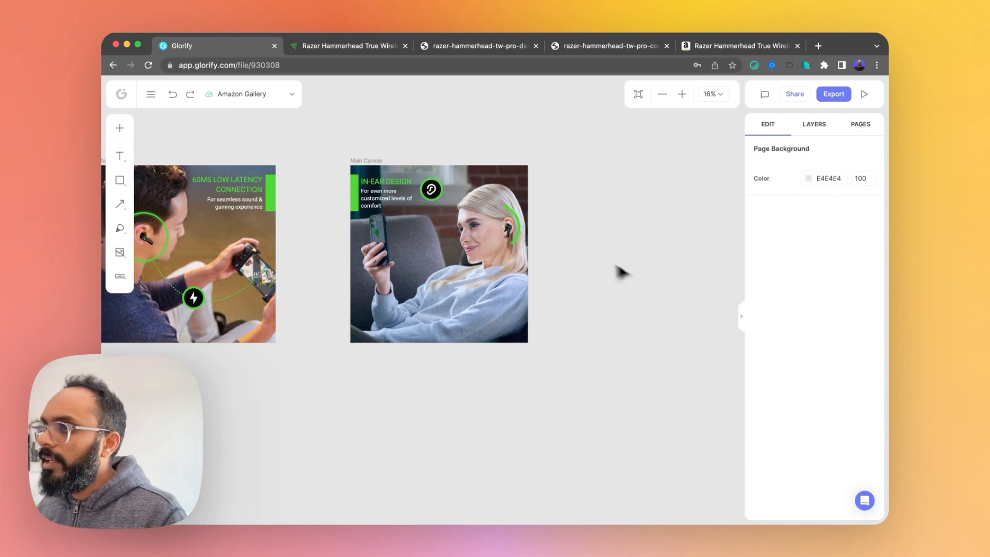
Step: Review the four gallery canvases together and examine the Amazon listing's green backlit Razer logo image for the next design
{"action": "scroll", "coordinate": [678, 289], "scroll_direction": "left", "scroll_amount": 3}
{"action": "scroll", "coordinate": [669, 294], "scroll_direction": "down", "scroll_amount": 5}
{"action": "scroll", "coordinate": [439, 301], "scroll_direction": "up", "scroll_amount": 2}
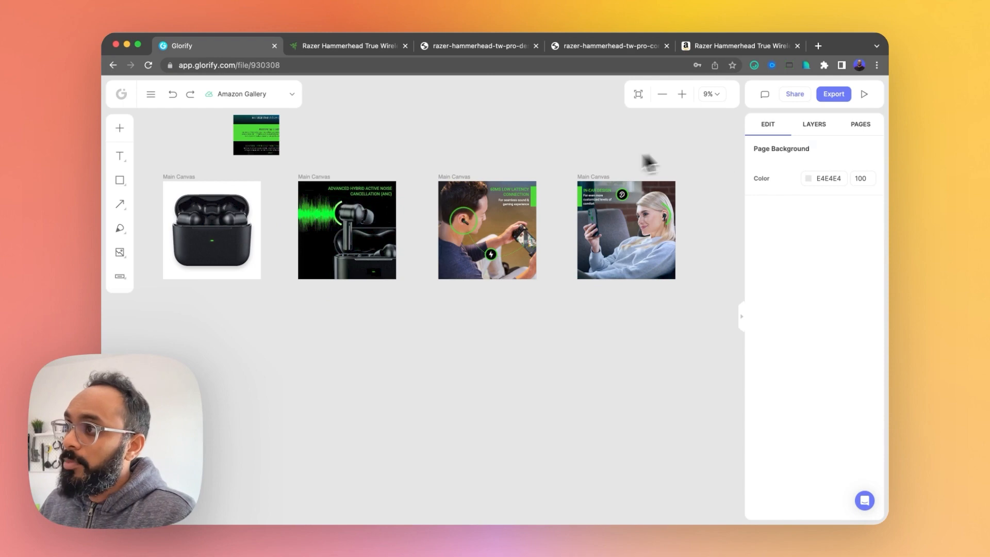
{"action": "left_click", "coordinate": [745, 46]}
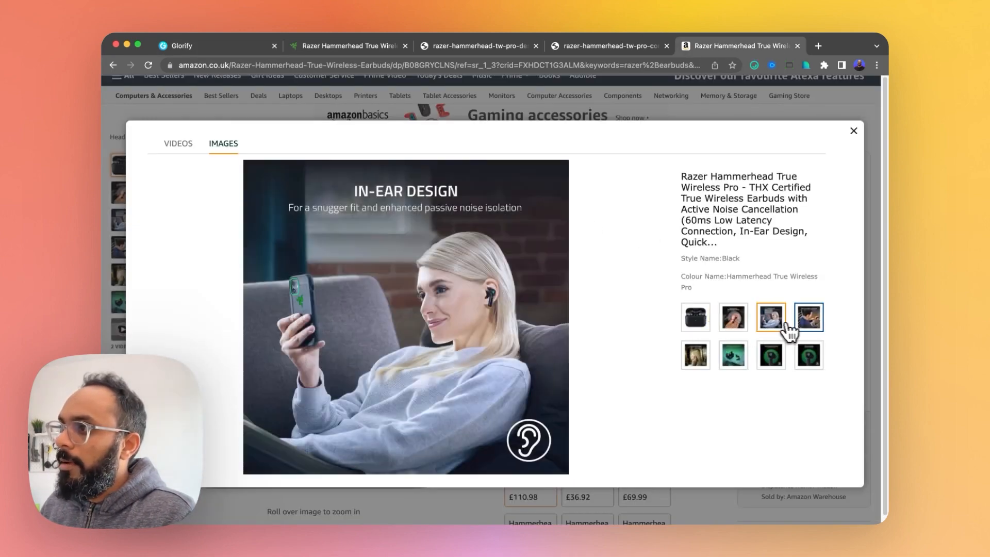
{"action": "left_click", "coordinate": [741, 363]}
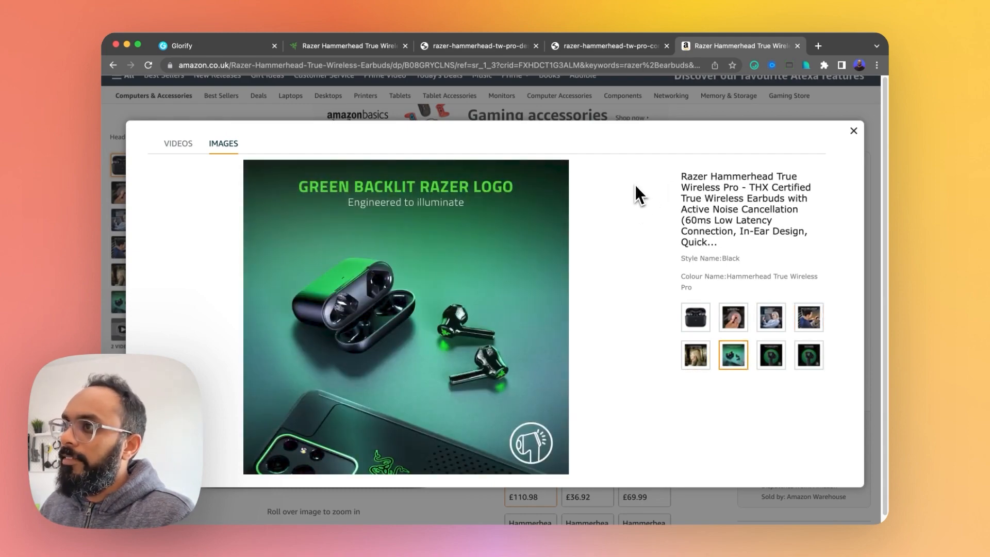
{"action": "left_click", "coordinate": [229, 49]}
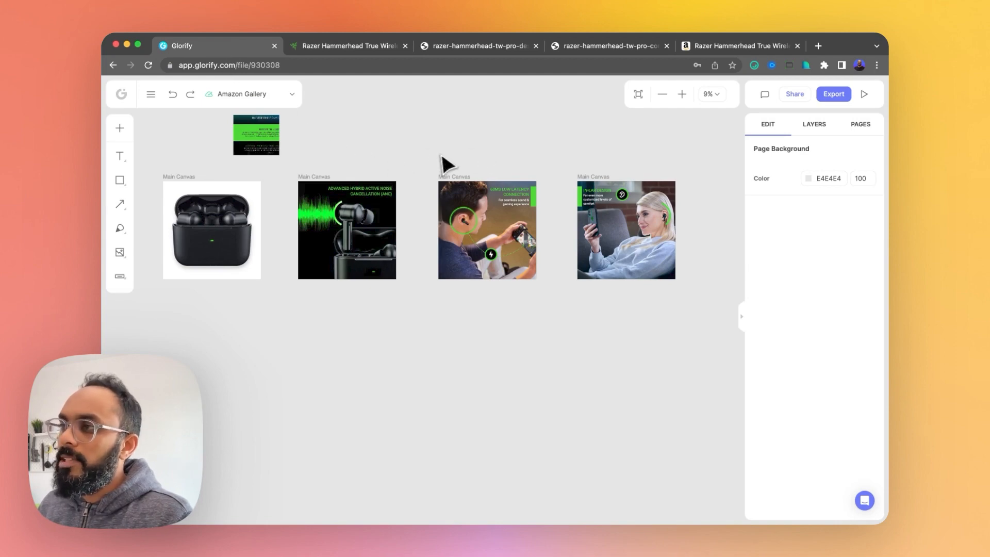
Step: Delete the leftover Razer page screenshot lying above the first two canvases
{"action": "left_click_drag", "start_coordinate": [380, 141], "coordinate": [402, 189]}
{"action": "left_click", "coordinate": [288, 178]}
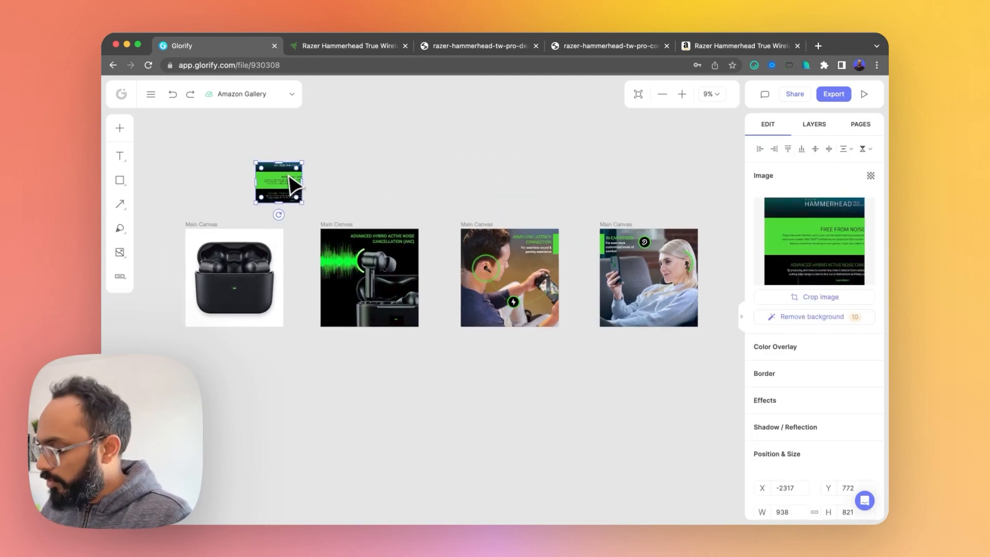
{"action": "key", "text": "Delete"}
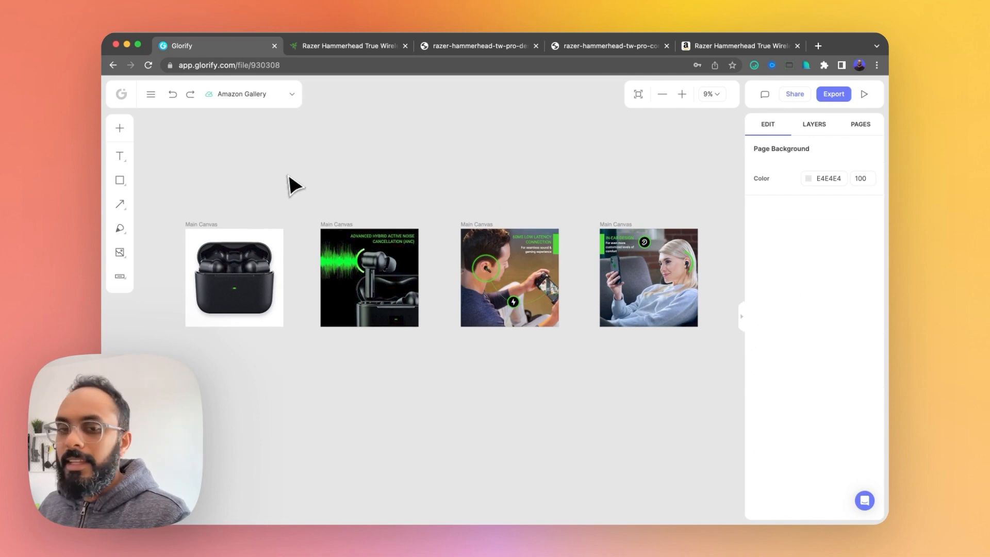
Step: Draw a rectangle about 1841 by 1801 px over the earbud case on the white first canvas
{"action": "left_click", "coordinate": [119, 180]}
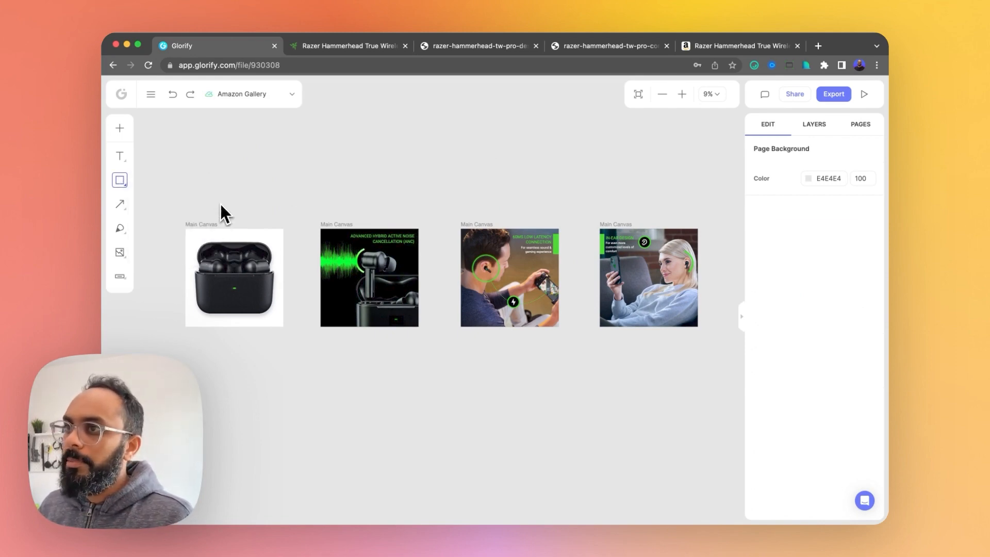
{"action": "scroll", "coordinate": [187, 233], "scroll_direction": "up", "scroll_amount": 10}
{"action": "scroll", "coordinate": [234, 286], "scroll_direction": "down", "scroll_amount": 3}
{"action": "left_click_drag", "start_coordinate": [254, 331], "coordinate": [219, 246]}
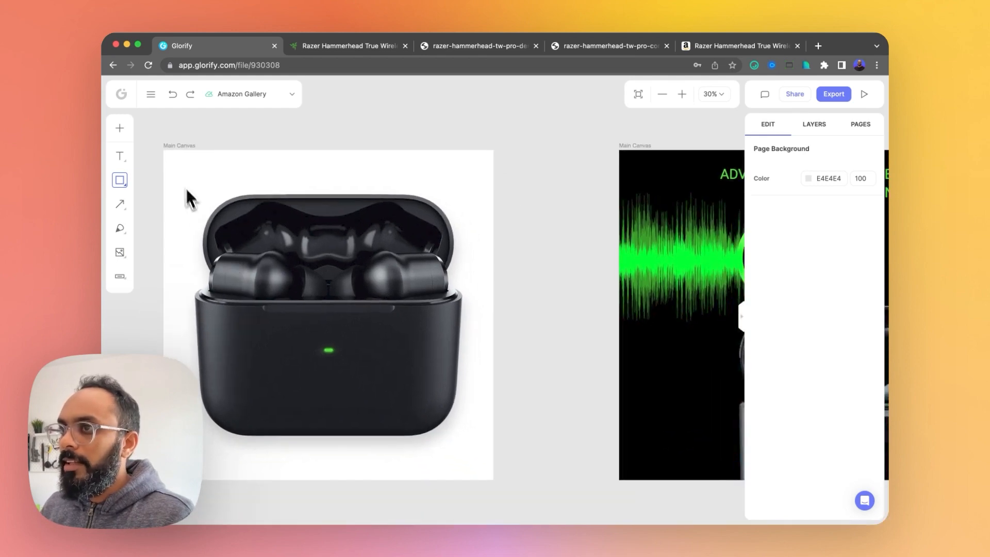
{"action": "mouse_move", "coordinate": [120, 180]}
{"action": "left_click", "coordinate": [155, 183]}
{"action": "left_click_drag", "start_coordinate": [179, 168], "coordinate": [482, 465]}
Step: Fill the rectangle with a linear gradient running from green 44D62C to blue 4E76F8
{"action": "left_click", "coordinate": [807, 305]}
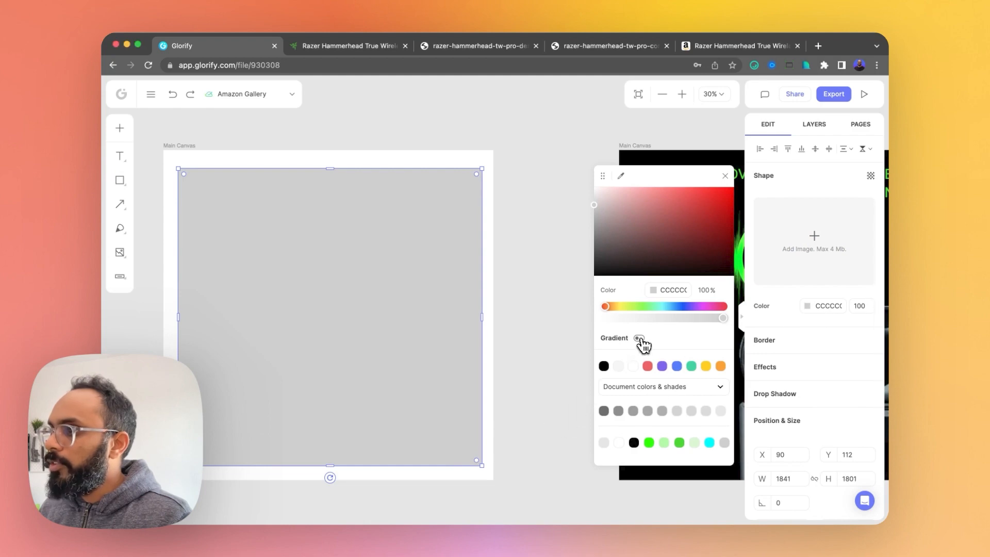
{"action": "left_click", "coordinate": [639, 338]}
{"action": "left_click", "coordinate": [705, 338]}
{"action": "left_click", "coordinate": [698, 360]}
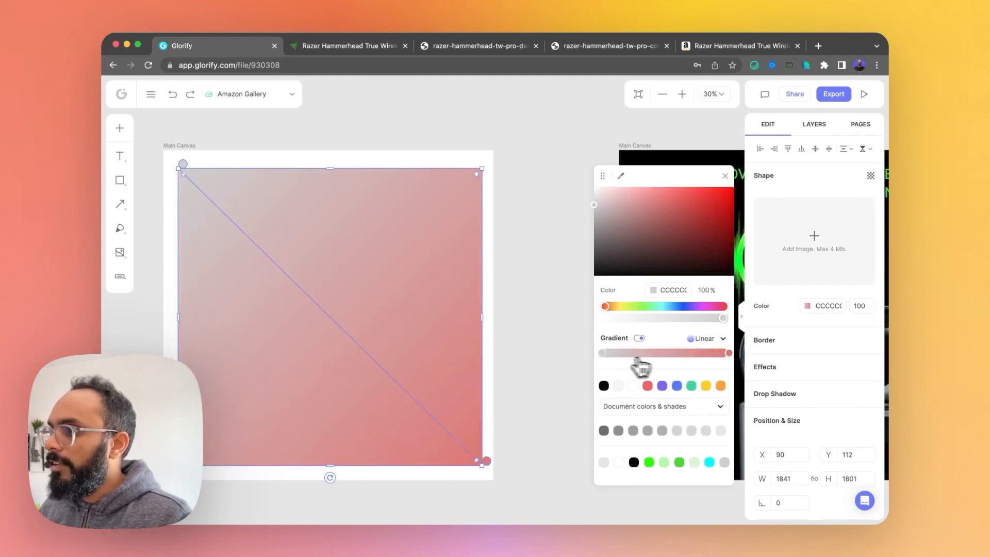
{"action": "left_click", "coordinate": [603, 354]}
{"action": "left_click", "coordinate": [679, 462]}
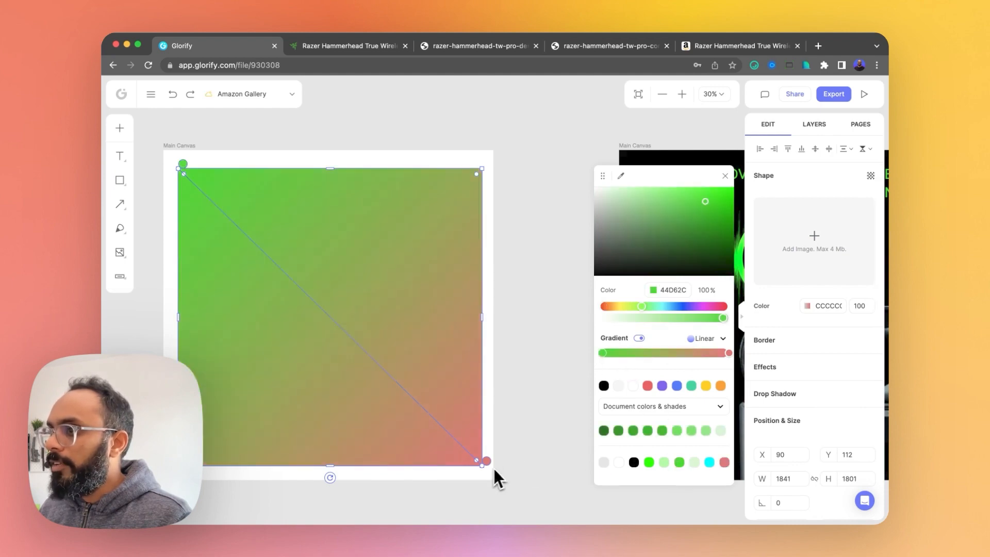
{"action": "left_click", "coordinate": [728, 352]}
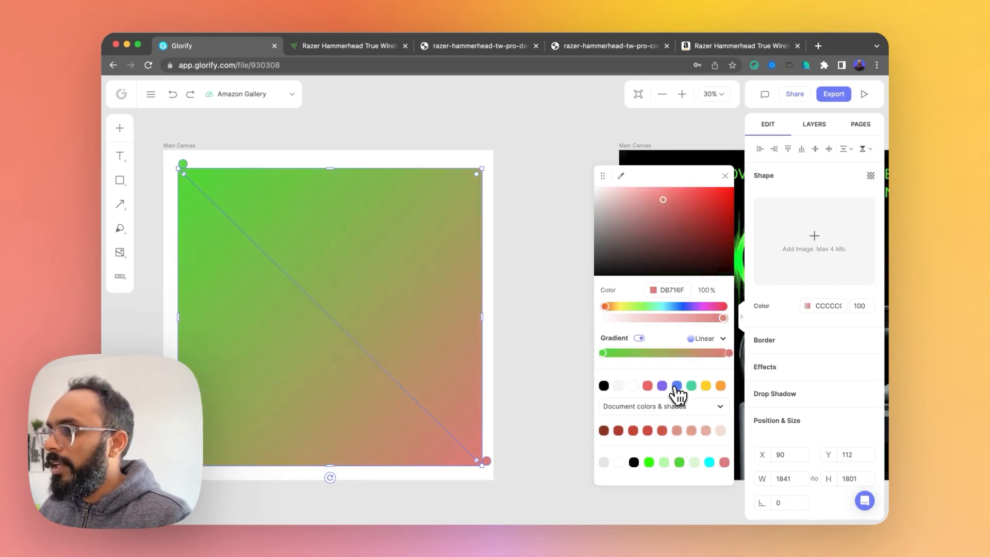
{"action": "left_click", "coordinate": [677, 385]}
Step: Reposition both gradient ends so green blends horizontally into blue across the rectangle, checking the Razer product page for reference
{"action": "left_click_drag", "start_coordinate": [486, 460], "coordinate": [483, 316]}
{"action": "left_click", "coordinate": [348, 46]}
{"action": "scroll", "coordinate": [484, 194], "scroll_direction": "up", "scroll_amount": 10}
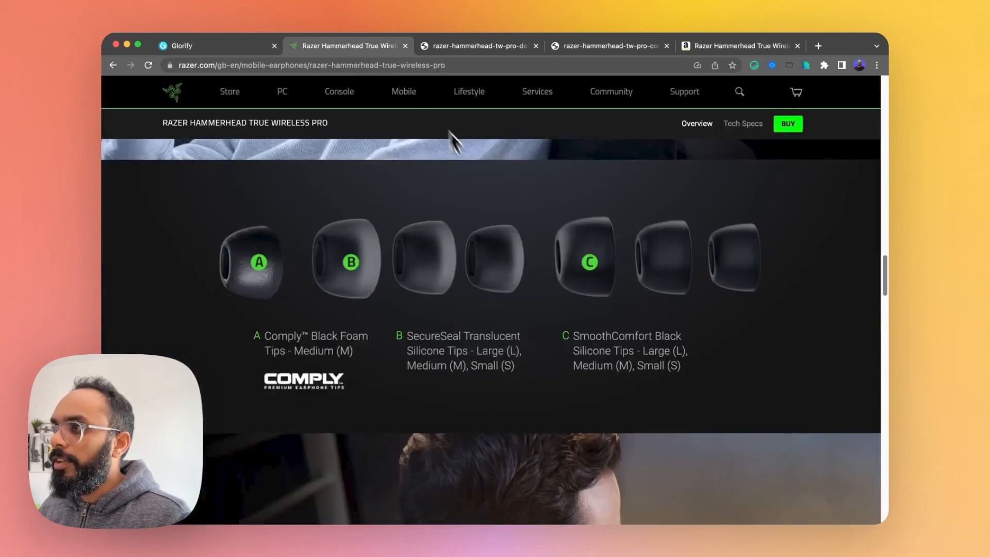
{"action": "scroll", "coordinate": [484, 195], "scroll_direction": "up", "scroll_amount": 5}
{"action": "left_click", "coordinate": [221, 47]}
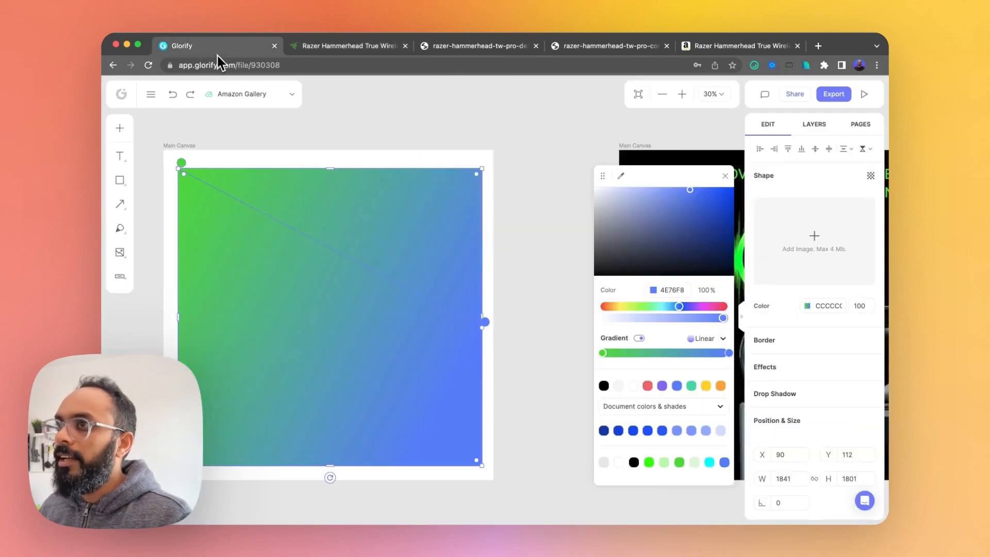
{"action": "left_click_drag", "start_coordinate": [181, 162], "coordinate": [174, 326]}
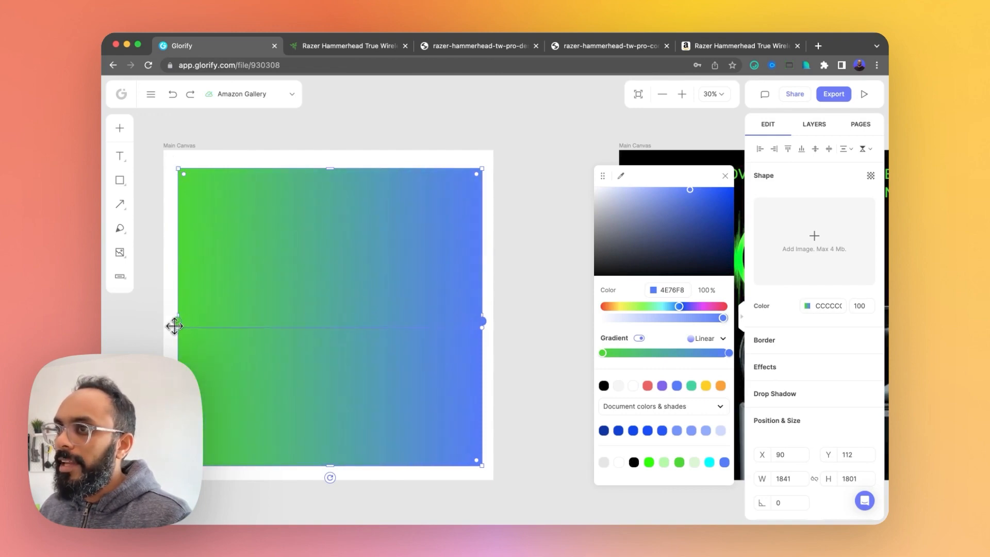
{"action": "left_click", "coordinate": [724, 176]}
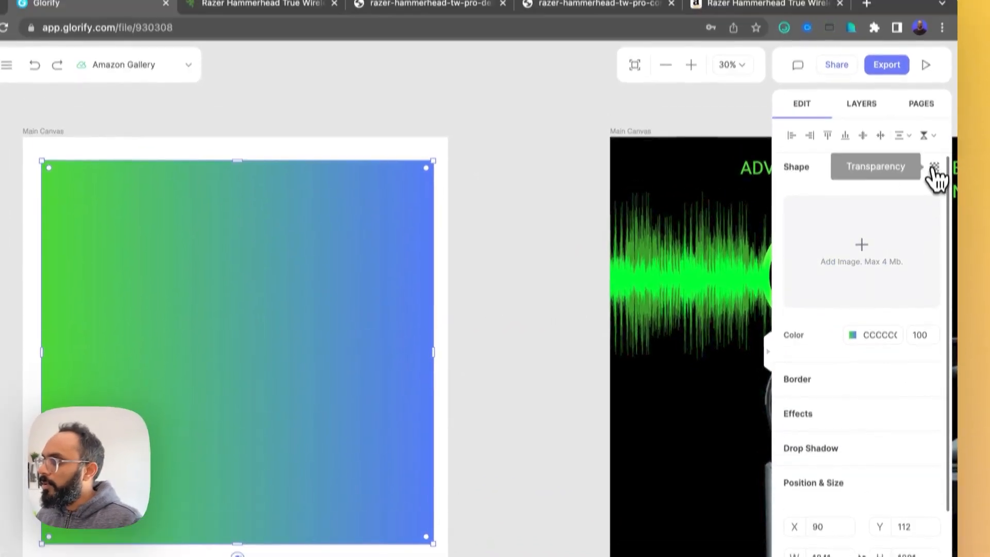
Step: Set the gradient rectangle's transparency to 39 and its blend effect to Overlay
{"action": "left_click", "coordinate": [934, 189]}
{"action": "left_click_drag", "start_coordinate": [907, 241], "coordinate": [855, 263]}
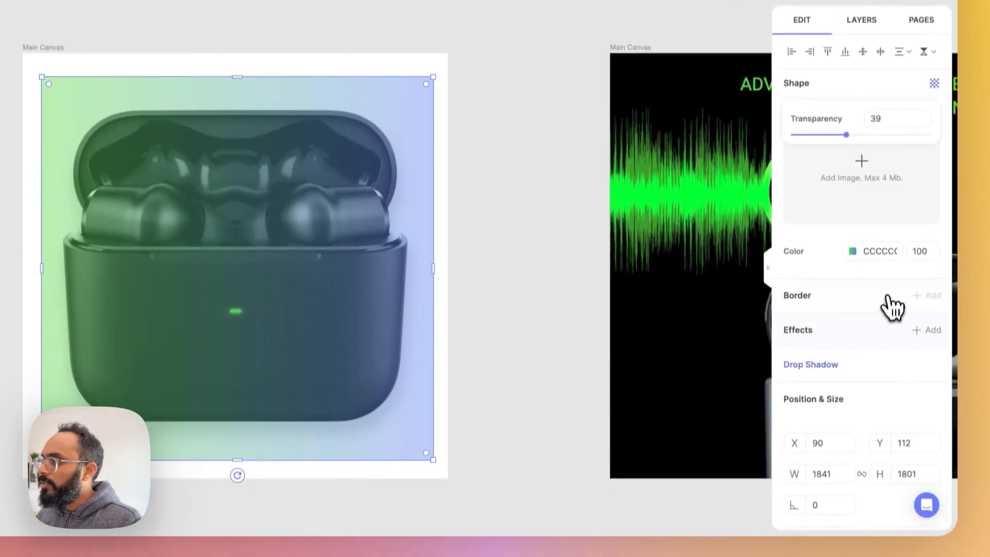
{"action": "left_click", "coordinate": [887, 435]}
{"action": "left_click", "coordinate": [896, 362]}
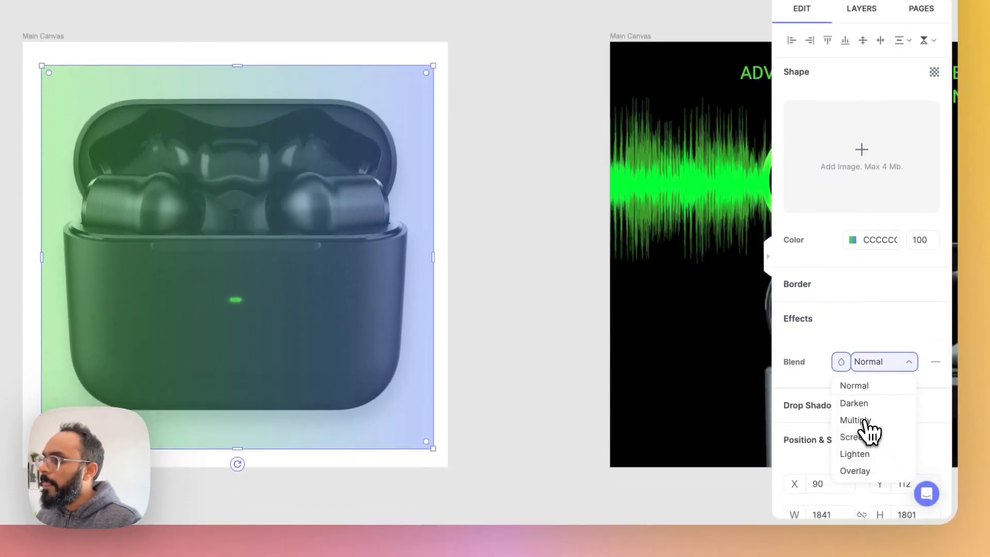
{"action": "left_click", "coordinate": [871, 471]}
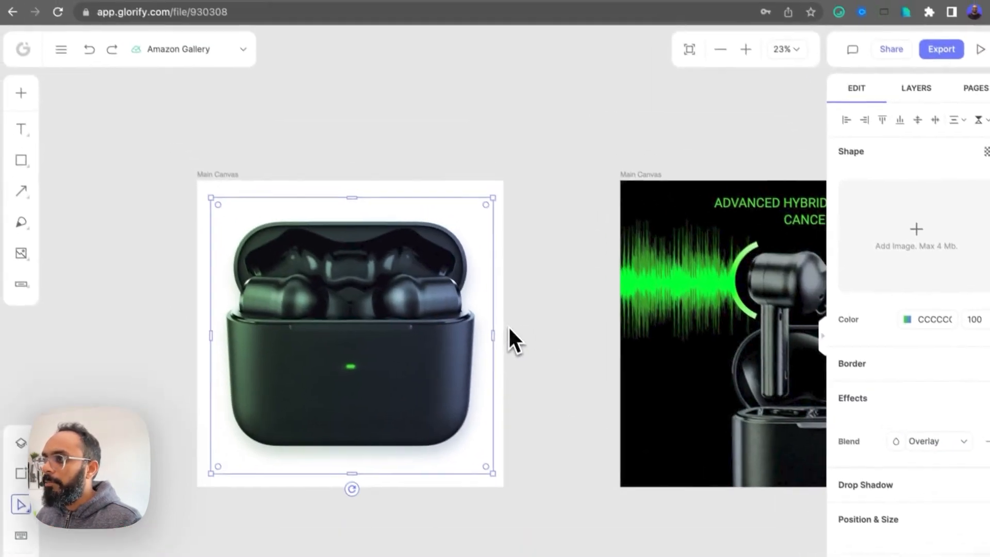
Step: Enlarge the gradient overlay evenly so it extends slightly beyond every edge of the first canvas
{"action": "left_click_drag", "start_coordinate": [508, 326], "coordinate": [408, 304]}
{"action": "scroll", "coordinate": [407, 306], "scroll_direction": "down", "scroll_amount": 5}
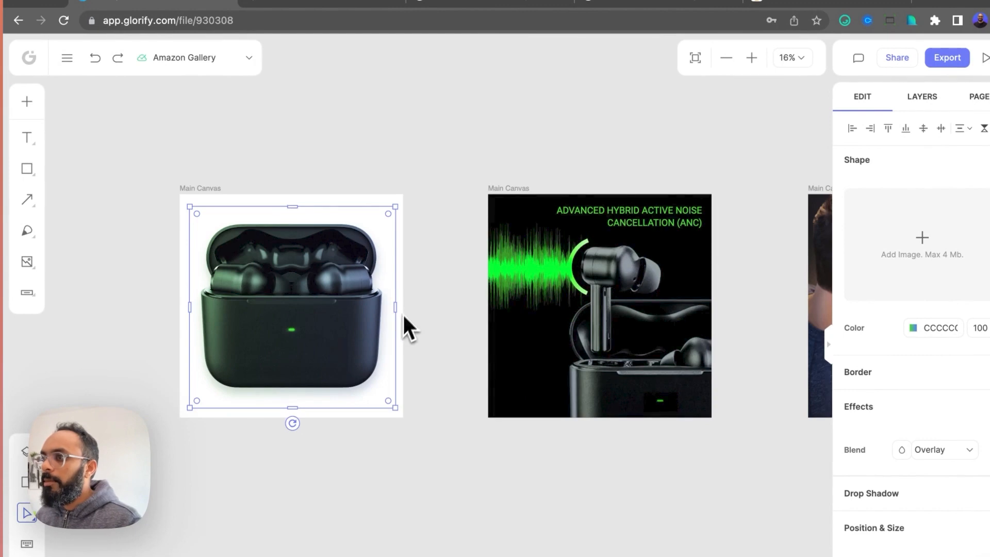
{"action": "left_click_drag", "start_coordinate": [395, 206], "coordinate": [397, 178]}
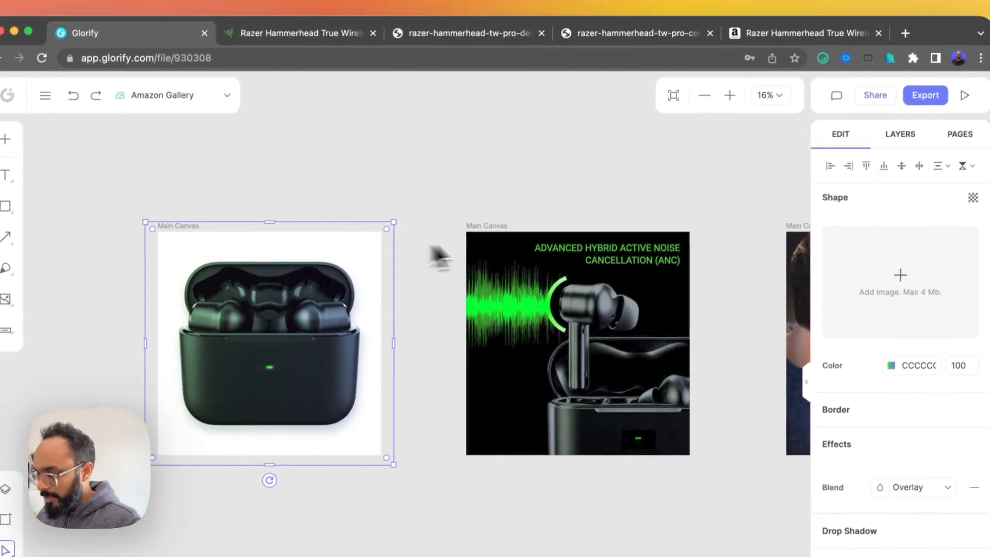
Step: Copy the gradient overlay onto the noise cancellation, low latency and In-Ear Design canvases
{"action": "left_click", "coordinate": [601, 166]}
{"action": "left_click", "coordinate": [486, 227]}
{"action": "left_click", "coordinate": [517, 239]}
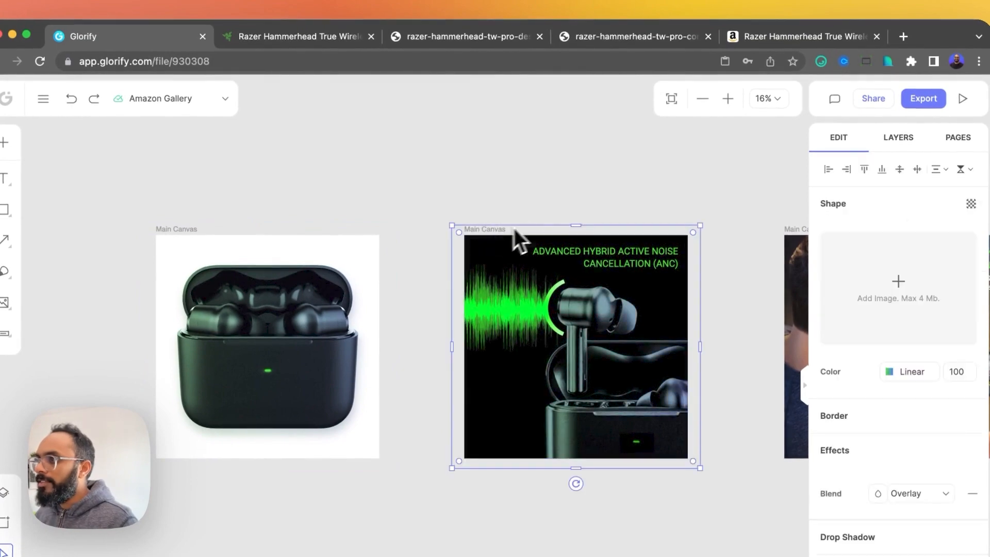
{"action": "scroll", "coordinate": [510, 242], "scroll_direction": "right", "scroll_amount": 5}
{"action": "left_click", "coordinate": [559, 233]}
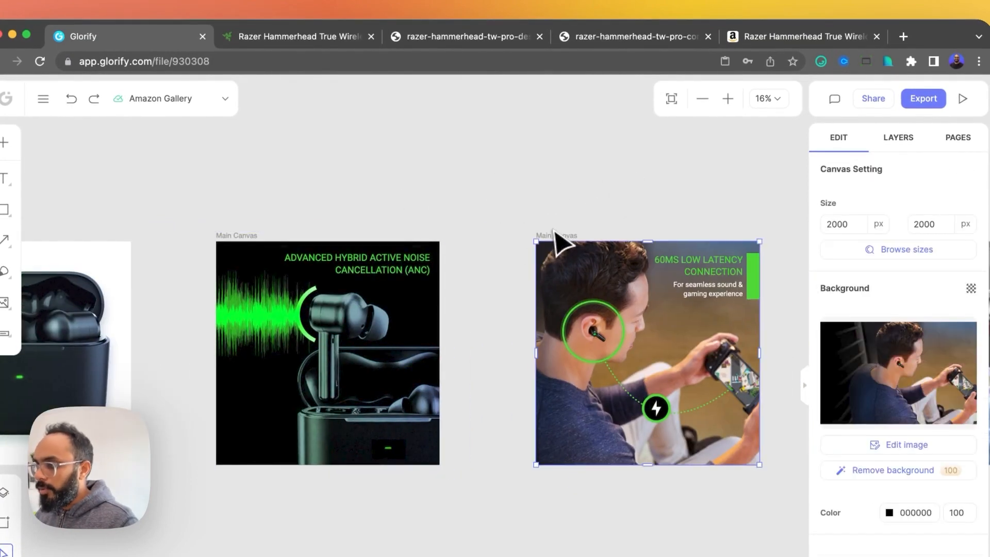
{"action": "key", "text": "super+v"}
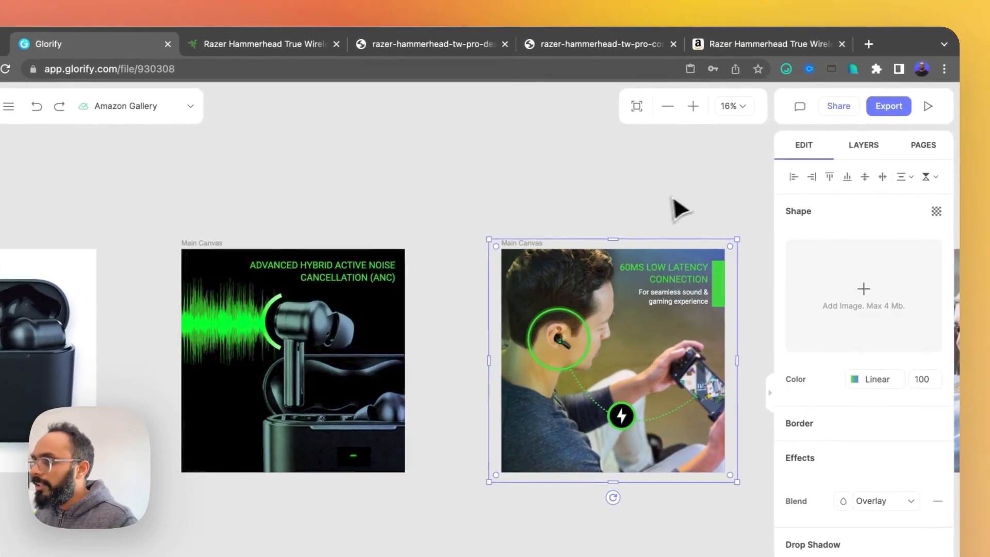
{"action": "left_click", "coordinate": [672, 198]}
{"action": "scroll", "coordinate": [672, 198], "scroll_direction": "right", "scroll_amount": 6}
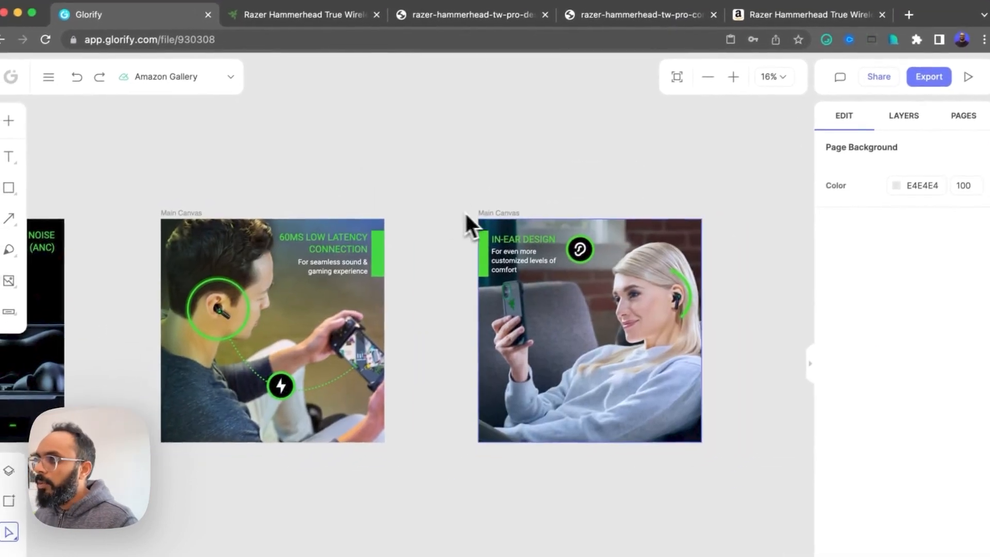
{"action": "left_click", "coordinate": [484, 211]}
{"action": "key", "text": "super+v"}
{"action": "left_click", "coordinate": [613, 192]}
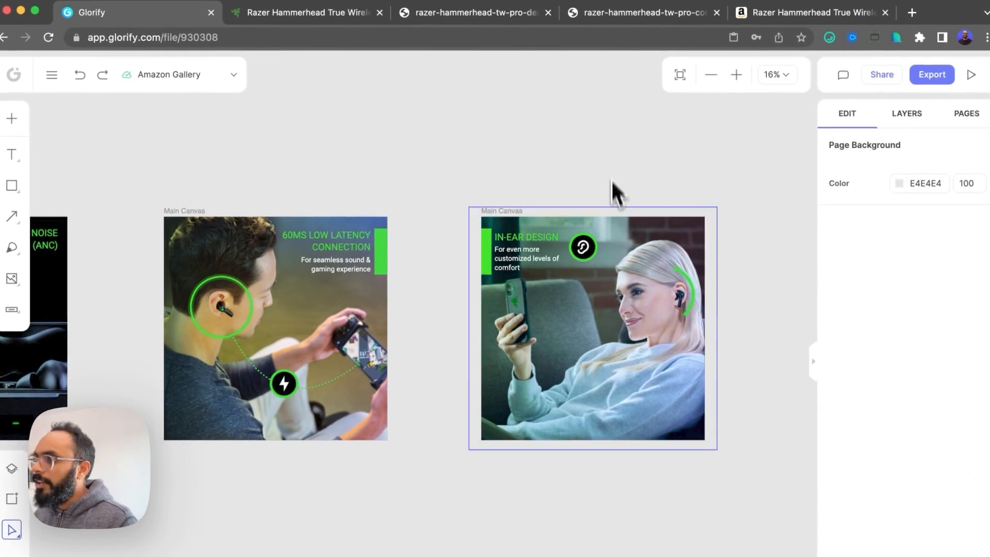
Step: Examine the overlay's colour tint on the individual canvases and compare all four gallery images together
{"action": "scroll", "coordinate": [601, 286], "scroll_direction": "up", "scroll_amount": 2}
{"action": "key", "text": "space"}
{"action": "left_click_drag", "start_coordinate": [557, 380], "coordinate": [566, 353]}
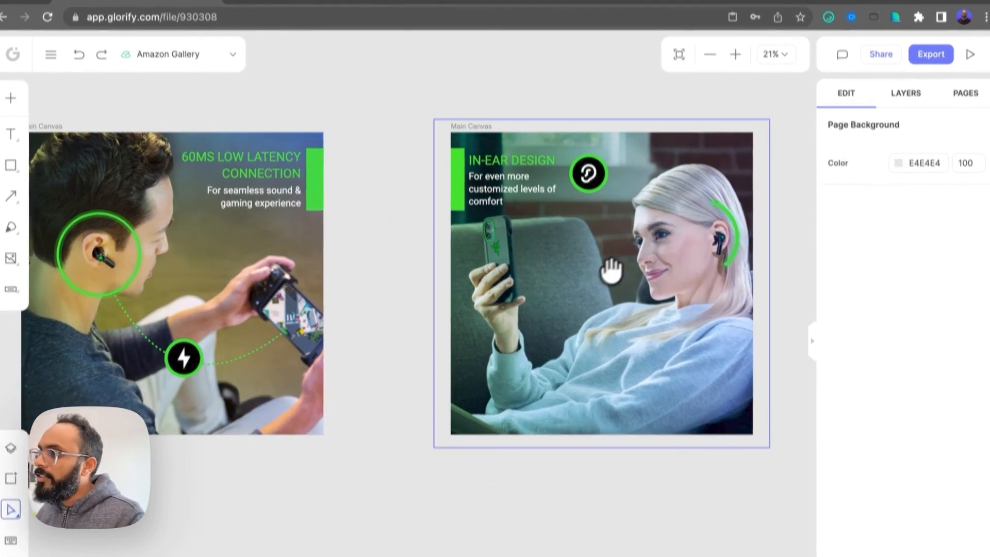
{"action": "scroll", "coordinate": [568, 342], "scroll_direction": "down", "scroll_amount": 3}
{"action": "key", "text": "space"}
{"action": "left_click_drag", "start_coordinate": [439, 368], "coordinate": [615, 310]}
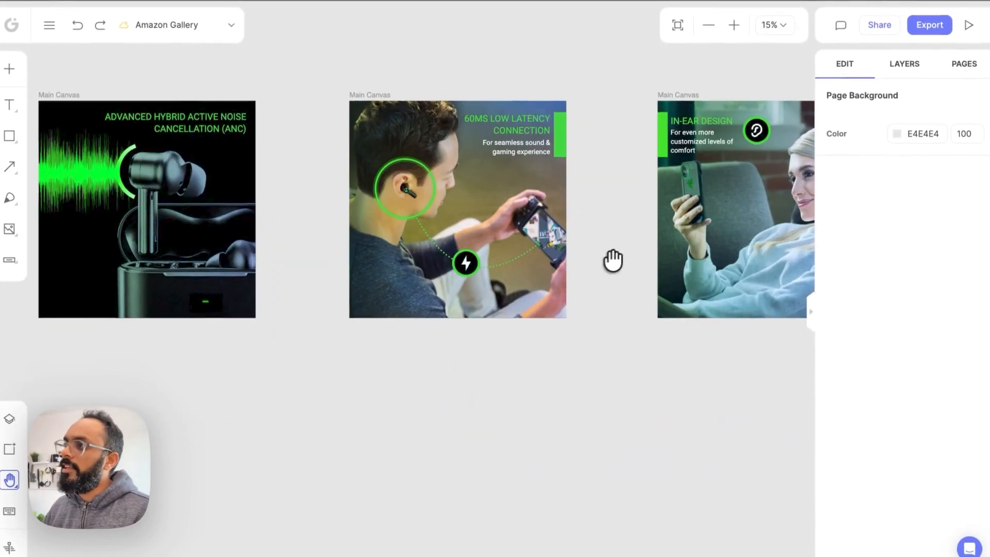
{"action": "scroll", "coordinate": [511, 307], "scroll_direction": "down", "scroll_amount": 3}
{"action": "key", "text": "space"}
{"action": "left_click_drag", "start_coordinate": [400, 349], "coordinate": [444, 340]}
{"action": "scroll", "coordinate": [506, 338], "scroll_direction": "down", "scroll_amount": 3}
{"action": "key", "text": "space"}
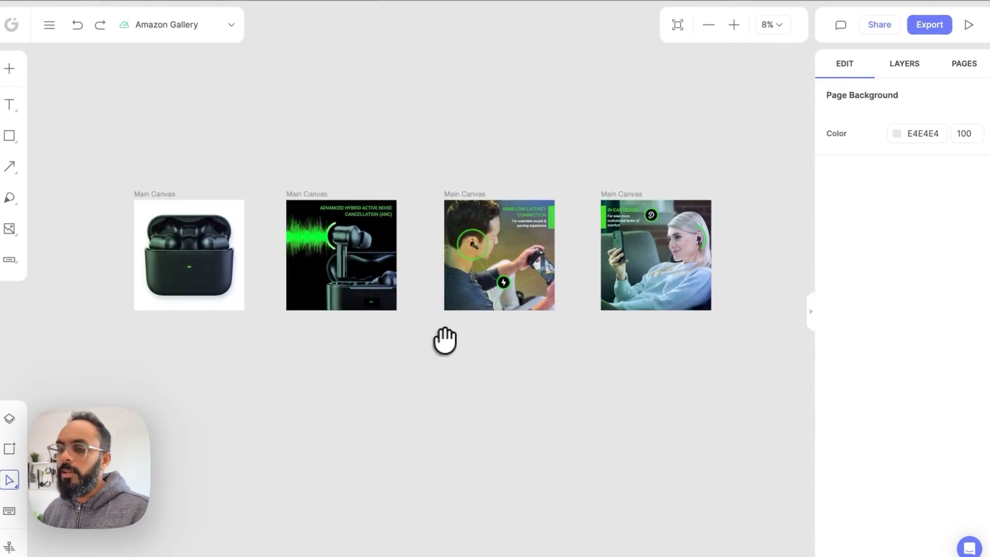